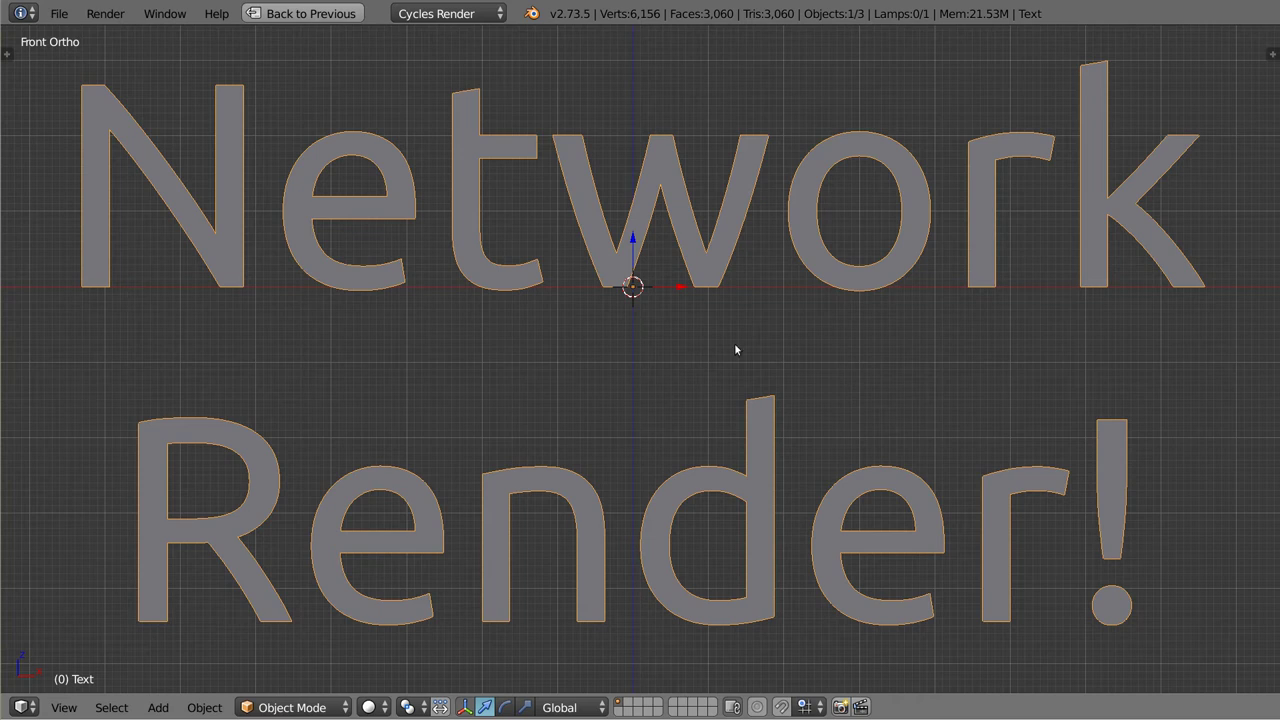
Step: Delete the title text object from the scene
left_click(655, 251)
key("z")
key("z")
key("x")
left_click(600, 283)
Step: Restore the normal layout, recentre the view on the scene, and check the render engines
key("ctrl+Up")
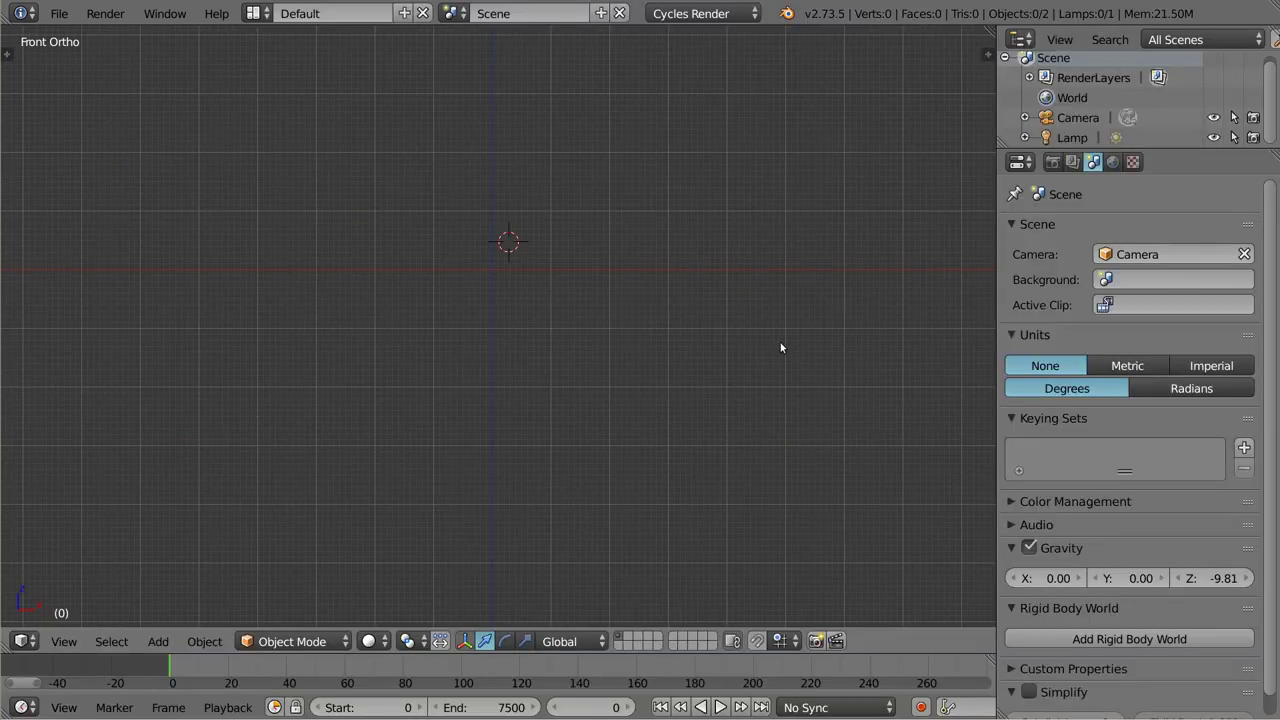
key("shift+c")
scroll(609, 449, "up", 3)
middle_click_drag(600, 460, 604, 472, "shift")
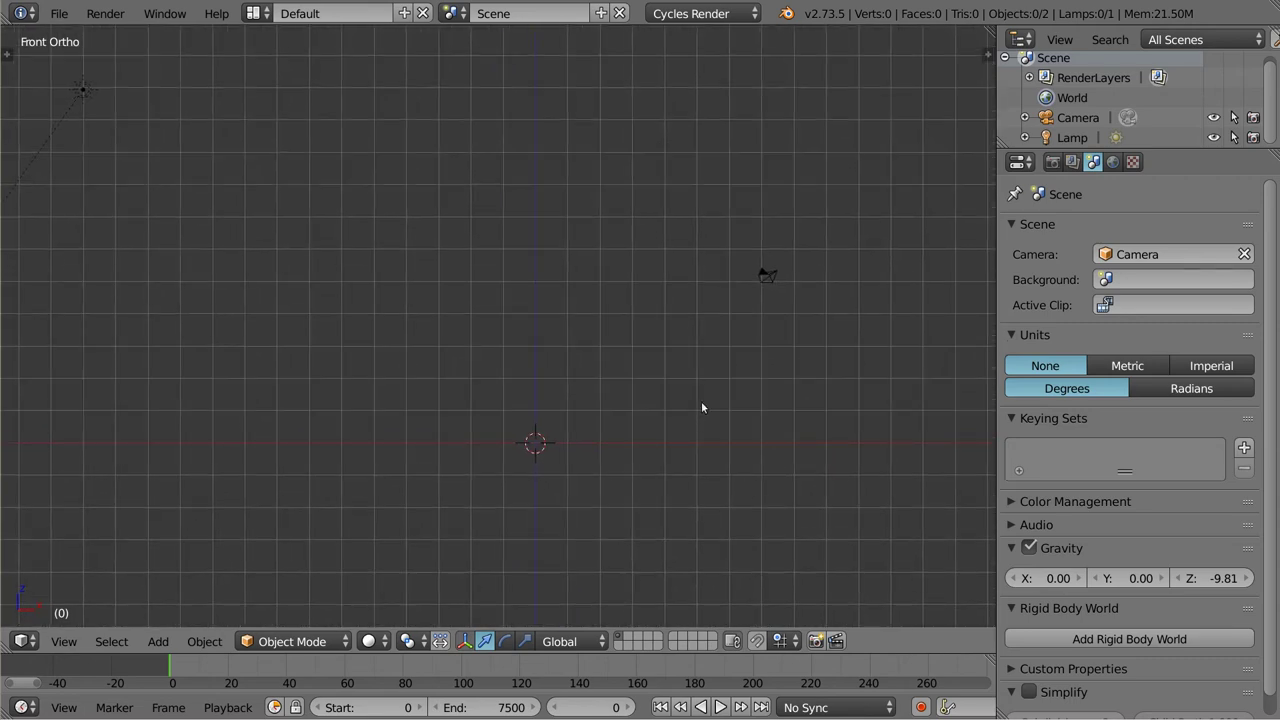
left_click(725, 18)
Step: Enable the Network Renderer add-on, found by searching 'net' in the Add-ons preferences
key("ctrl+alt+u")
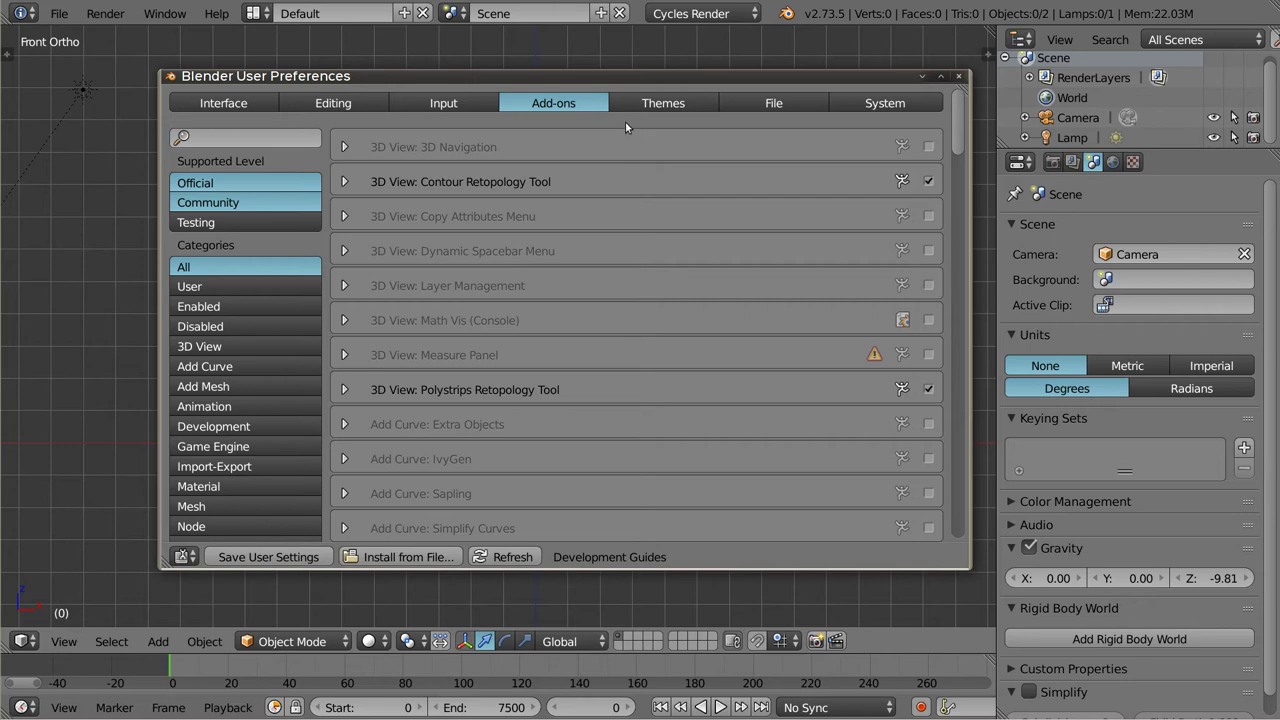
left_click(245, 138)
type("net")
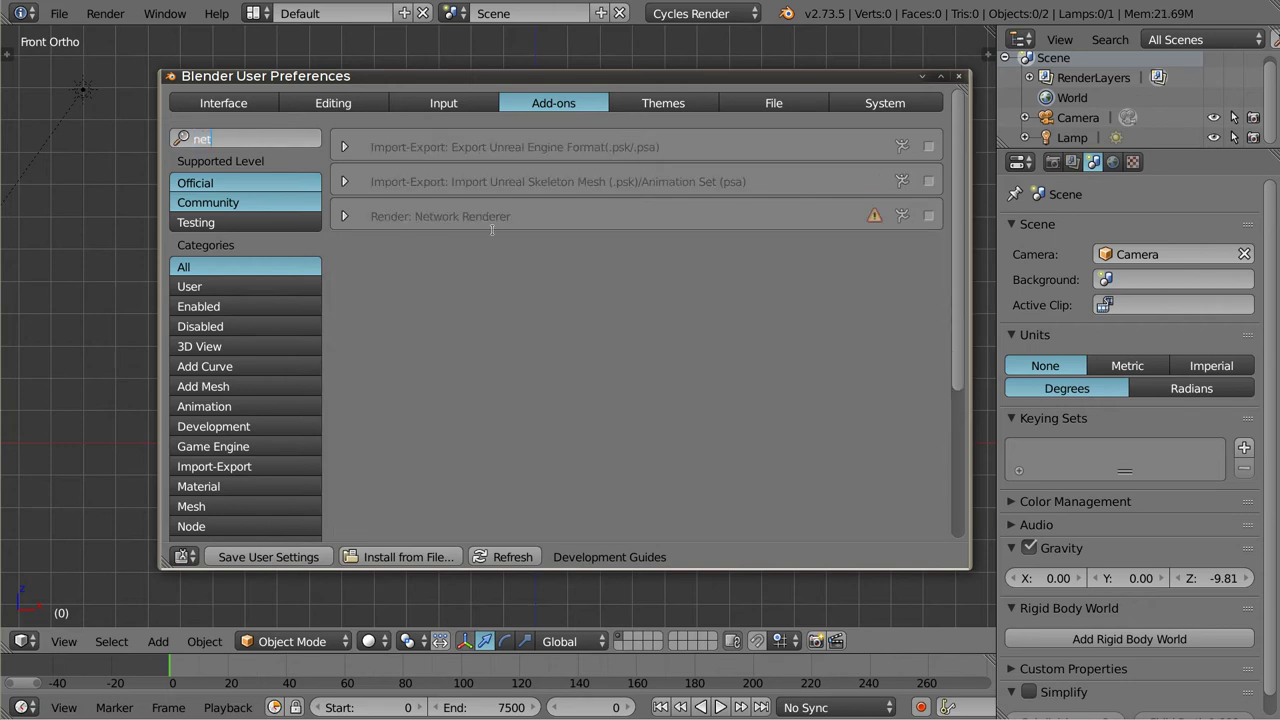
key("Return")
left_click_drag(923, 568, 1135, 656)
left_click(388, 218)
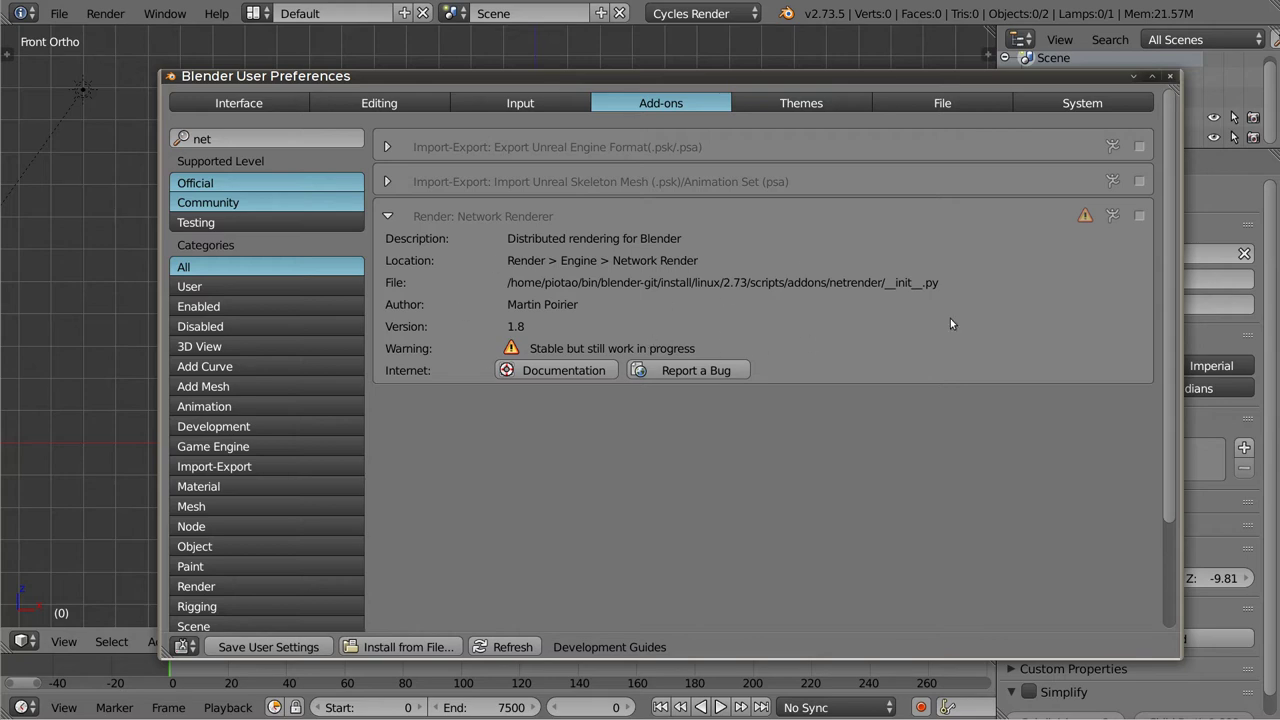
left_click_drag(742, 75, 712, 58)
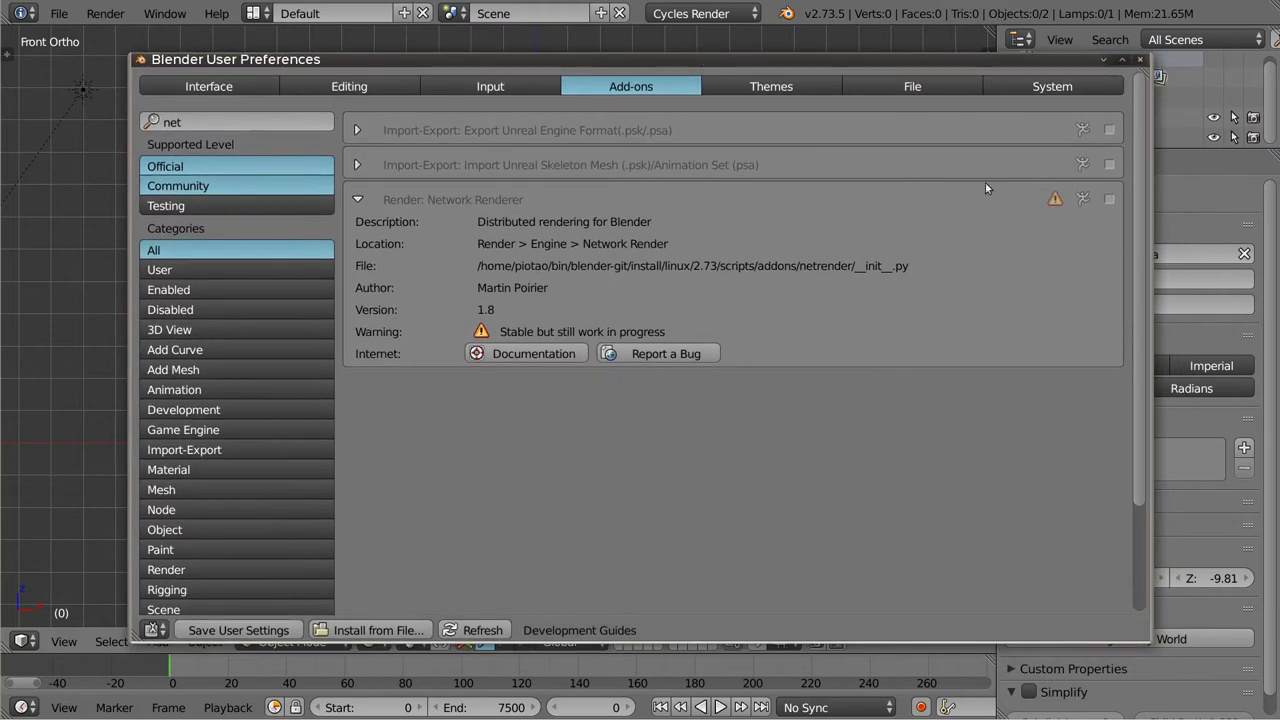
left_click(1109, 201)
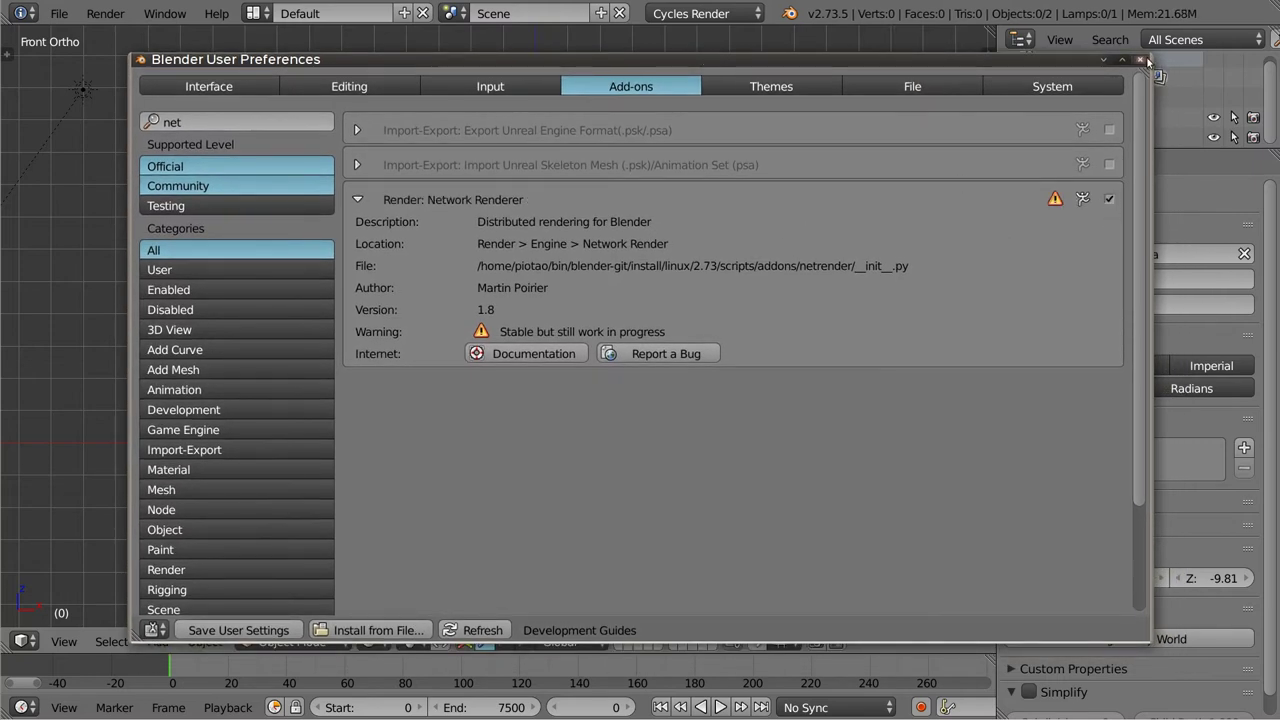
left_click(1141, 59)
Step: Save the current setup as the startup file
key("ctrl+u")
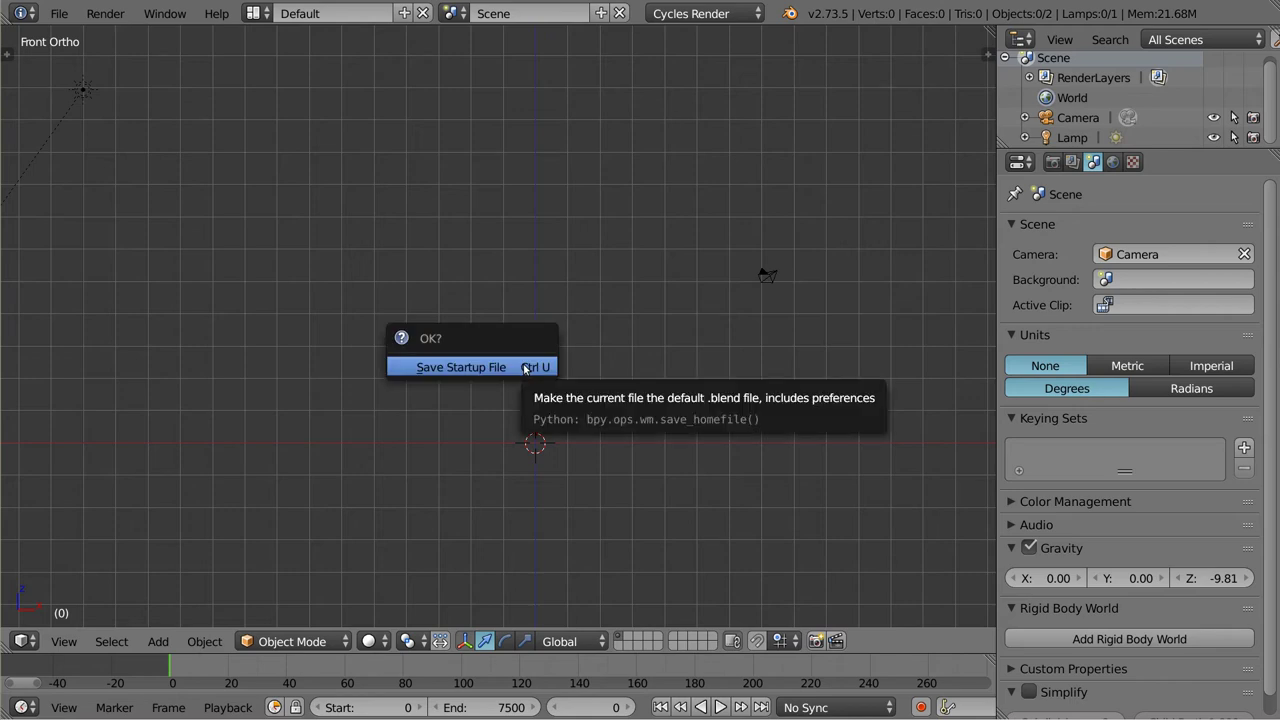
left_click(524, 368)
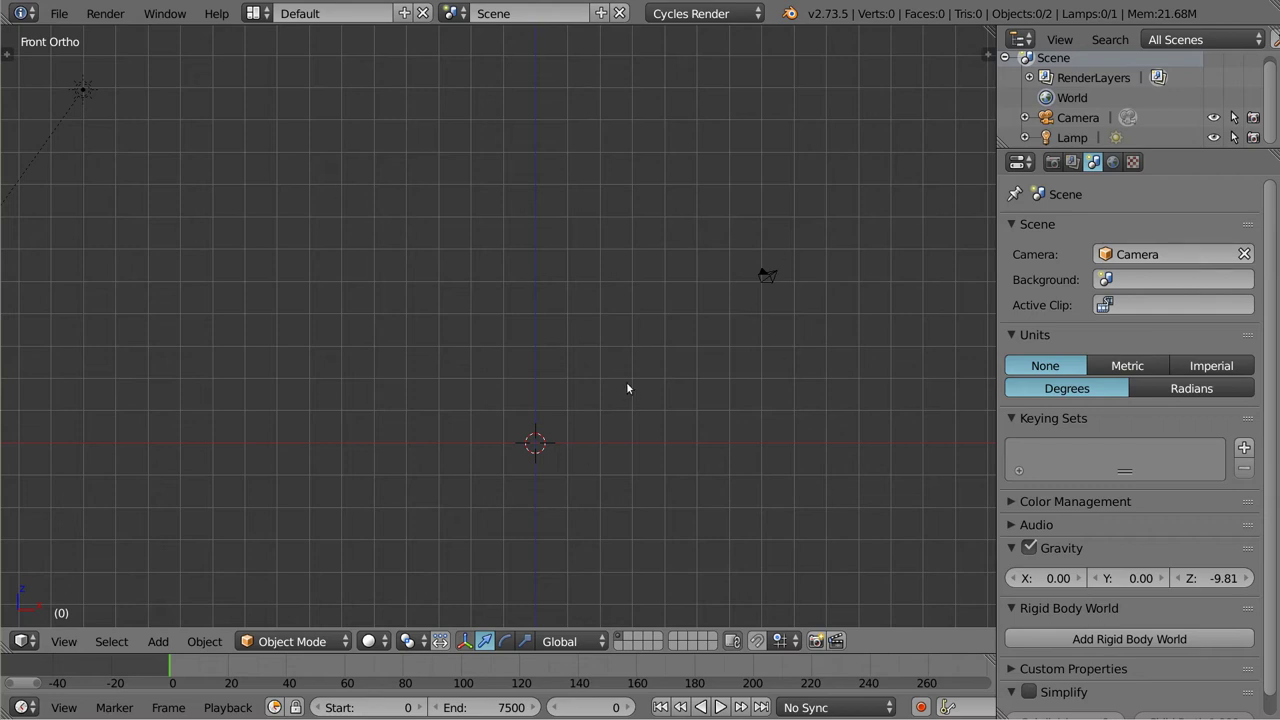
key("shift+a")
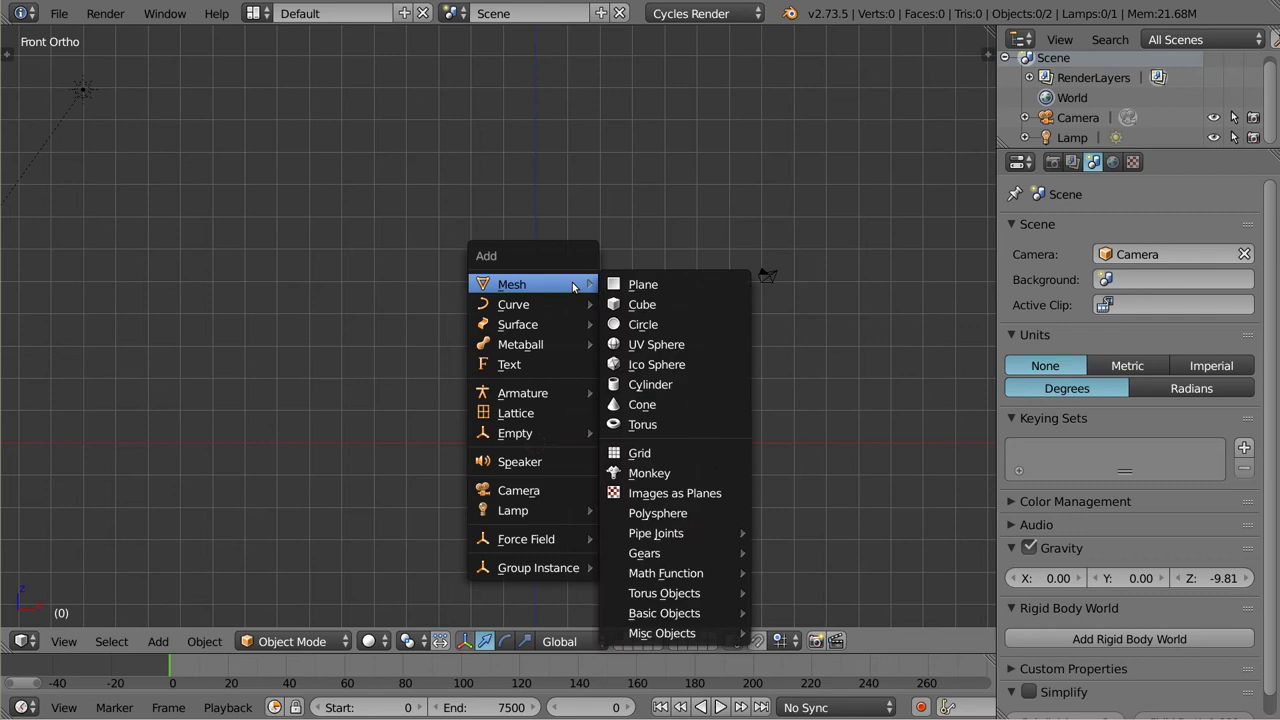
Step: Add a Suzanne monkey head and raise it above the origin
left_click(660, 474)
scroll(580, 474, "up", 2)
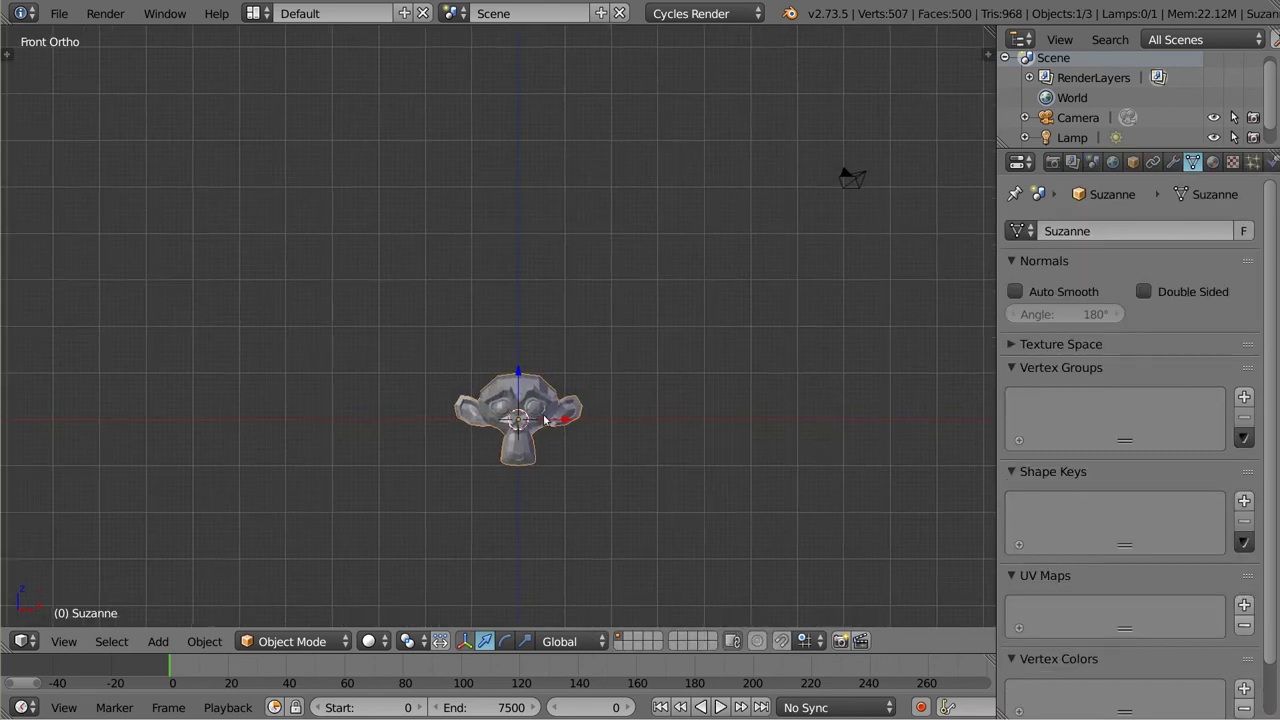
scroll(560, 420, "down", 2, "ctrl")
left_click_drag(520, 320, 520, 178)
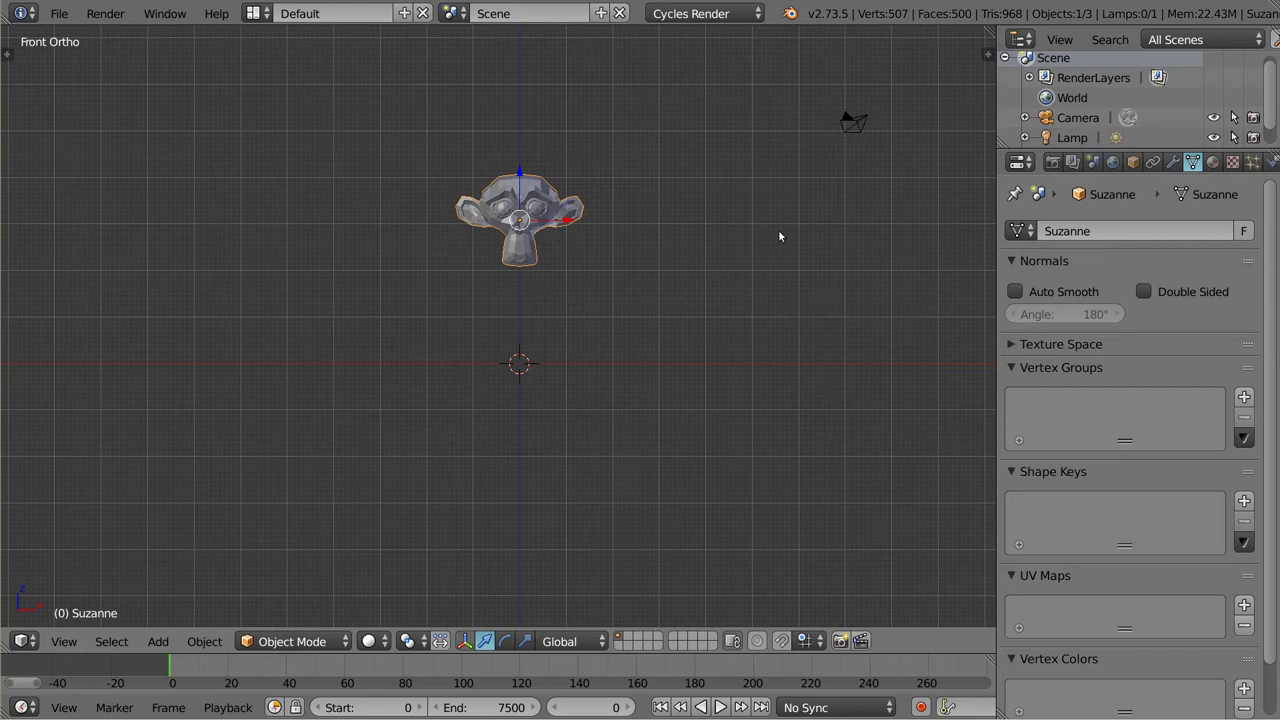
Step: Add a cube and move it 3.1 units along X to the monkey's lower right
key("shift+a")
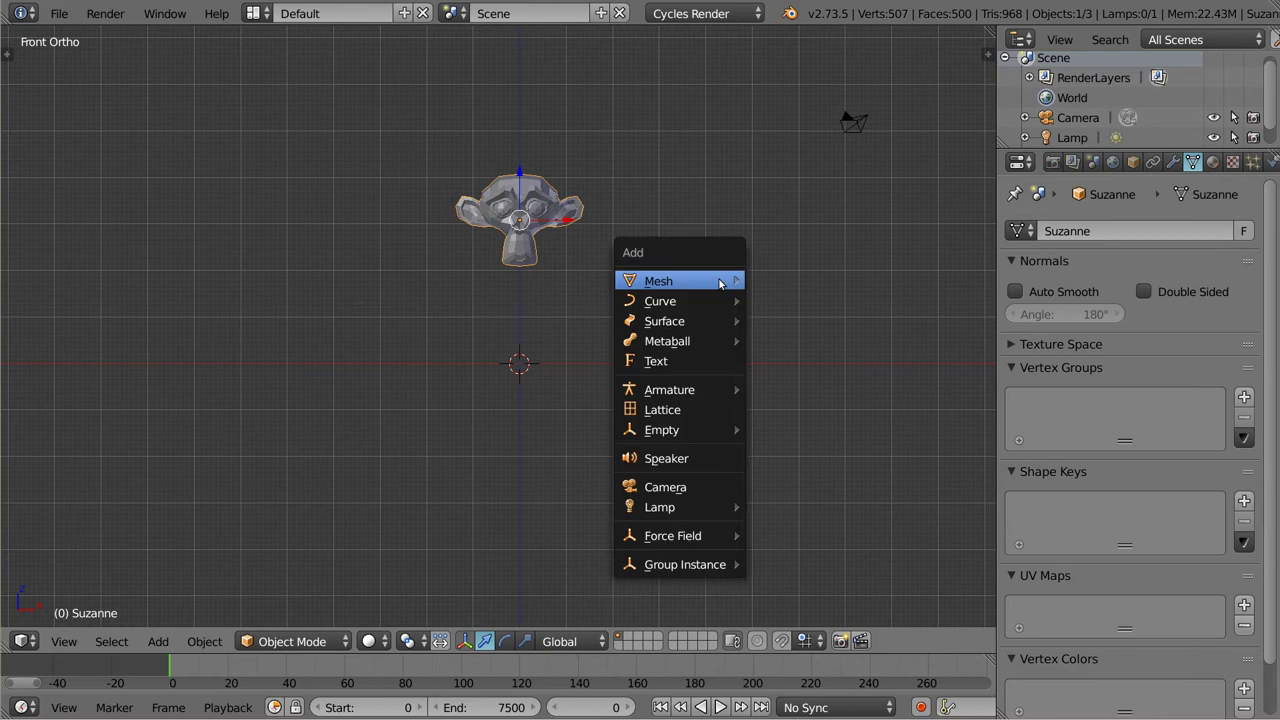
left_click(790, 307)
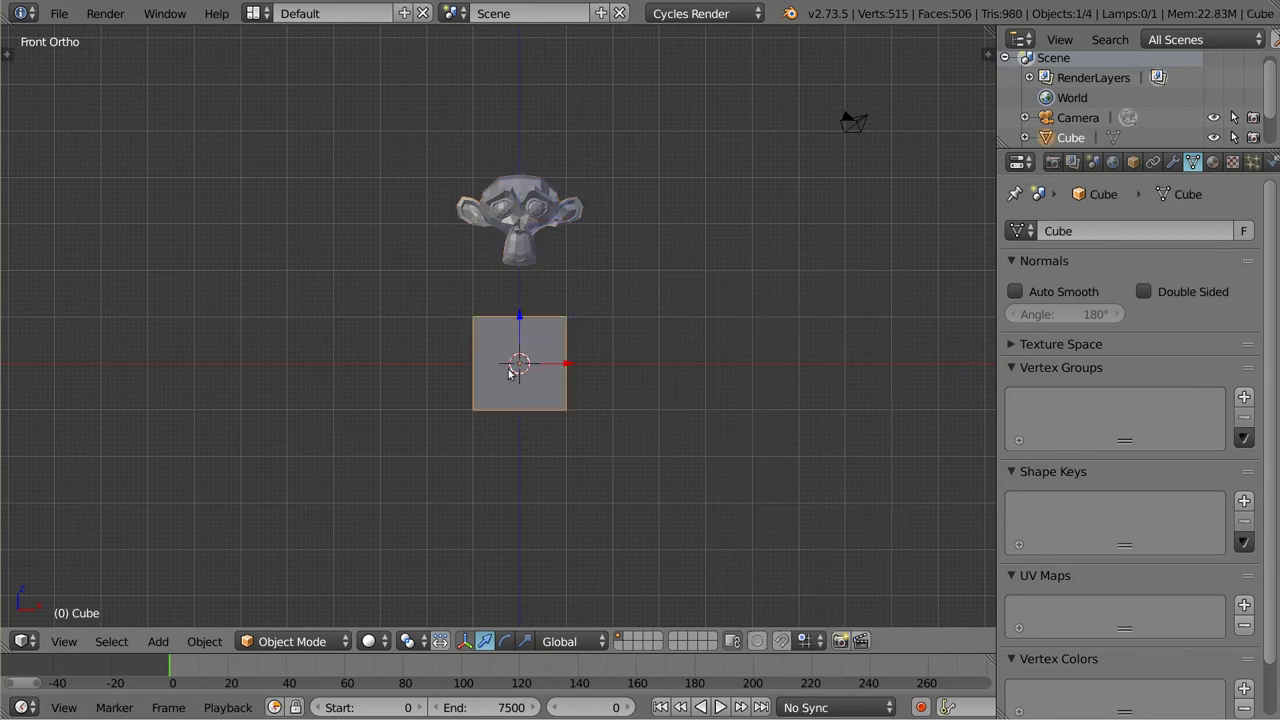
key("g")
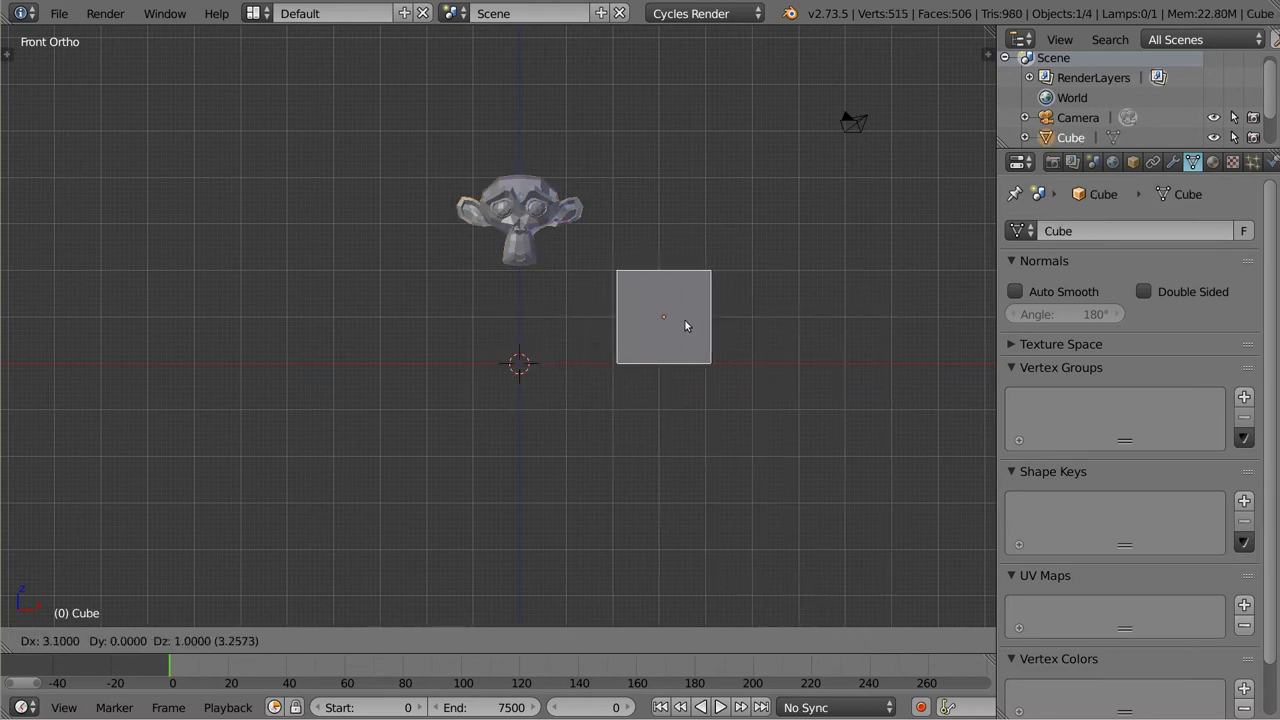
left_click(708, 329)
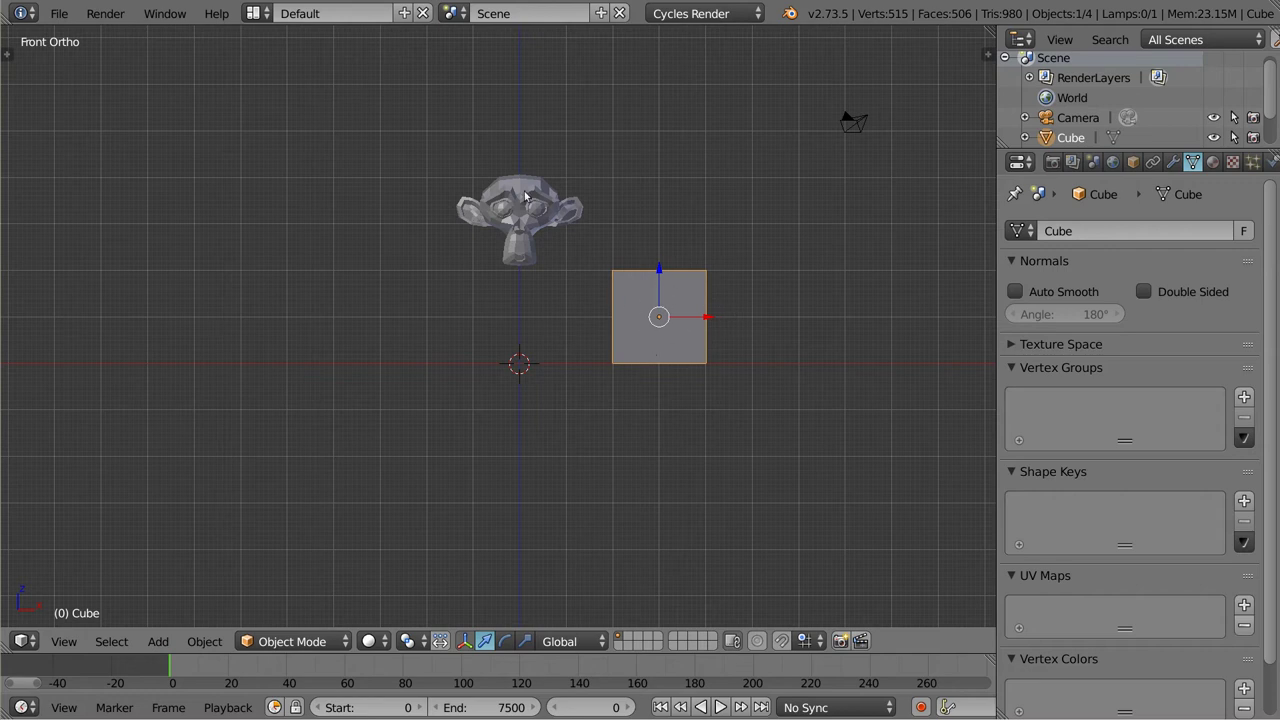
Step: Sketch an arrow from monkey to cube, then duplicate the cube into a row below
mouse_move(566, 206)
left_mouse_down()
mouse_move(592, 172)
mouse_move(637, 195)
mouse_move(641, 246)
mouse_move(655, 232)
left_mouse_up()
key("shift+d")
left_click(395, 452)
key("shift+d")
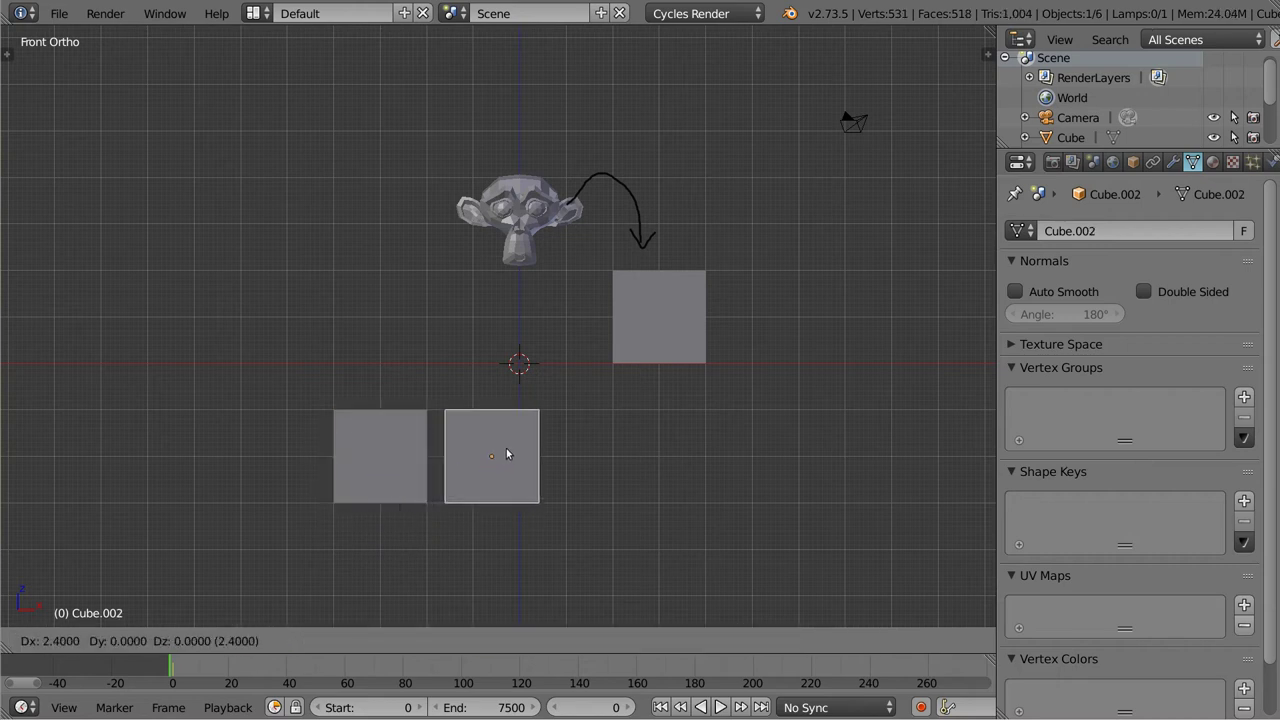
left_click(506, 454)
key("shift+r")
key("shift+r")
key("shift+r")
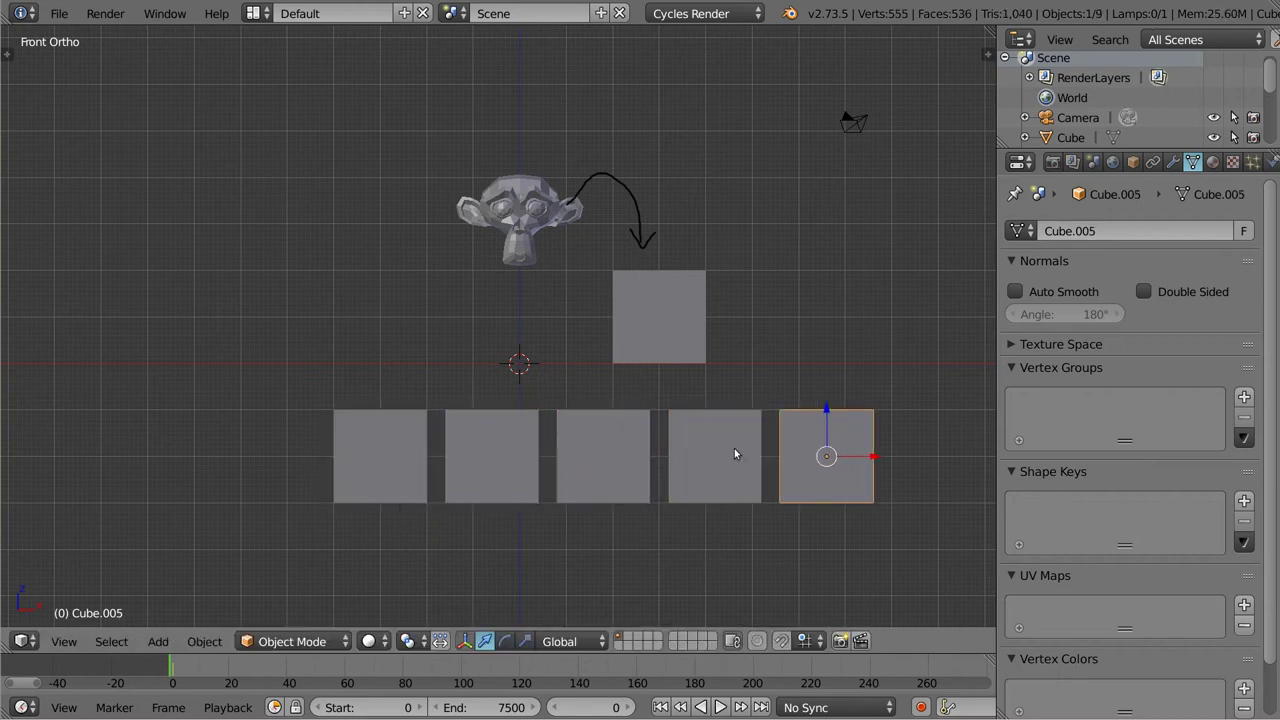
key("shift+r")
middle_click_drag(771, 470, 734, 451, "shift")
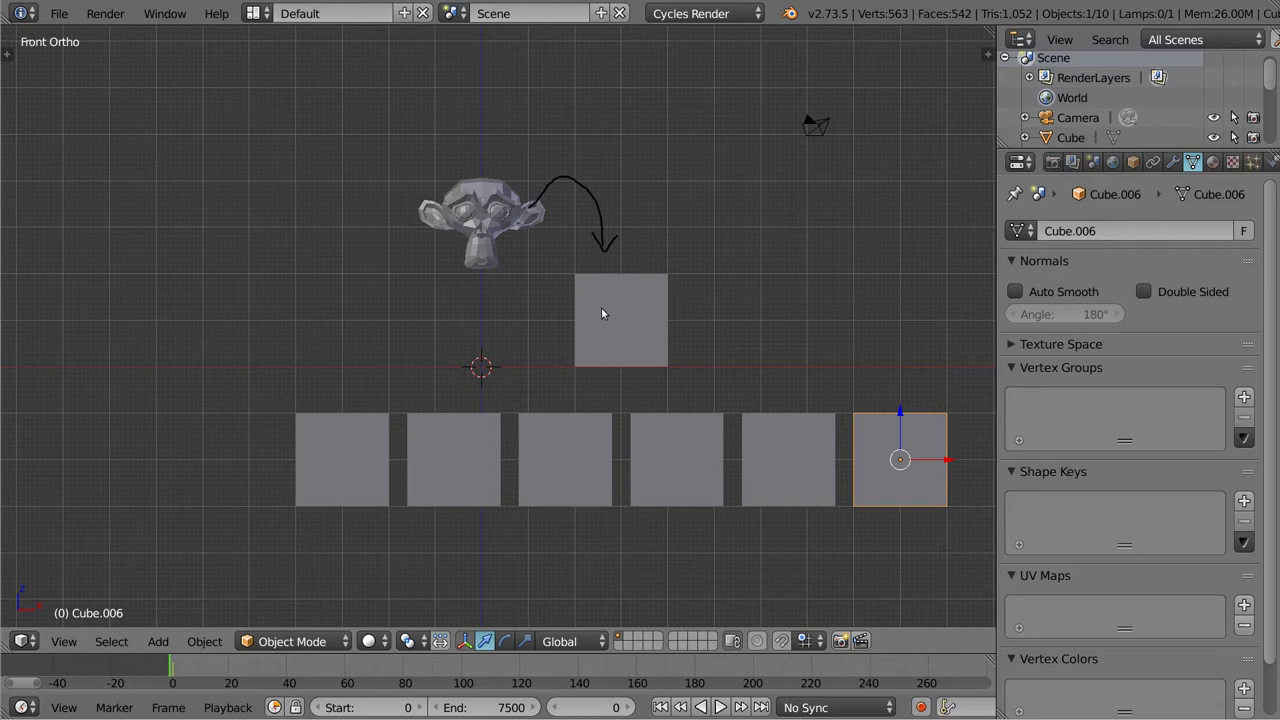
Step: Draw grease-pencil arrows fanning from the top cube to each cube in the row
left_click_drag(600, 320, 429, 398)
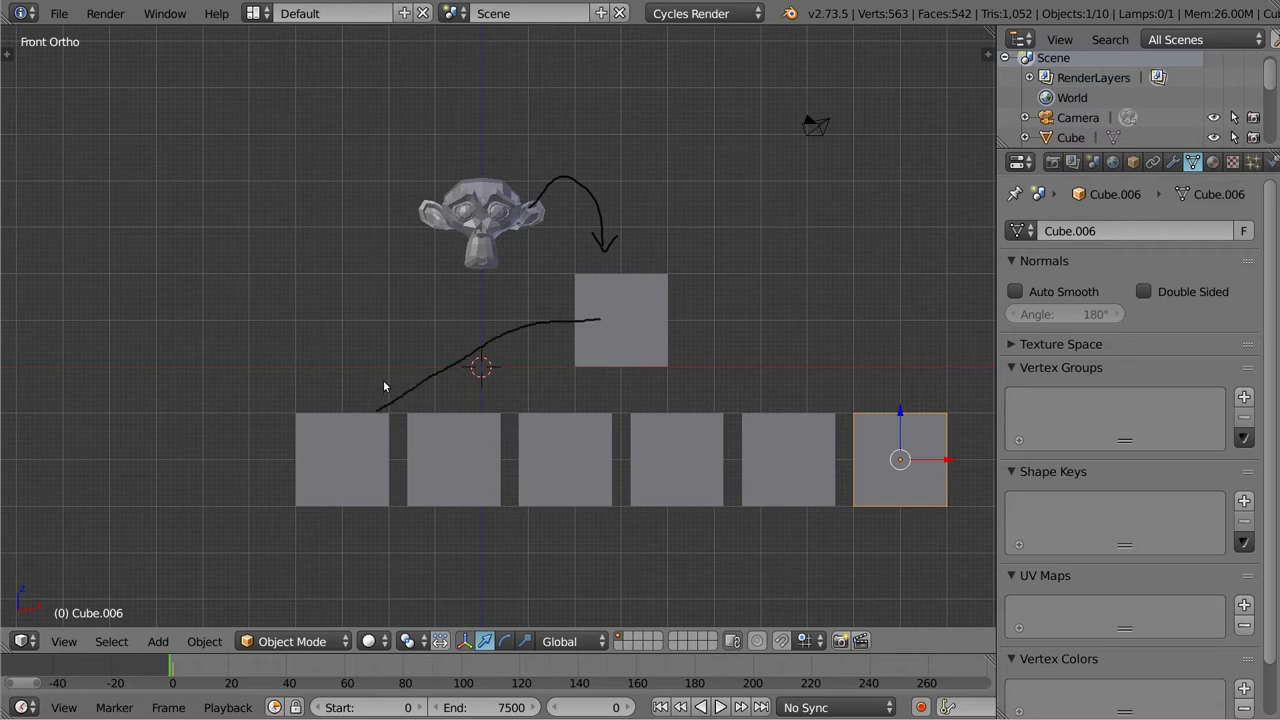
mouse_move(625, 339)
left_mouse_down()
mouse_move(468, 416)
mouse_move(512, 412)
left_mouse_up()
mouse_move(614, 352)
left_mouse_down()
mouse_move(551, 420)
mouse_move(566, 427)
left_mouse_up()
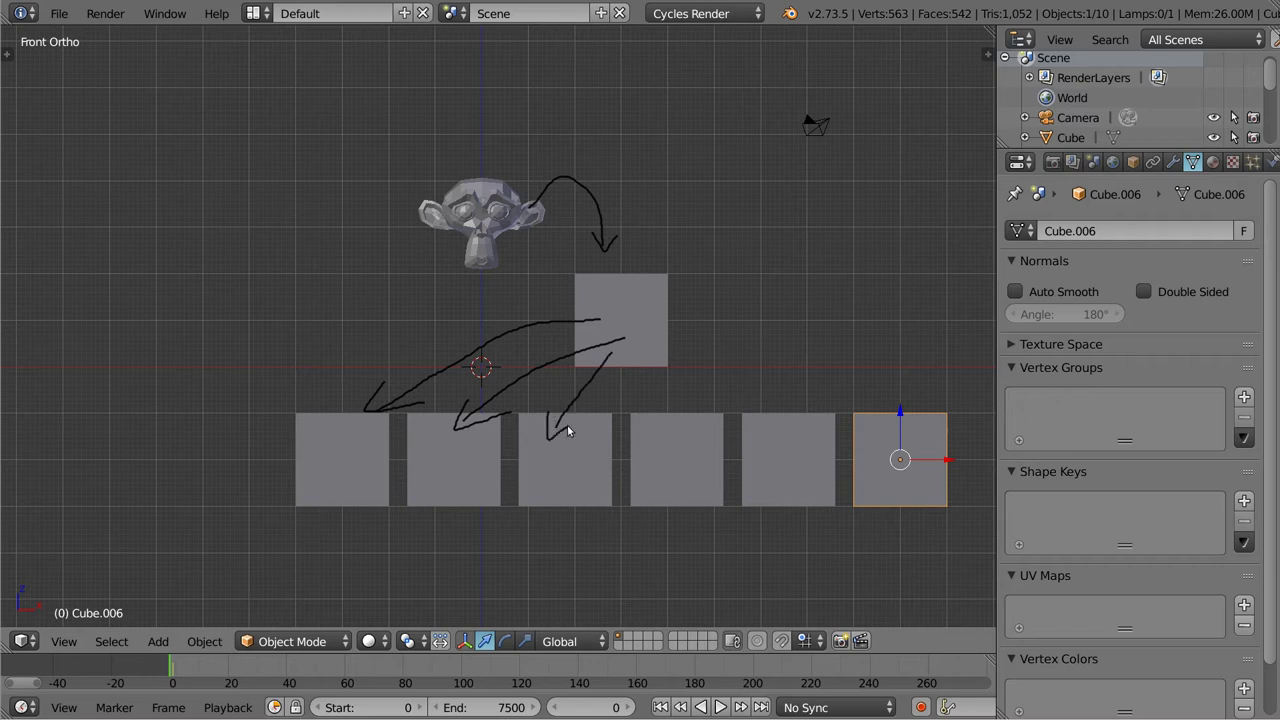
mouse_move(647, 352)
left_mouse_down()
mouse_move(668, 430)
mouse_move(676, 404)
left_mouse_up()
left_click_drag(656, 322, 796, 449)
mouse_move(642, 297)
left_mouse_down()
mouse_move(794, 335)
mouse_move(888, 424)
left_mouse_up()
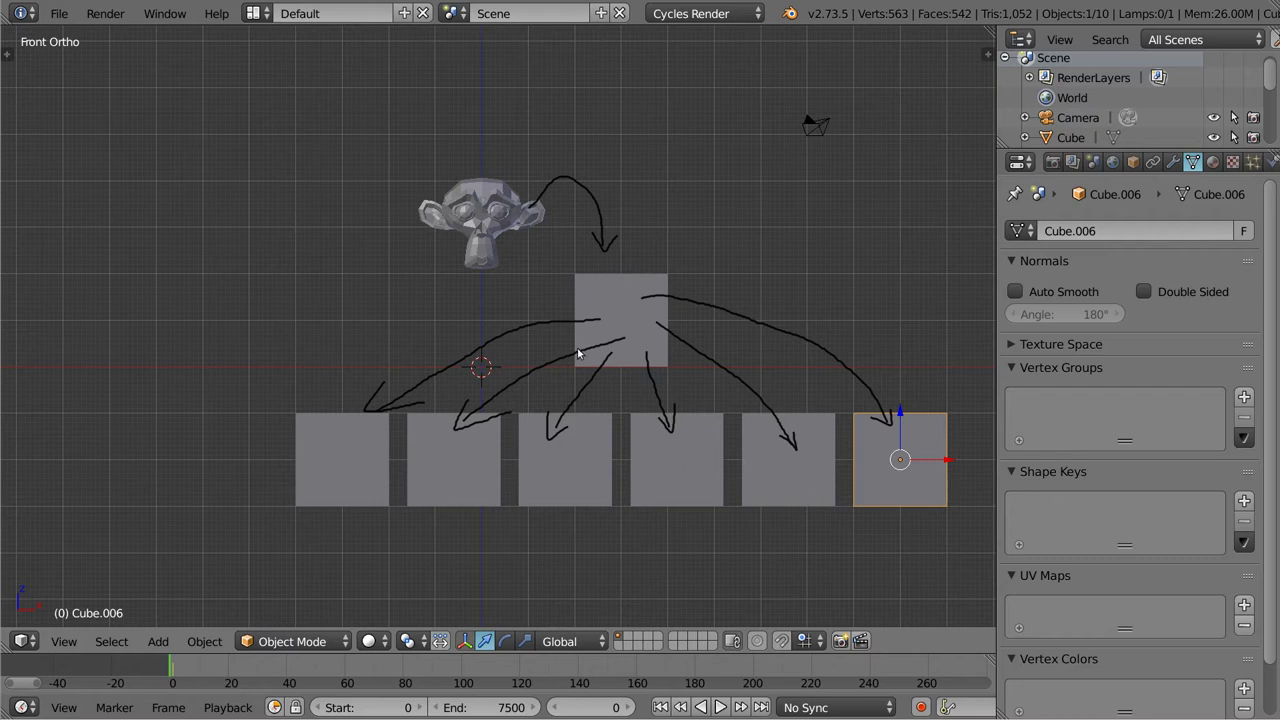
Step: Select the upper cube, monkey head and row cubes in turn, then show the render engine choices
left_click(704, 18)
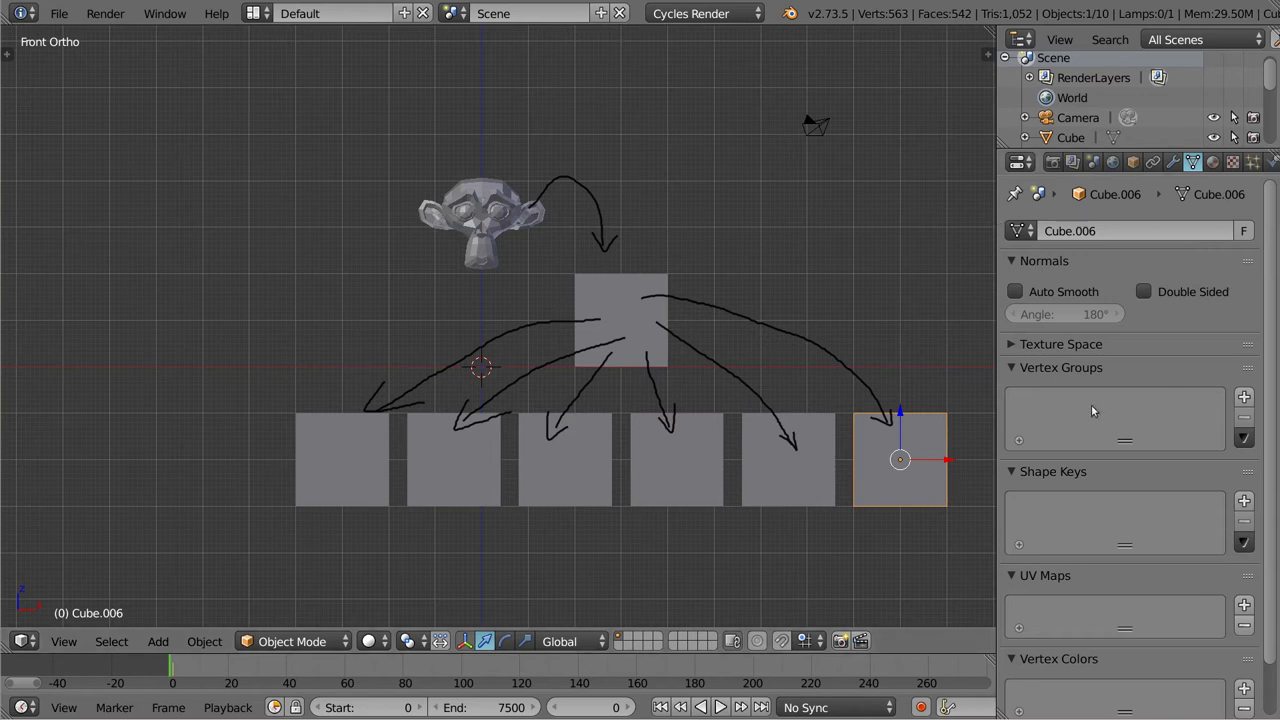
right_click(633, 295)
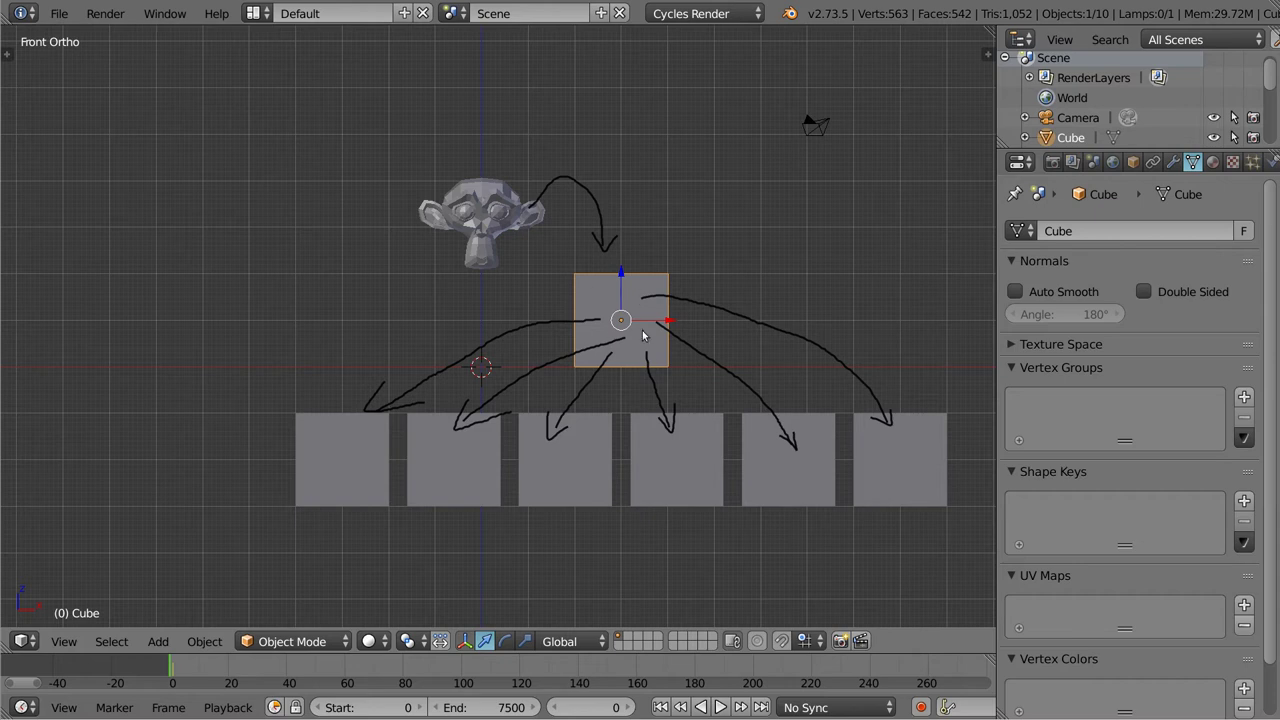
right_click(500, 218)
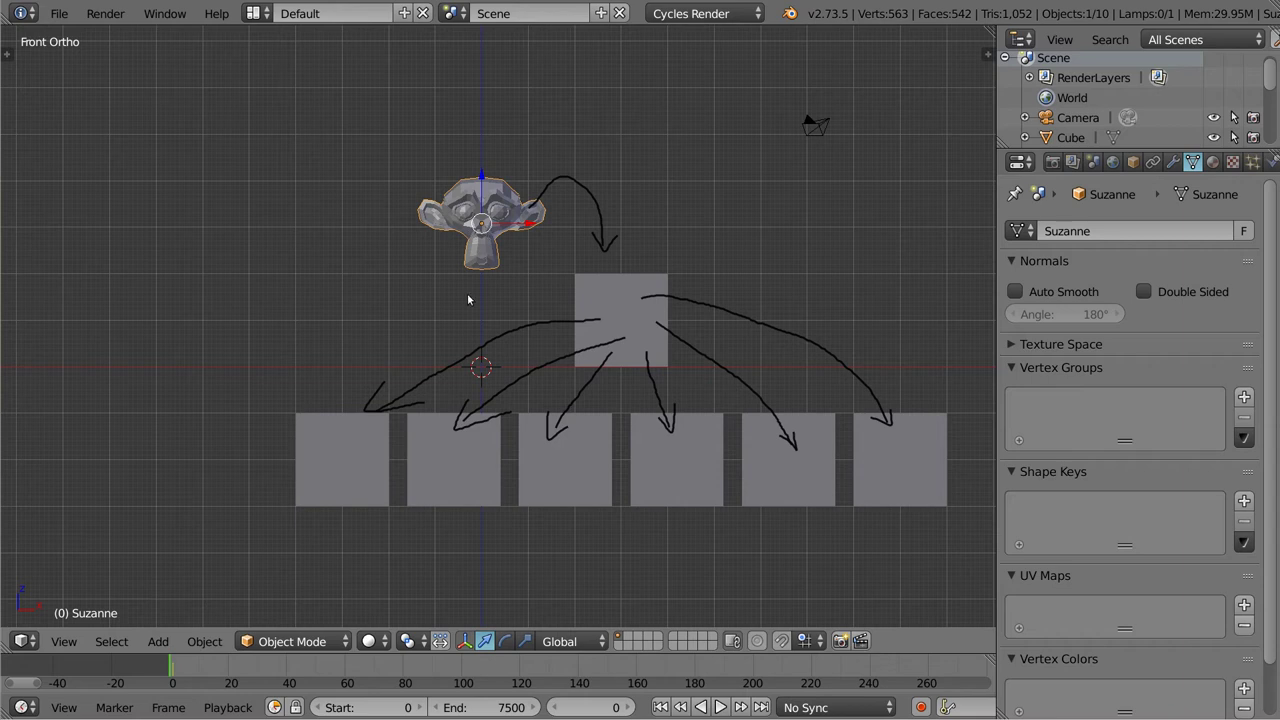
right_click(359, 465)
right_click(455, 485)
right_click(553, 489)
right_click(417, 476)
right_click(340, 460)
right_click(493, 469)
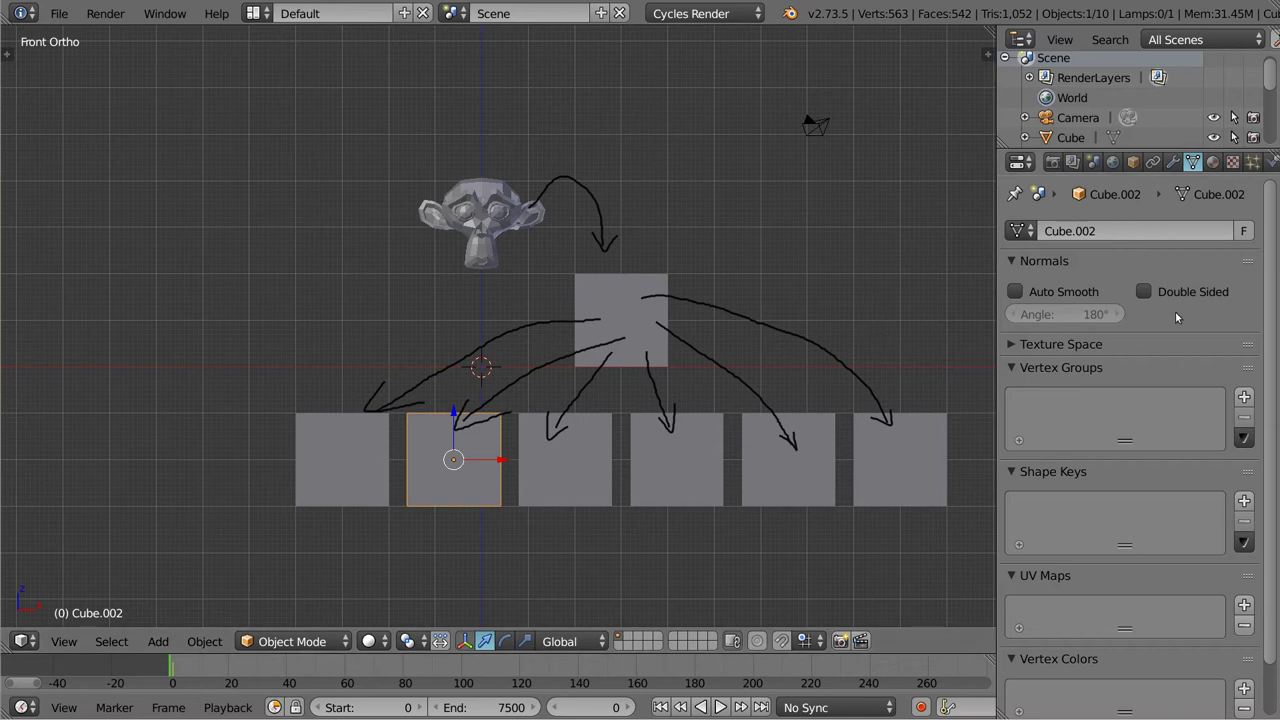
left_click(693, 13)
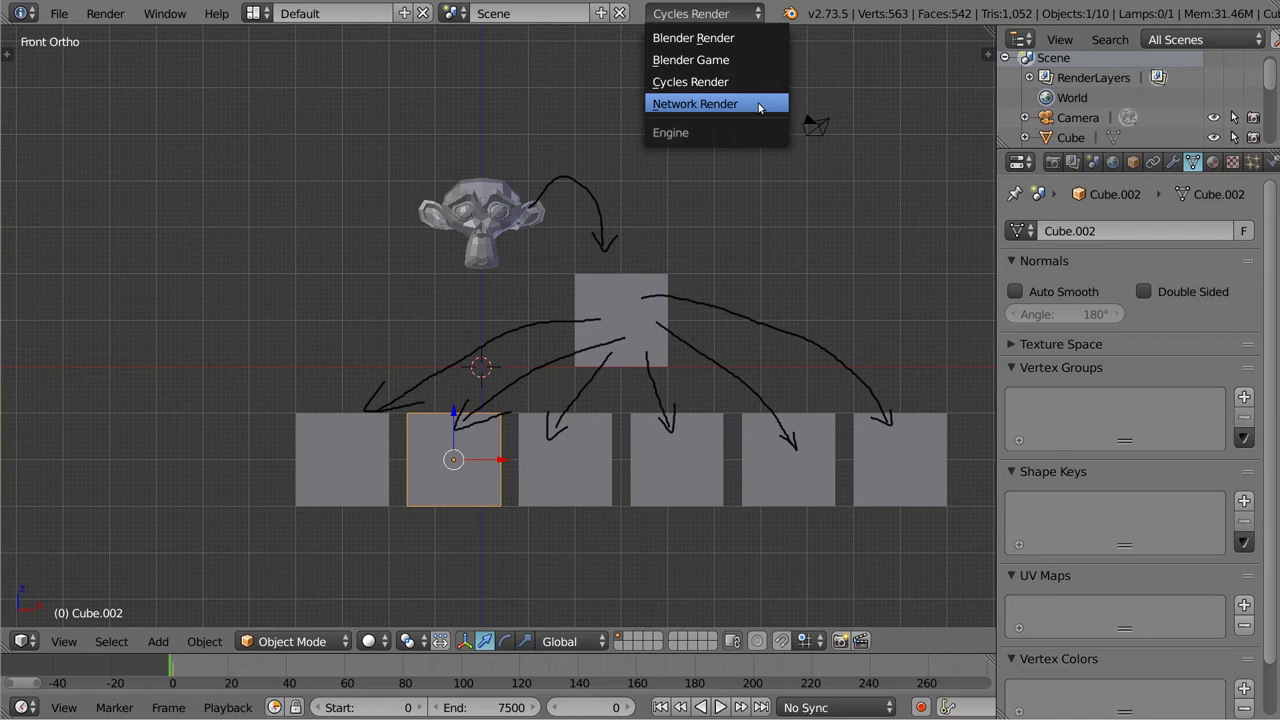
Step: Switch the engine to Network Render and merge the properties panel over the 3D view
left_click(759, 107)
left_click(1052, 162)
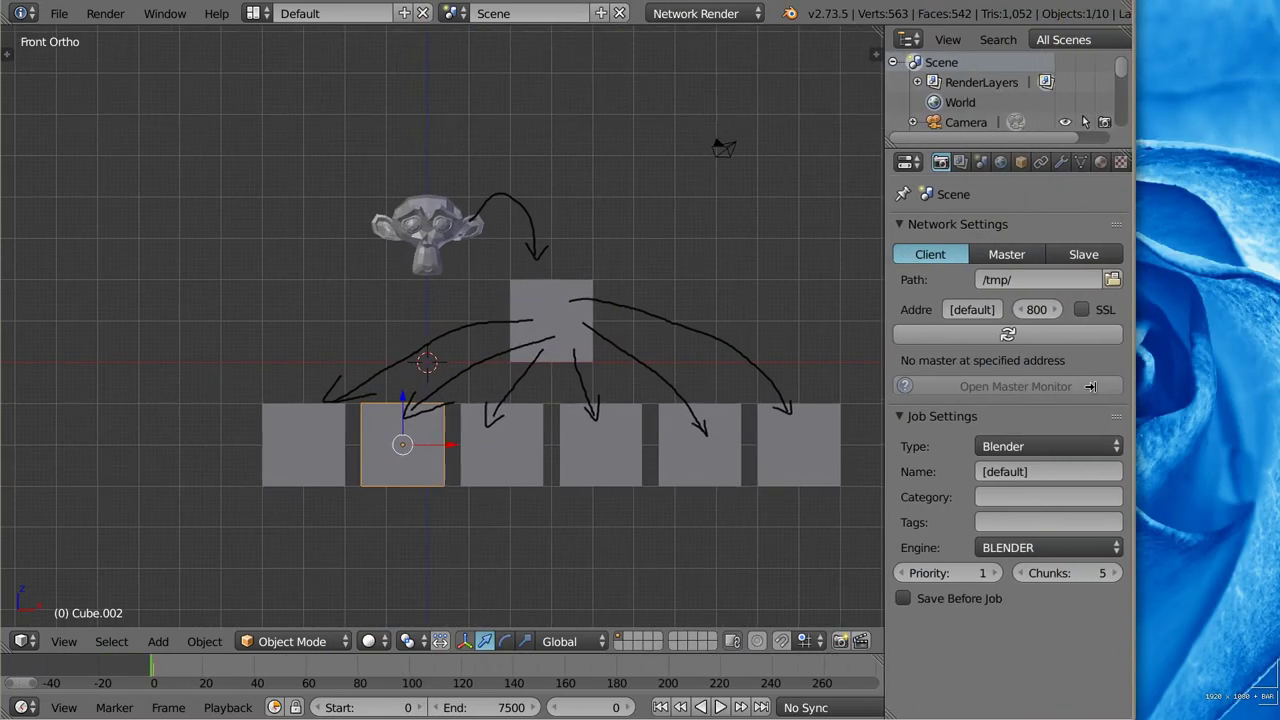
mouse_move(862, 658)
left_mouse_down()
mouse_move(858, 634)
mouse_move(850, 672)
left_mouse_up()
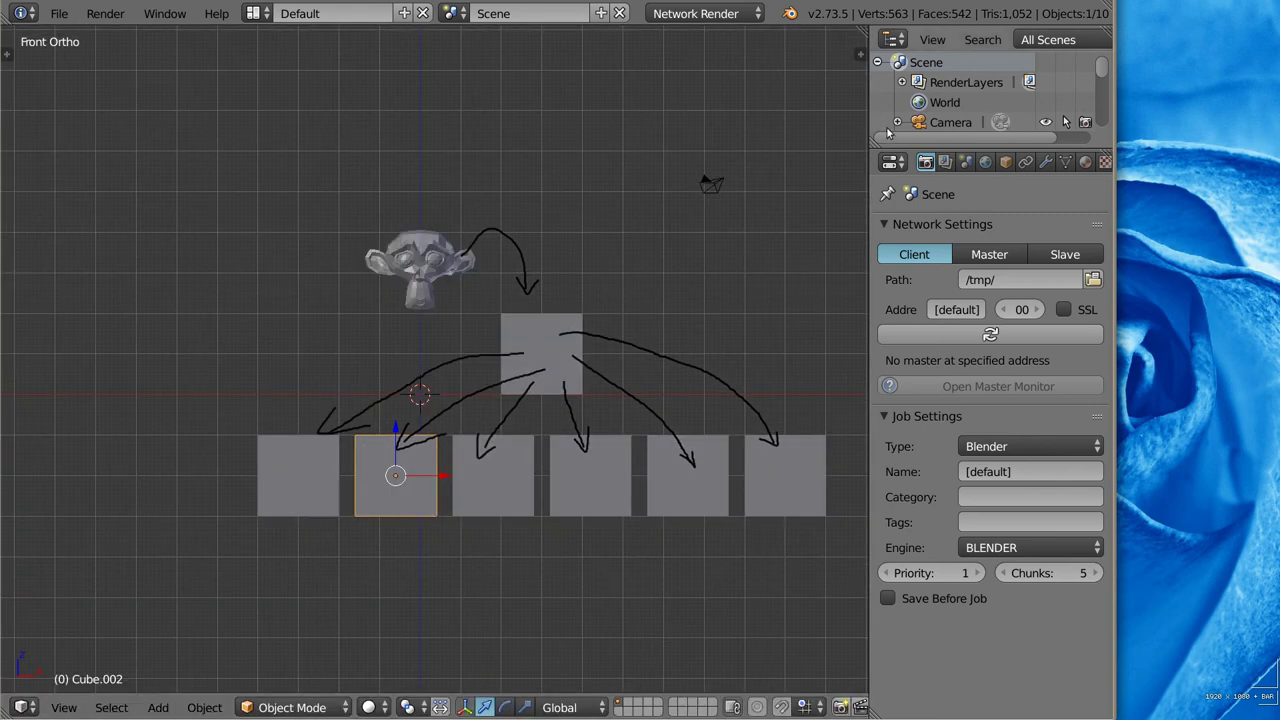
mouse_move(1106, 156)
left_mouse_down()
mouse_move(1088, 161)
mouse_move(1088, 136)
left_mouse_up()
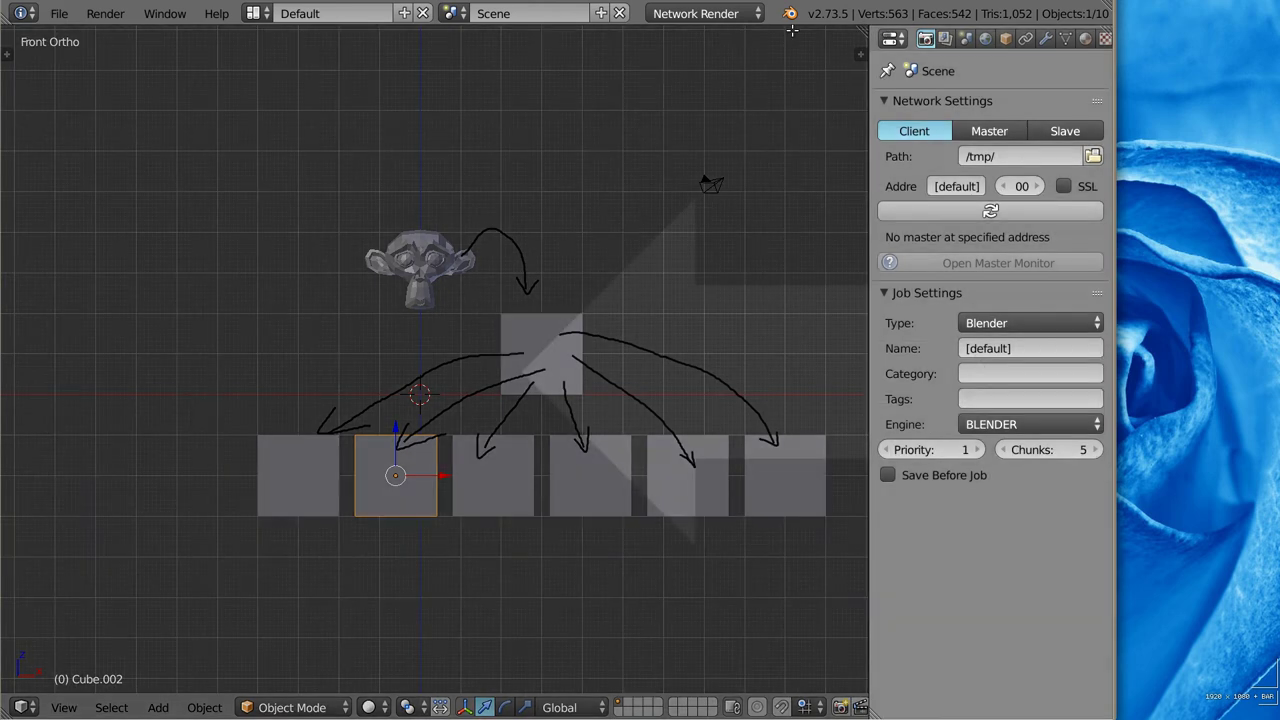
left_click_drag(862, 30, 820, 36)
Step: Split off a top front-view 3D area and shrink the window to a narrow left strip
left_click_drag(1101, 29, 1090, 190)
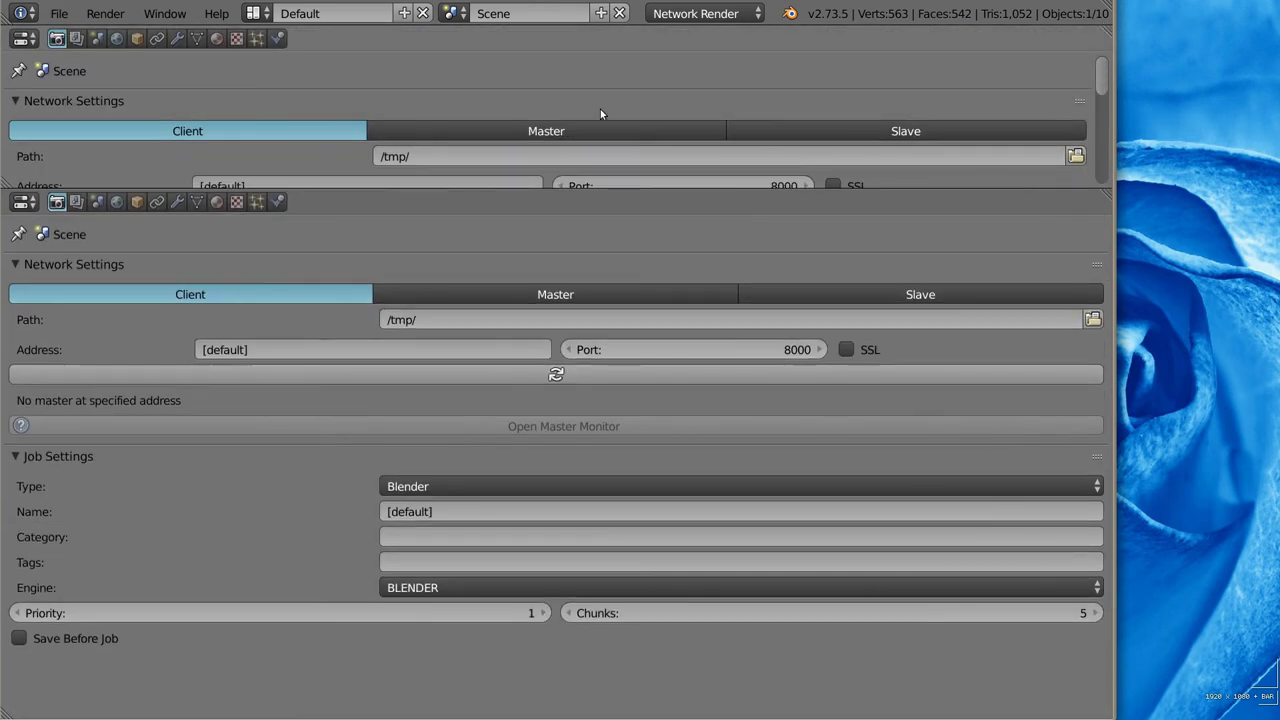
key("shift+F5")
scroll(562, 82, "down", 3)
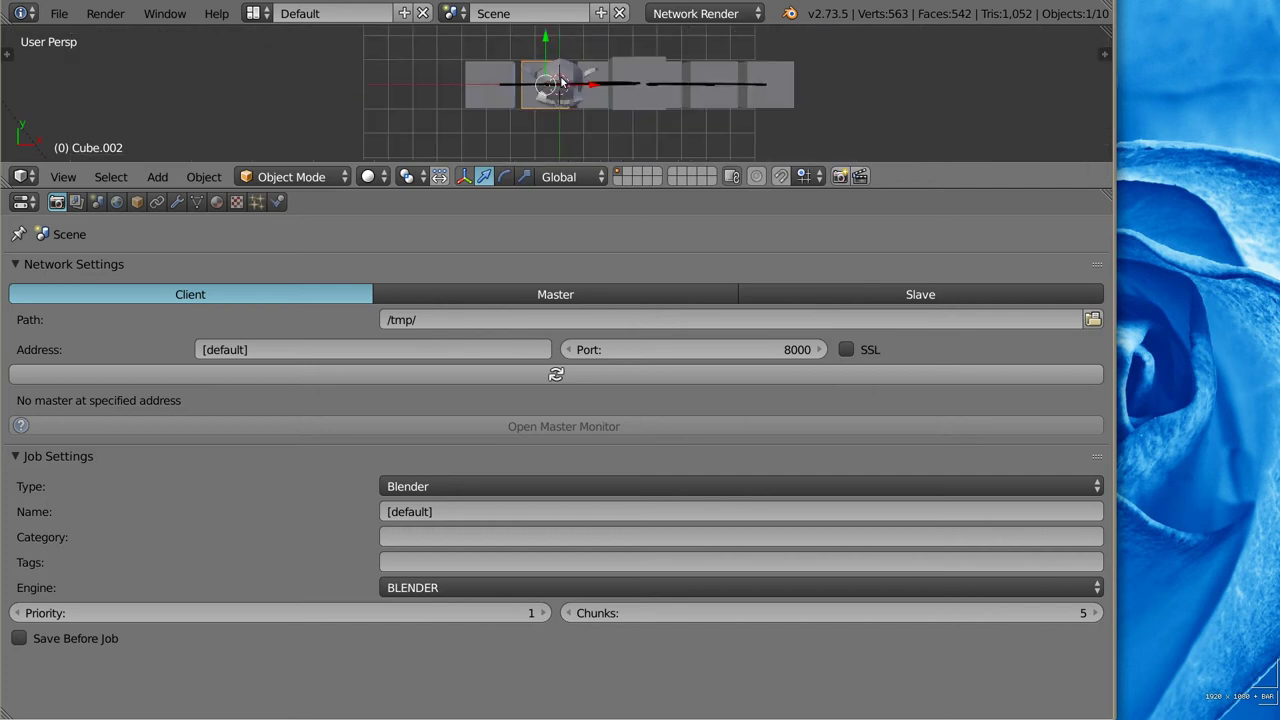
key("KP_1")
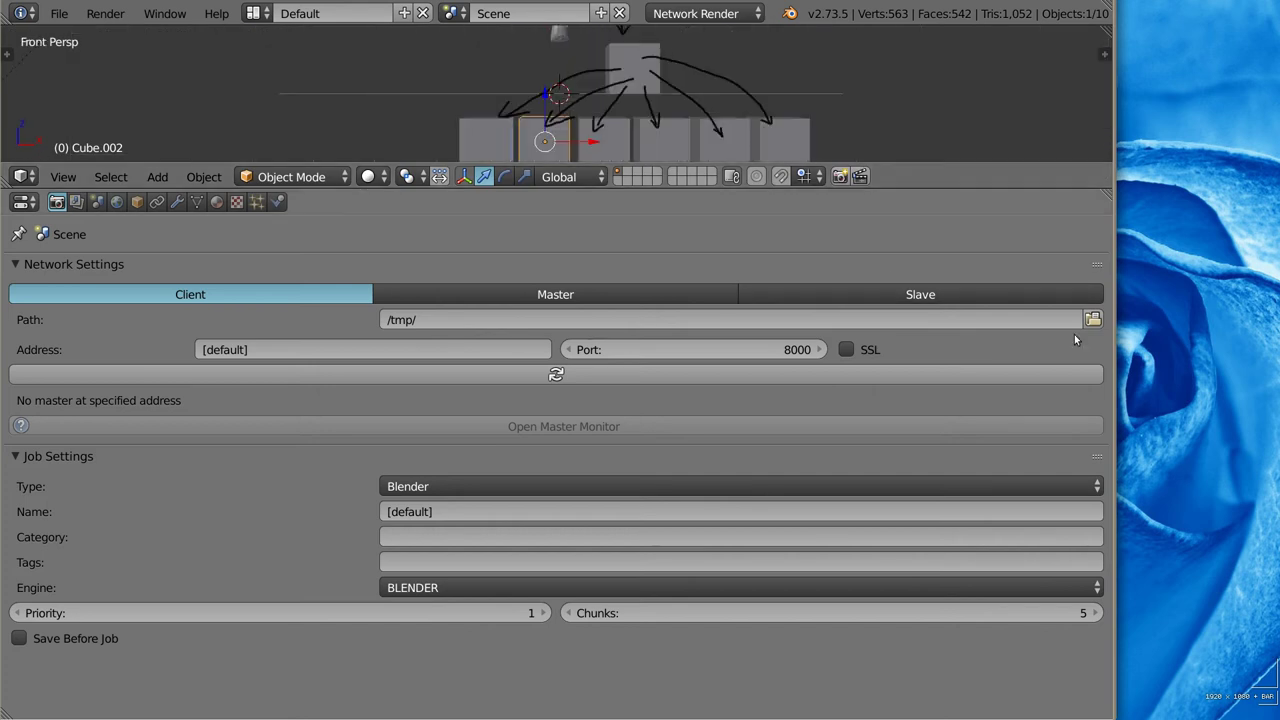
left_click_drag(1114, 320, 297, 378)
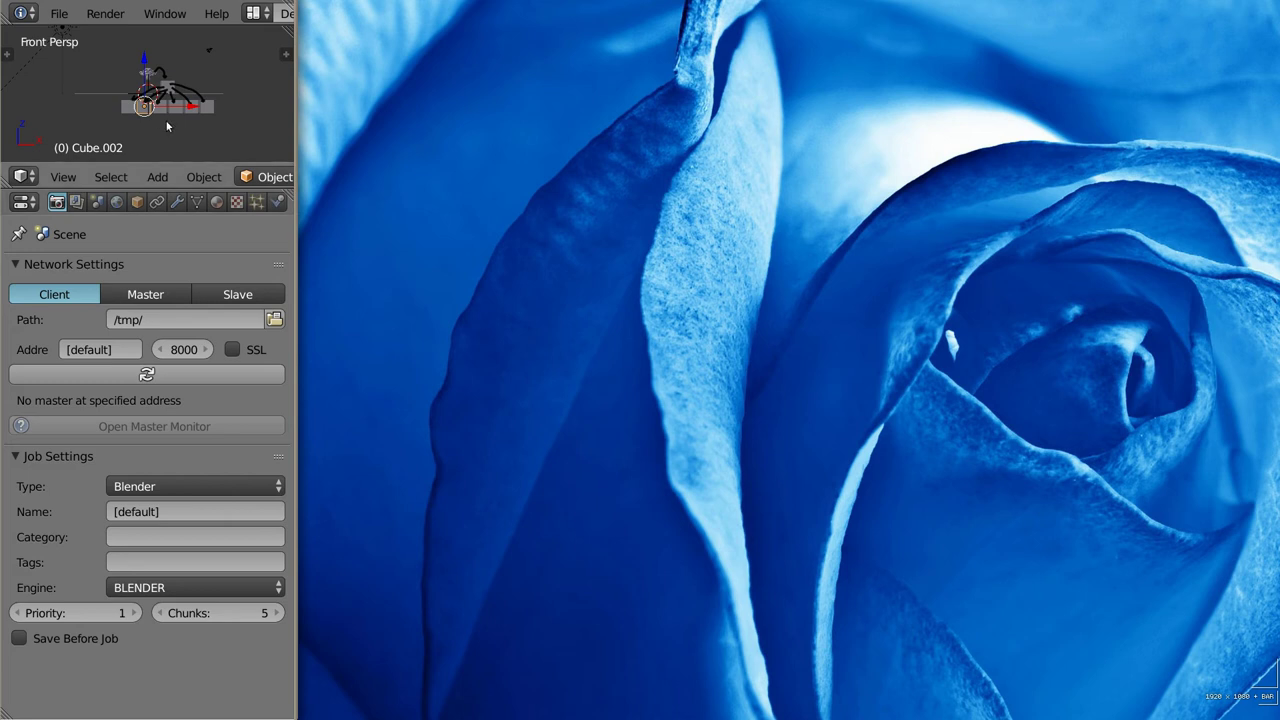
Step: Resize the second Blender window toward the top-left and remove the area above the properties
left_click_drag(296, 100, 320, 100)
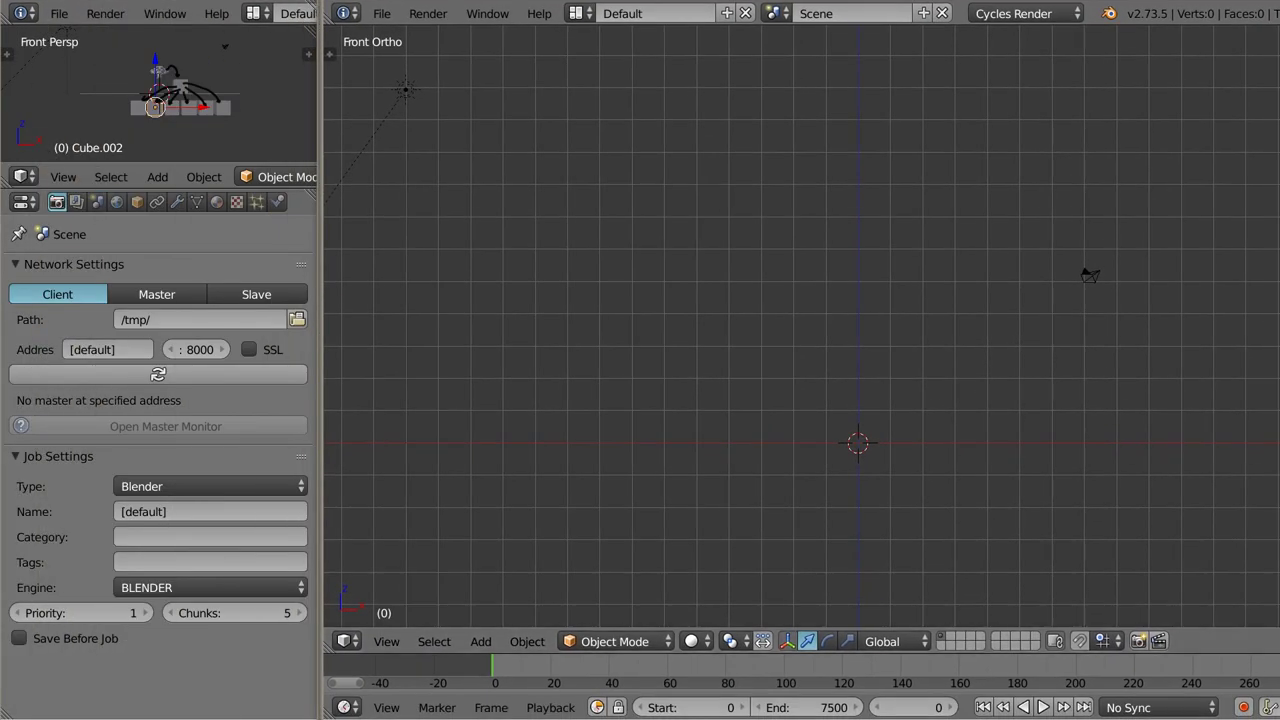
mouse_move(1278, 718)
left_mouse_down()
mouse_move(772, 372)
mouse_move(779, 430)
left_mouse_up()
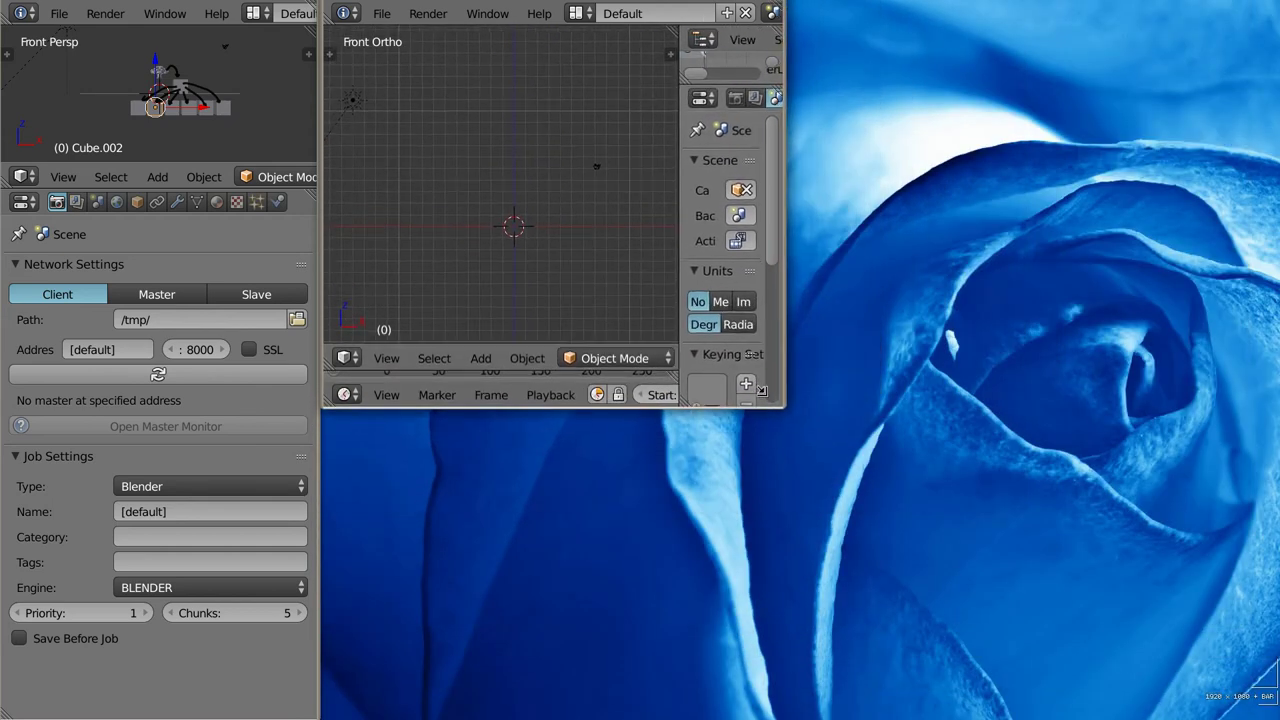
left_click_drag(680, 418, 634, 135)
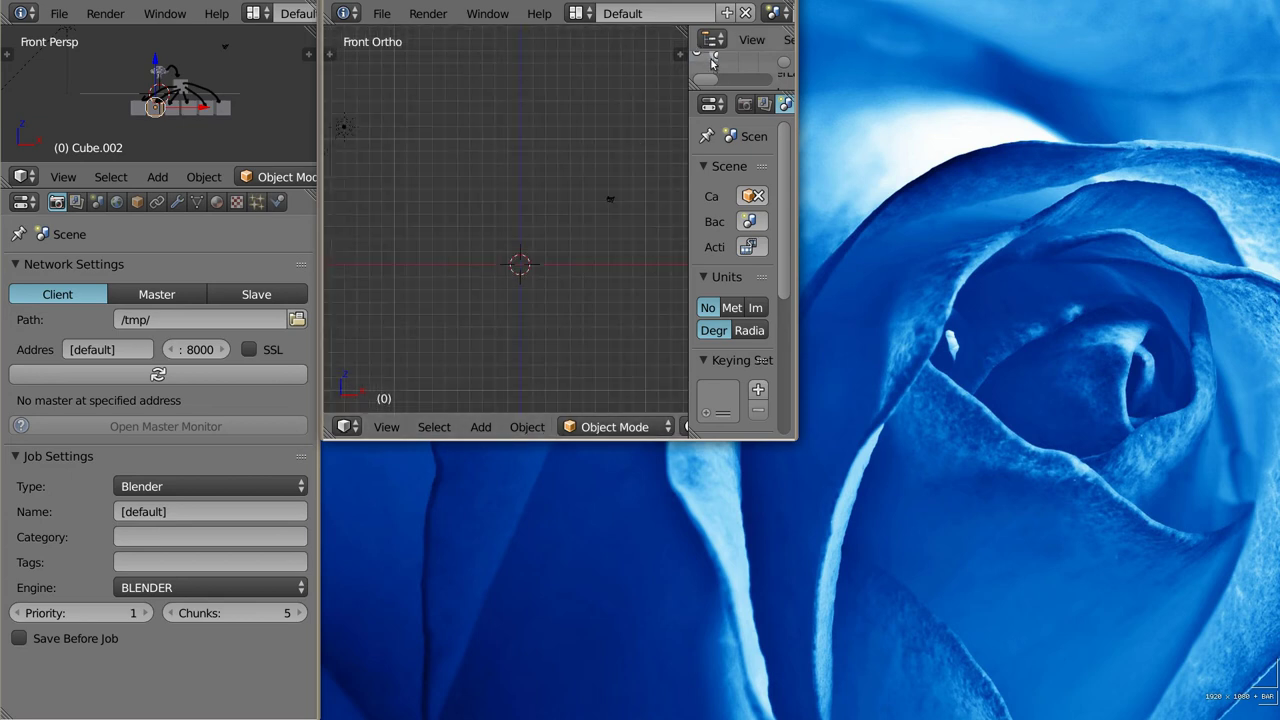
left_click_drag(684, 38, 670, 34)
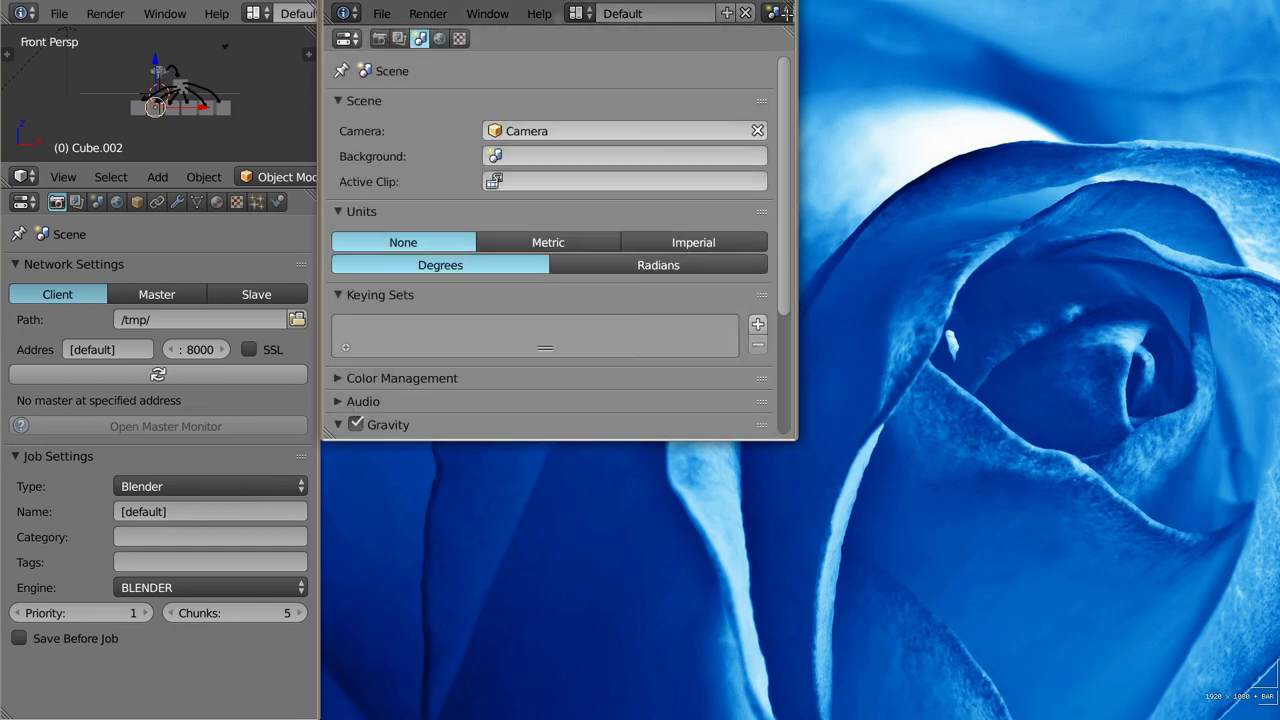
Step: Split the properties area, make the top part a small 3D view, and narrow the window
mouse_move(786, 13)
left_mouse_down()
mouse_move(784, 35)
mouse_move(650, 122)
left_mouse_up()
key("shift+F5")
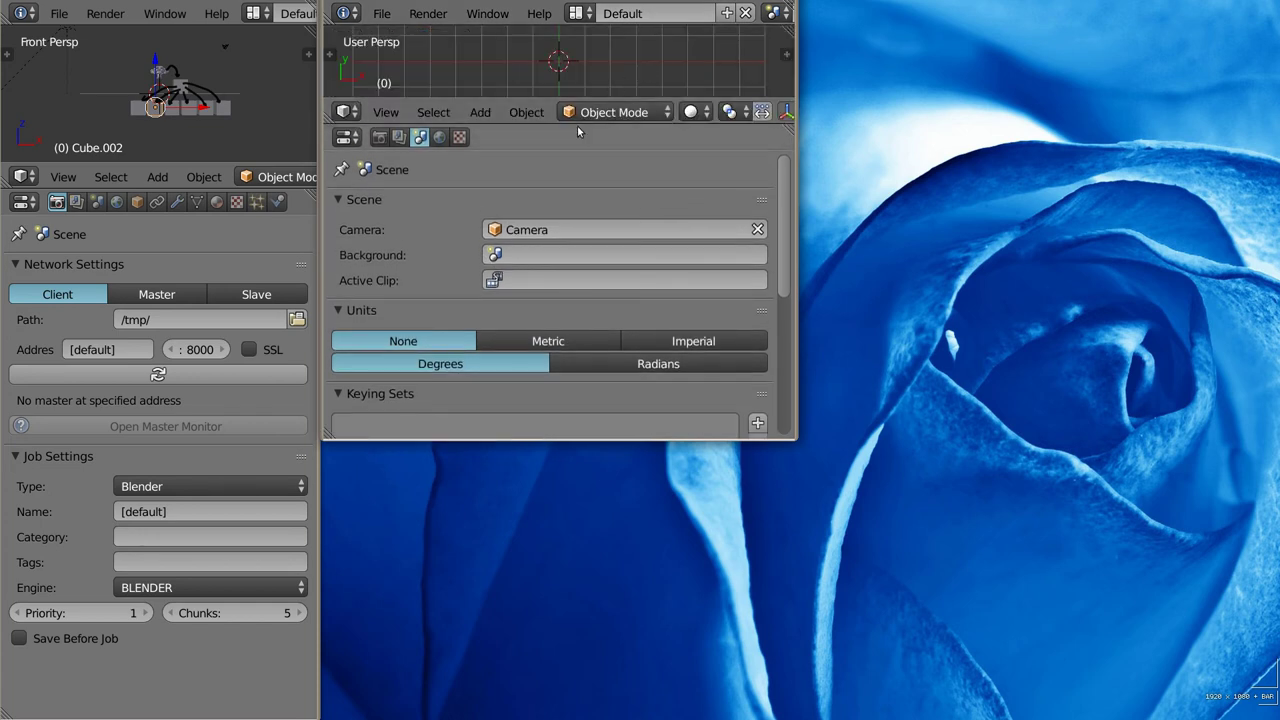
left_click_drag(596, 99, 584, 76)
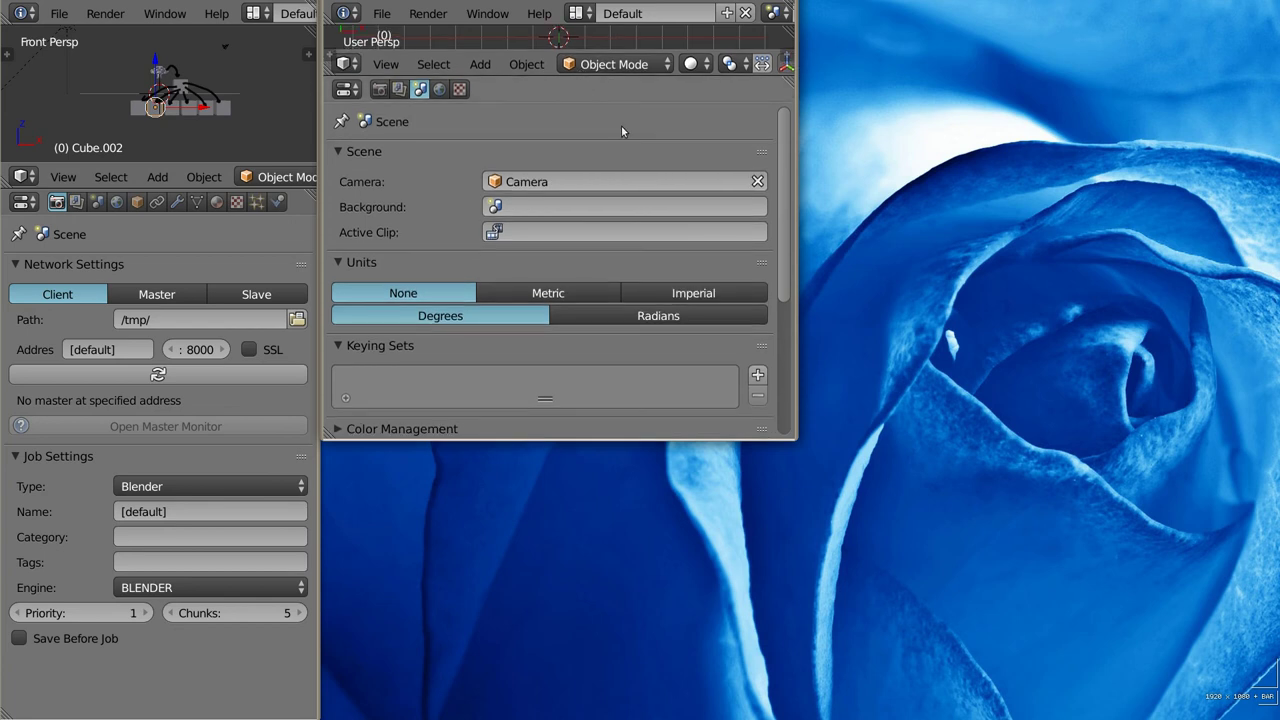
left_click_drag(790, 152, 662, 152)
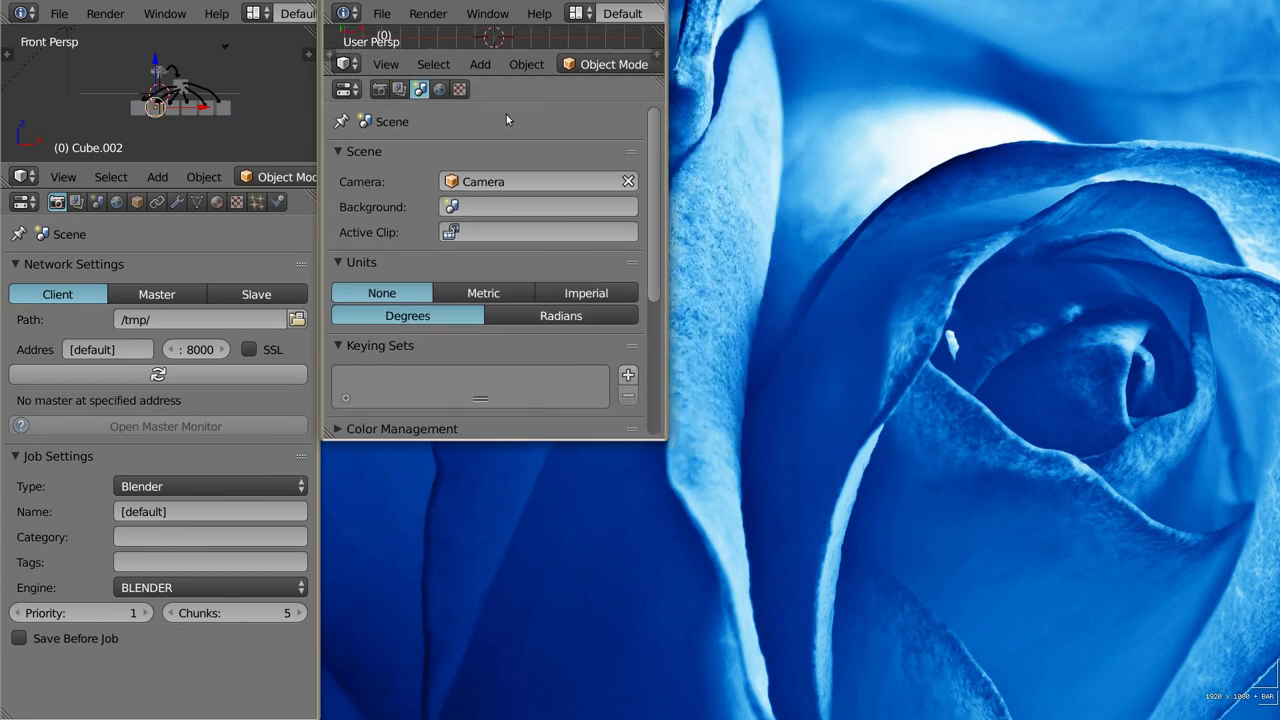
scroll(490, 13, "down", 5, "ctrl")
scroll(490, 13, "down", 2, "ctrl")
scroll(490, 13, "down", 1, "ctrl")
scroll(490, 13, "down", 2, "ctrl")
scroll(490, 13, "down", 1, "ctrl")
left_click(493, 14)
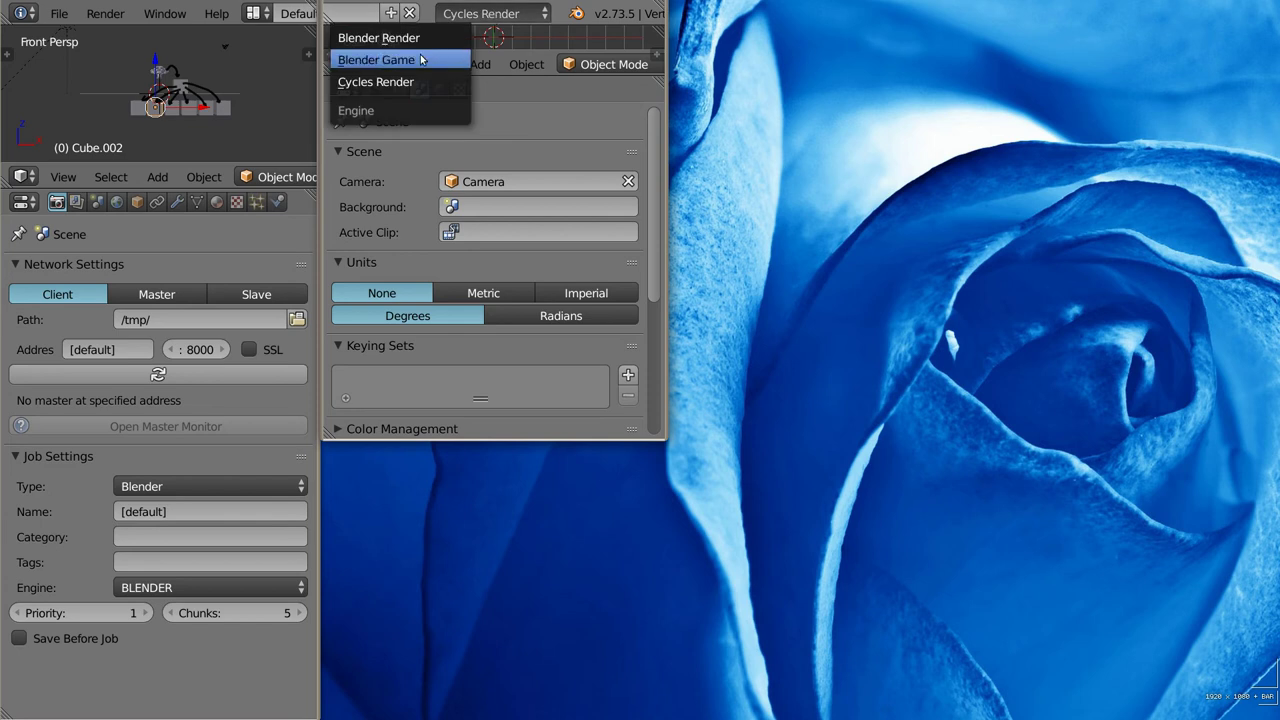
Step: Enable the Network Renderer add-on in the second window via a 'net' search in preferences
left_click(380, 82)
key("ctrl+alt+u")
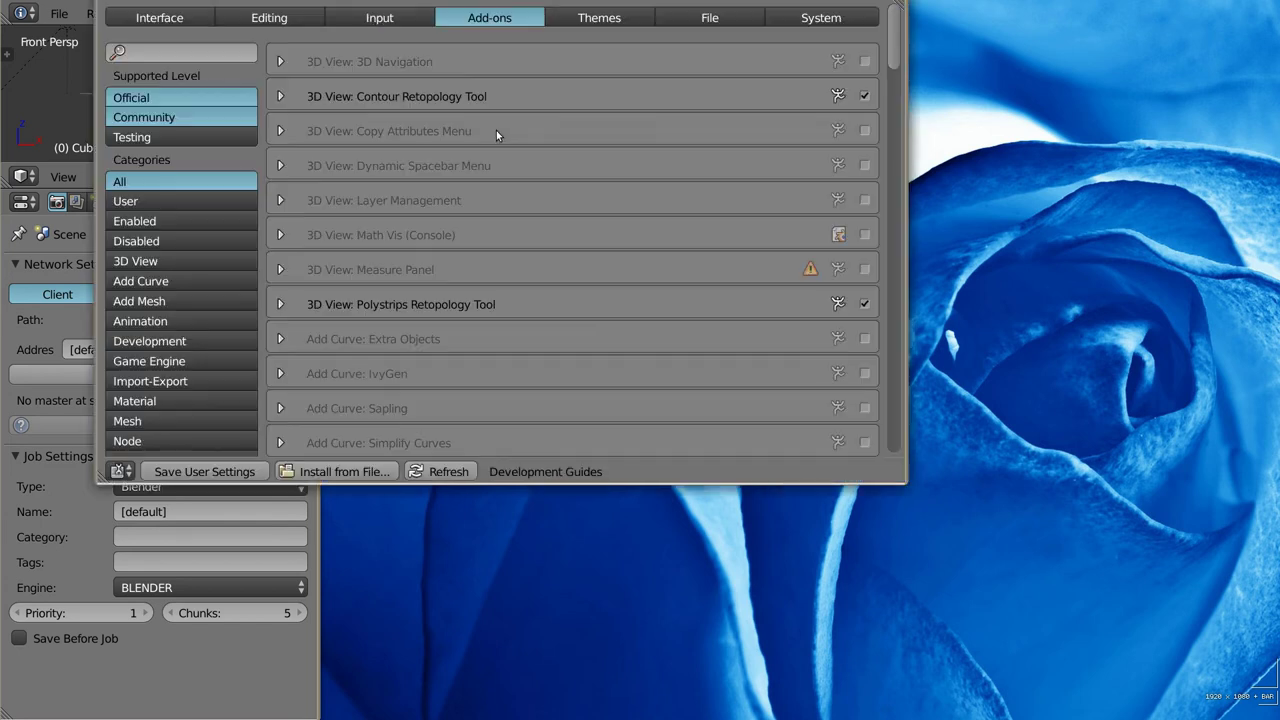
left_click(181, 52)
type("net")
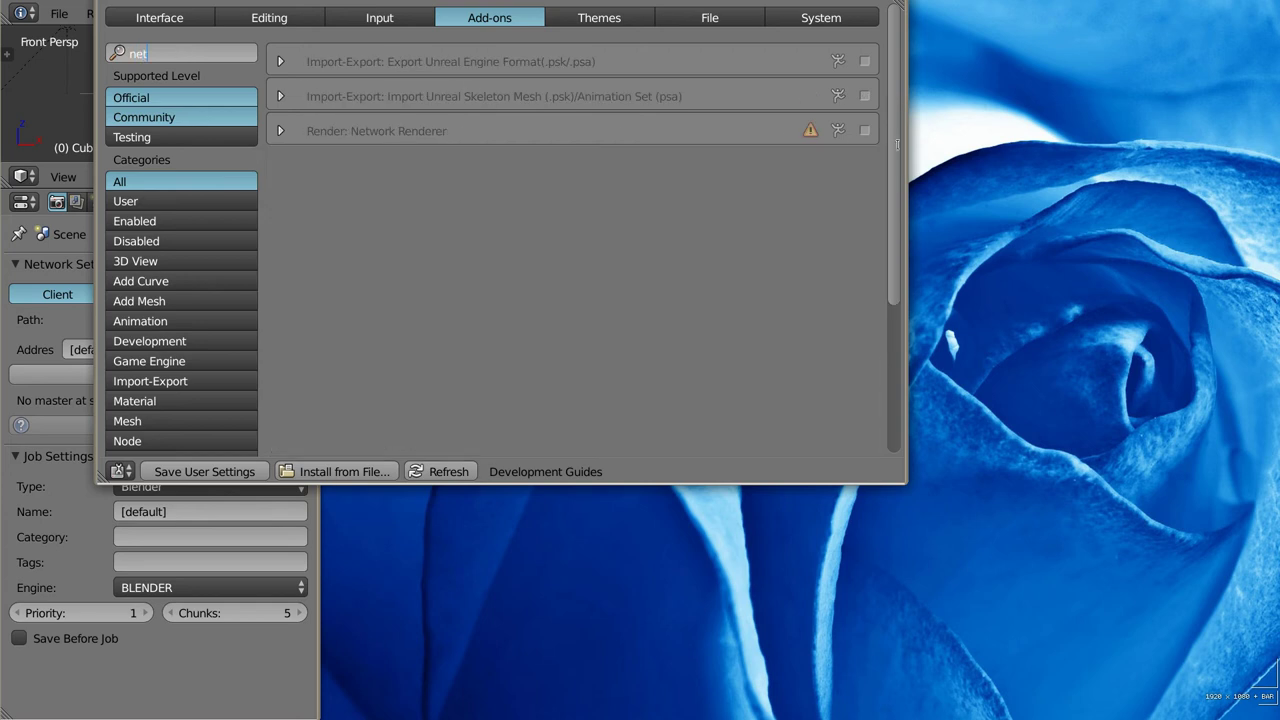
left_click(866, 131)
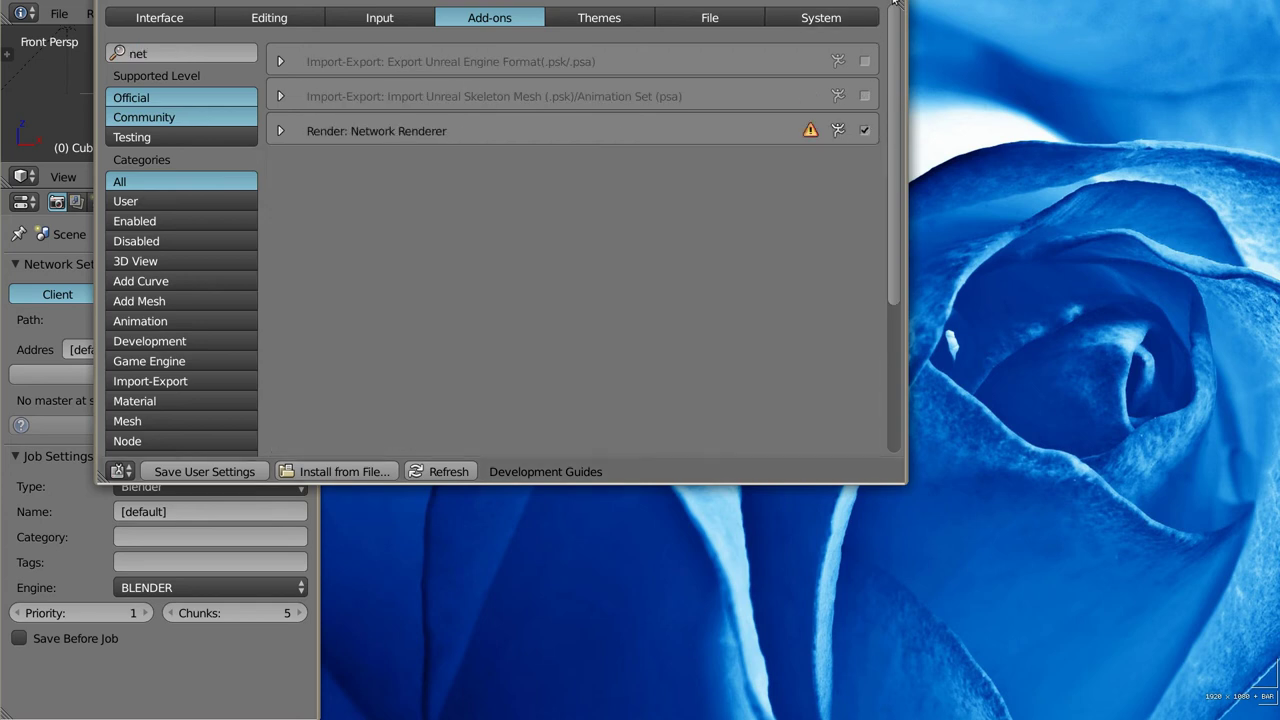
left_click(896, 4)
left_click(490, 13)
Step: Set the engine to Network Render in Master mode and enlarge the window to show master settings
left_click(418, 104)
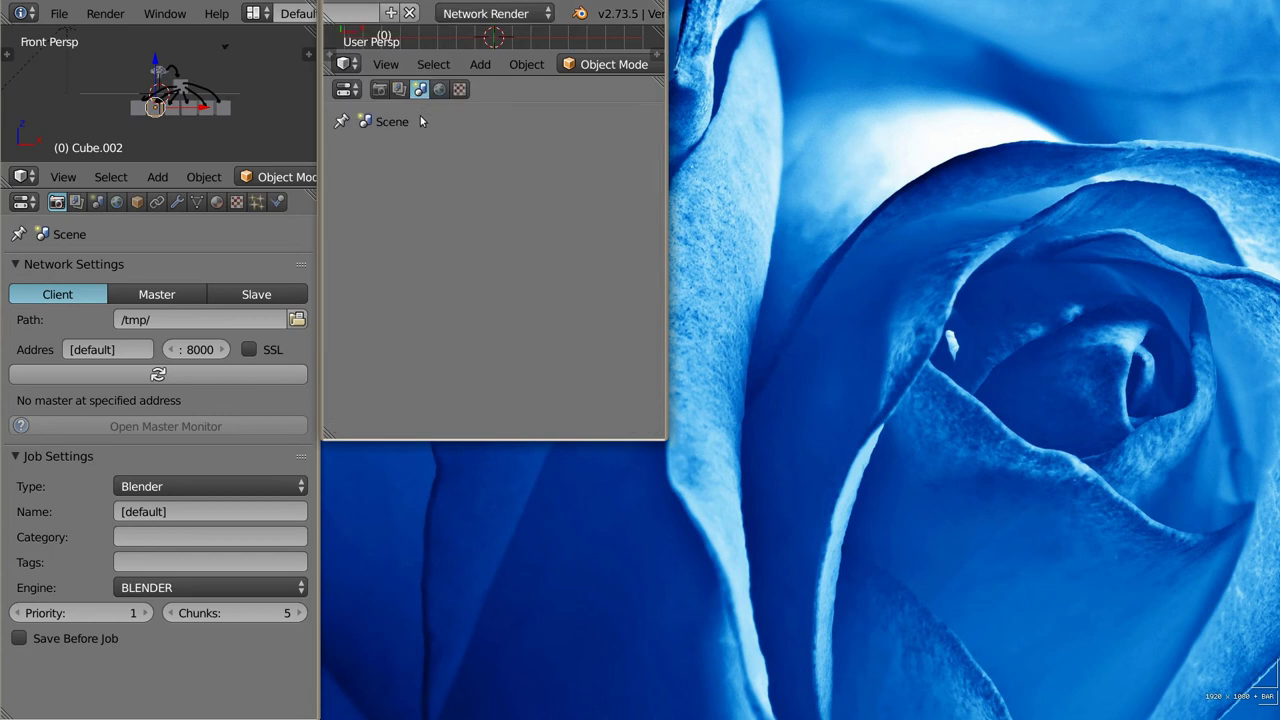
left_click(379, 89)
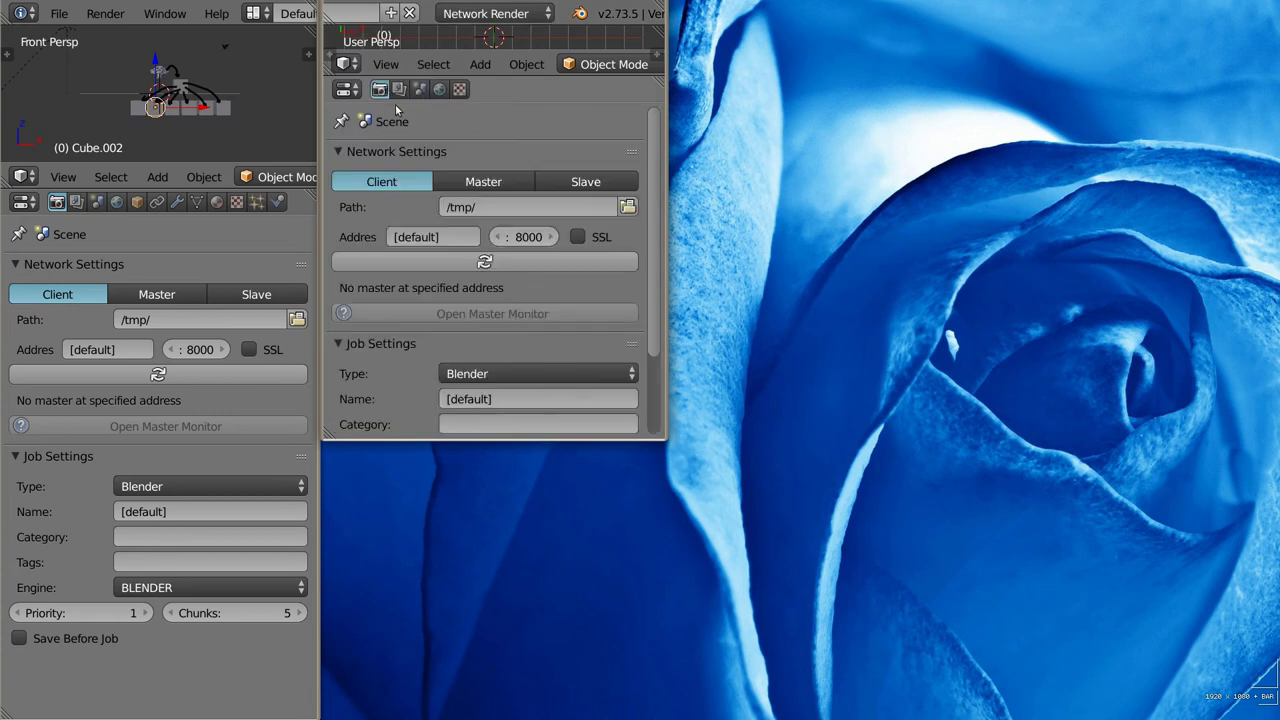
left_click(489, 184)
mouse_move(505, 438)
left_mouse_down()
mouse_move(506, 504)
mouse_move(506, 466)
left_mouse_up()
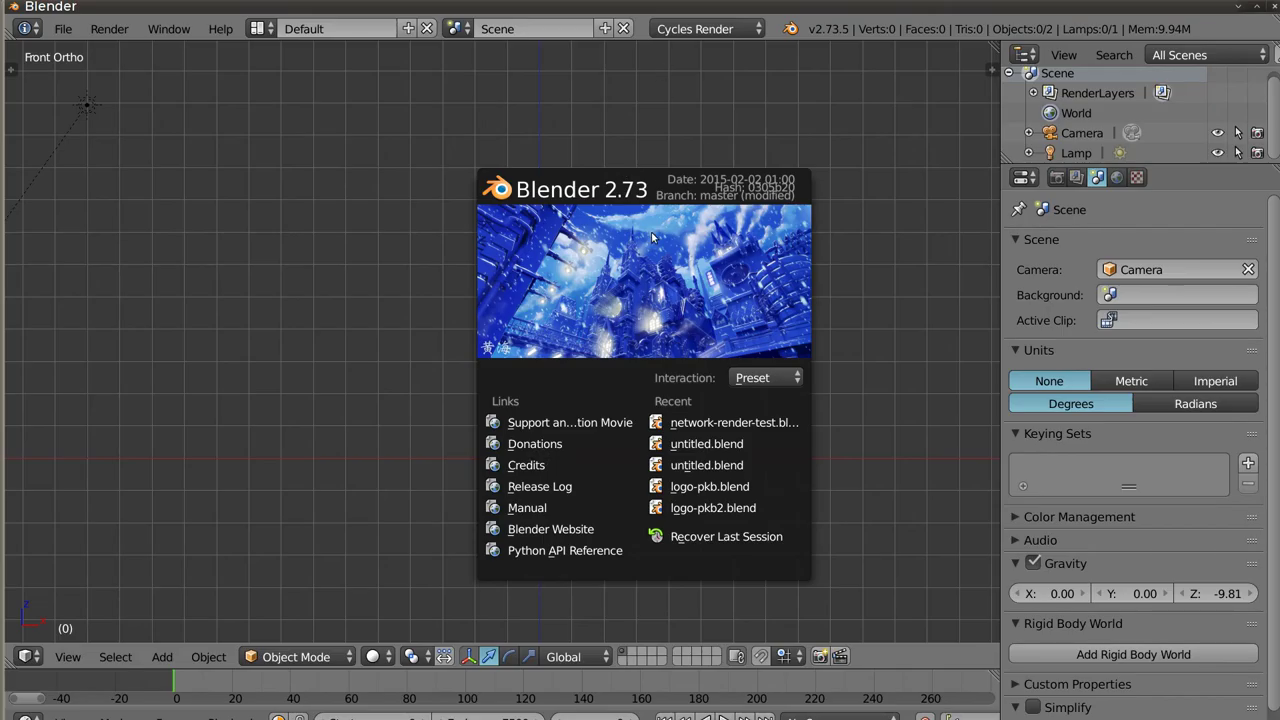
left_click(651, 231)
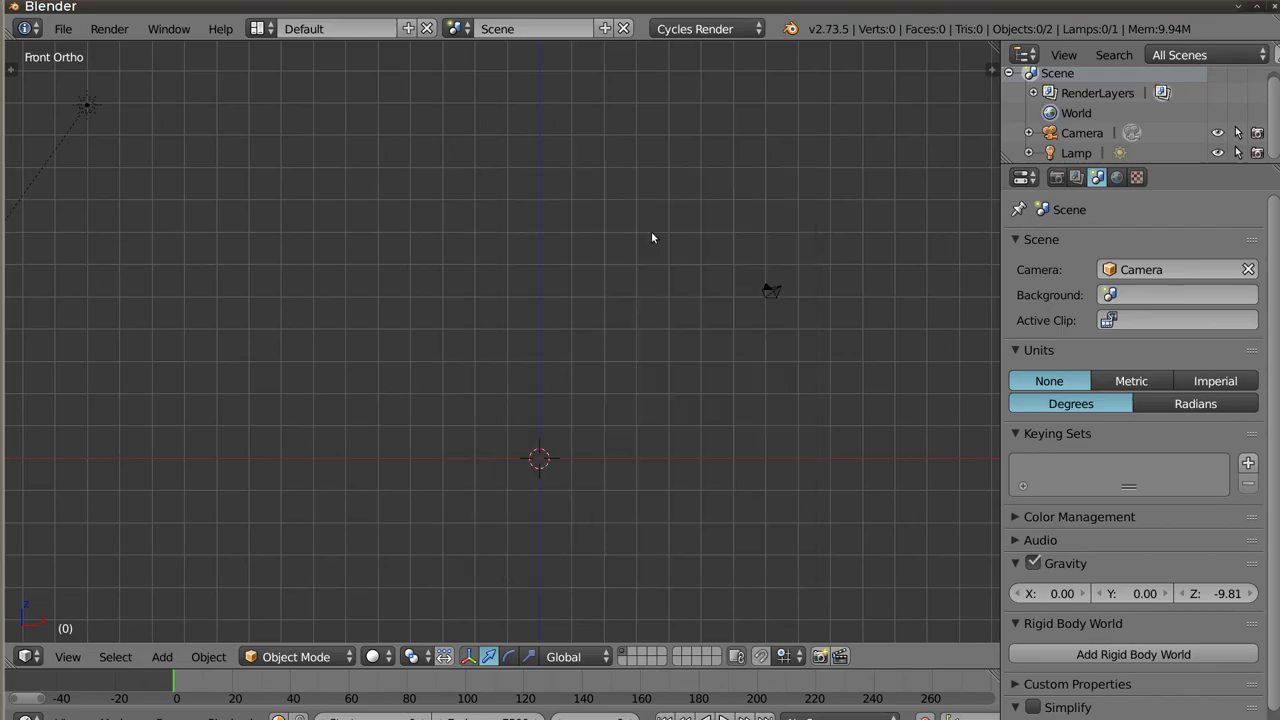
Step: Reload the default start-up file and check the render engine list
left_click(702, 37)
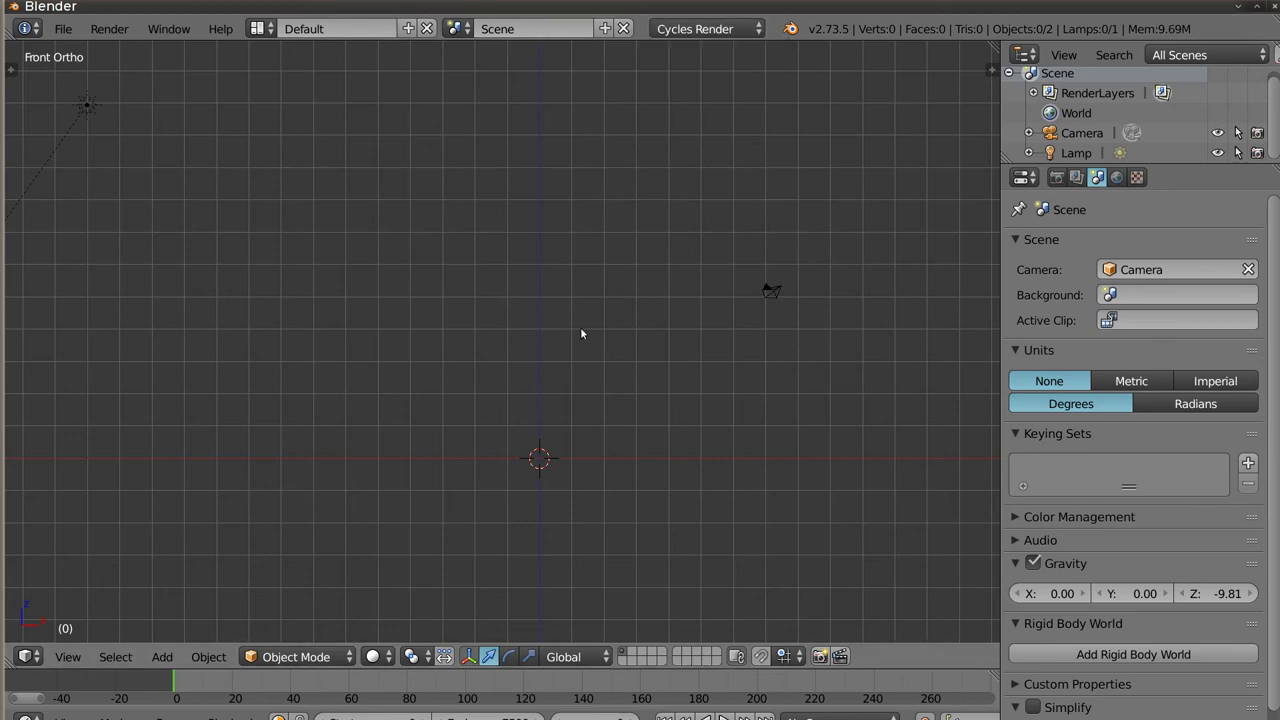
key("ctrl+n")
left_click(586, 307)
left_click(712, 33)
left_click(700, 30)
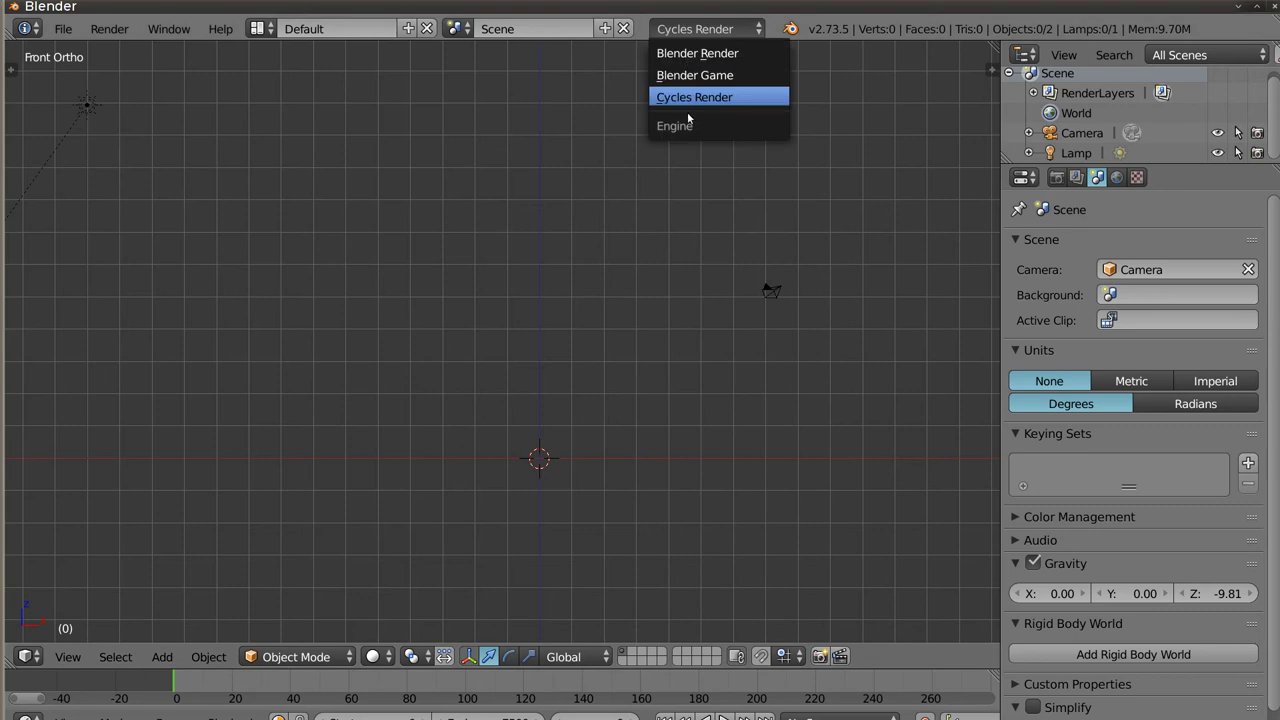
Step: Enable the Network Renderer add-on by searching 'net' in preferences
key("ctrl+alt+u")
left_click(352, 73)
type("net")
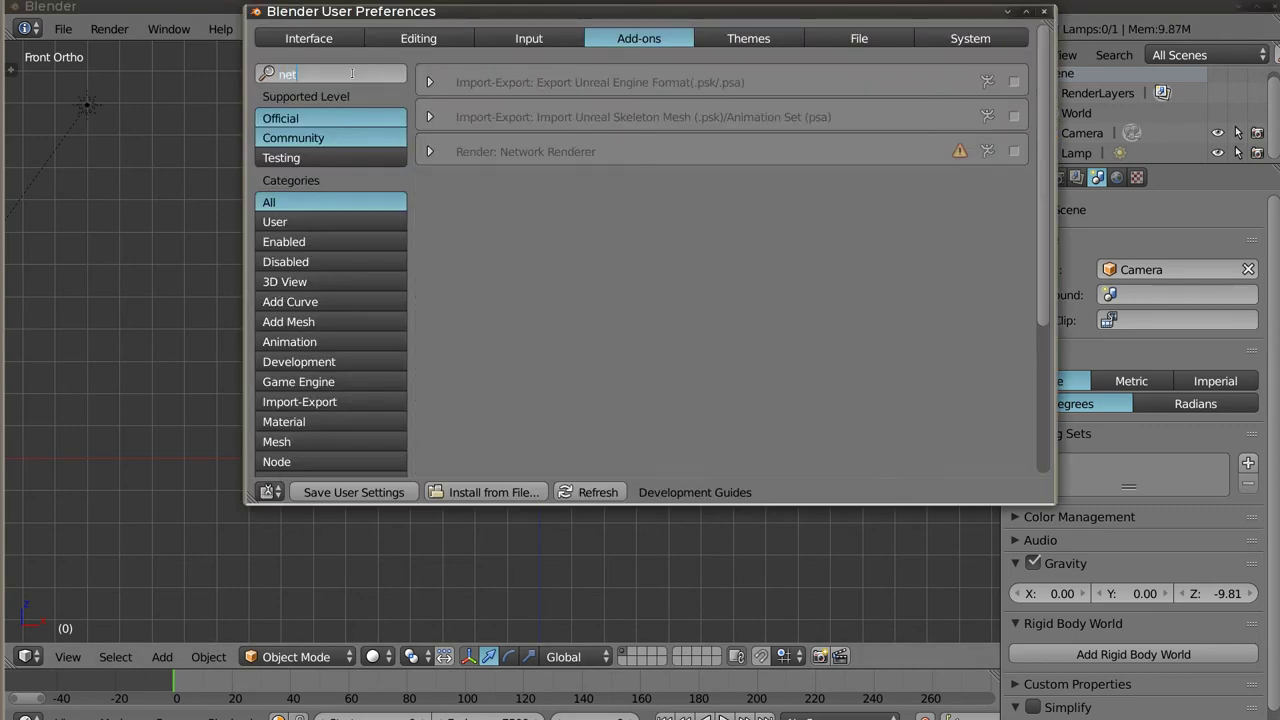
left_click(1013, 153)
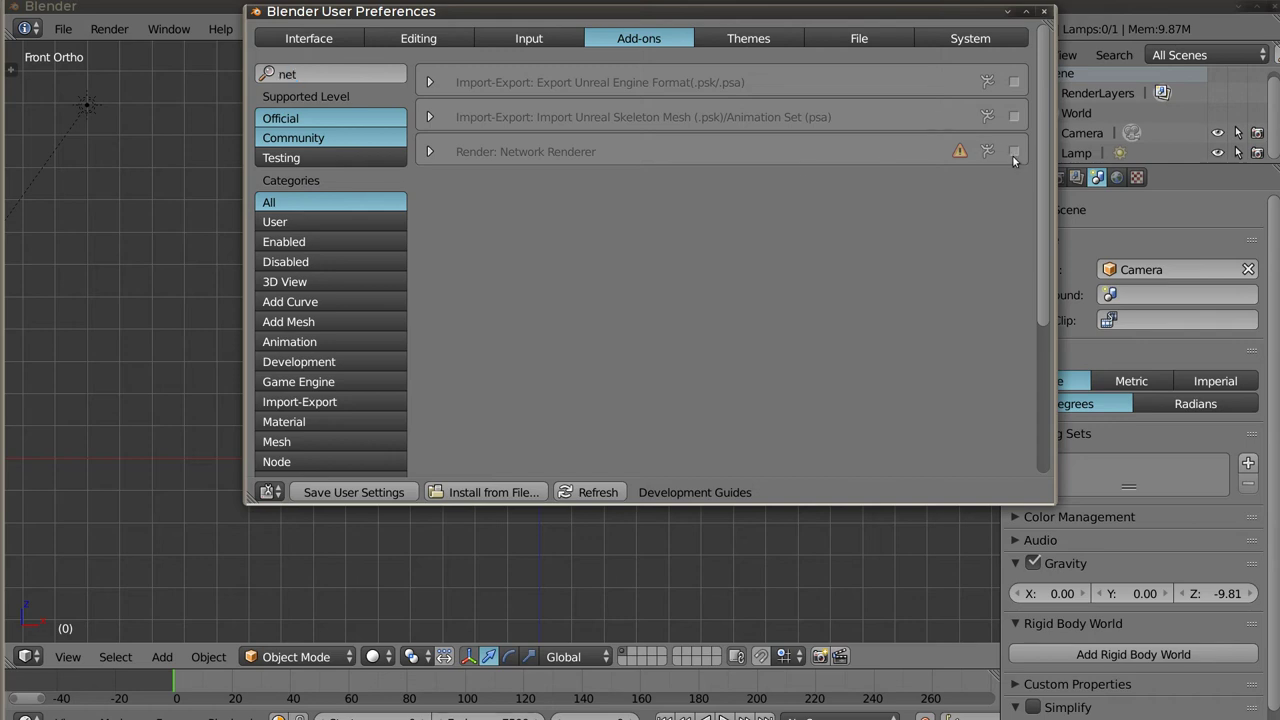
left_click(1044, 14)
left_click(712, 28)
Step: Save this setup as the startup file and quit Blender
key("ctrl+u")
left_click(590, 287)
key("ctrl+q")
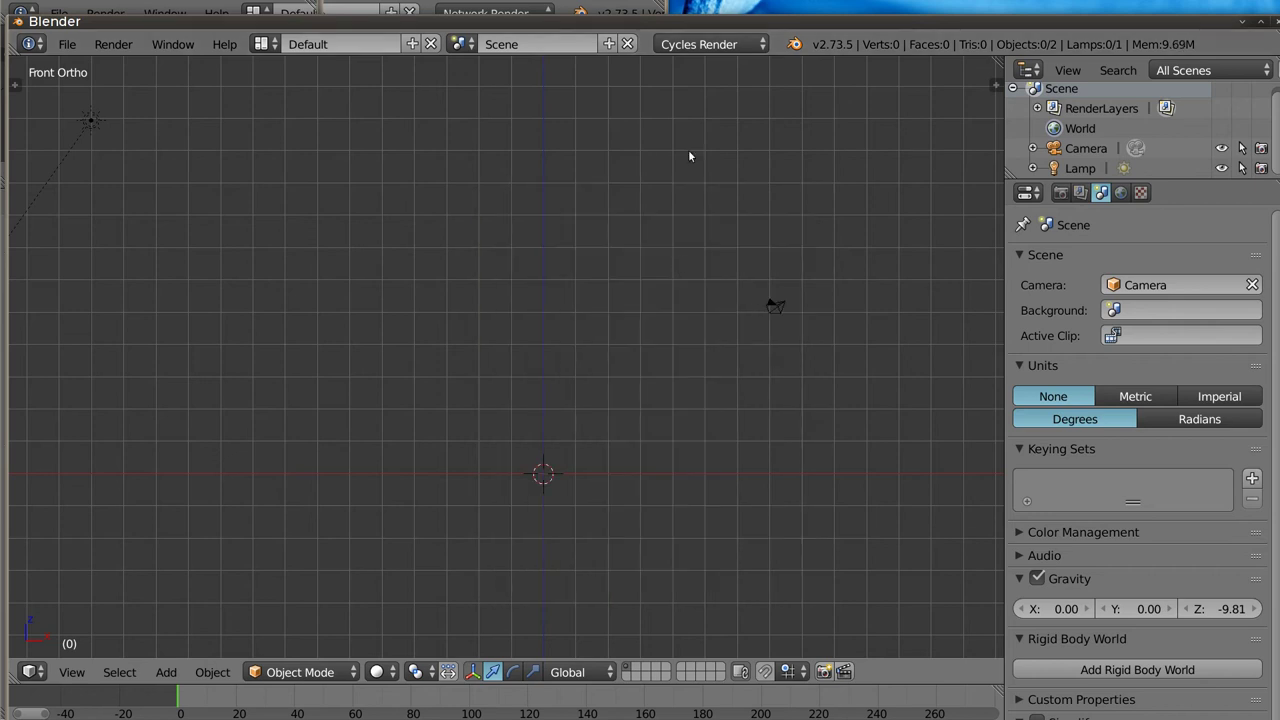
Step: Enable the Network Renderer add-on in this instance via a 'net' search
left_click(697, 44)
key("ctrl+alt+u")
left_click_drag(566, 165, 553, 223)
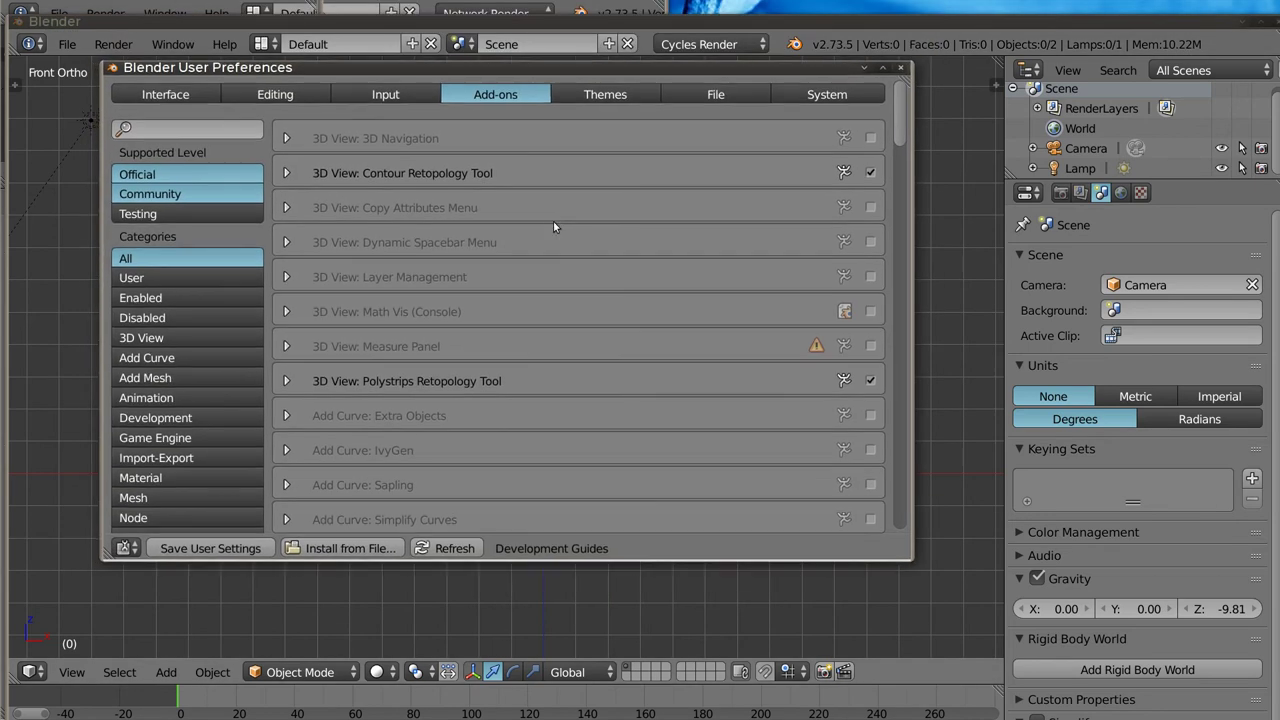
type("net")
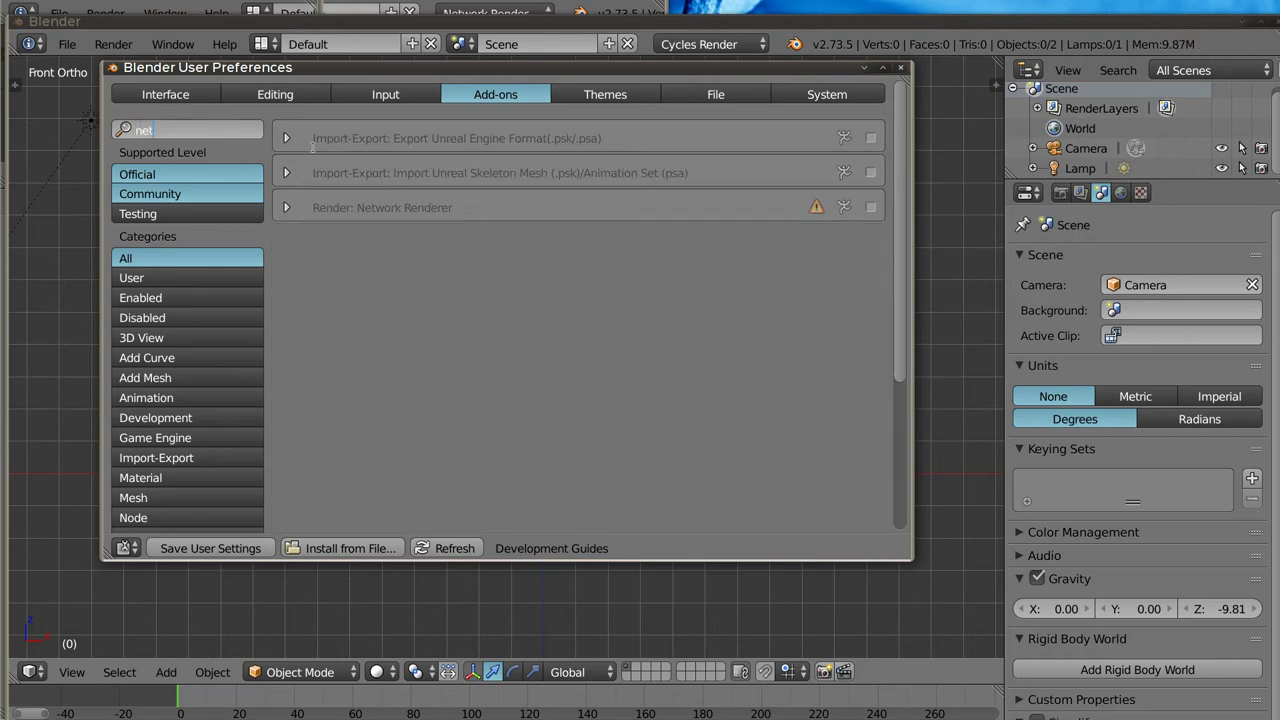
left_click(870, 207)
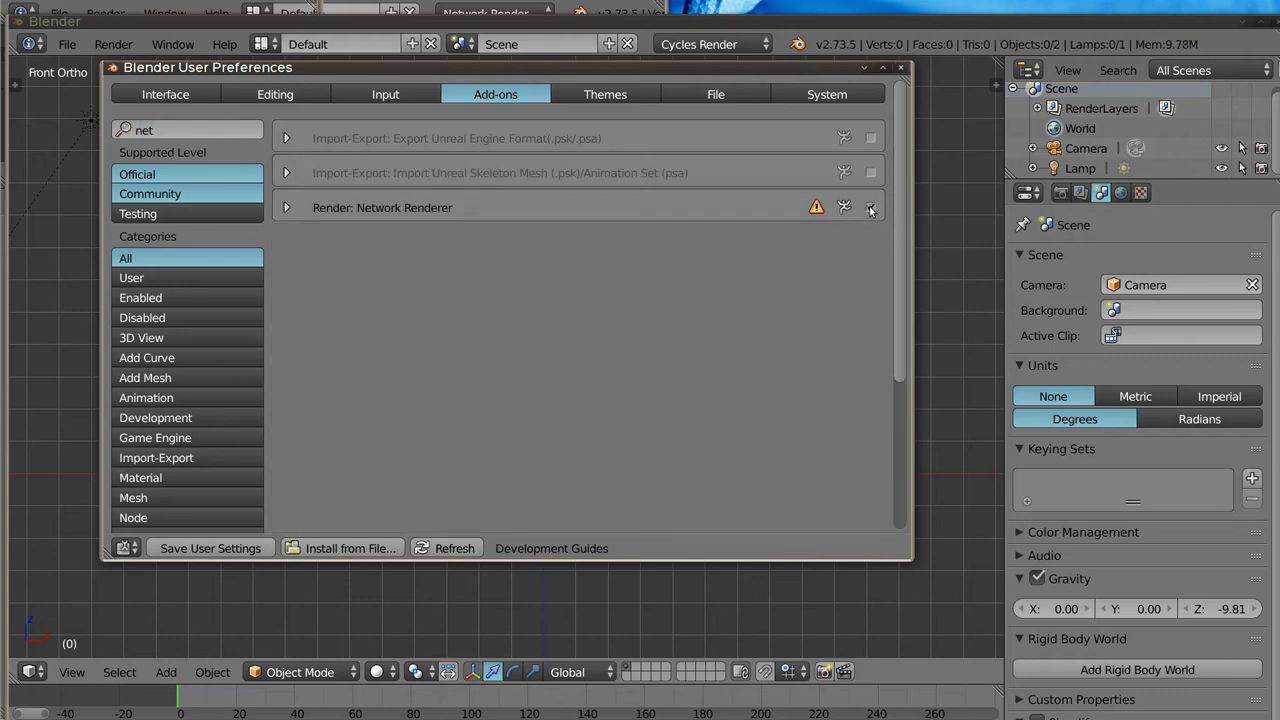
left_click(901, 70)
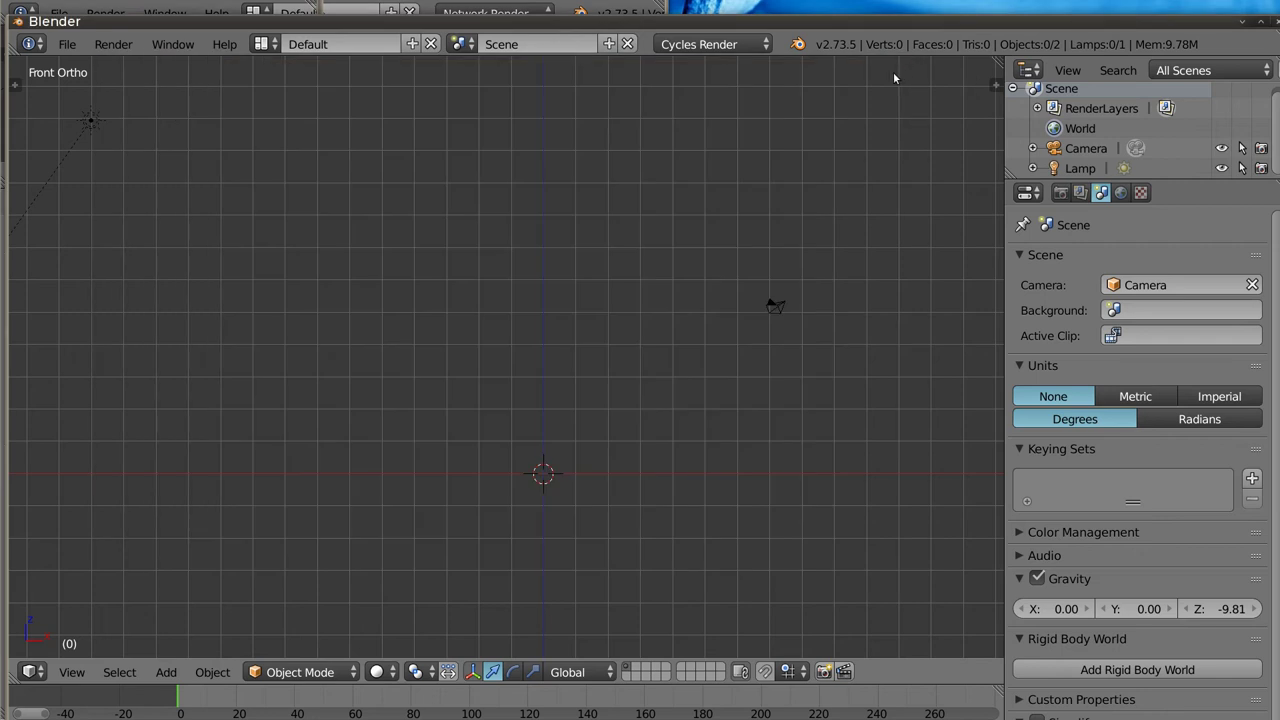
Step: Set the render engine to Network Render in Slave mode
left_click(712, 44)
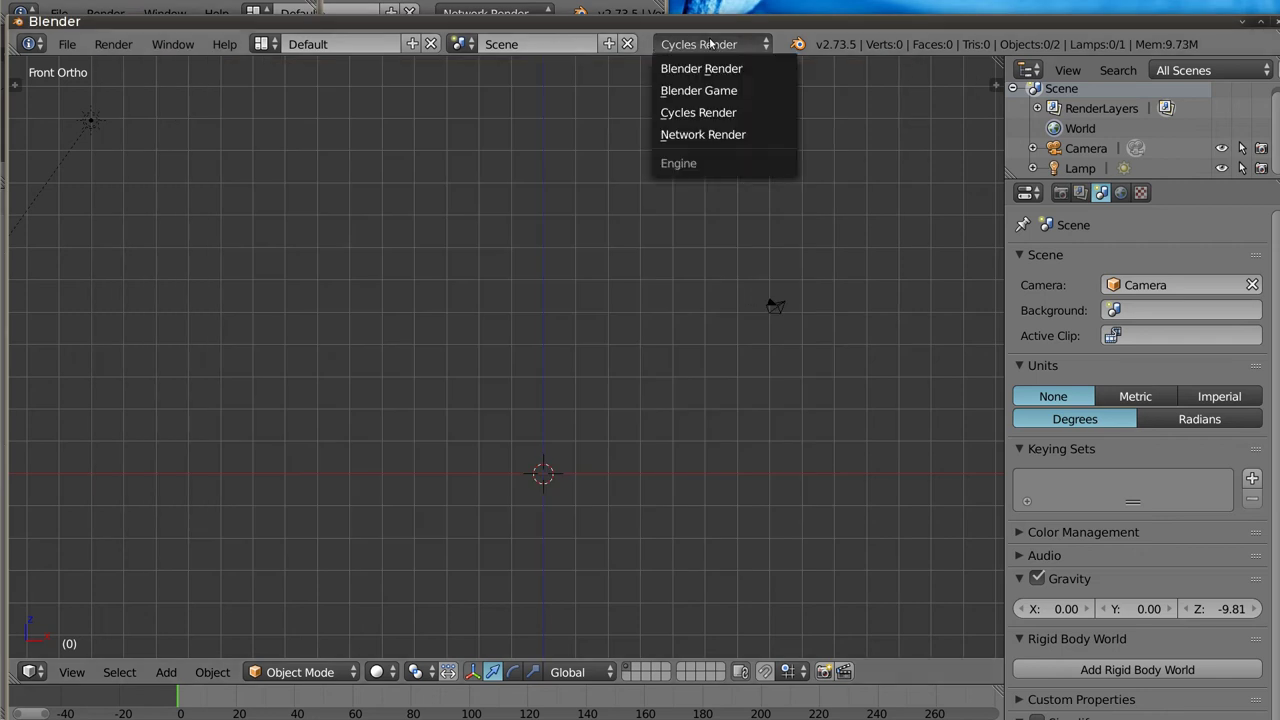
left_click(695, 131)
left_click(1060, 192)
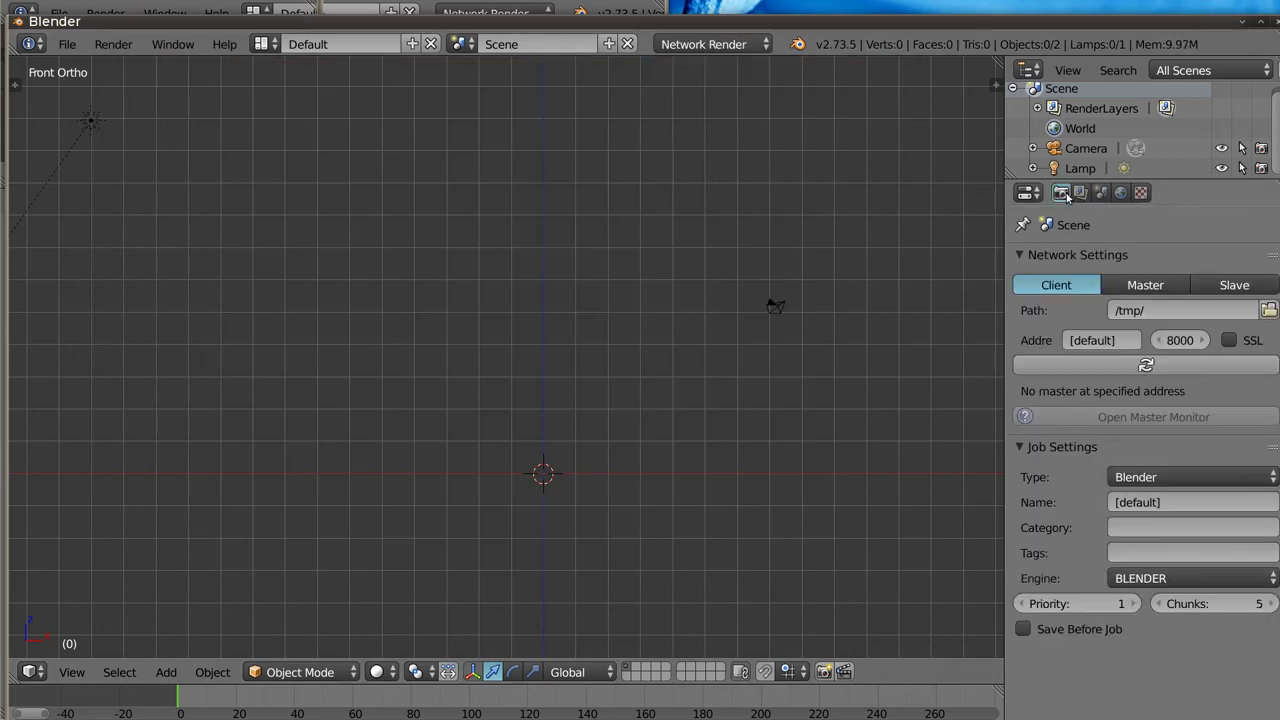
left_click(1230, 286)
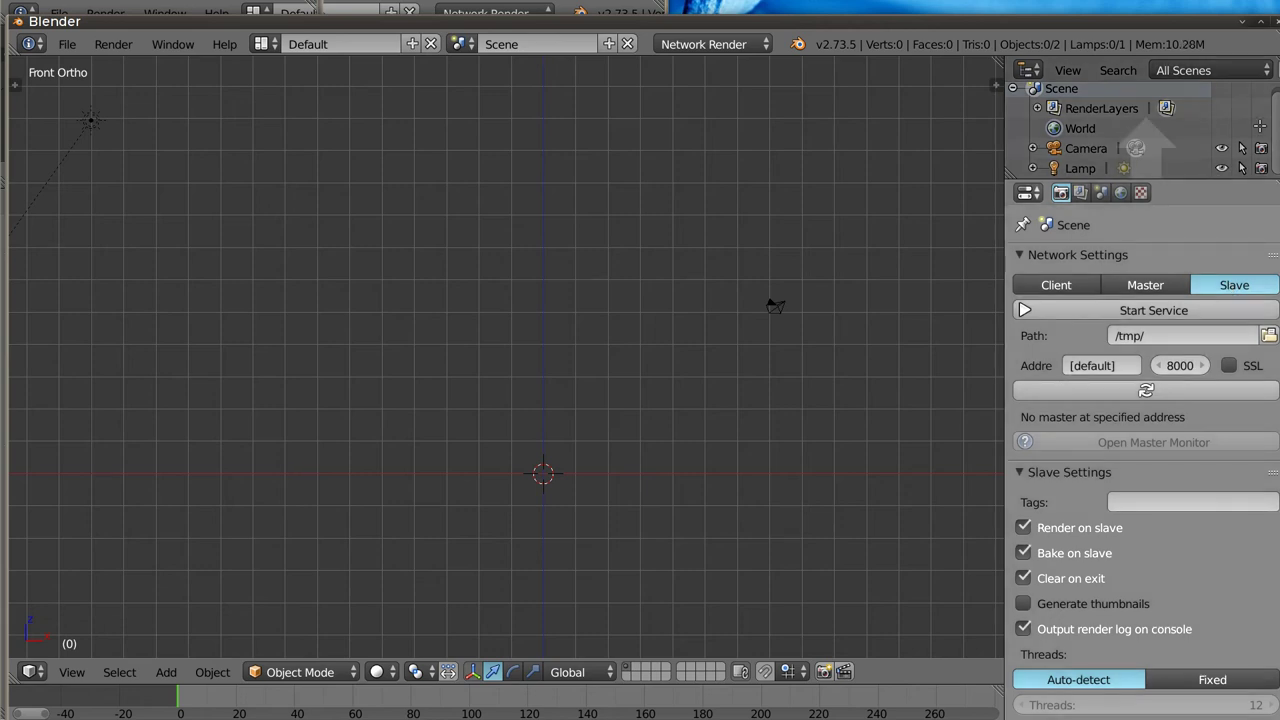
Step: Join away the outliner and timeline so network settings fill the window, leaving a thin 3D strip
left_click_drag(1259, 127, 1255, 130)
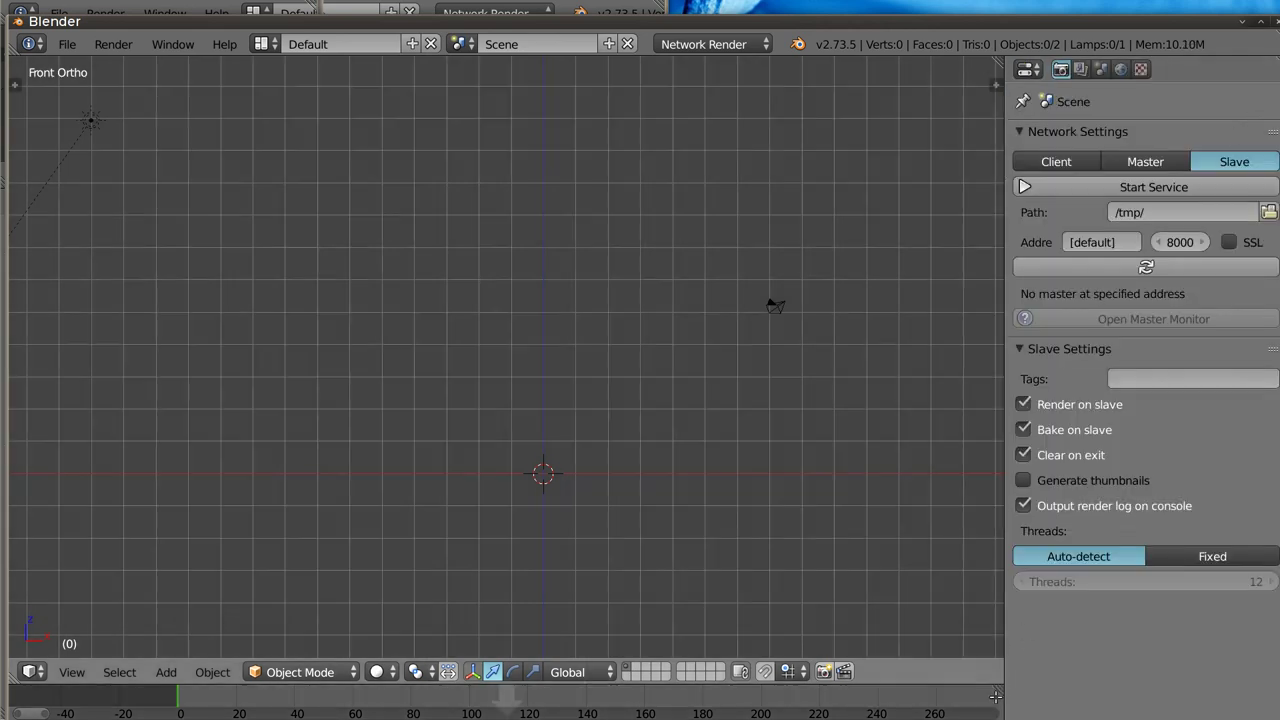
left_click_drag(996, 697, 996, 702)
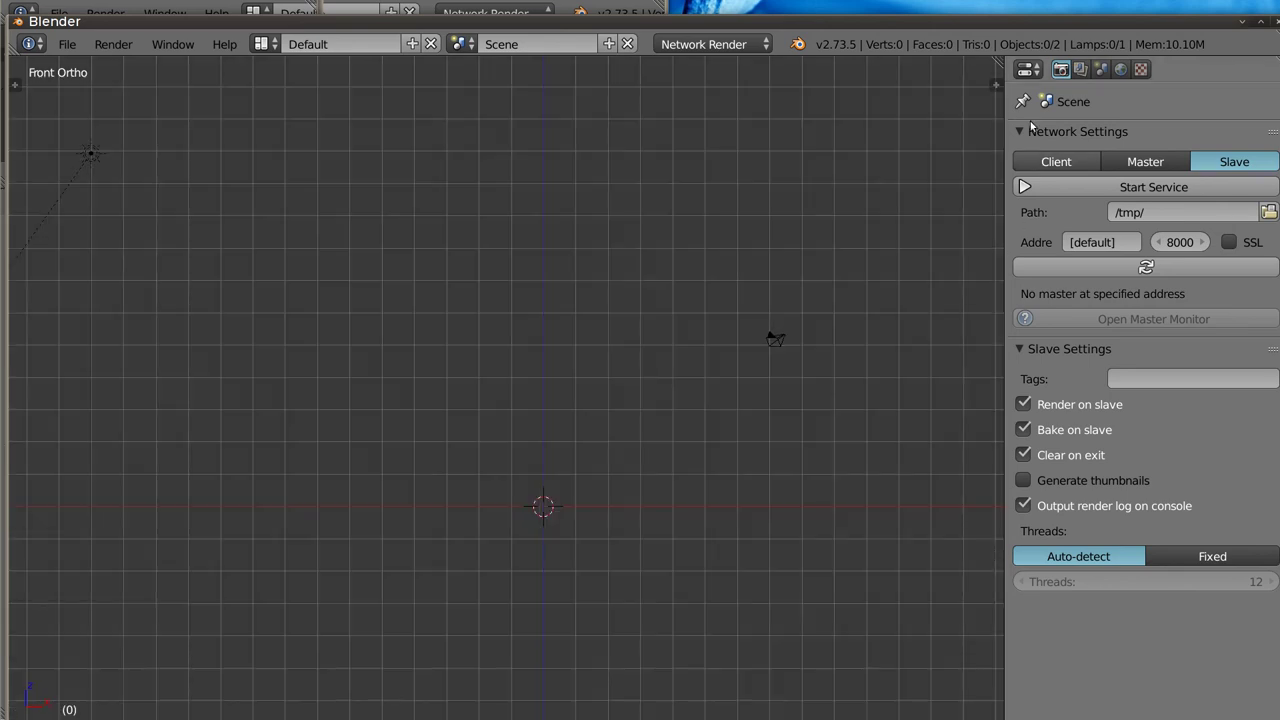
left_click_drag(1001, 80, 600, 90)
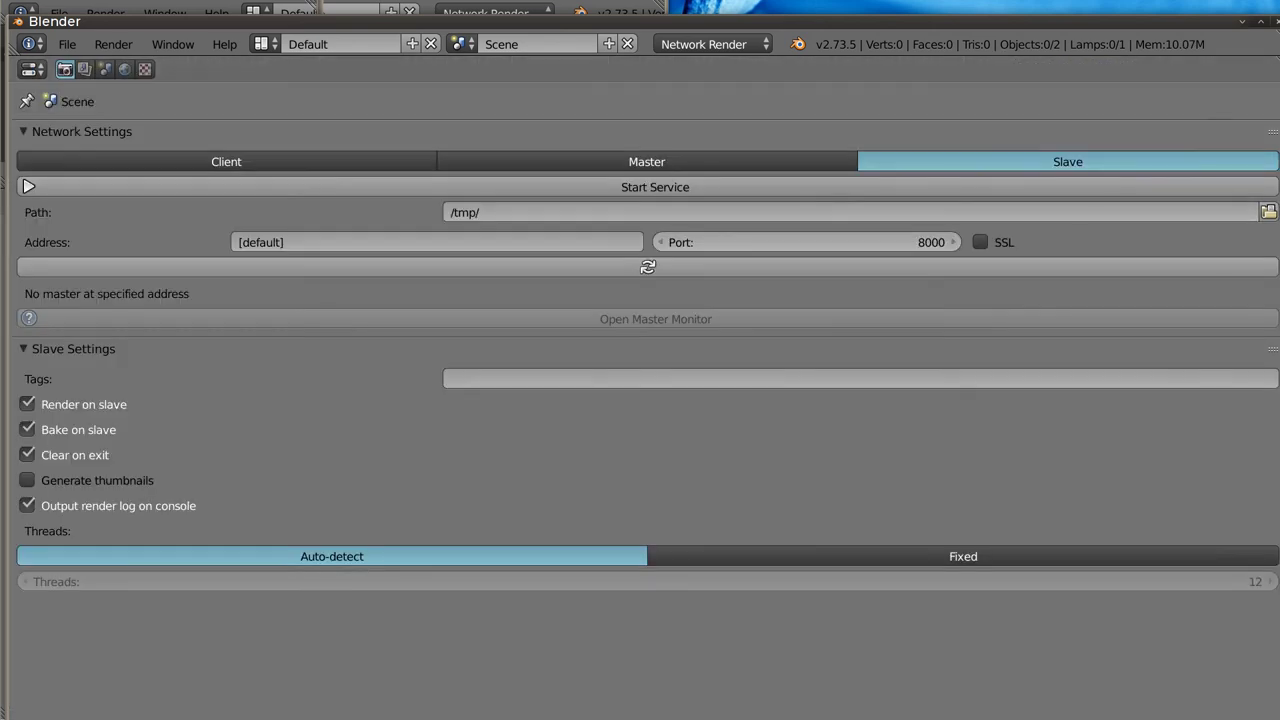
left_click_drag(1275, 68, 886, 101)
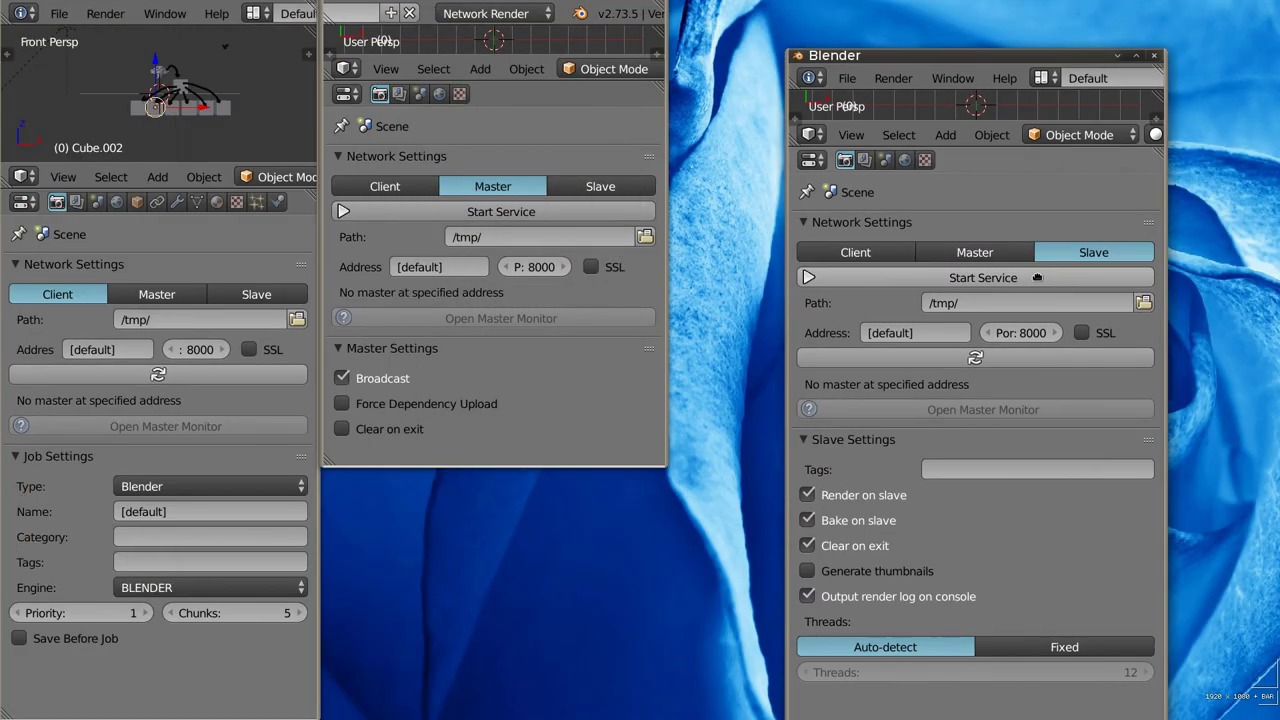
Step: Move the second slave window to the upper right, shorten and narrow it, and hide its 3D View header
left_click_drag(1037, 277, 1135, 207, "alt")
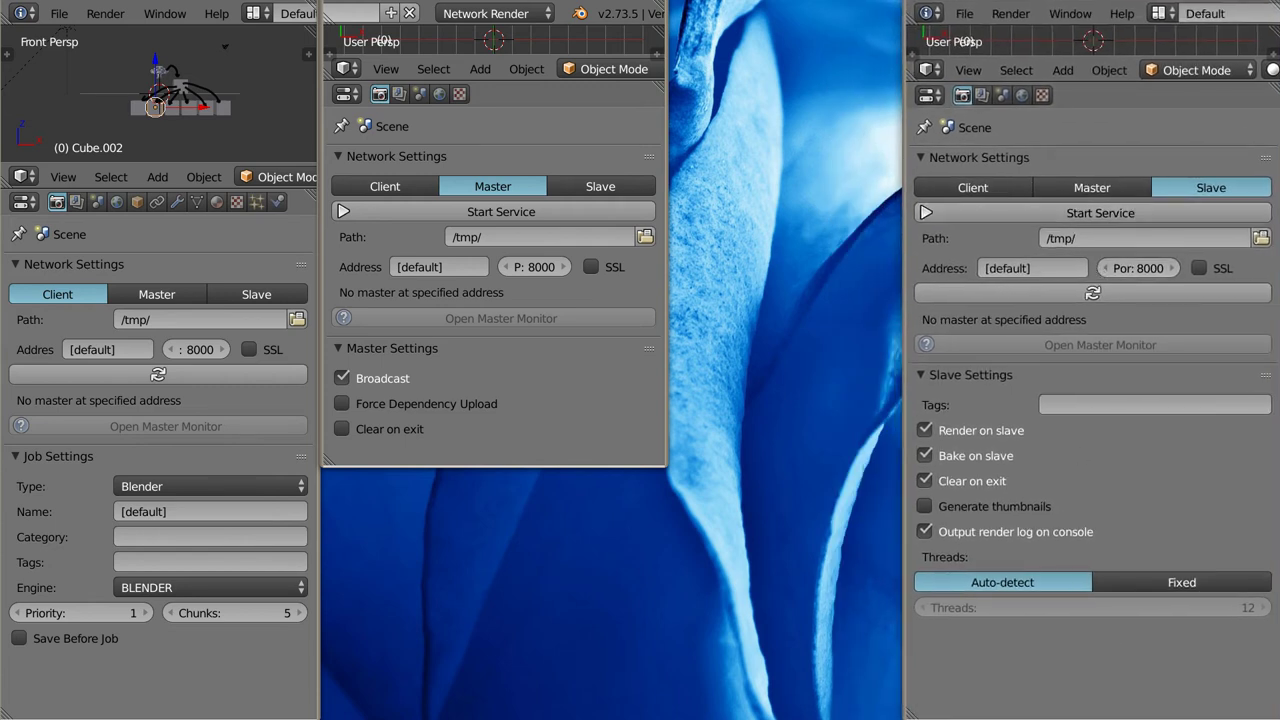
mouse_move(1117, 714)
left_mouse_down()
mouse_move(1135, 349)
mouse_move(1135, 370)
left_mouse_up()
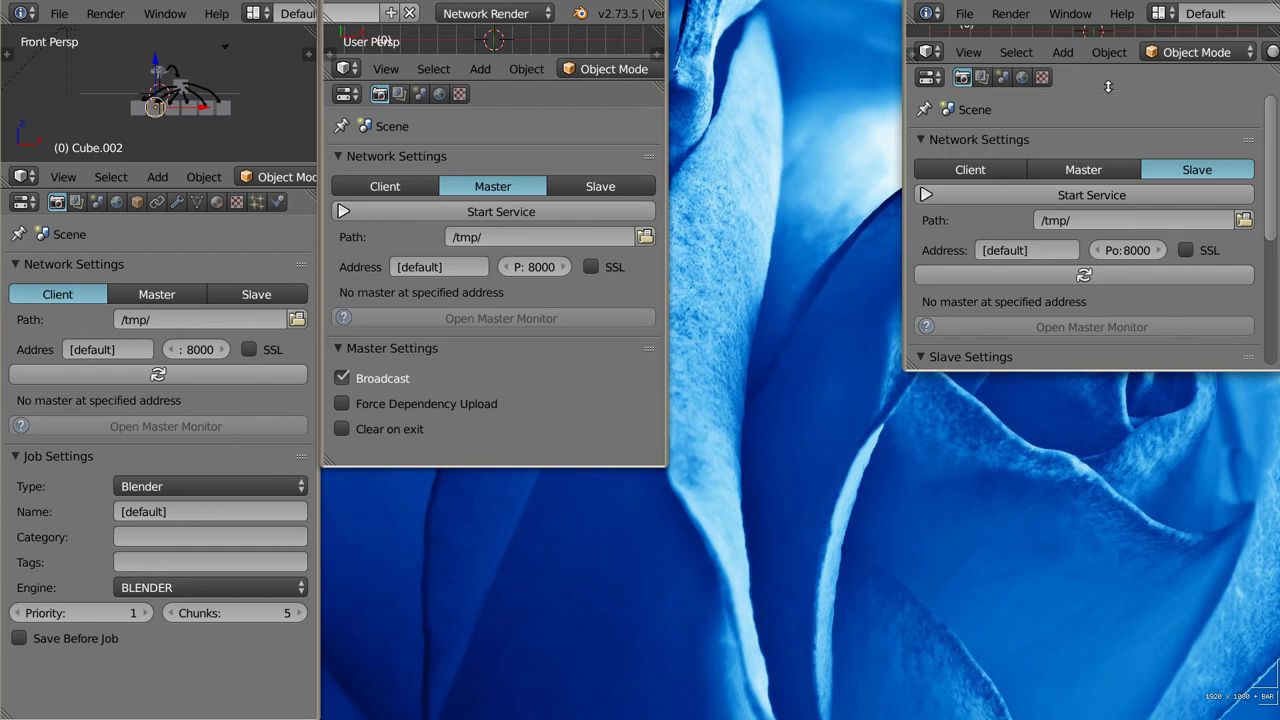
mouse_move(1110, 66)
left_mouse_down()
mouse_move(1112, 50)
mouse_move(1128, 92)
left_mouse_up()
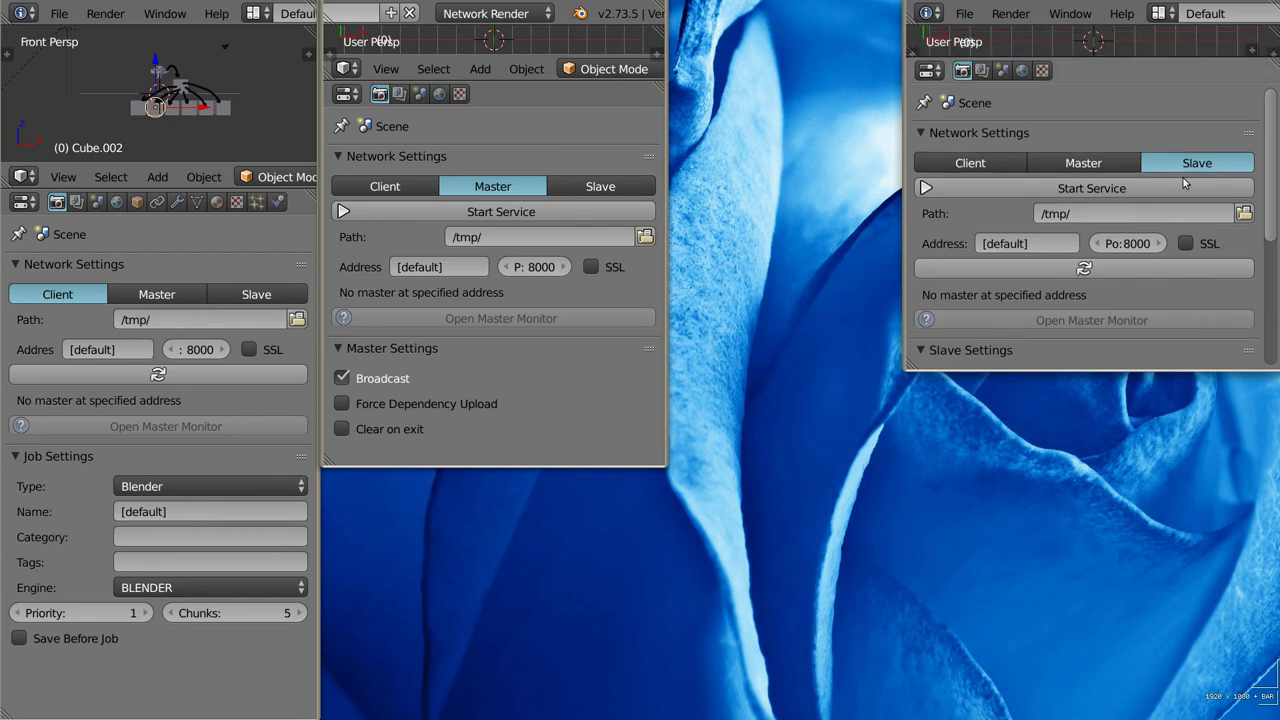
scroll(1266, 131, "down", 4)
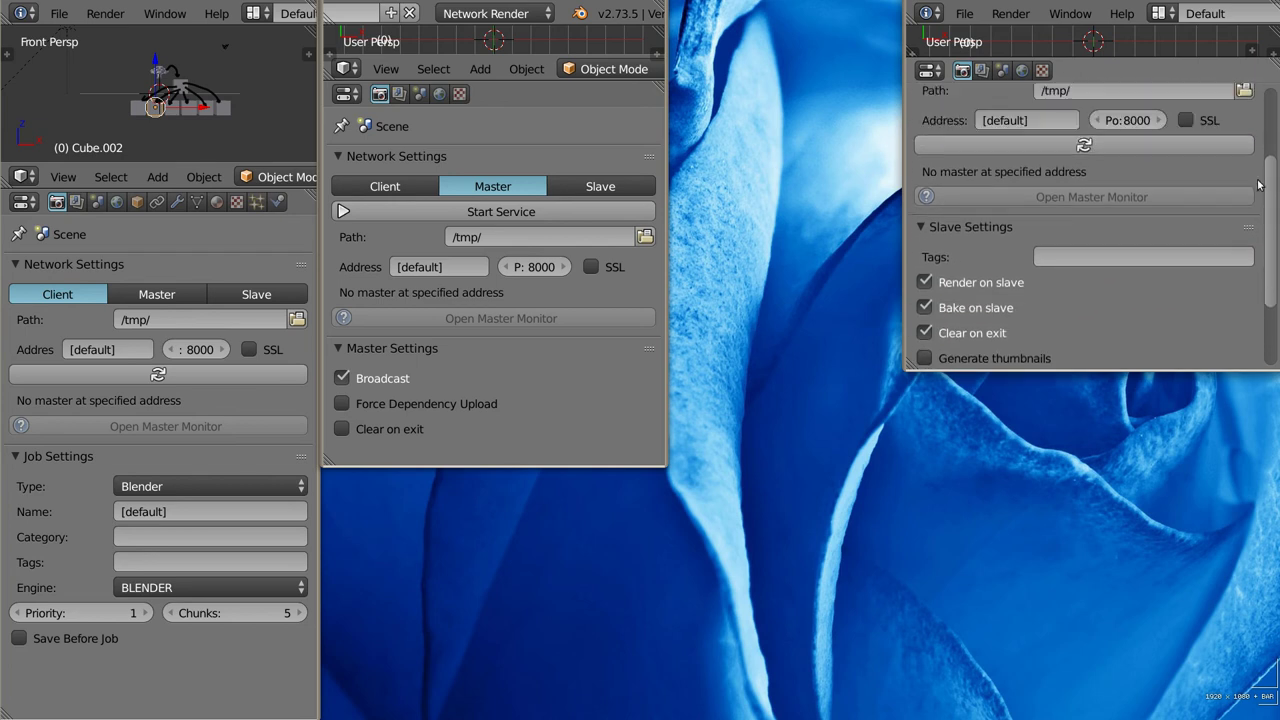
scroll(1100, 219, "up", 2)
middle_click_drag(1100, 219, 1148, 208, "ctrl")
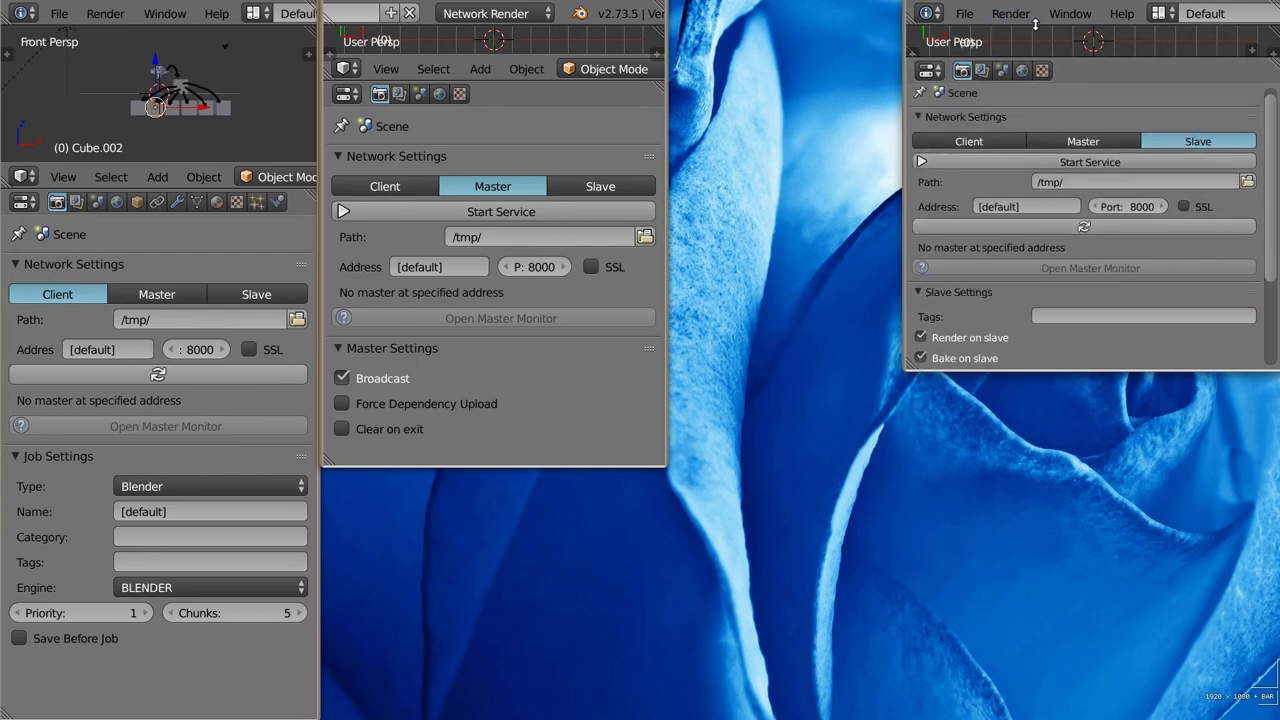
left_click_drag(907, 117, 966, 117)
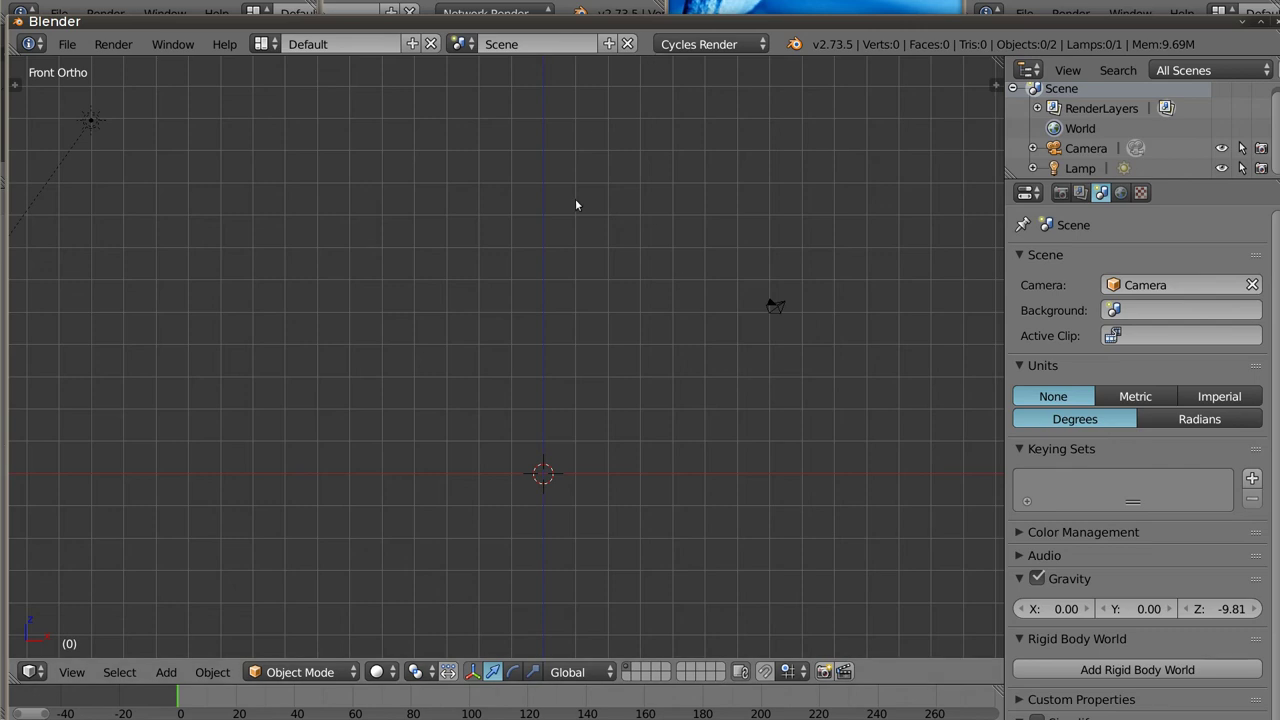
Step: Search the add-ons for 'net' and enable the Network Renderer add-on
key("ctrl+alt+u")
left_click(279, 55)
type("b")
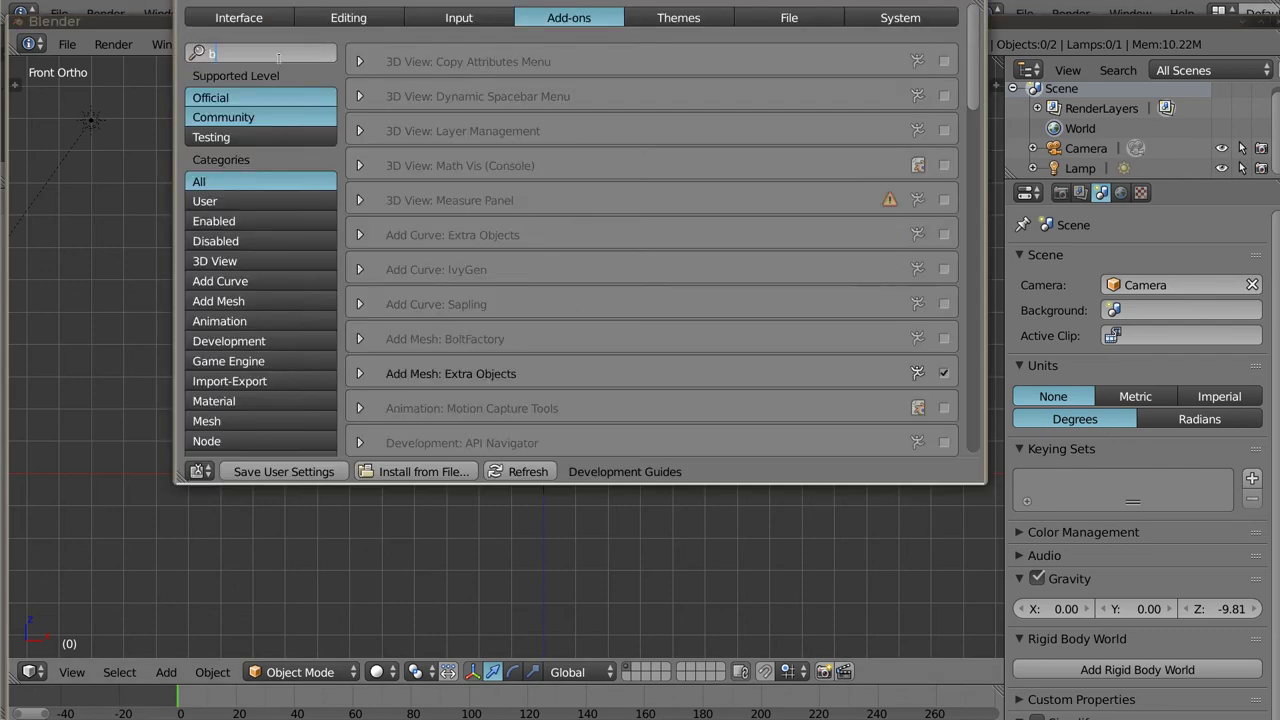
type("et")
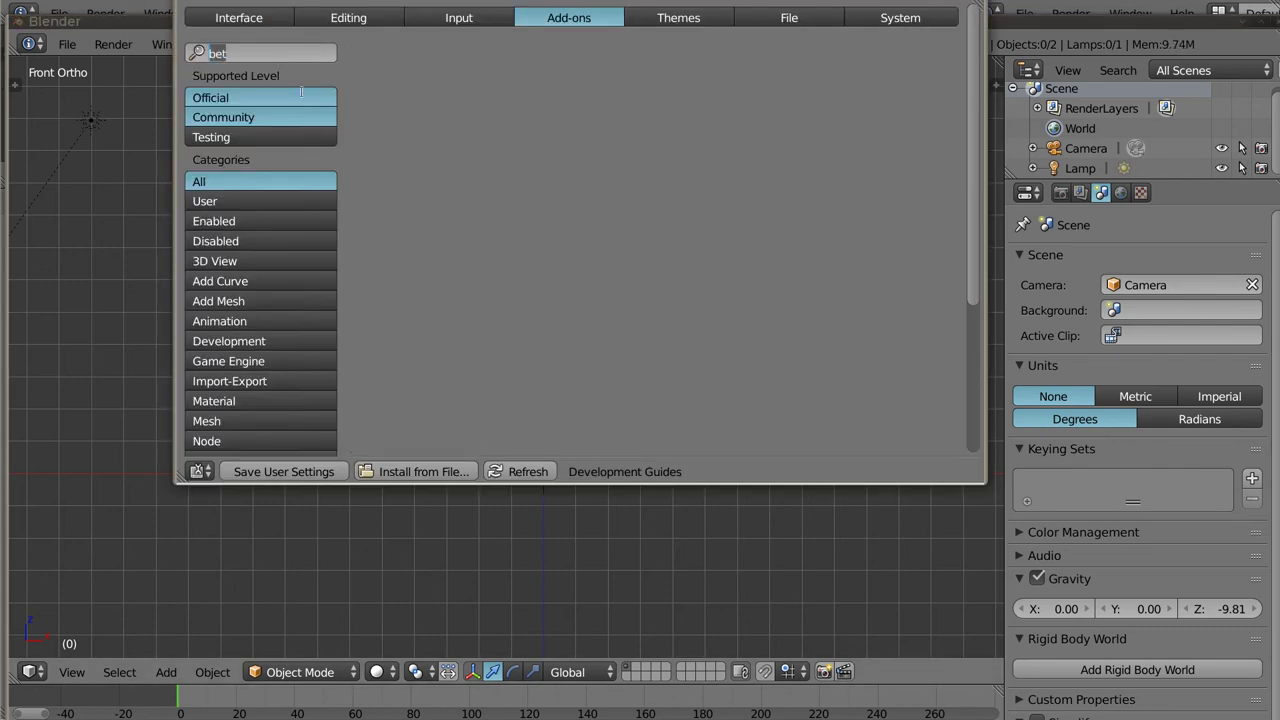
key("BackSpace")
key("BackSpace")
key("BackSpace")
type("net")
left_click(944, 131)
Step: Set the render engine to Network Render and make this instance a Slave
left_click(1058, 193)
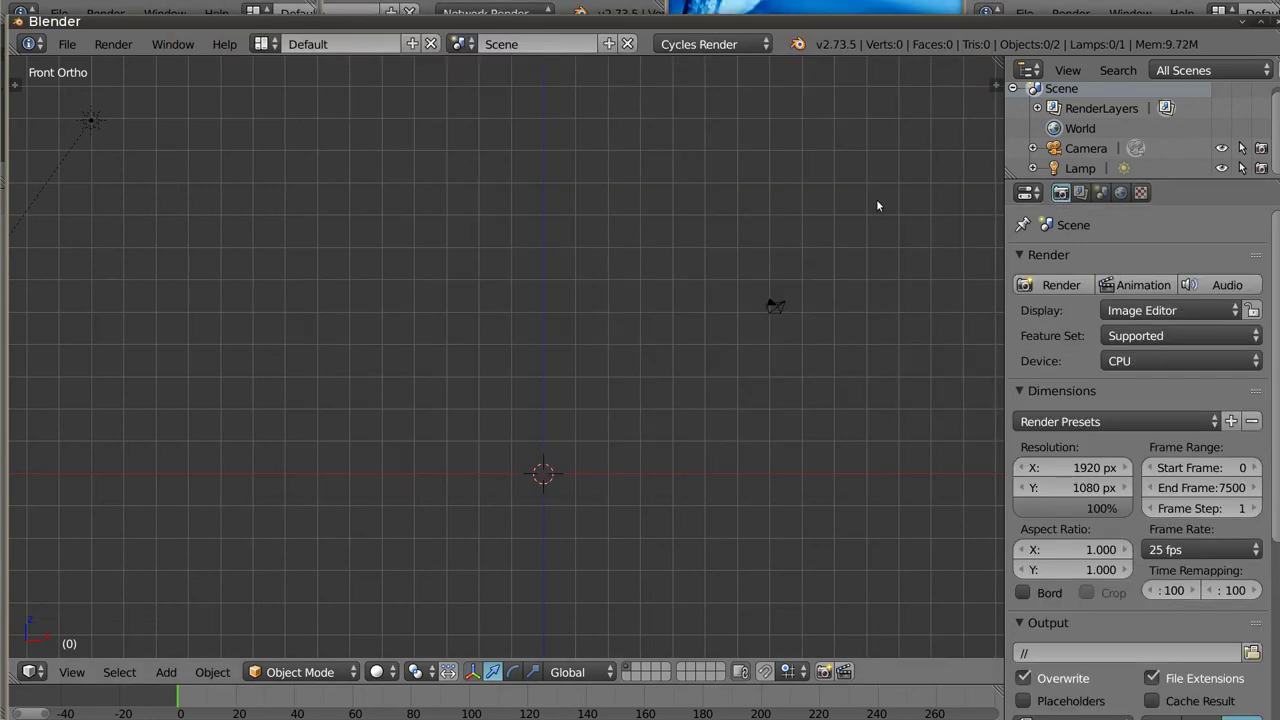
left_click(711, 44)
left_click(719, 134)
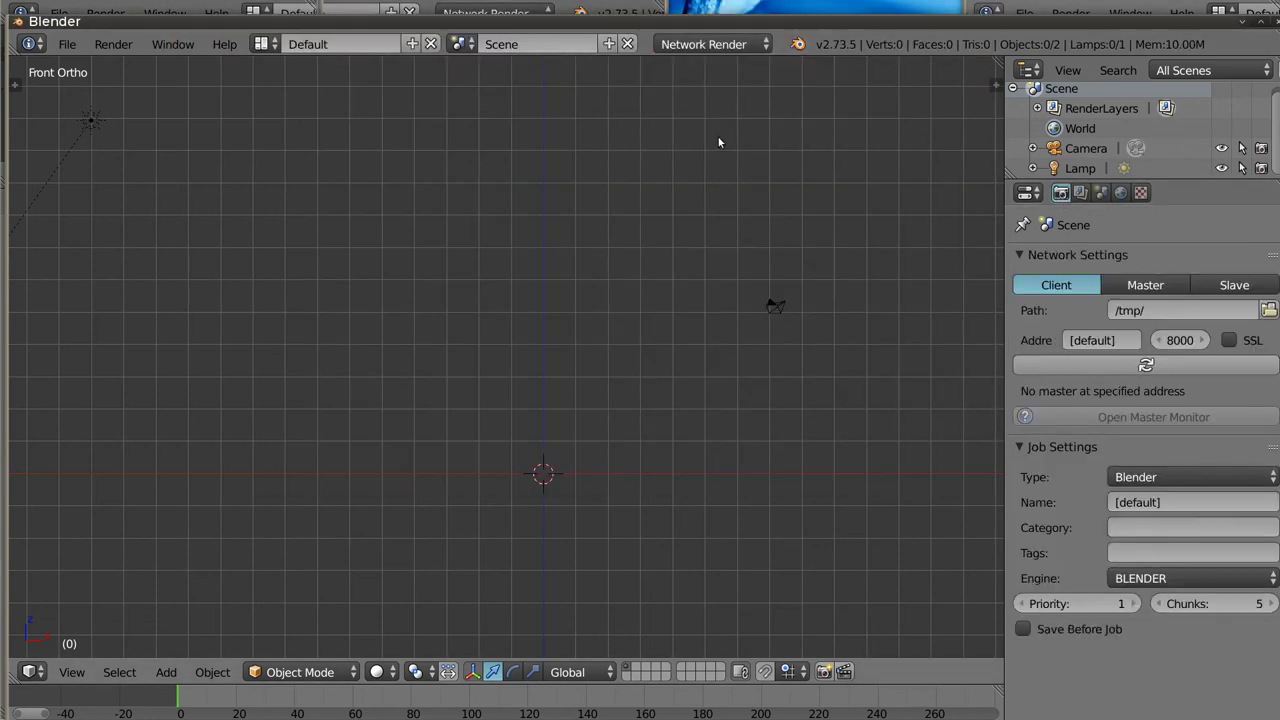
left_click(1234, 285)
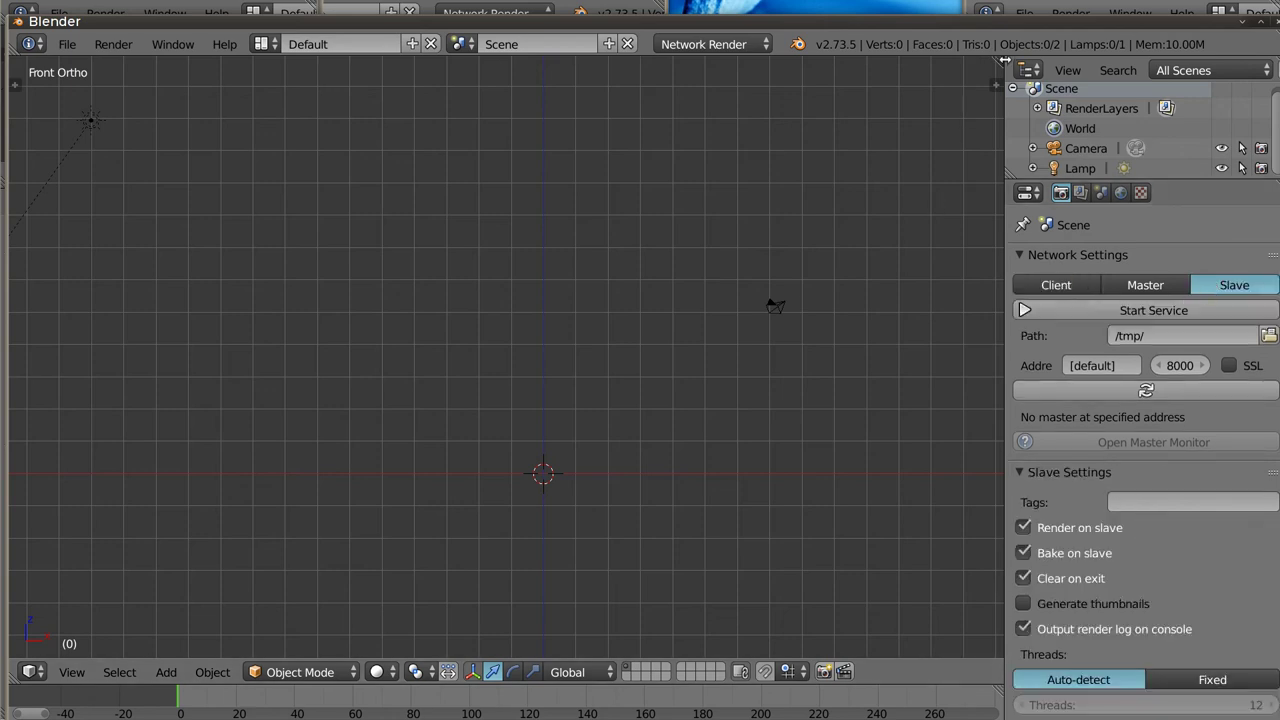
Step: Join away the outliner and timeline so the settings editor fills the lower area under a full-width 3D view
left_click_drag(1000, 661, 993, 677)
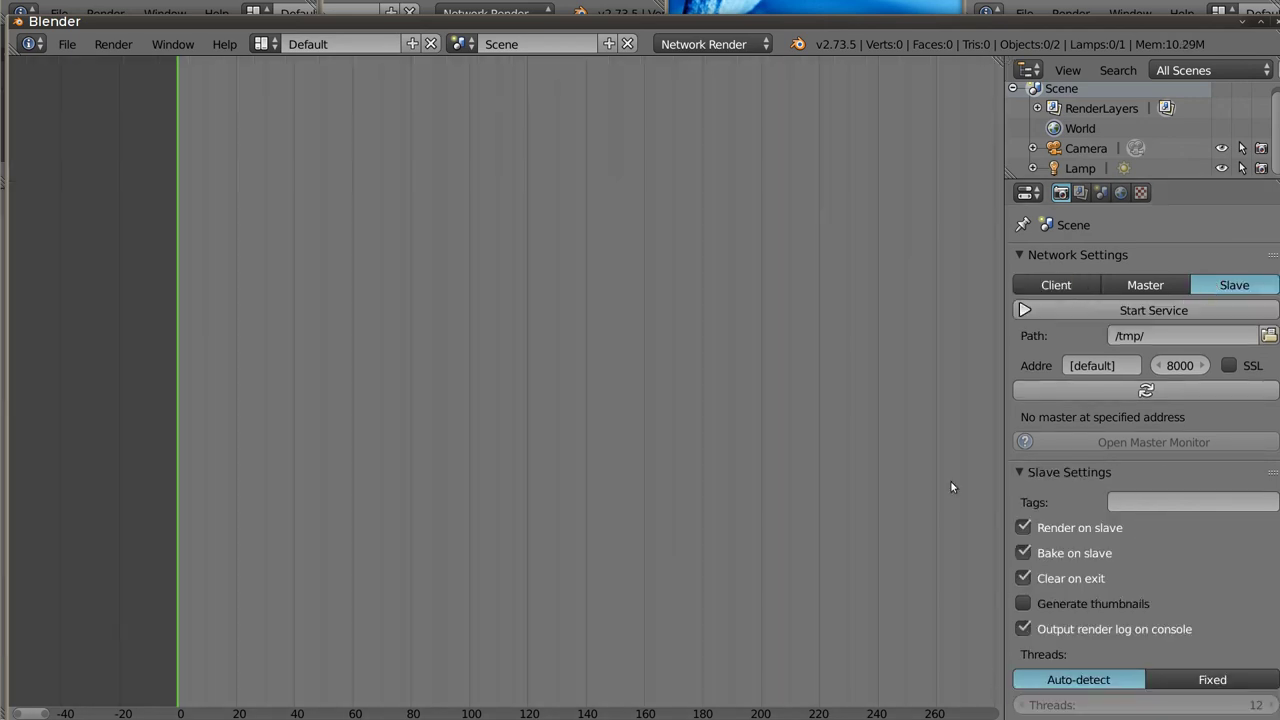
key("shift+F5")
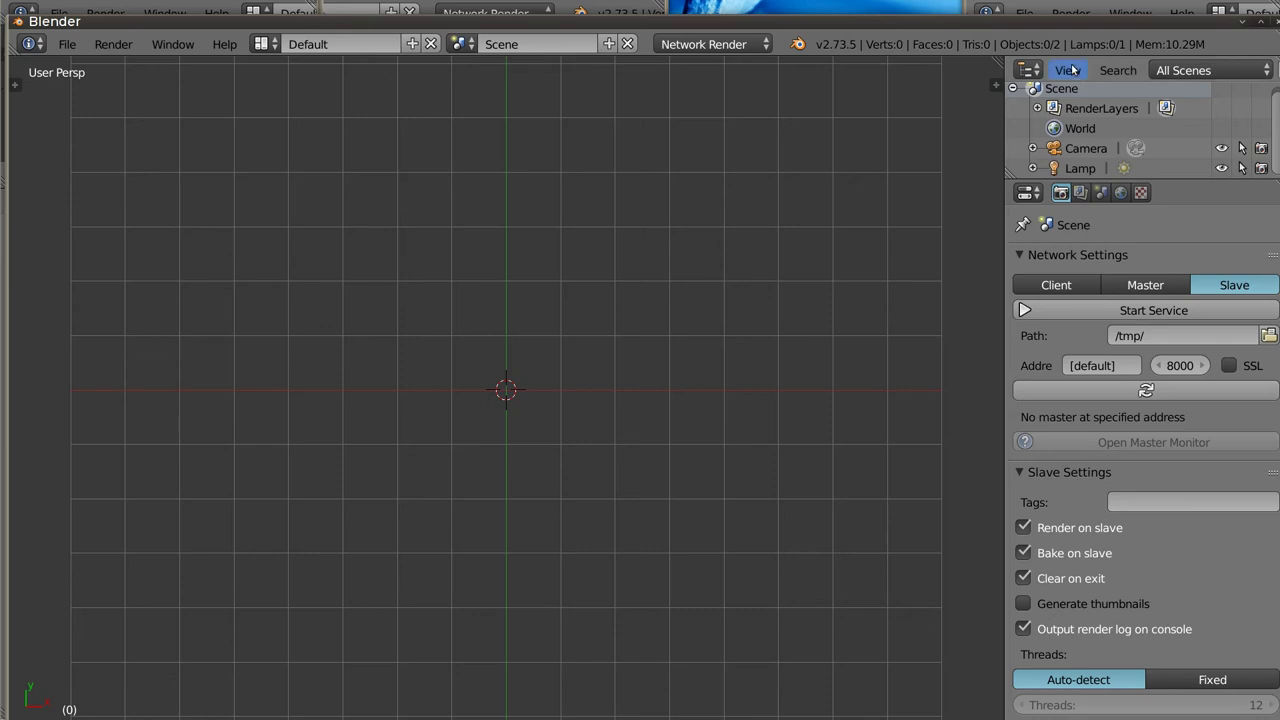
left_click_drag(1276, 182, 1270, 120)
mouse_move(1002, 62)
left_mouse_down()
mouse_move(1276, 77)
mouse_move(1209, 154)
left_mouse_up()
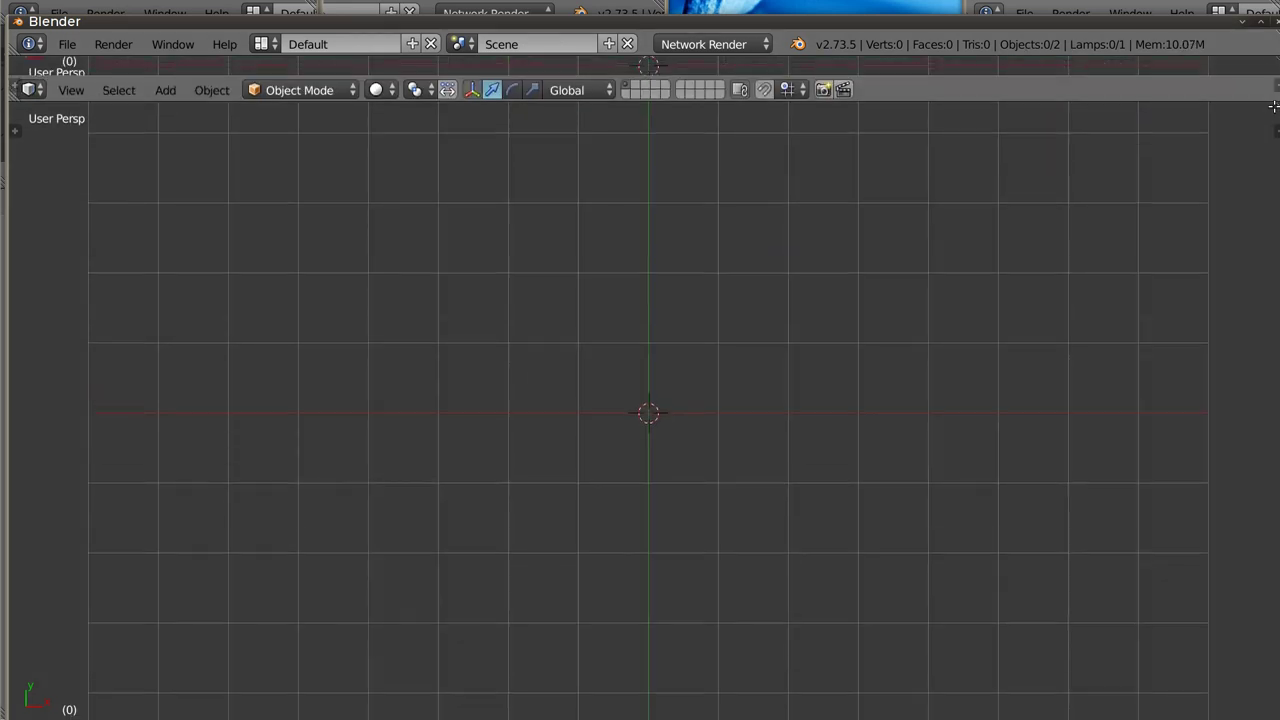
left_click(30, 714)
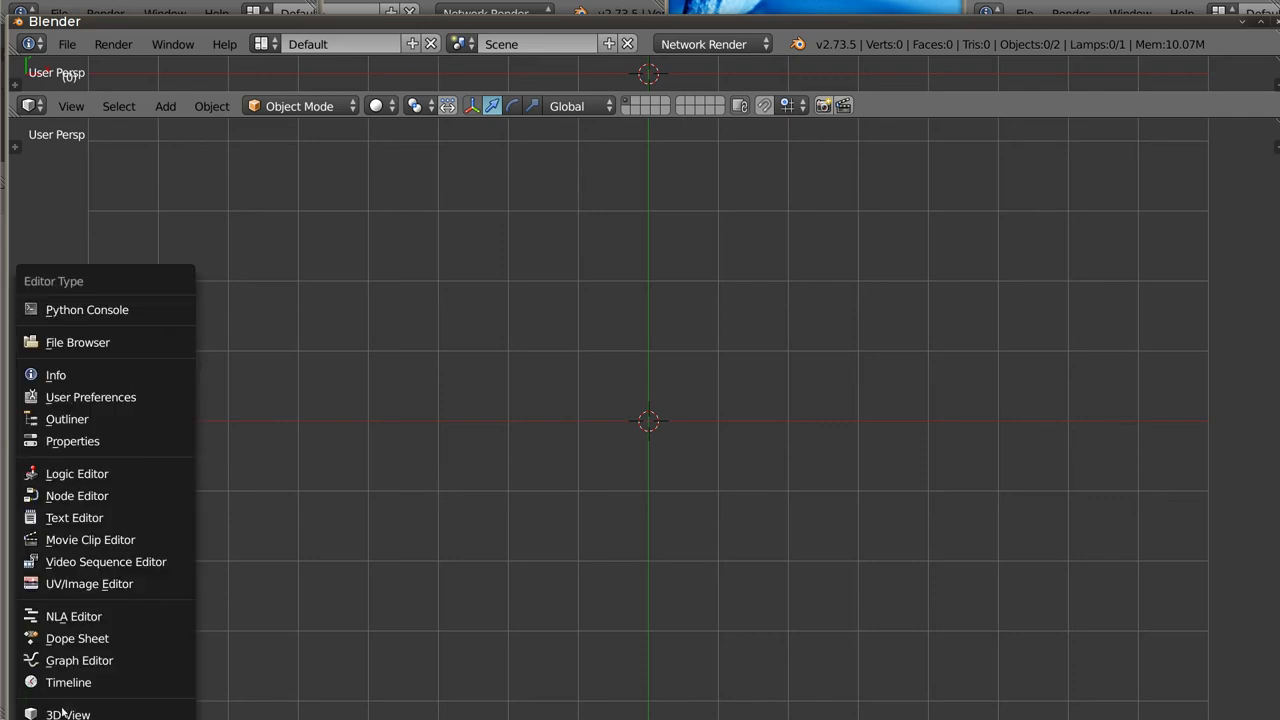
left_click(110, 442)
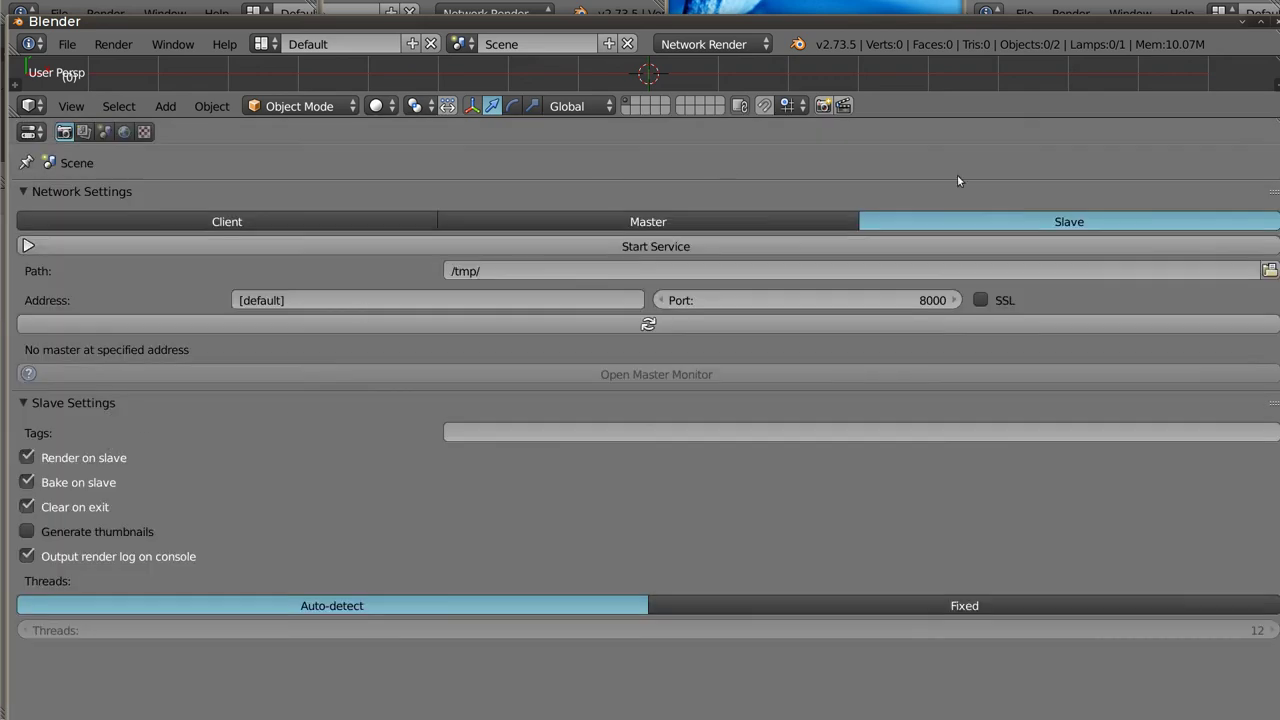
Step: Narrow the new slave to a column, hide its 3D View header, and shorten the right slave window
left_click_drag(1278, 230, 310, 231)
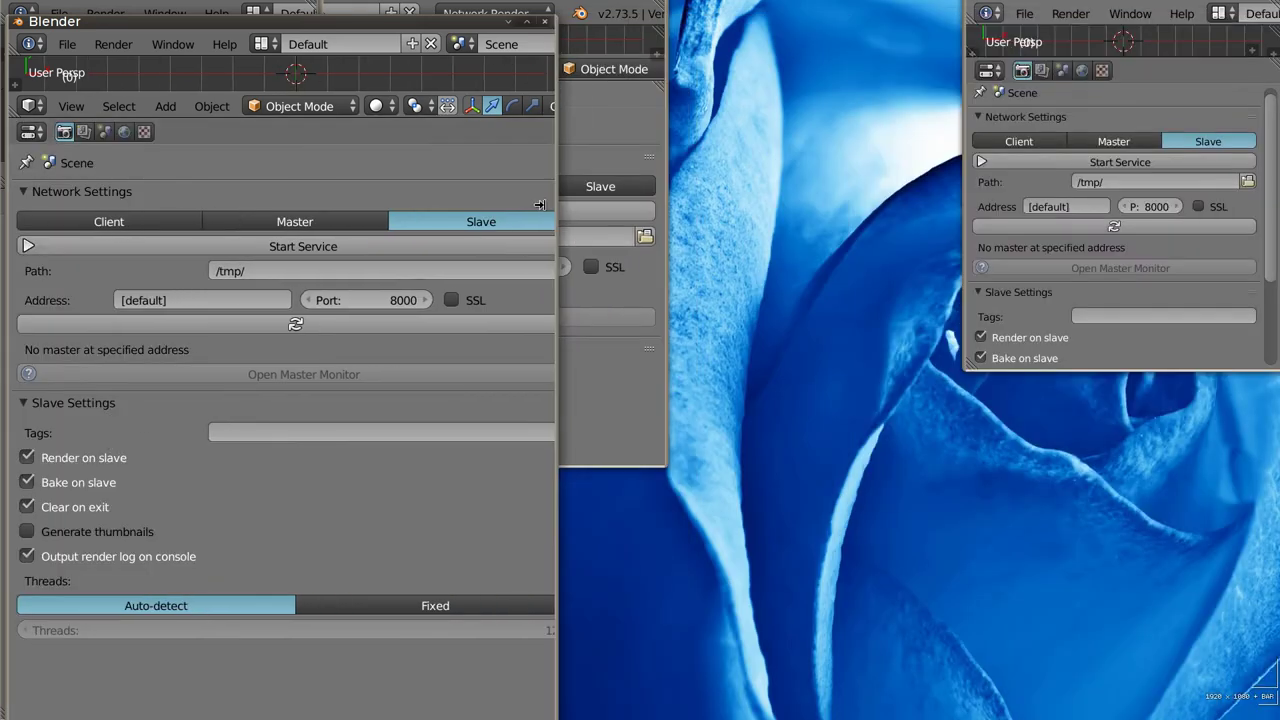
left_click_drag(206, 92, 205, 135)
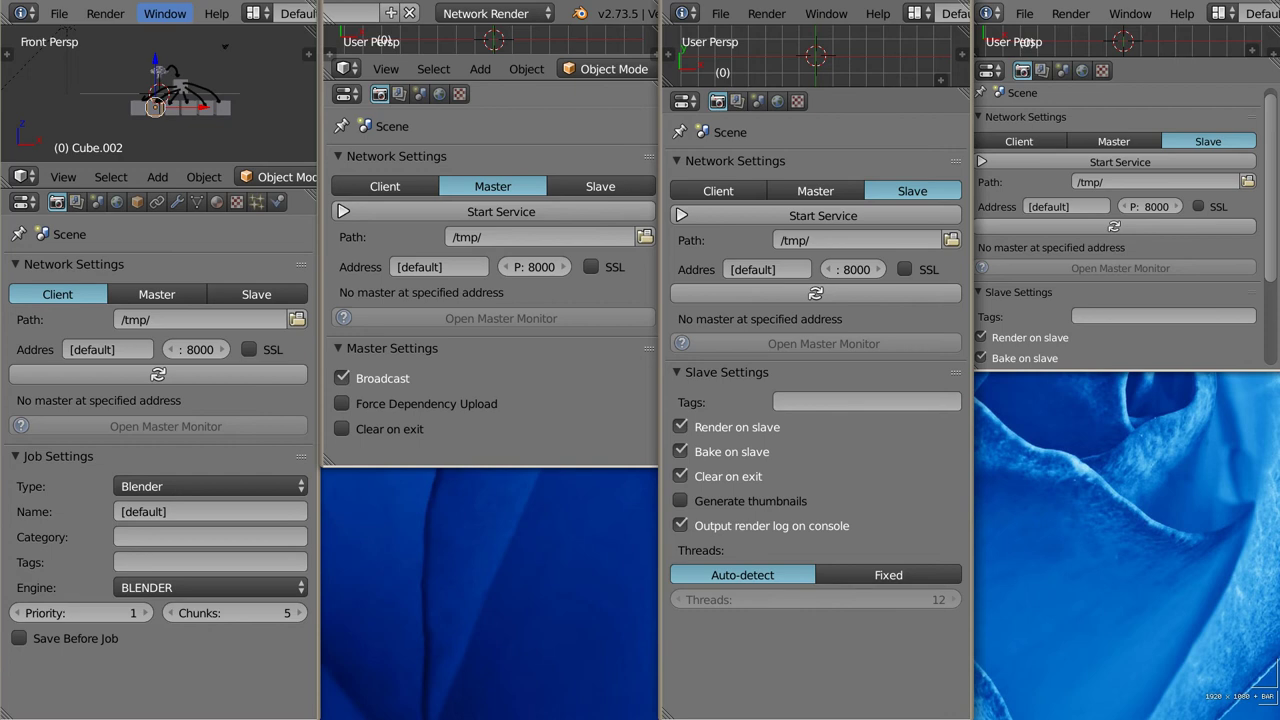
left_click_drag(836, 714, 886, 366)
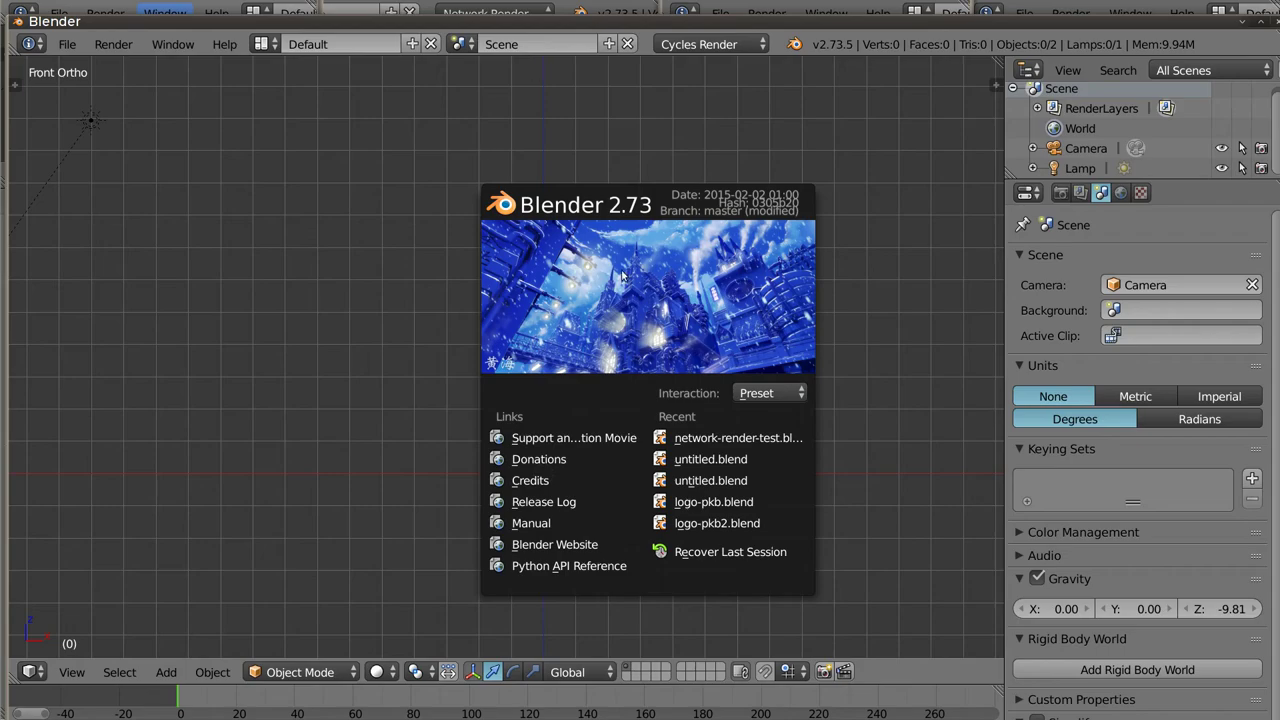
Step: Dismiss the splash, then search add-ons for 'net' and enable Network Renderer
left_click(613, 258)
left_click(709, 44)
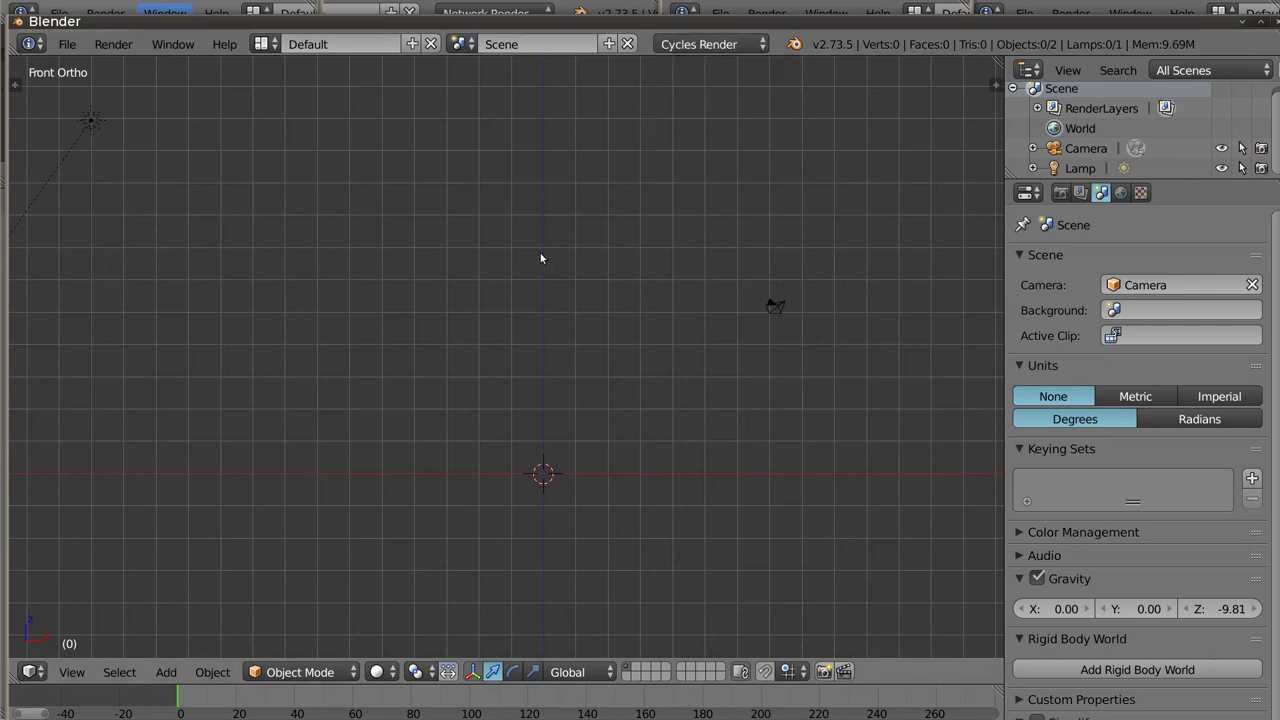
key("ctrl+alt+u")
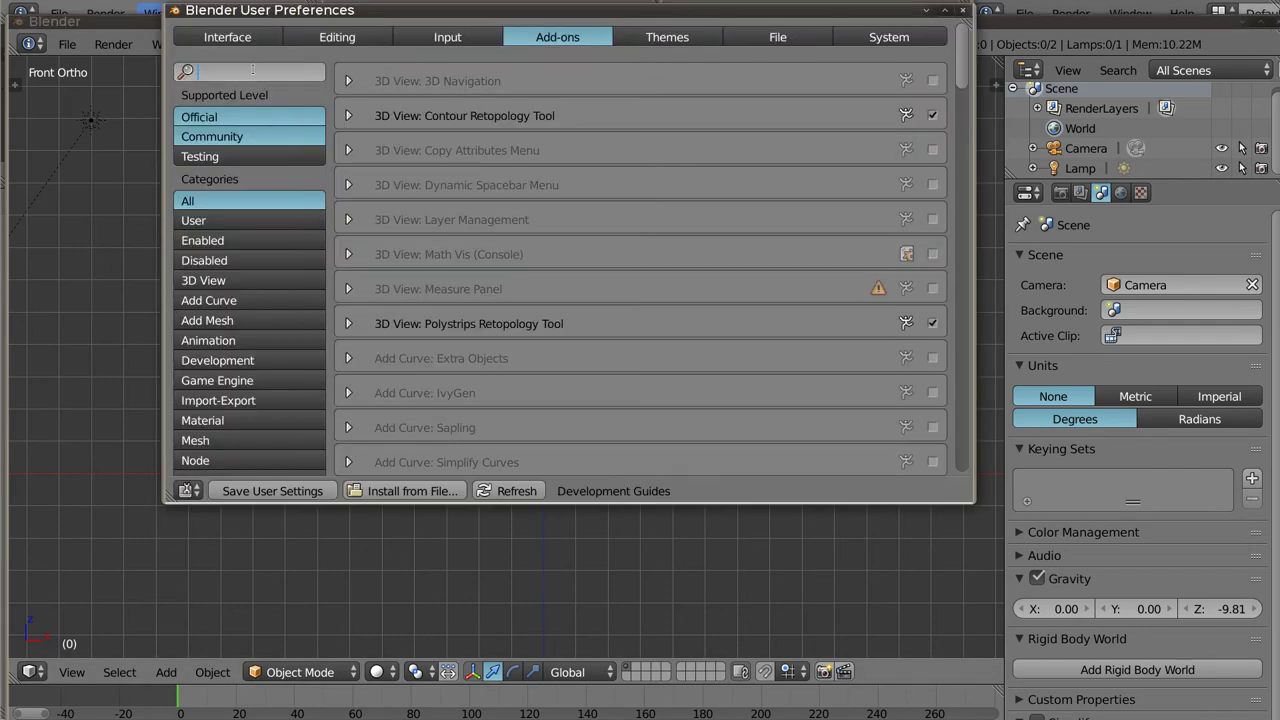
type("net")
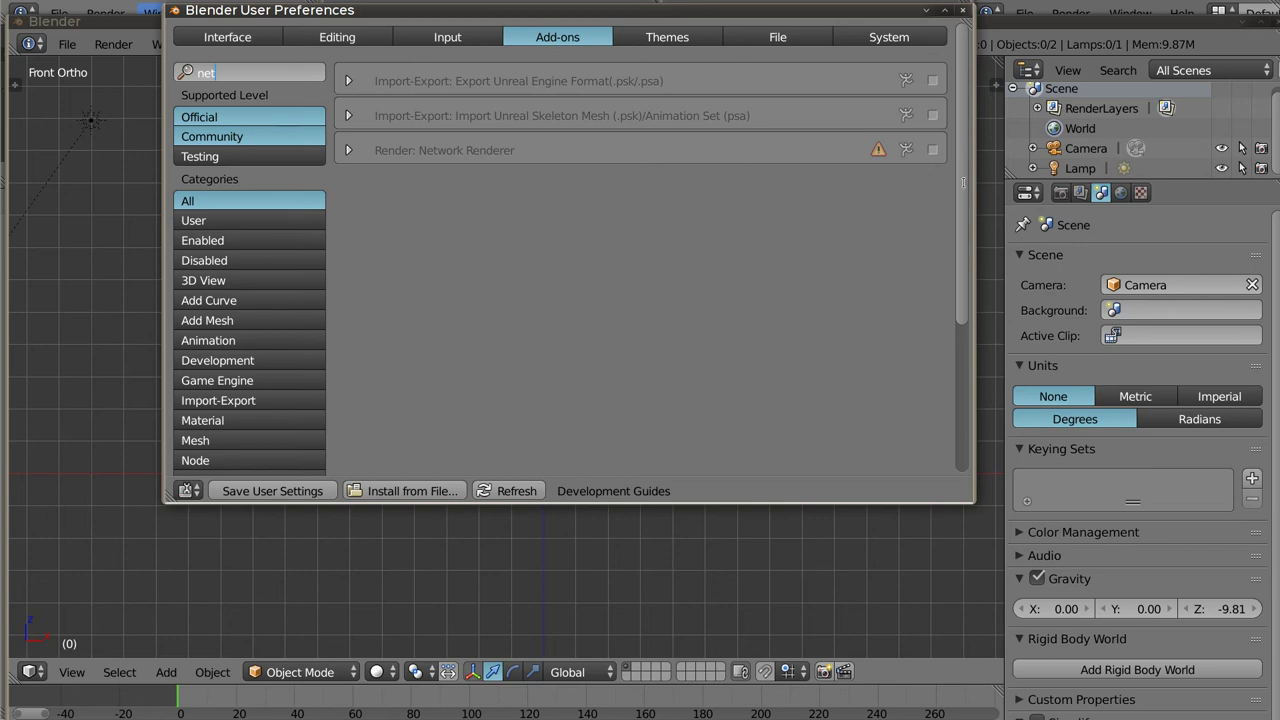
left_click(933, 152)
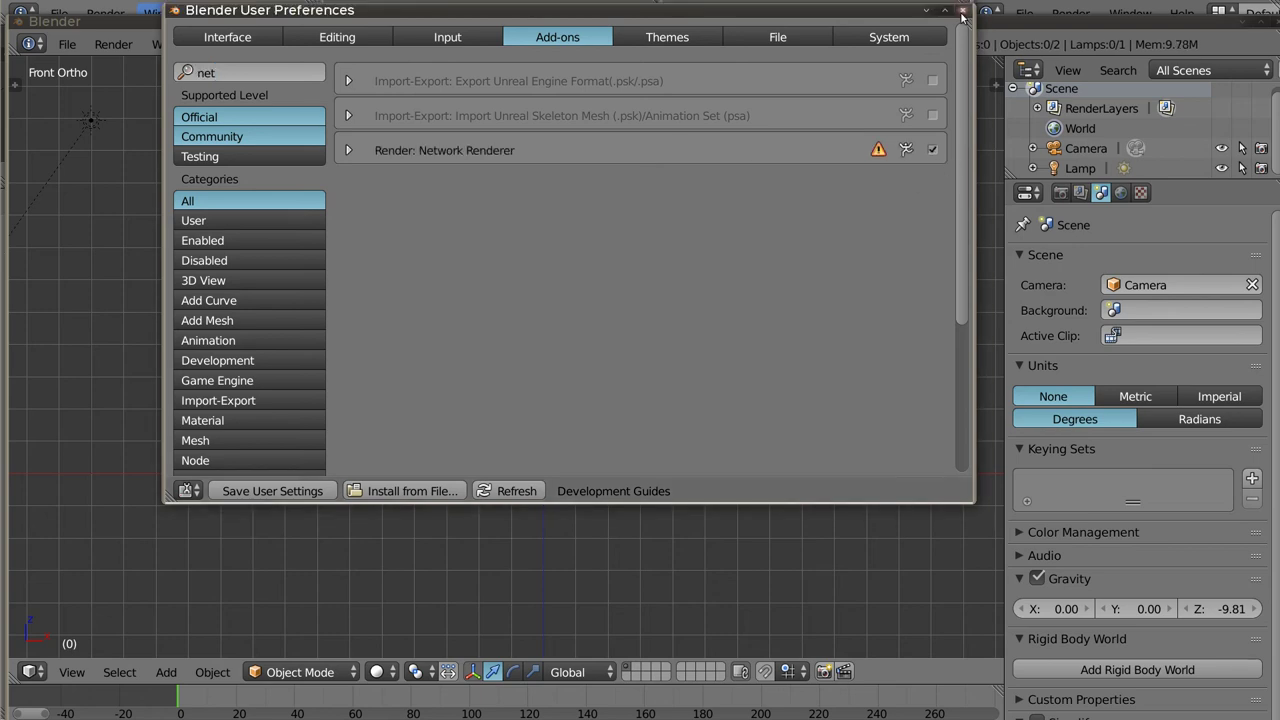
left_click(962, 10)
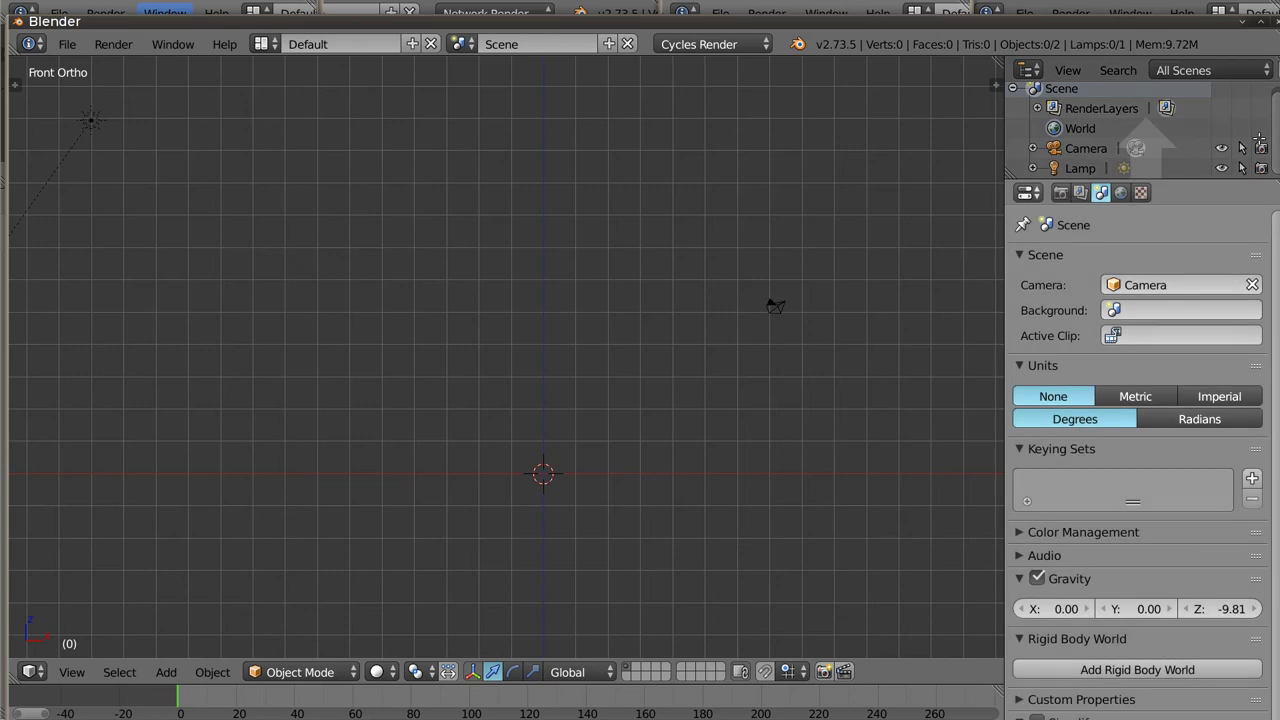
Step: Merge the outliner, timeline and 3D view away so only Properties remains, in a narrow left column
left_click_drag(1259, 140, 1259, 135)
left_click_drag(998, 689, 993, 378)
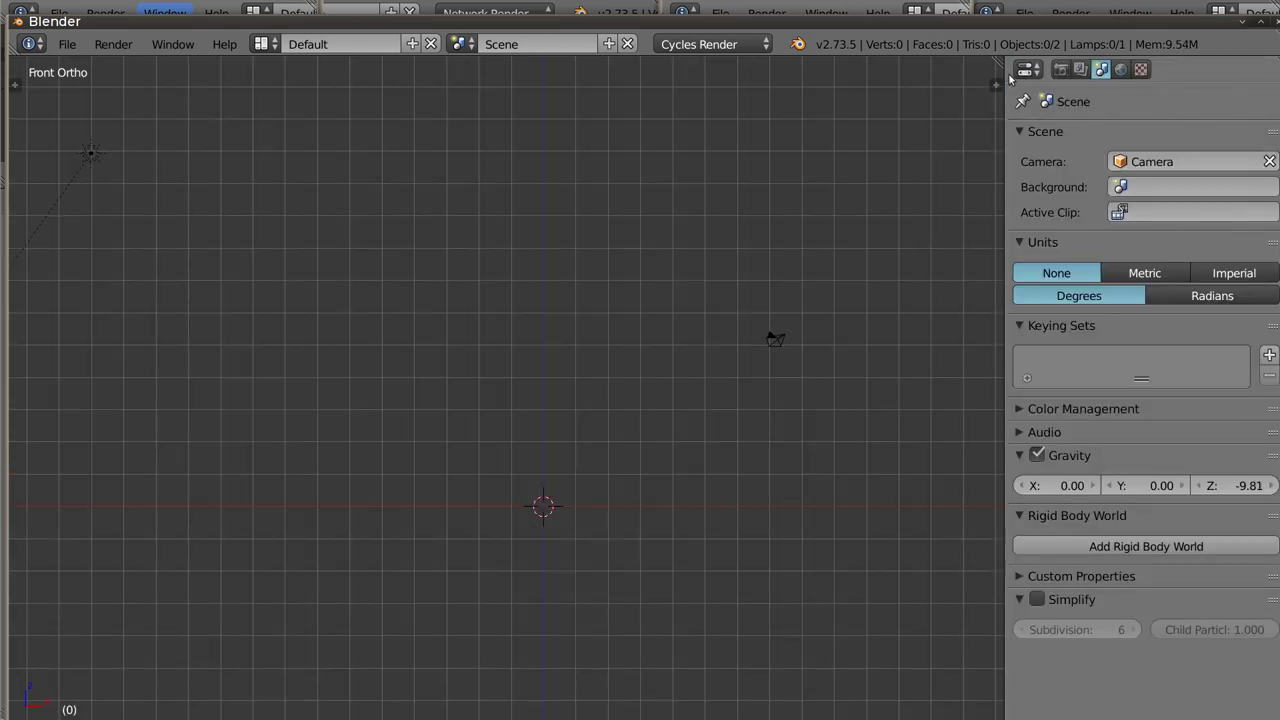
mouse_move(1010, 83)
left_mouse_down()
mouse_move(600, 200)
mouse_move(1020, 87)
left_mouse_up()
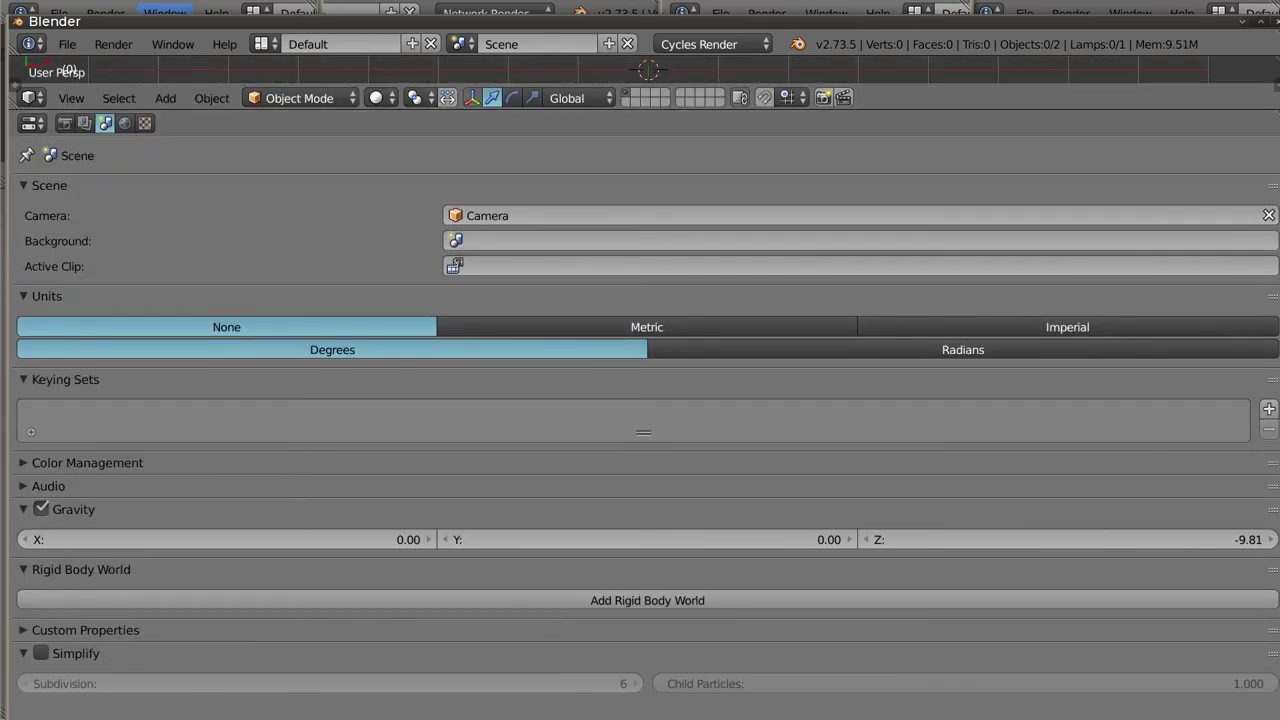
left_click_drag(1278, 513, 302, 513)
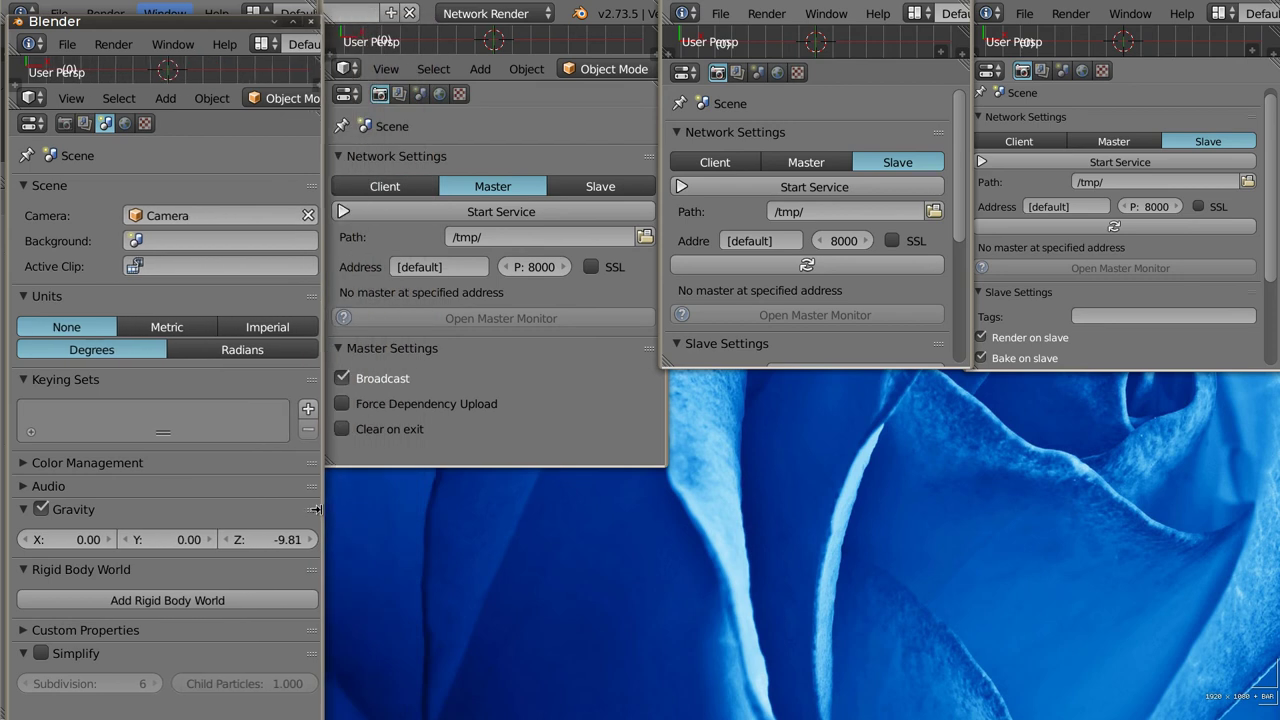
scroll(200, 44, "down", 5)
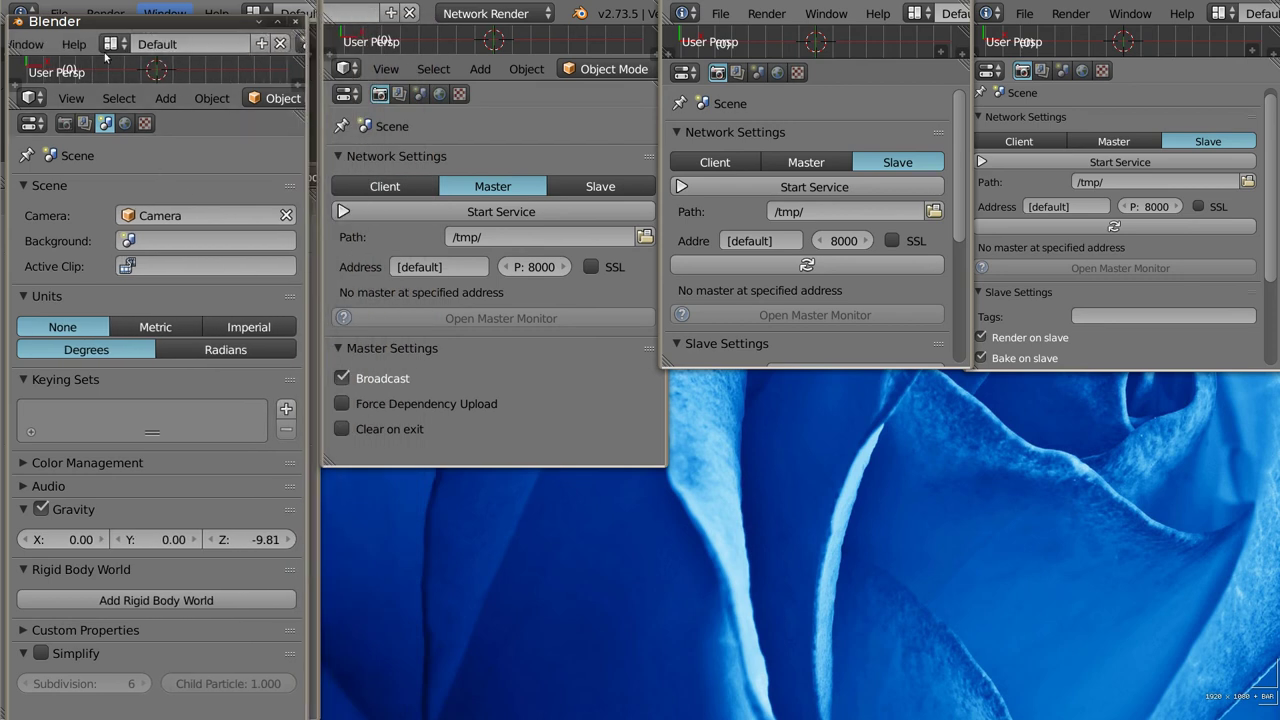
scroll(200, 44, "down", 2)
scroll(170, 44, "down", 2)
scroll(150, 44, "down", 2)
scroll(130, 44, "down", 1)
Step: Switch the render engine to Network Render and set this instance to Slave in the Render tab
left_click(234, 44)
left_click(200, 133)
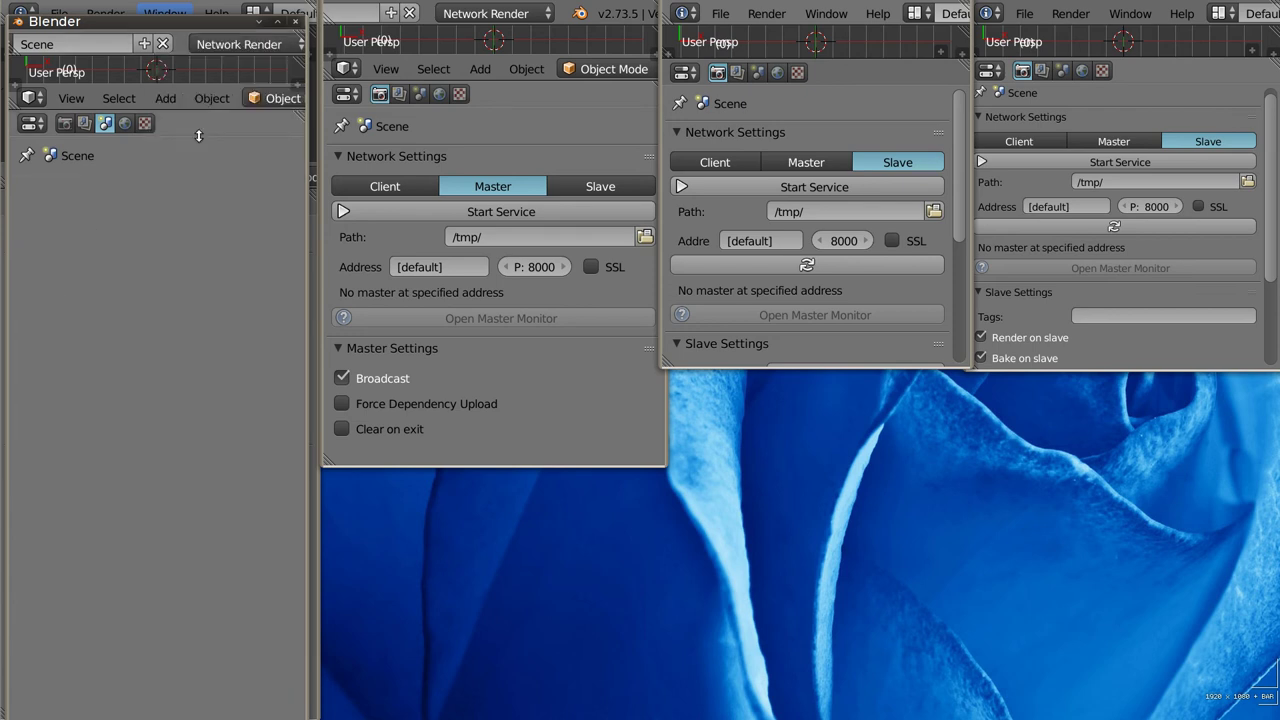
left_click(65, 124)
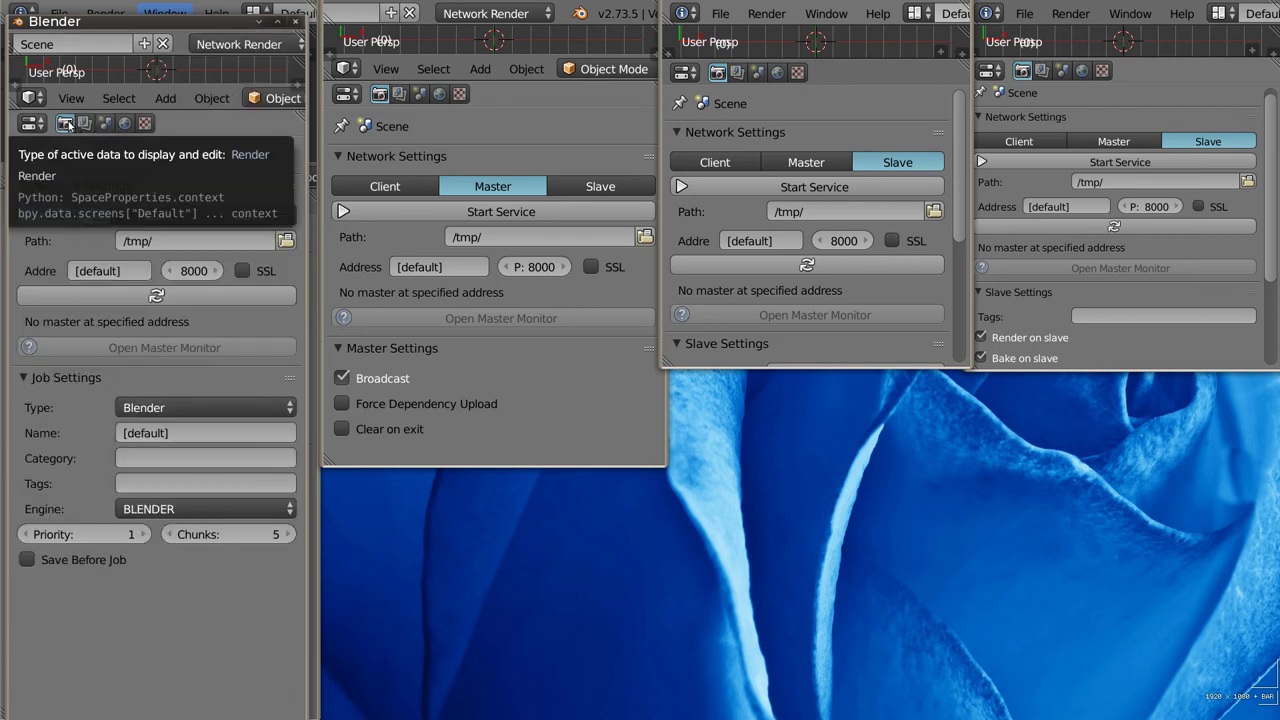
left_click(248, 216)
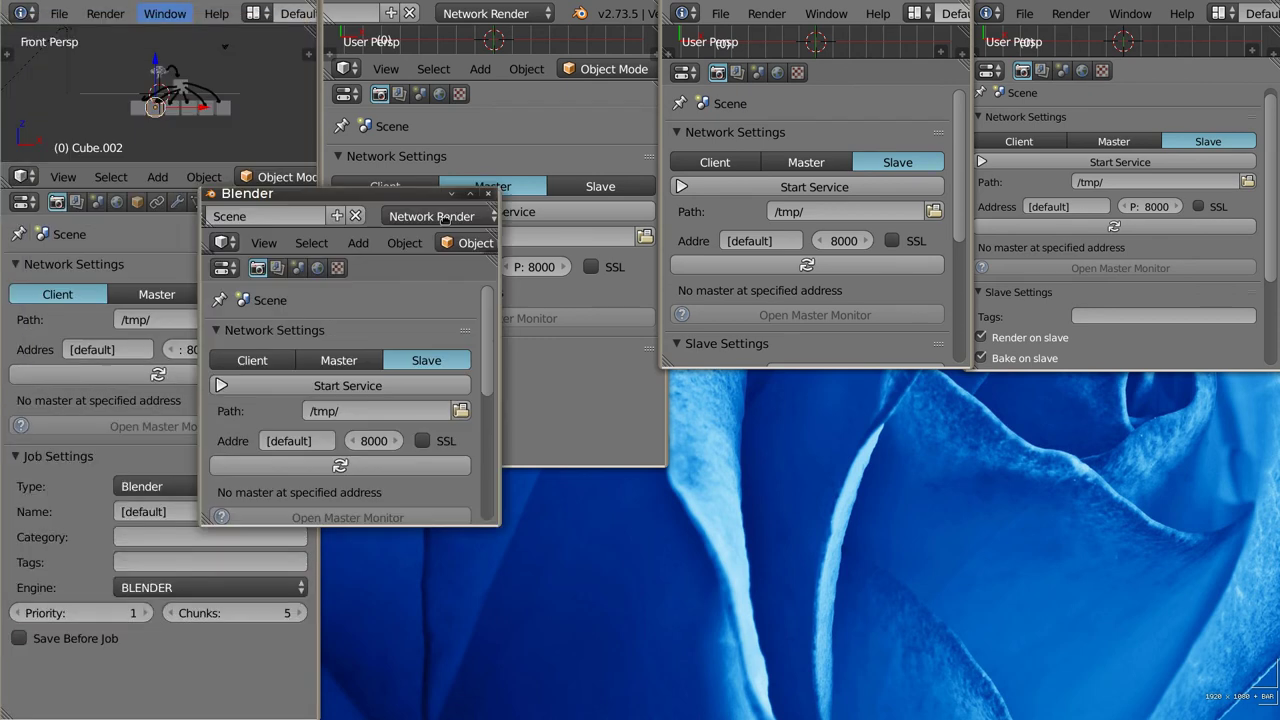
Step: Place the newest slave at the lower right, enlarge it, and give the slave windows' settings more room
left_click_drag(384, 194, 1167, 387)
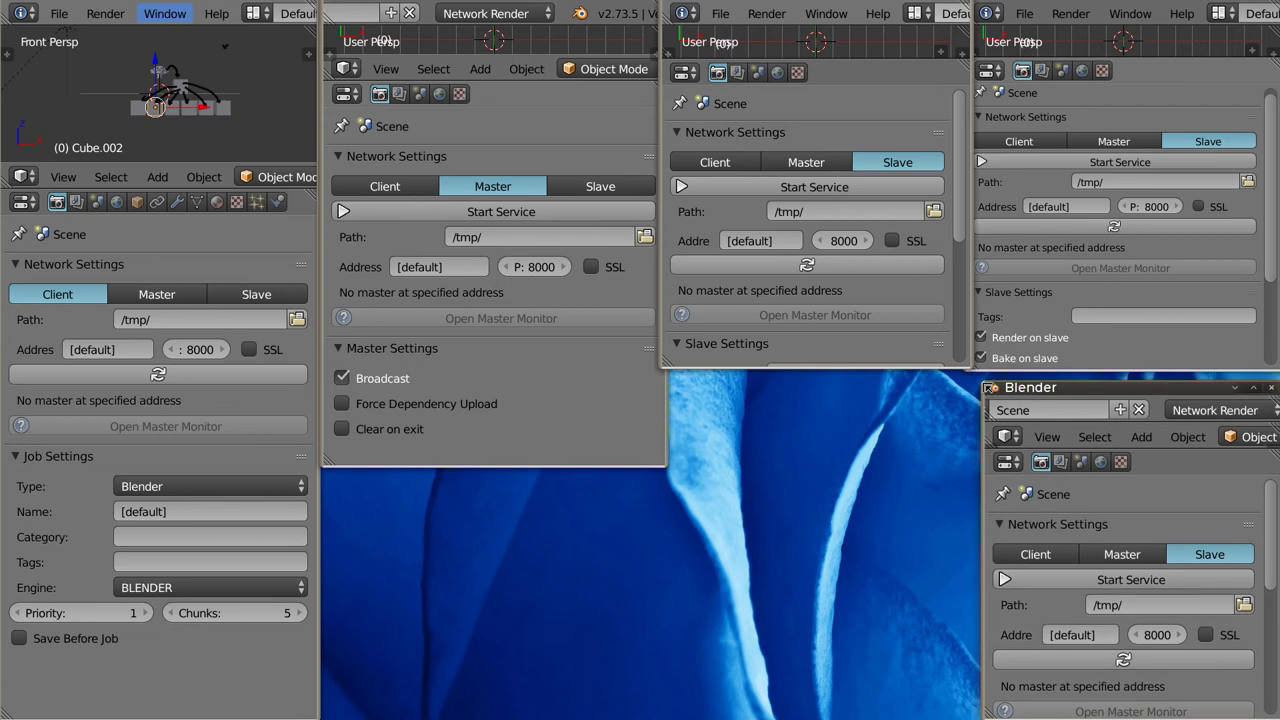
left_click_drag(987, 387, 672, 379)
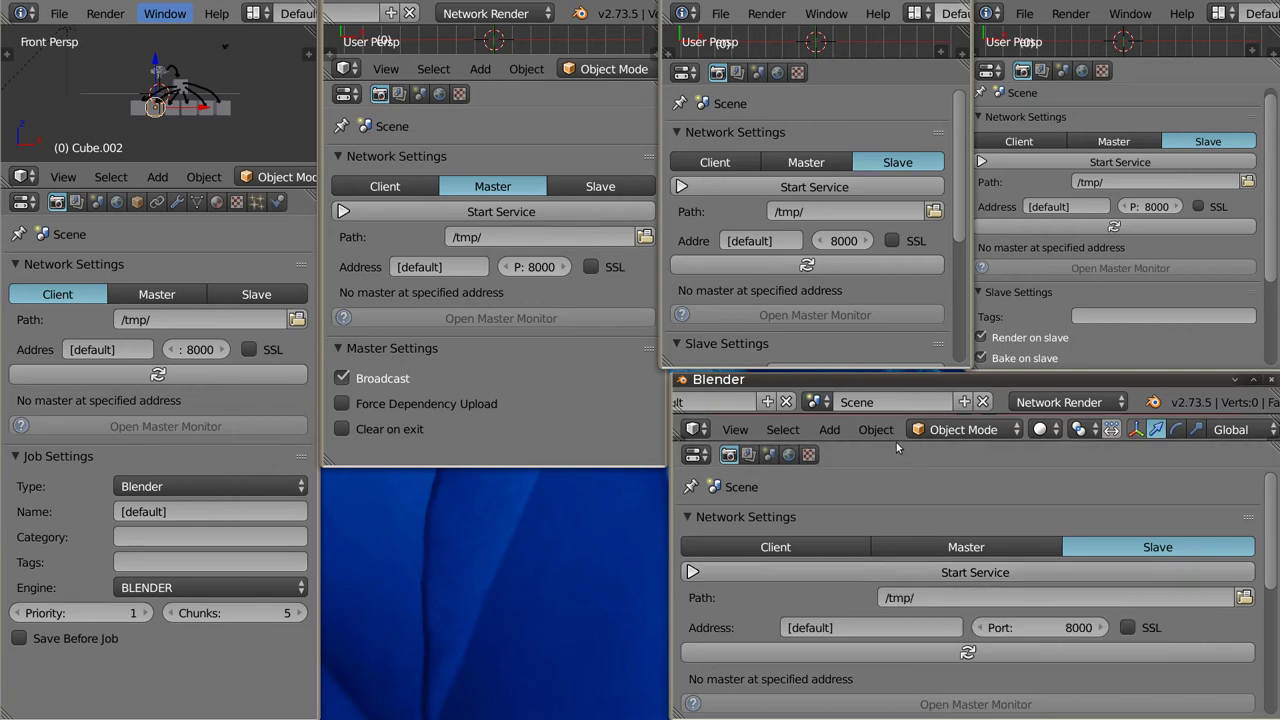
left_click_drag(896, 445, 898, 478)
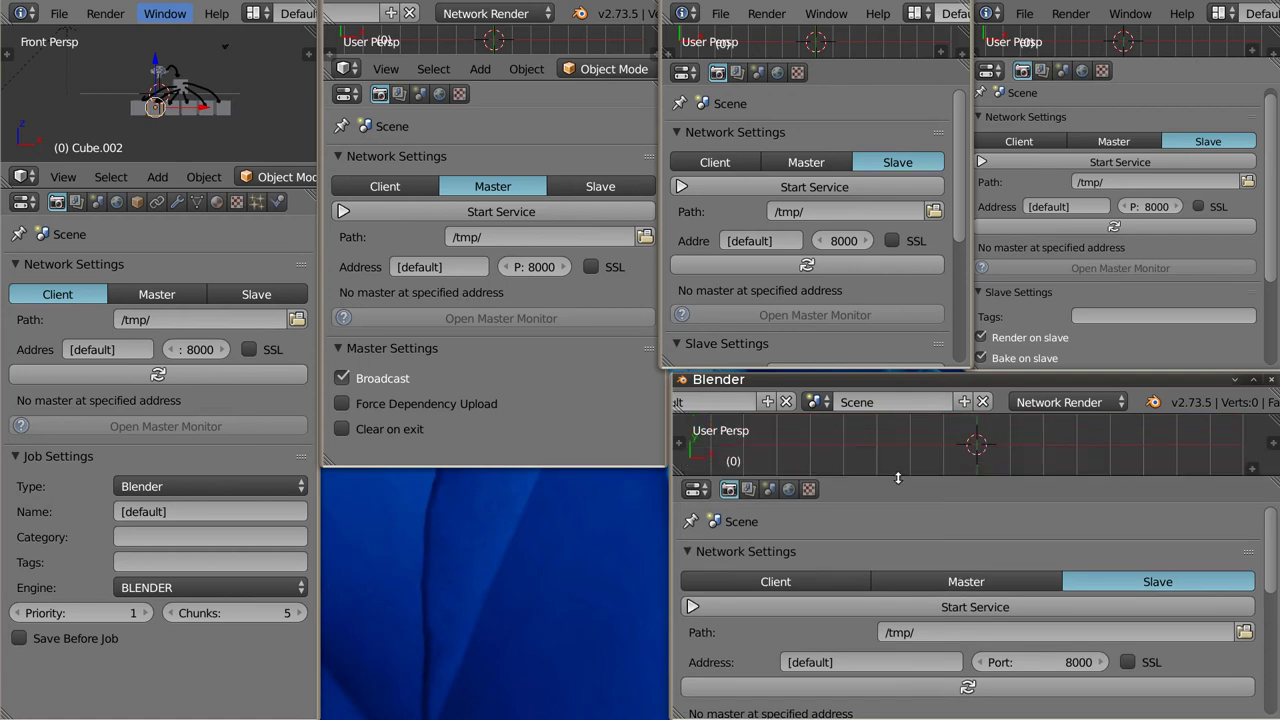
left_click_drag(933, 501, 935, 481)
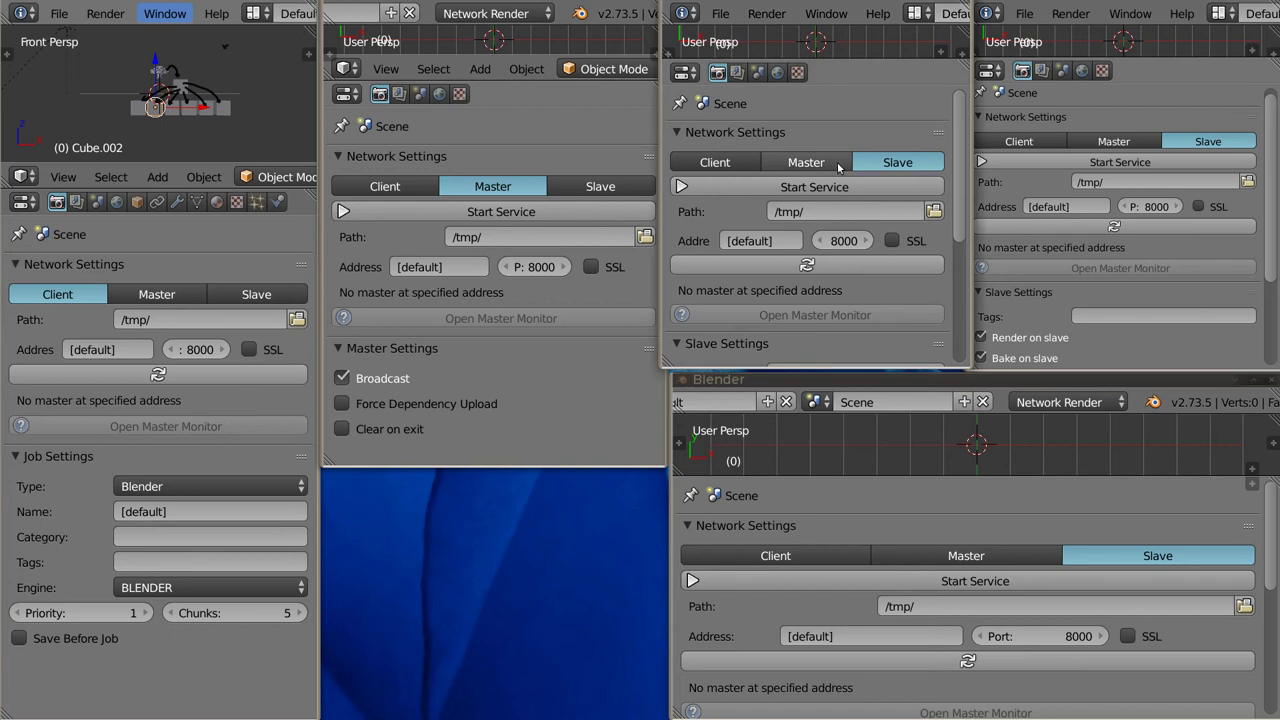
left_click_drag(831, 87, 832, 62)
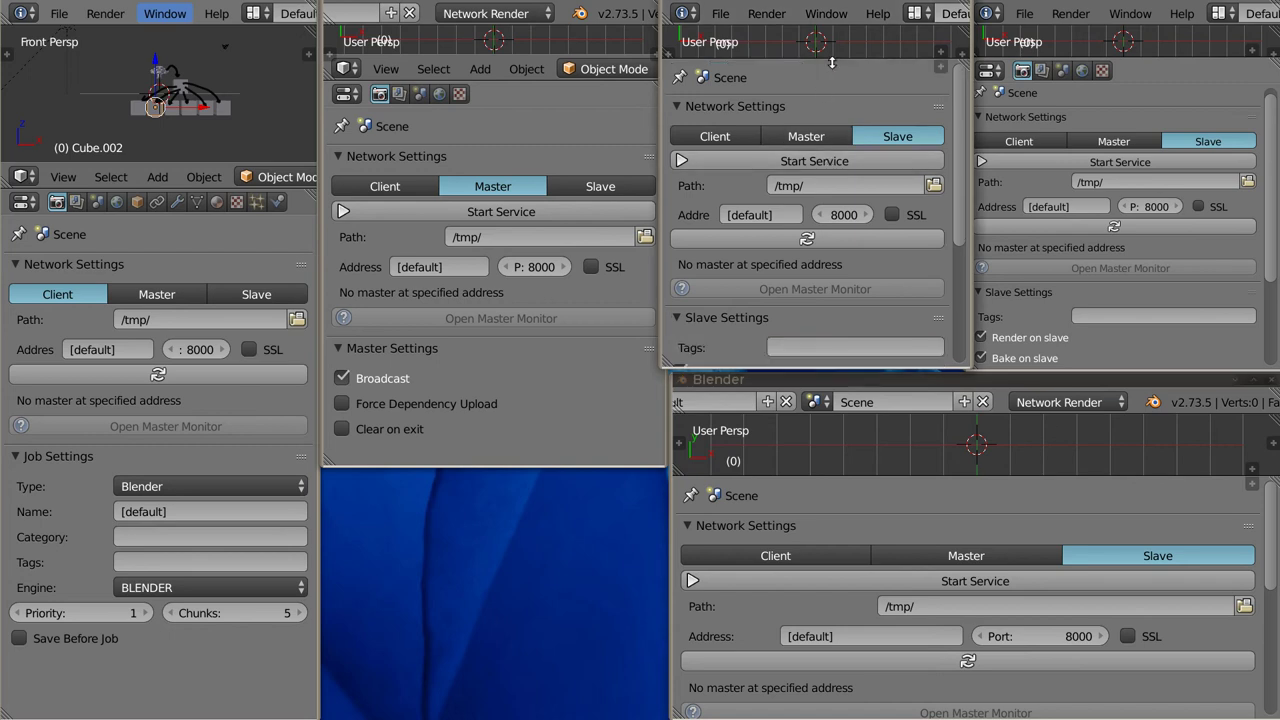
left_click_drag(1147, 82, 1146, 56)
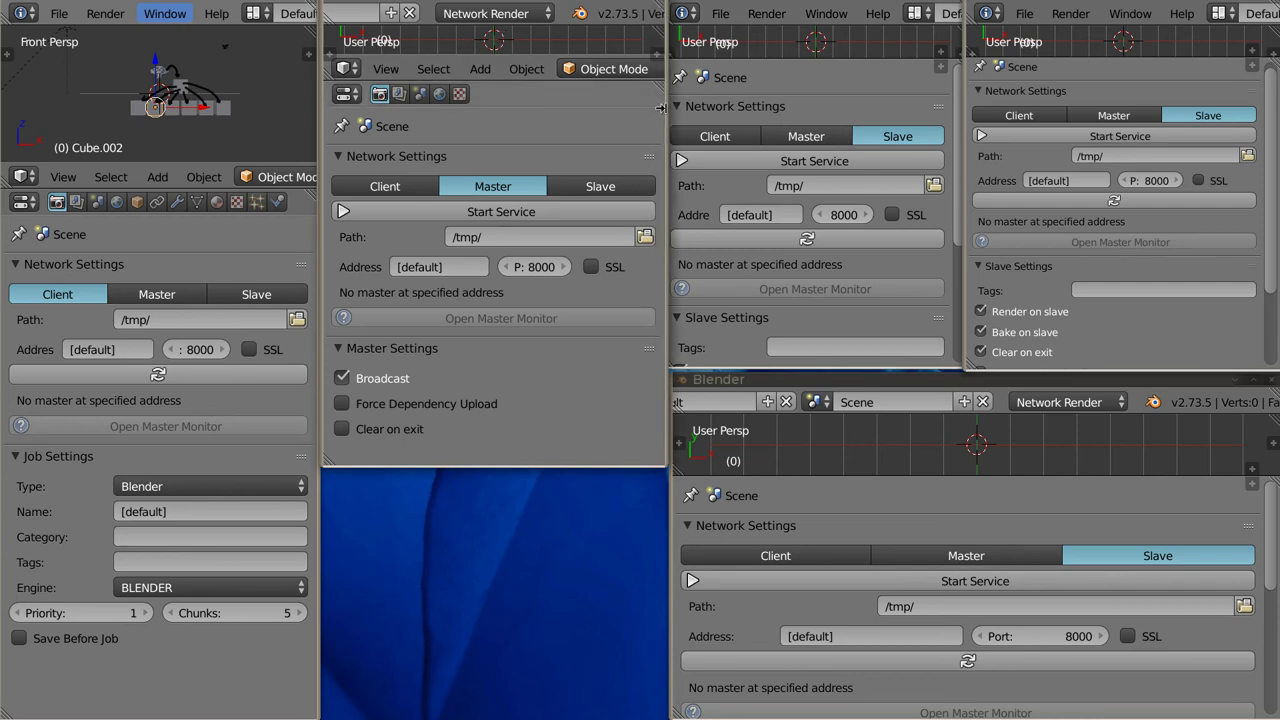
left_click_drag(661, 108, 664, 110)
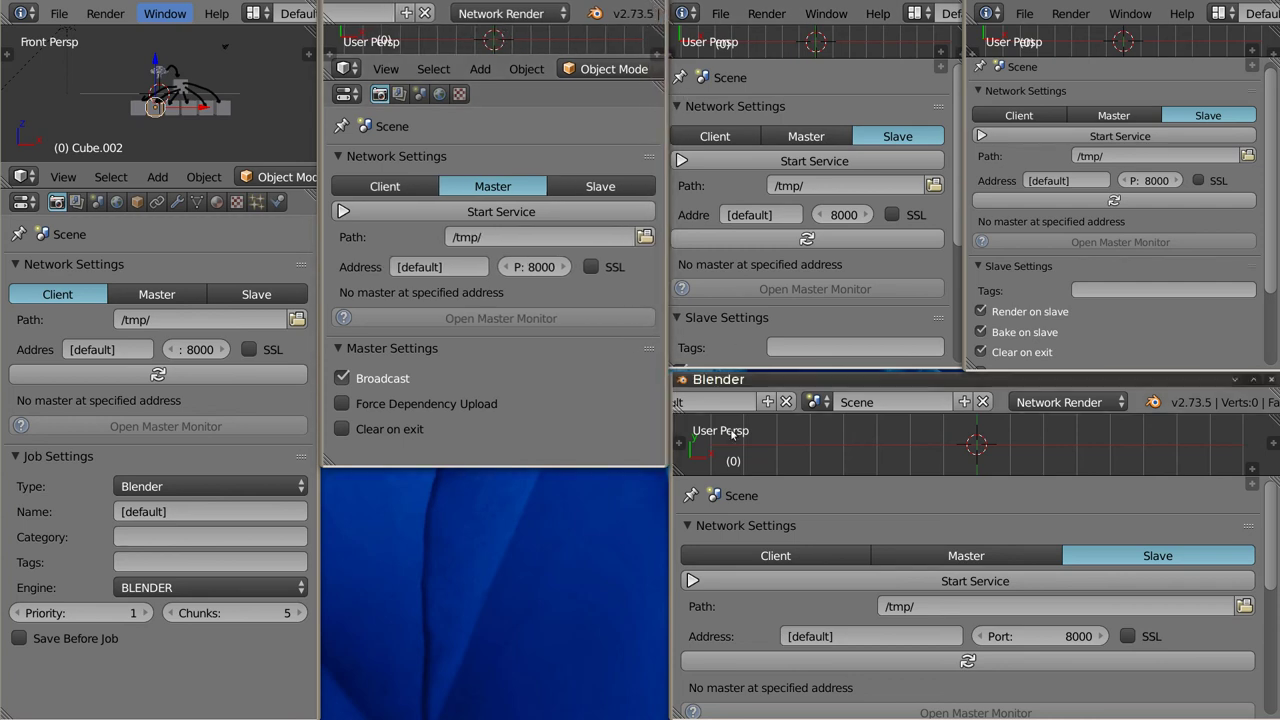
left_click_drag(731, 379, 903, 379)
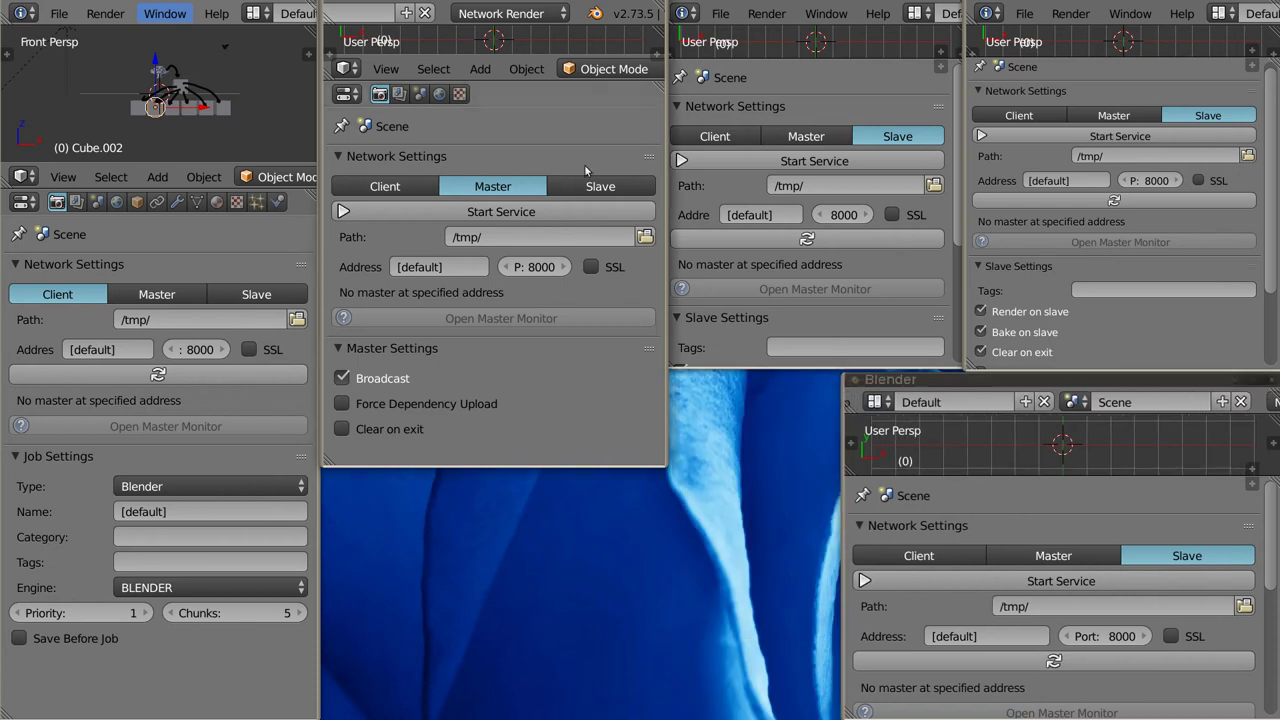
Step: Move the master window down and widen it so its network settings fit
left_click_drag(524, 2, 522, 240)
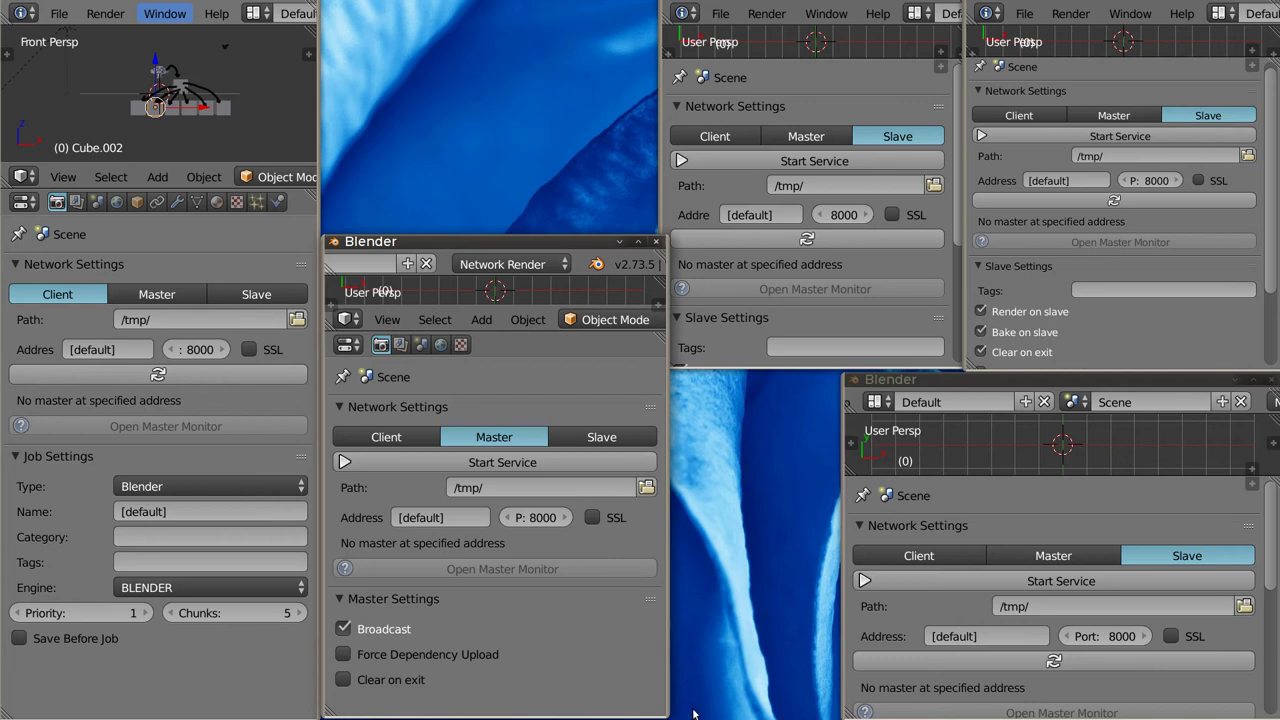
left_click_drag(662, 710, 812, 712)
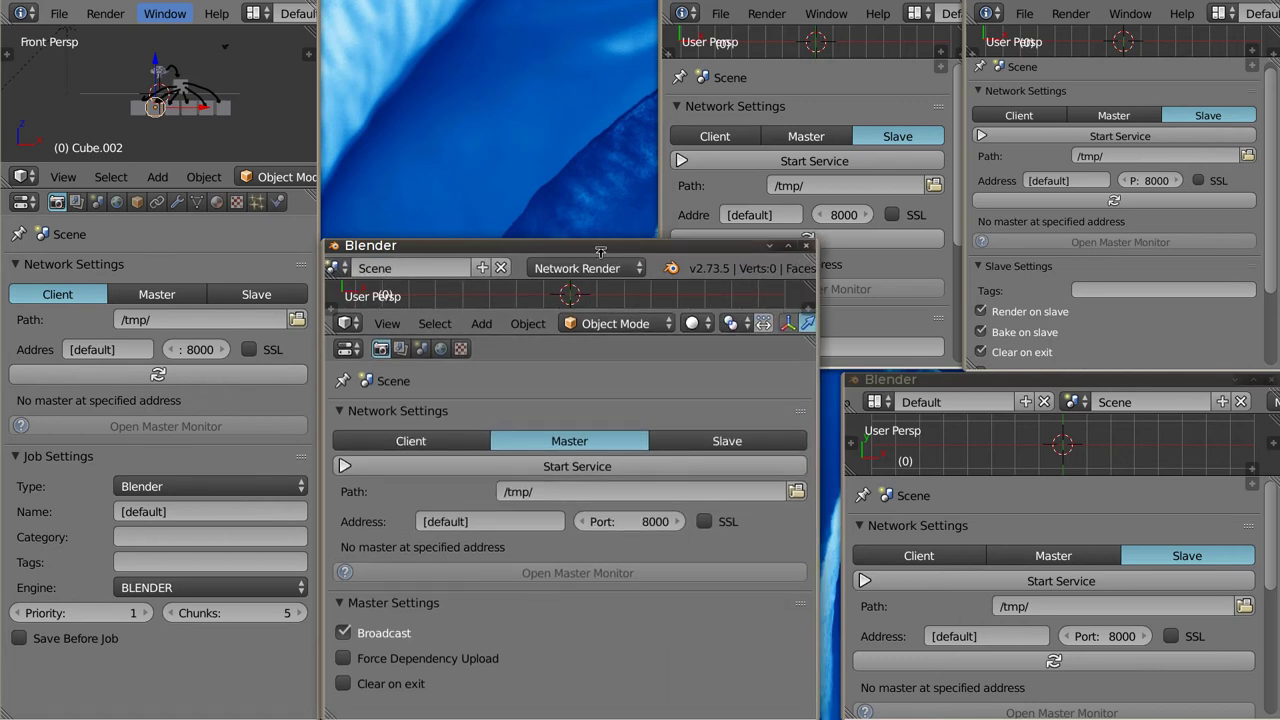
left_click_drag(597, 241, 627, 378)
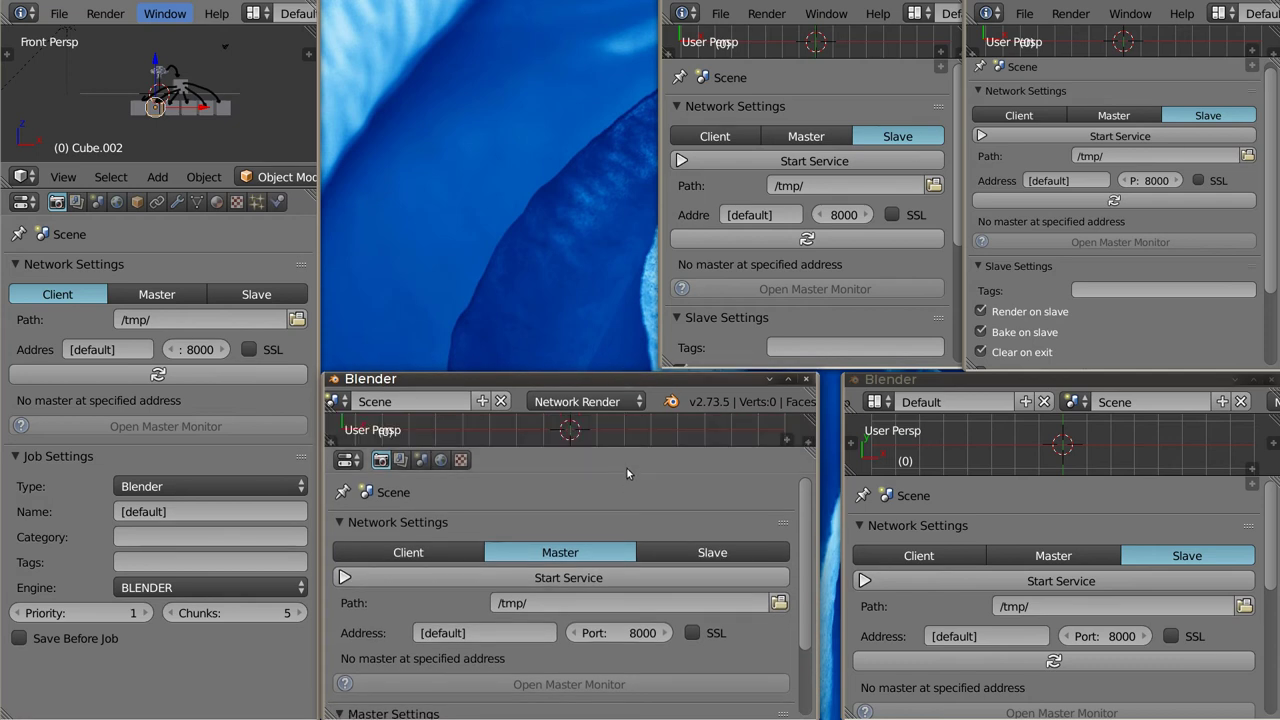
left_click_drag(626, 467, 634, 455)
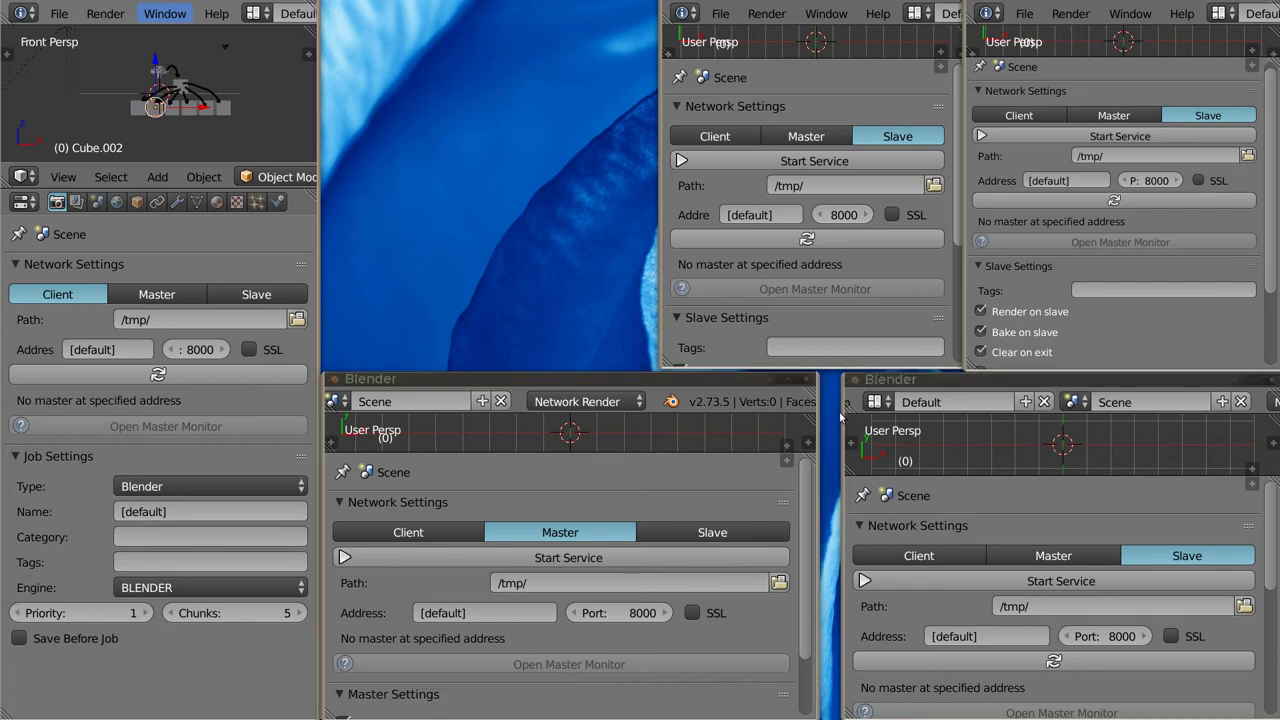
left_click_drag(846, 408, 825, 408)
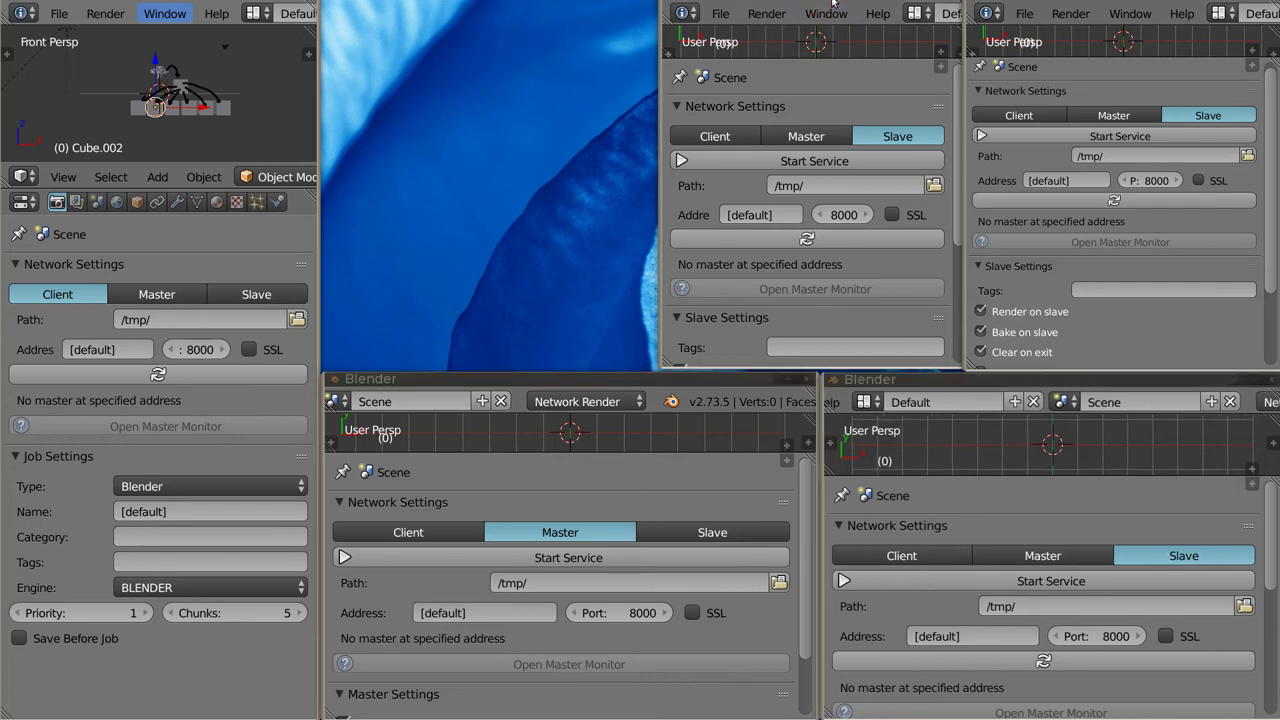
Step: Align the top slave windows, master and client so all five tile edge to edge
left_click_drag(797, 34, 460, 36, "alt")
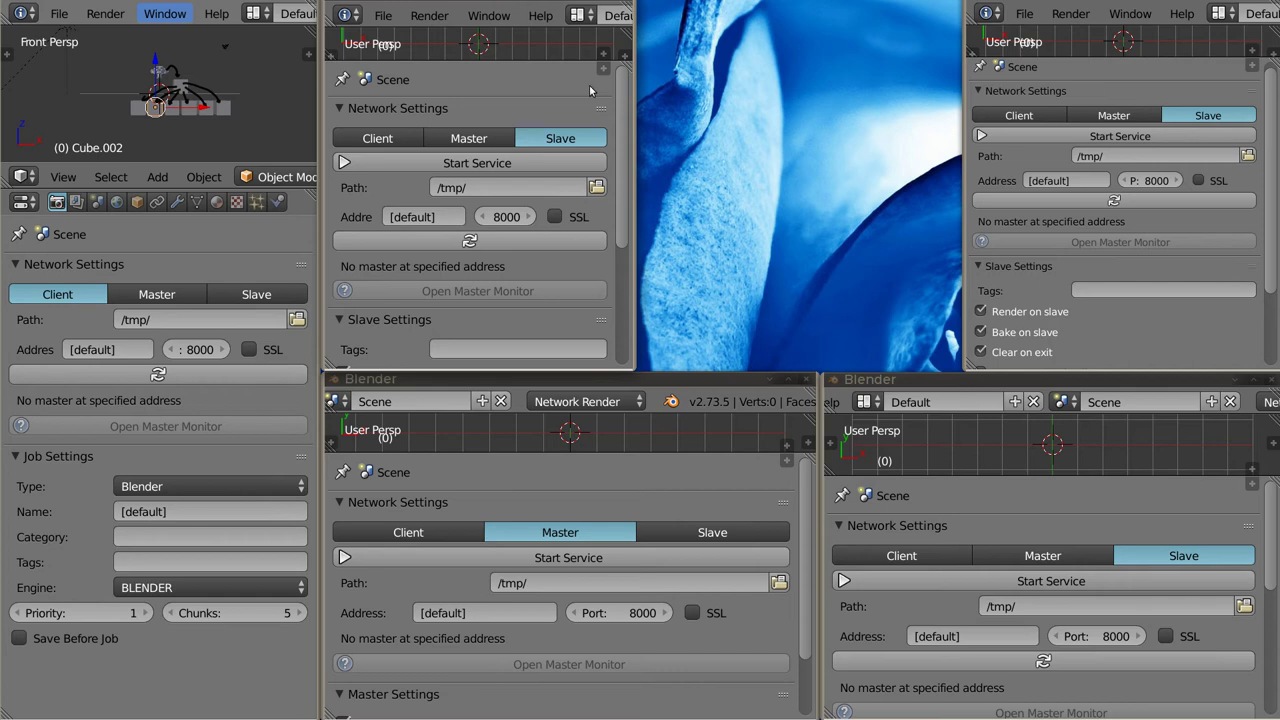
left_click_drag(637, 94, 727, 96)
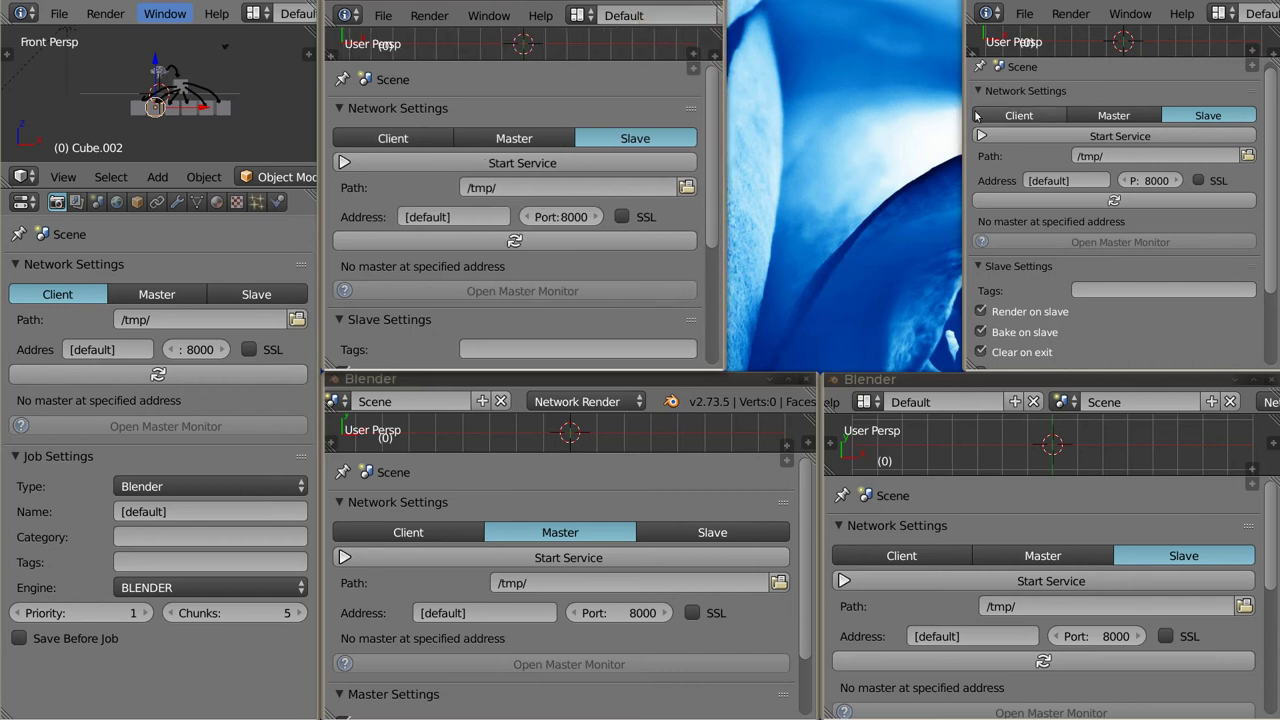
left_click_drag(962, 114, 893, 114)
left_click_drag(603, 12, 764, 0, "alt")
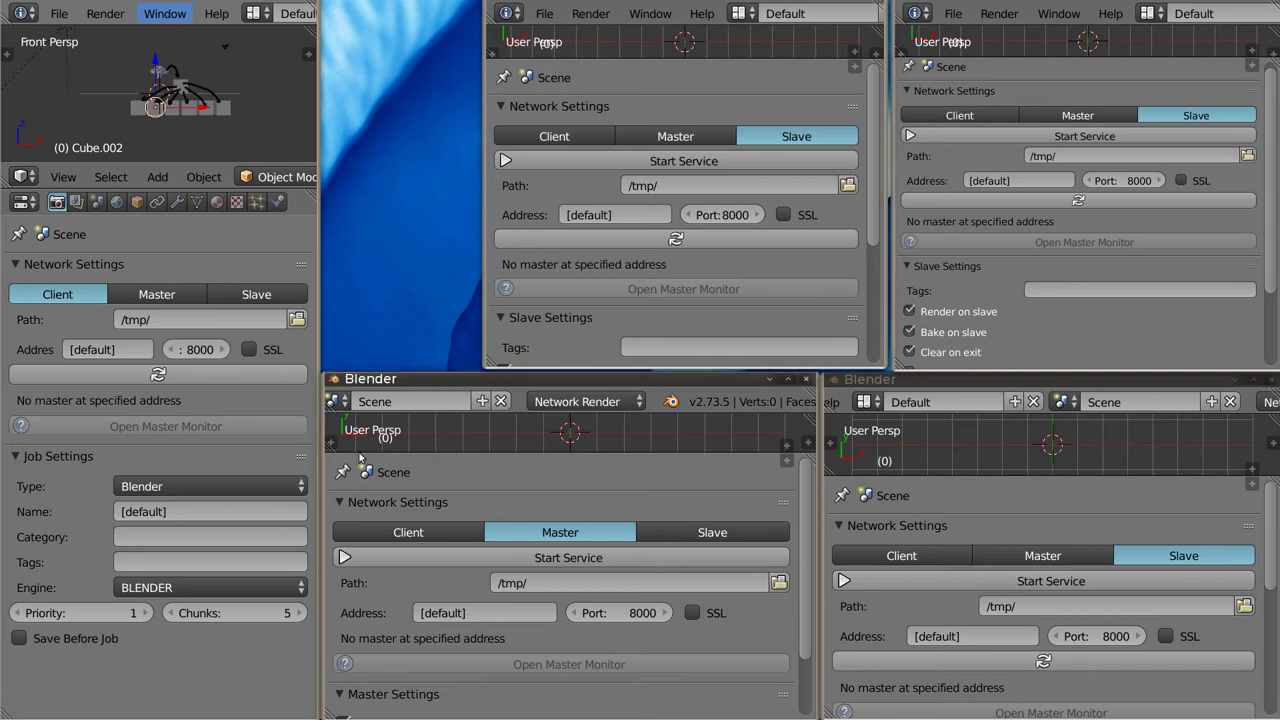
left_click_drag(314, 482, 370, 480)
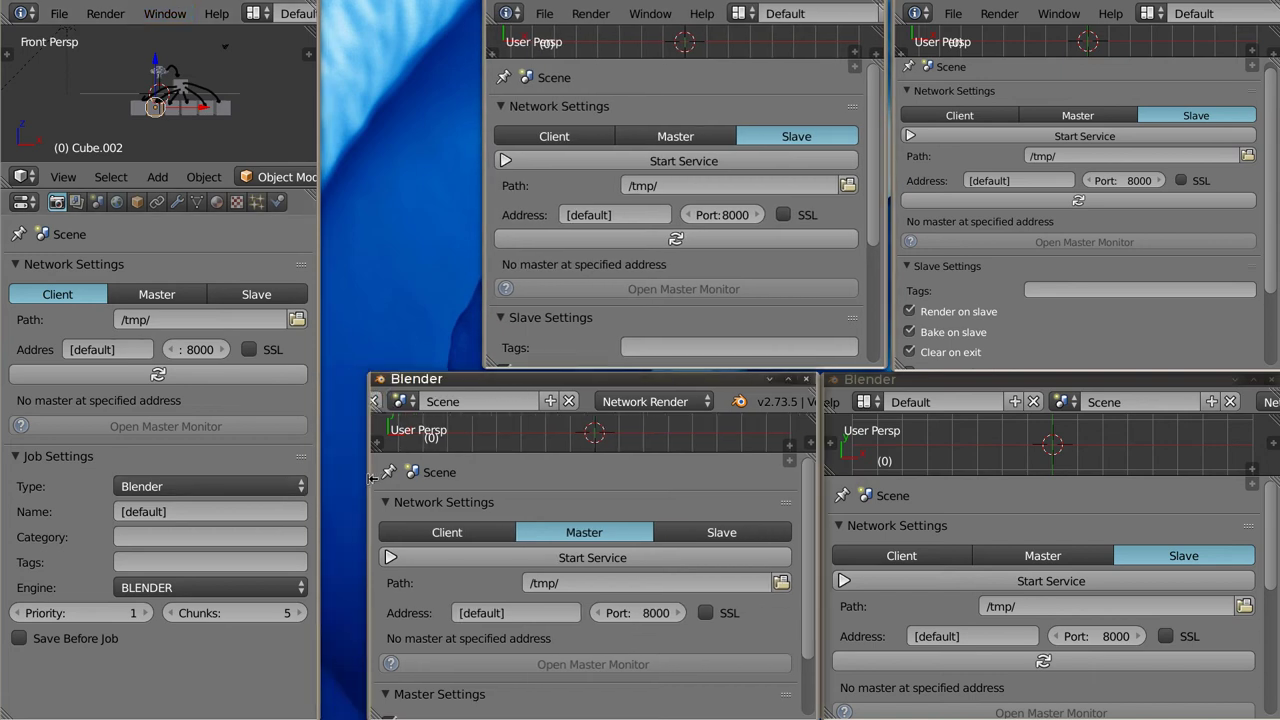
left_click_drag(321, 279, 367, 279)
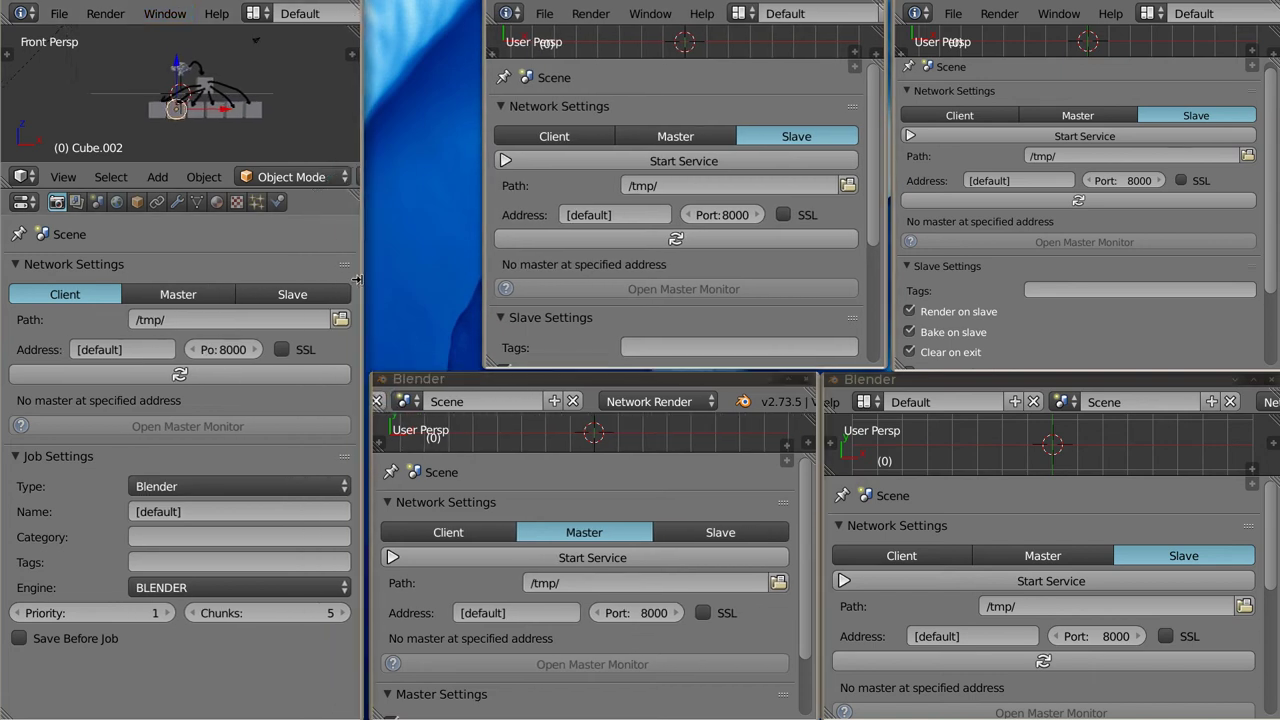
left_click_drag(486, 175, 370, 205)
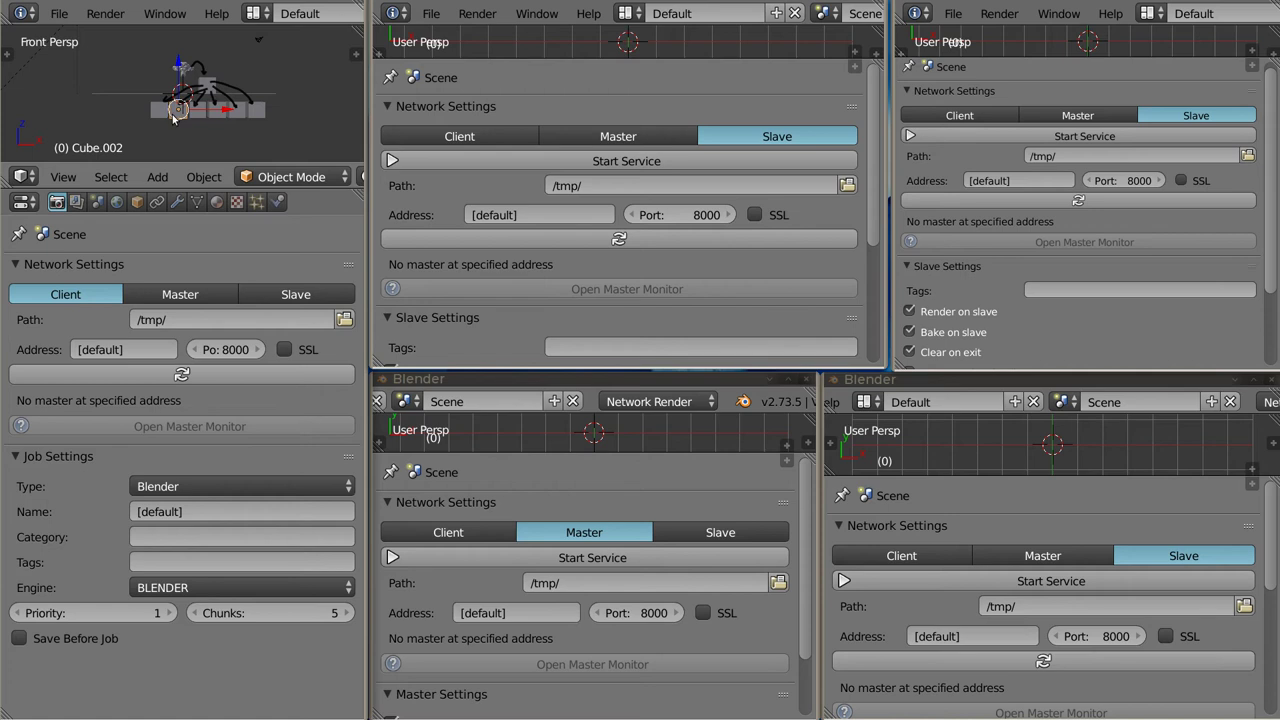
Step: Open the .blend file from the Blender bookmark's PROJEKTY > network-render folder
key("ctrl+o")
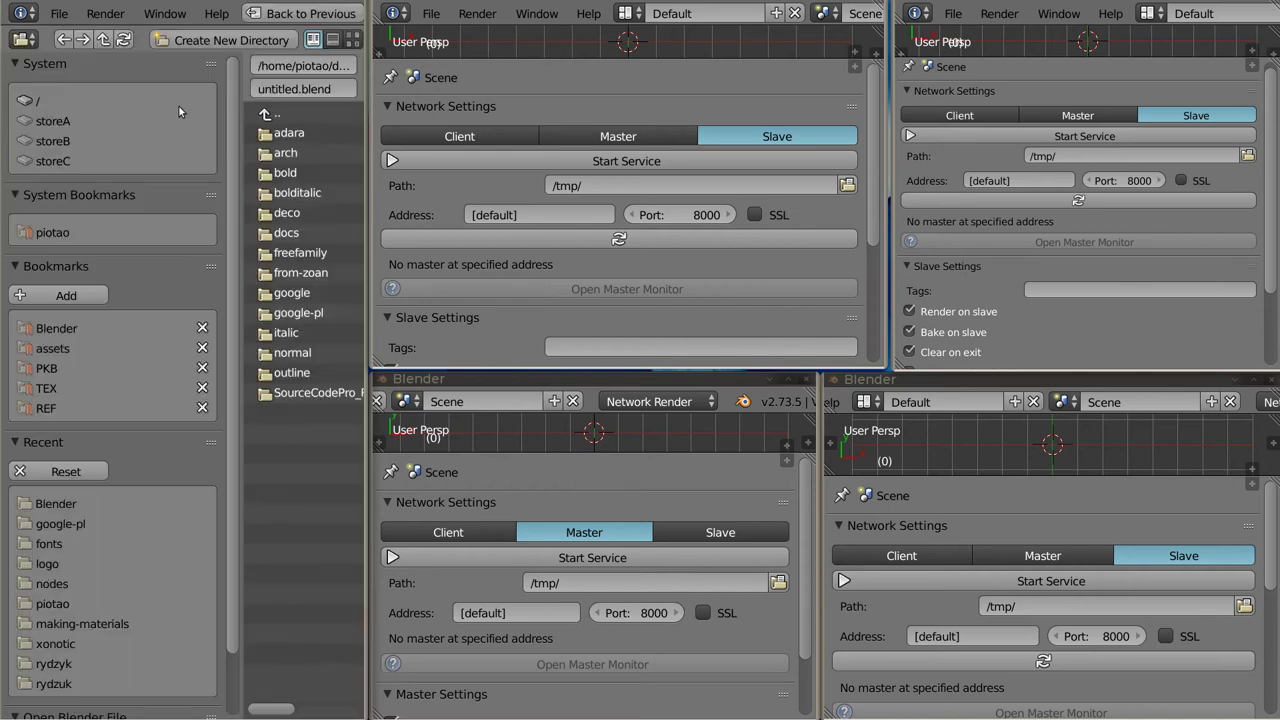
left_click_drag(241, 268, 200, 270)
left_click(56, 328)
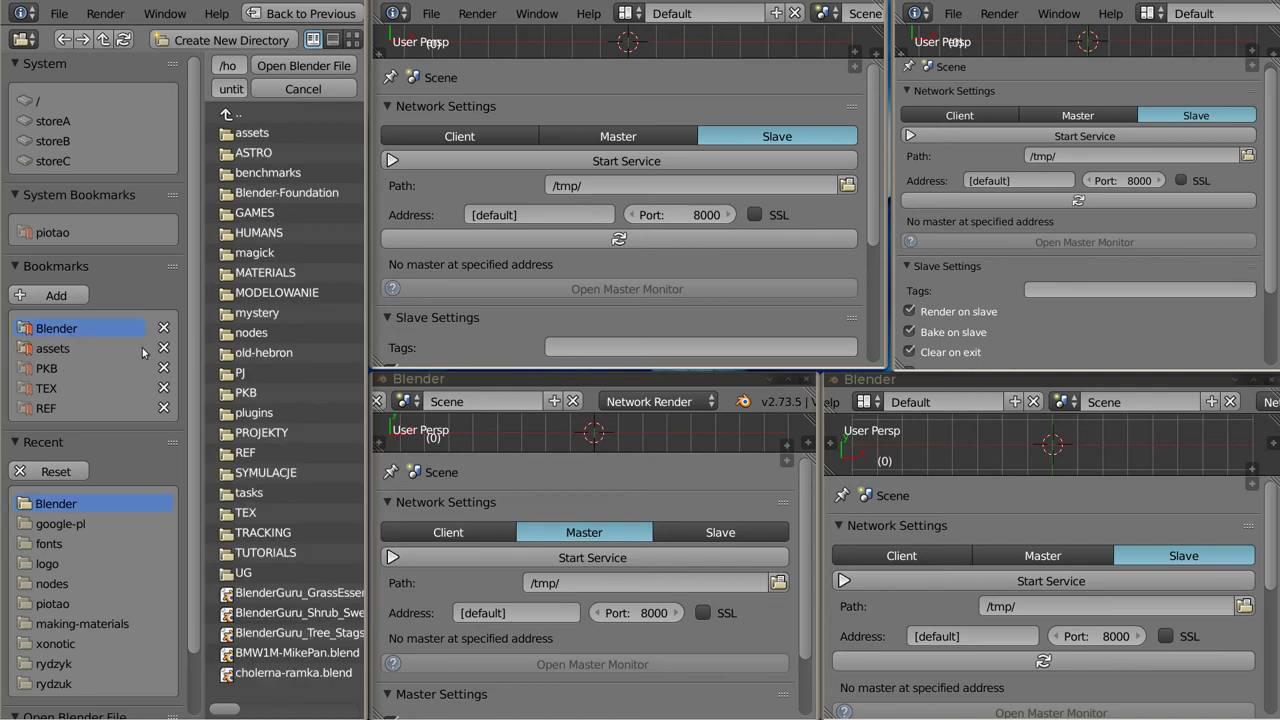
left_click(256, 433)
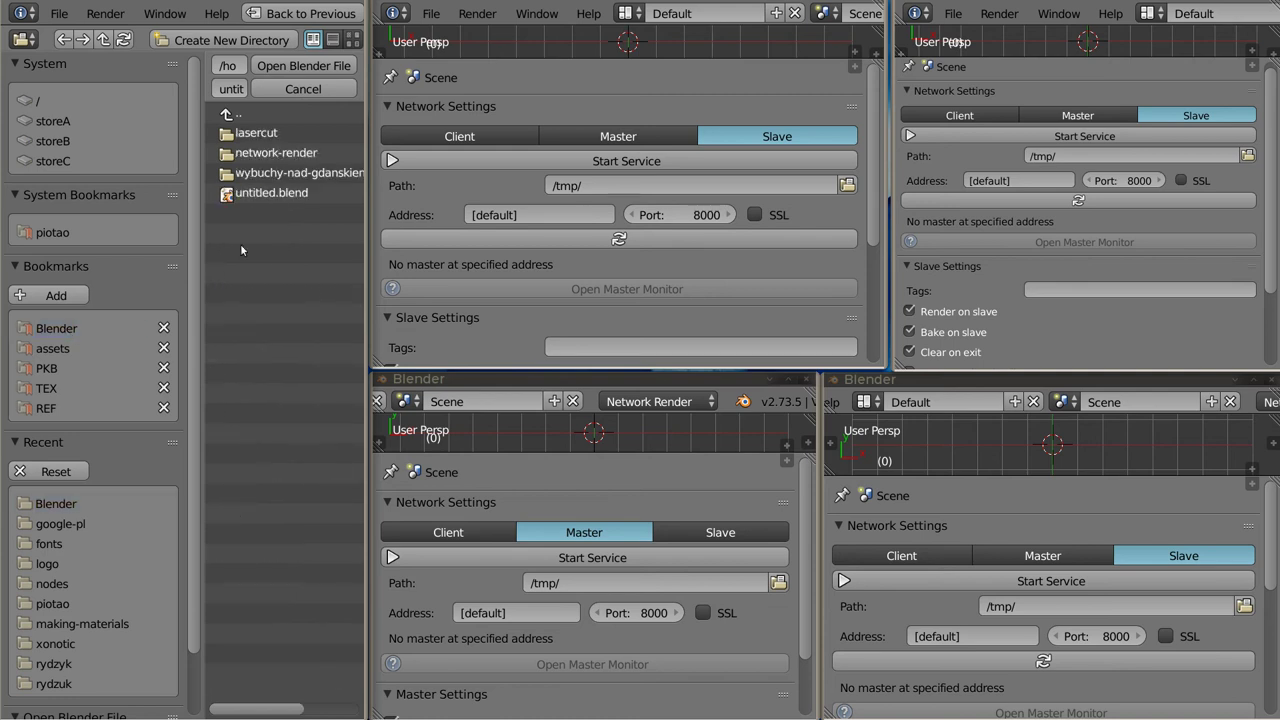
left_click(257, 172)
double_click(270, 133)
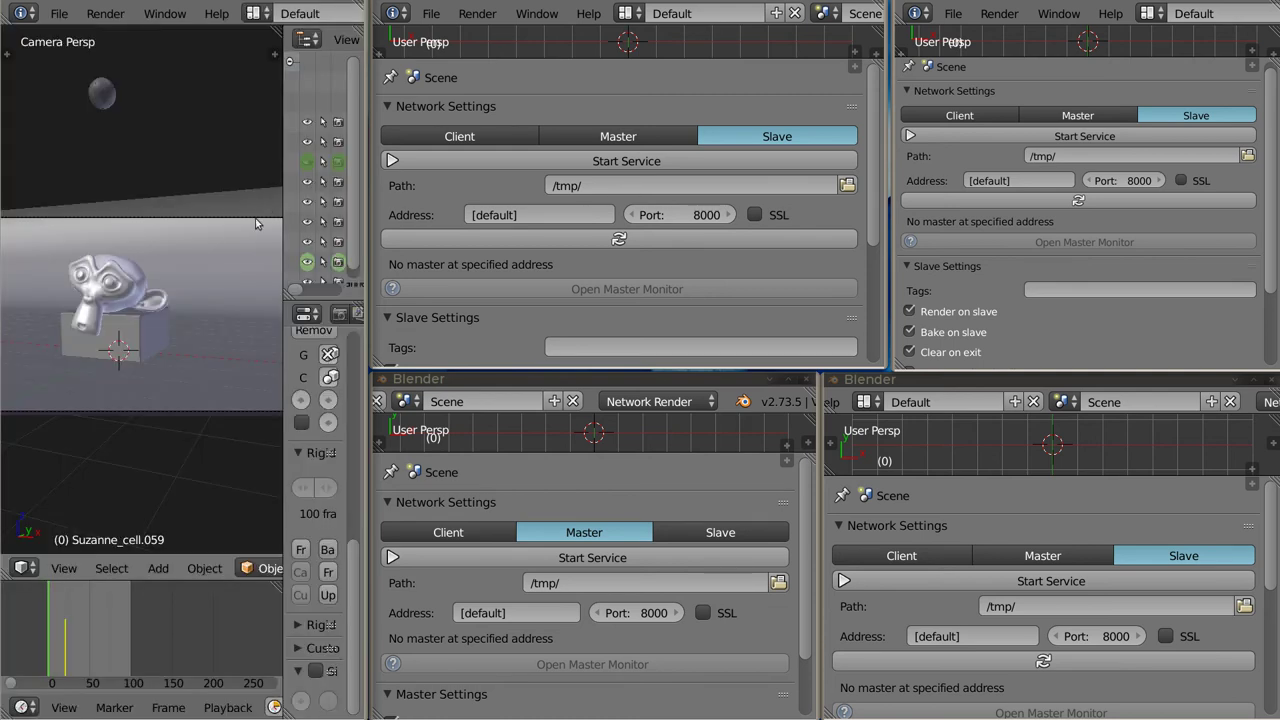
Step: Widen the side panels and switch the client's render engine to Network Render
left_click_drag(283, 106, 170, 106)
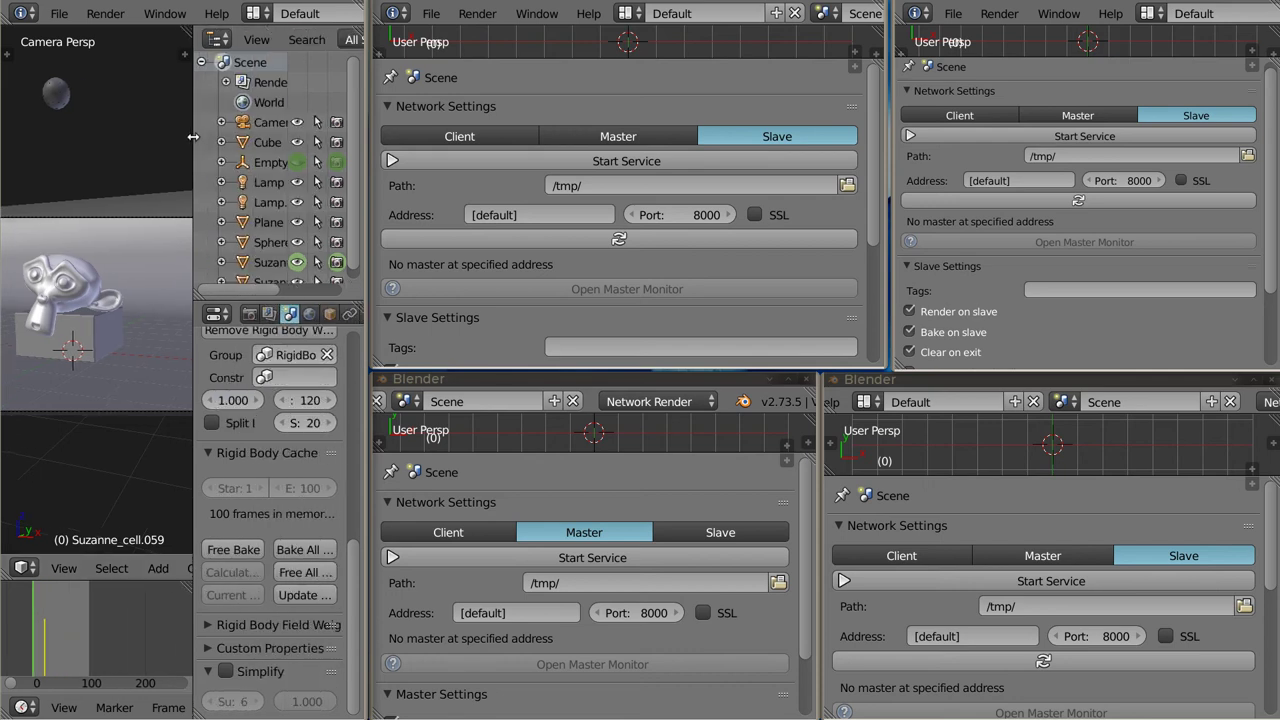
scroll(220, 14, "down", 5)
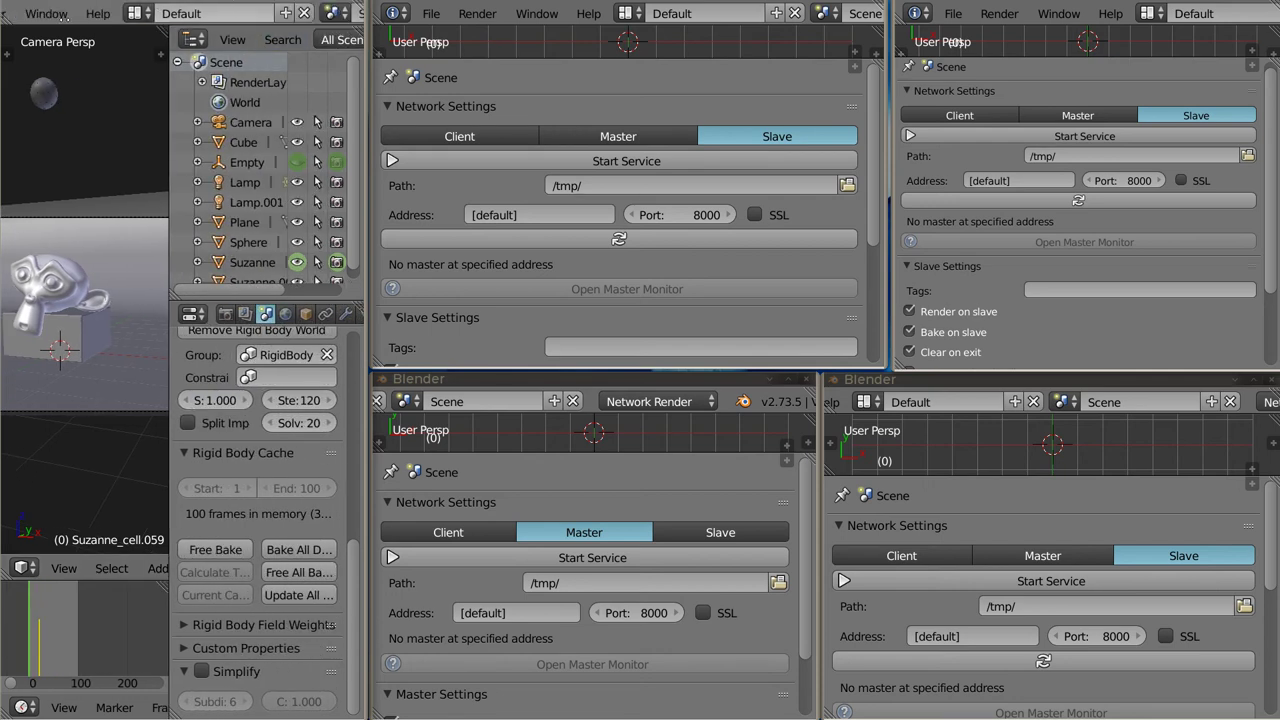
scroll(220, 14, "down", 3)
left_click(170, 10)
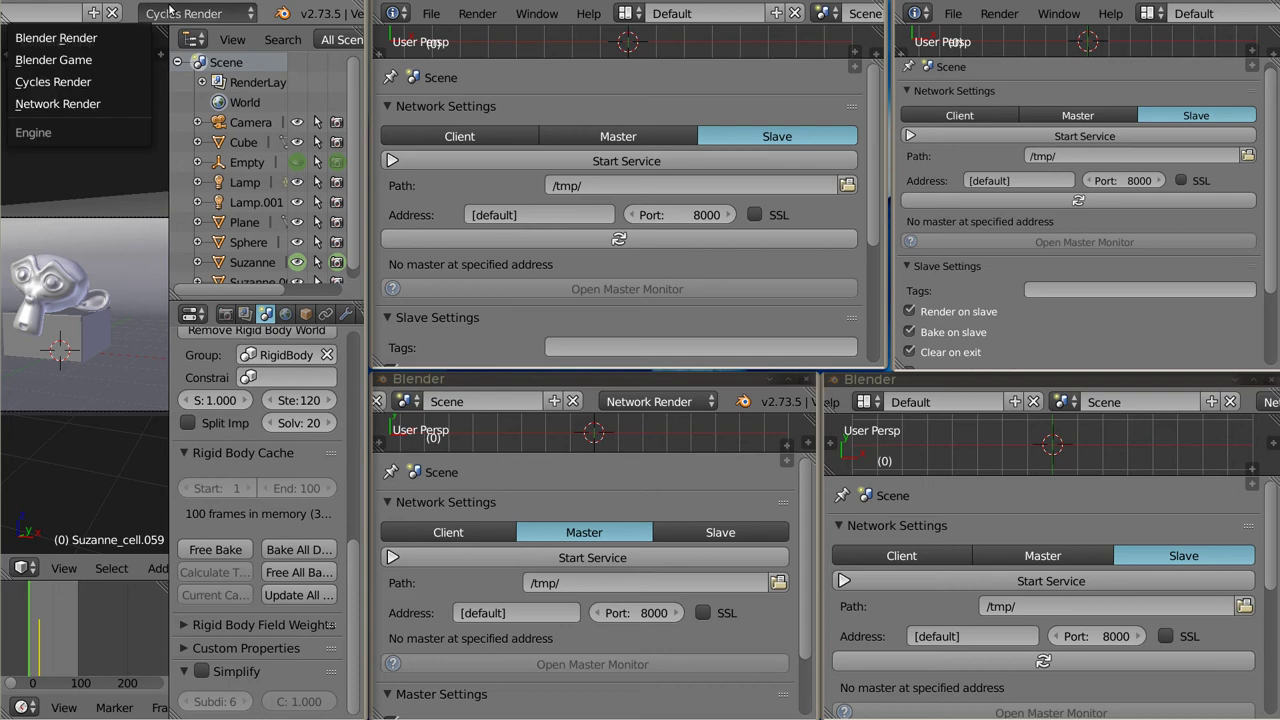
left_click(68, 108)
Step: Reduce the client window to a camera-view 3D viewport above an empty properties area
left_click_drag(168, 320, 95, 320)
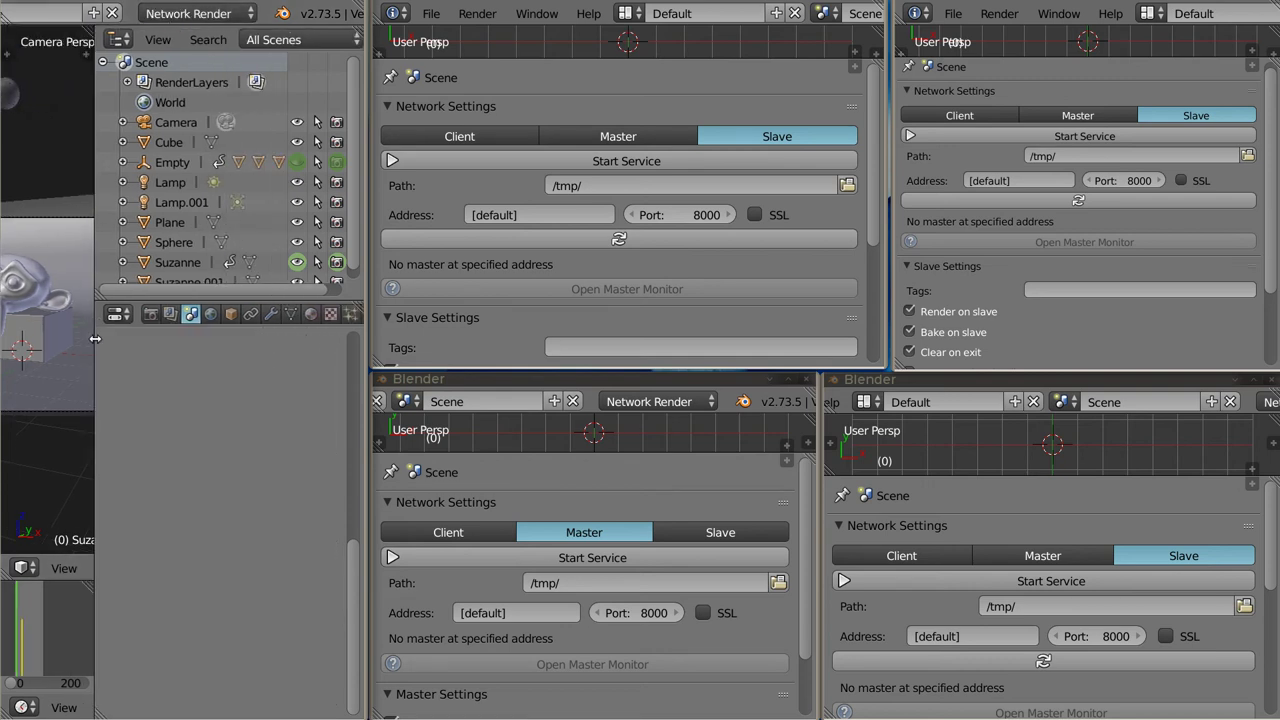
left_click_drag(357, 305, 319, 222)
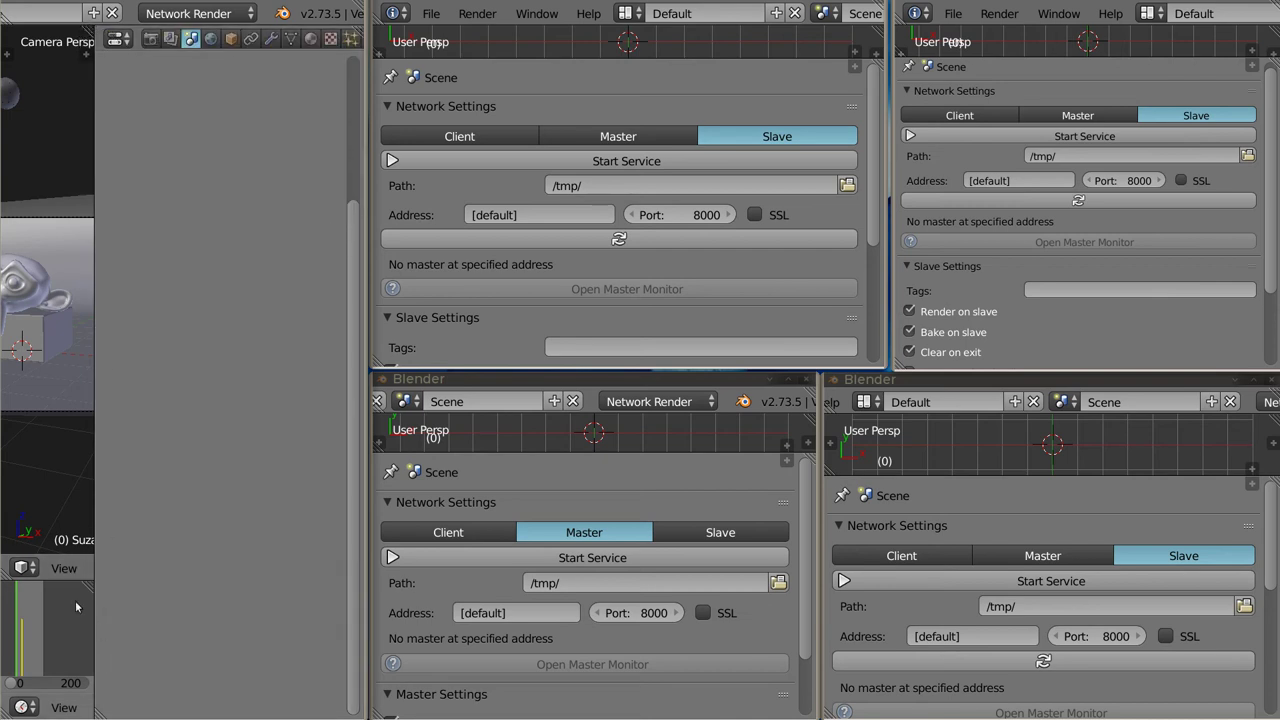
left_click_drag(93, 554, 83, 637)
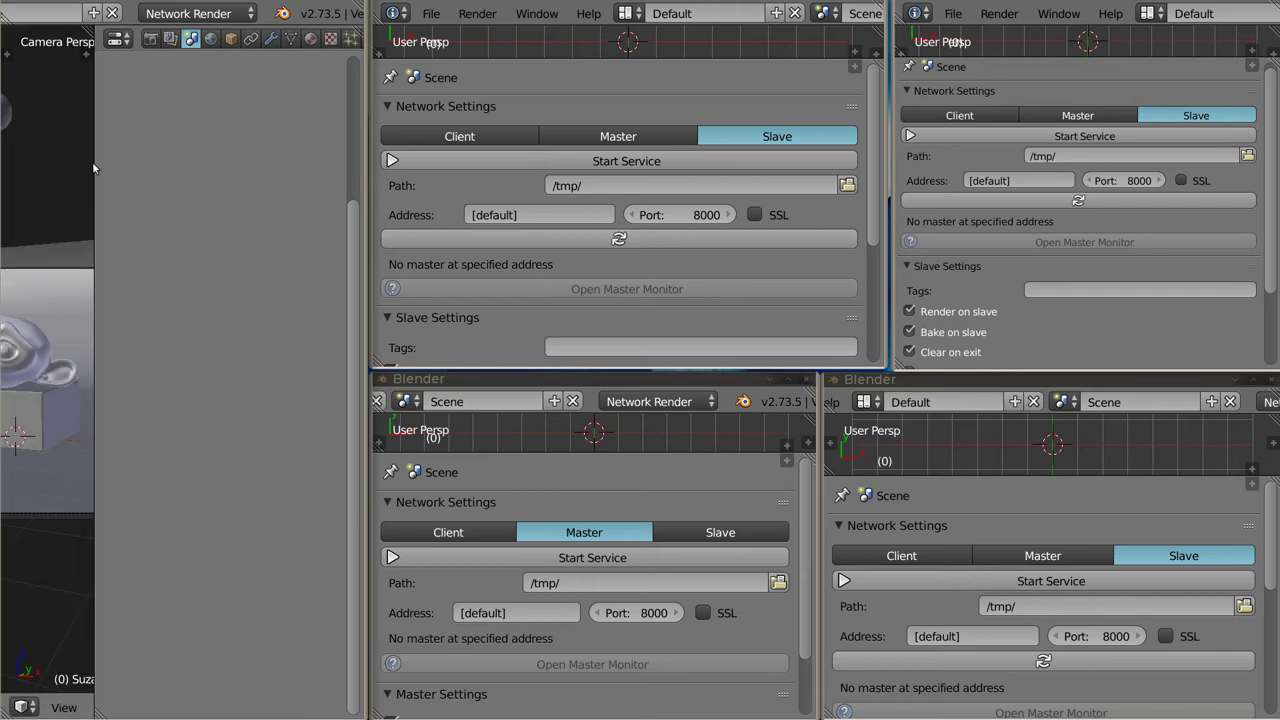
left_click_drag(88, 30, 161, 82)
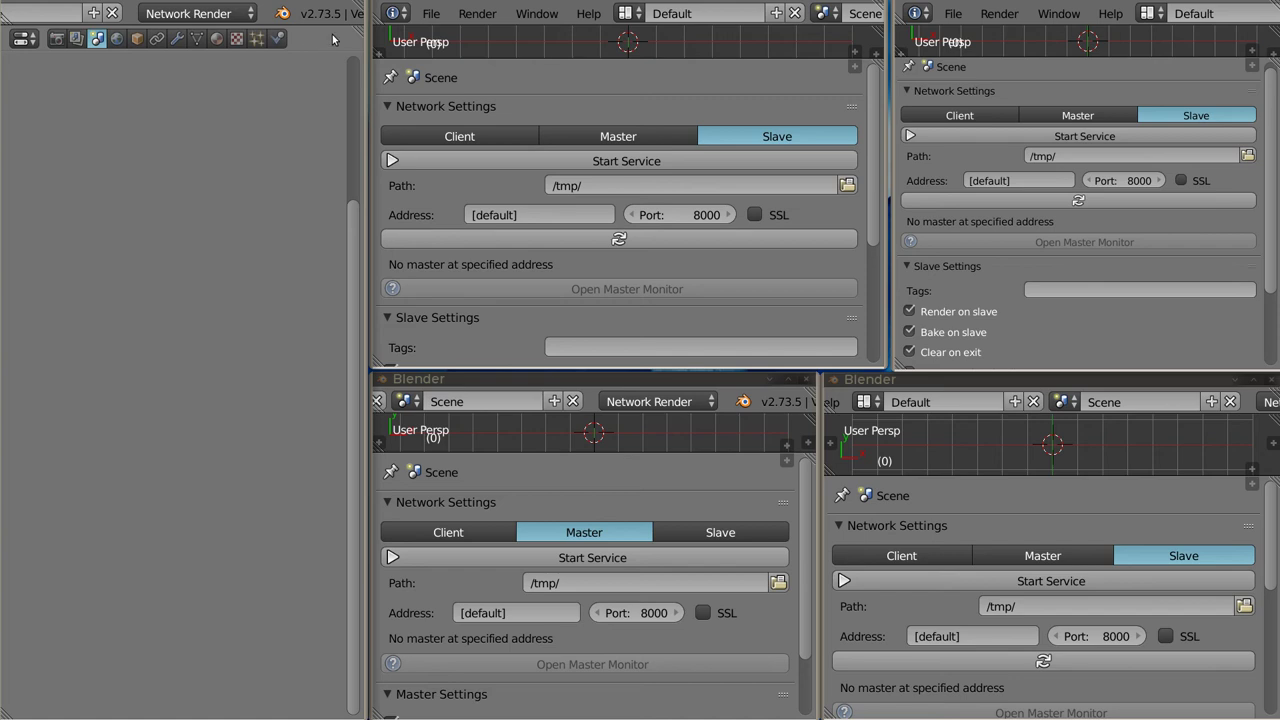
left_click_drag(350, 34, 234, 297)
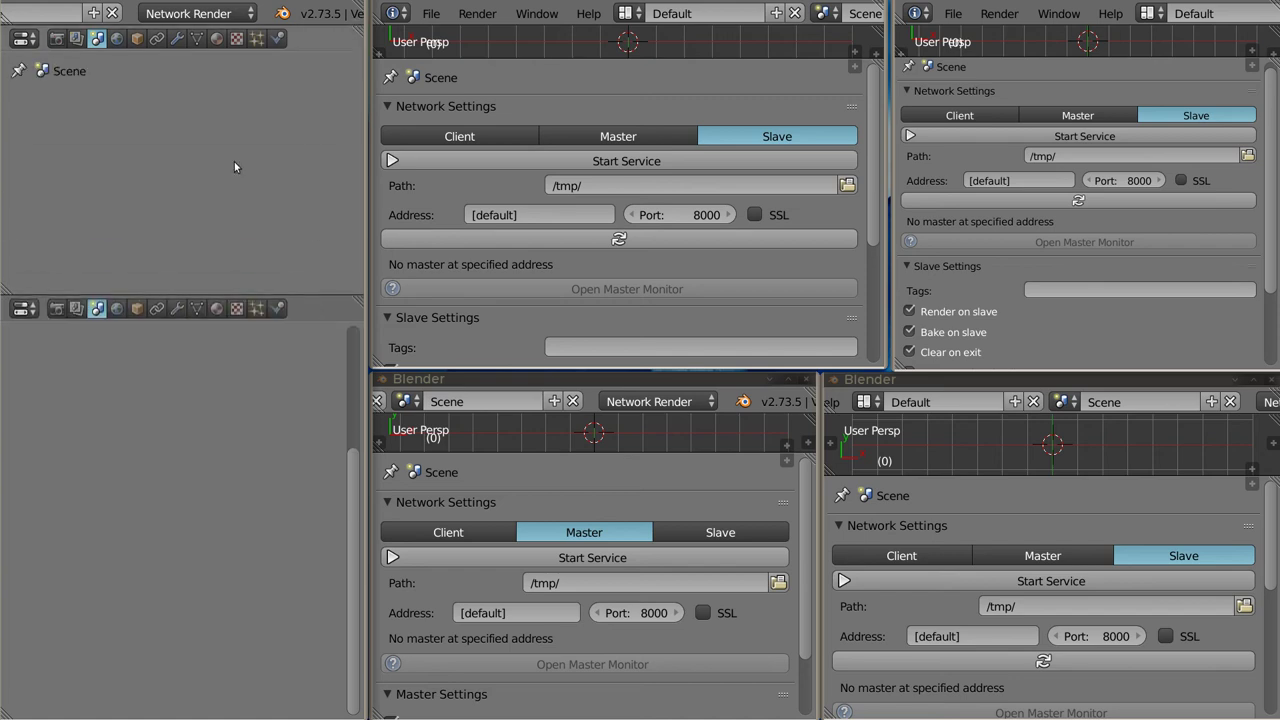
key("shift+F5")
key("KP_0")
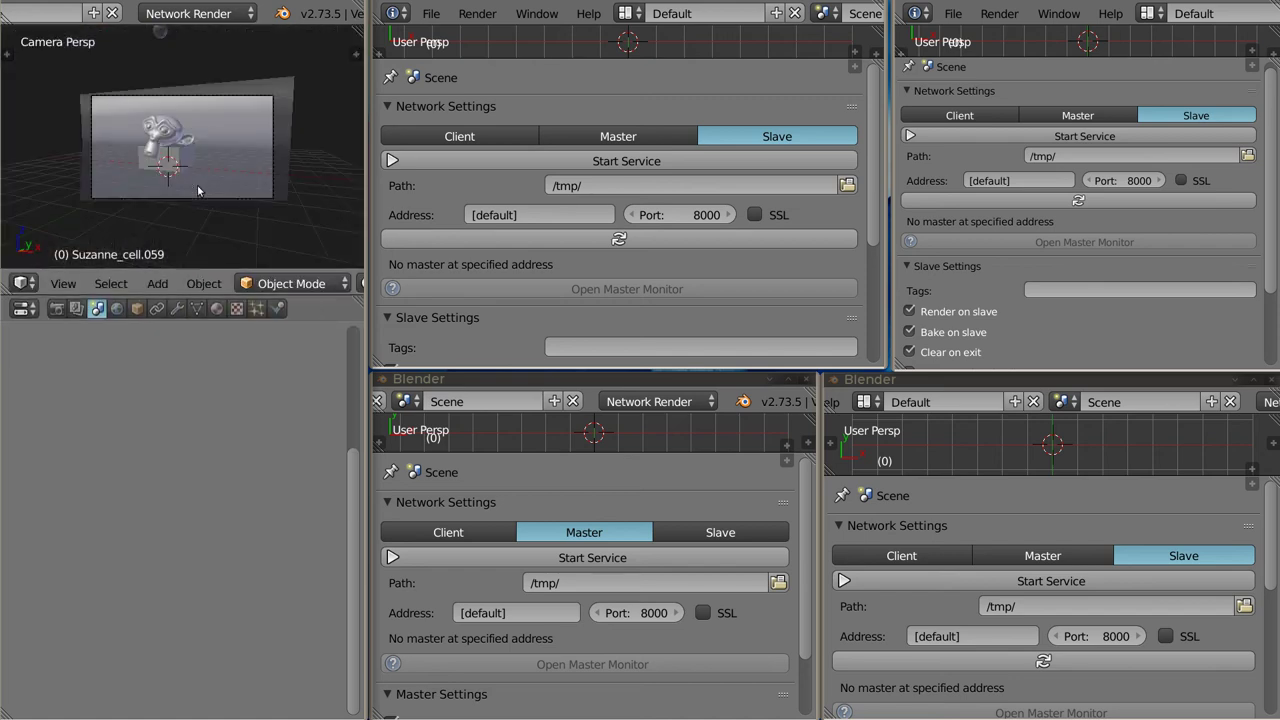
Step: Preview the shattering animation with Alt+A, then stop and rewind it
scroll(177, 160, "up", 3)
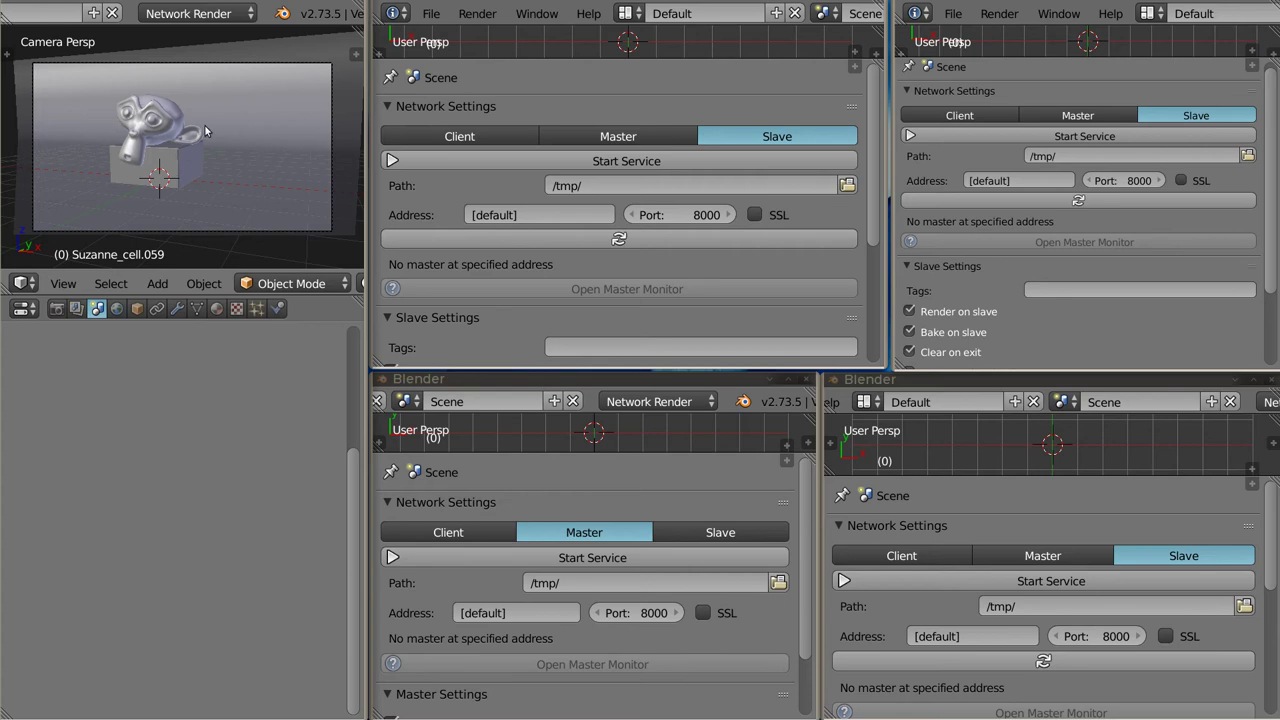
key("alt+a")
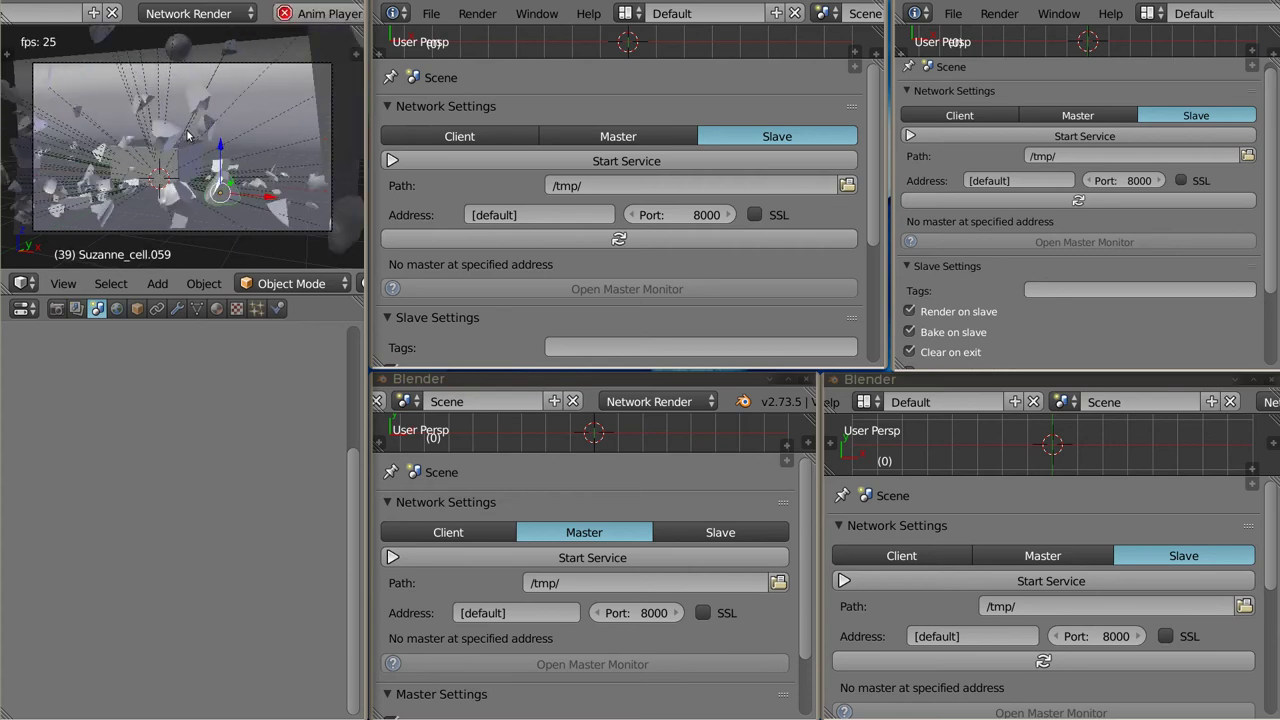
key("ctrl+o")
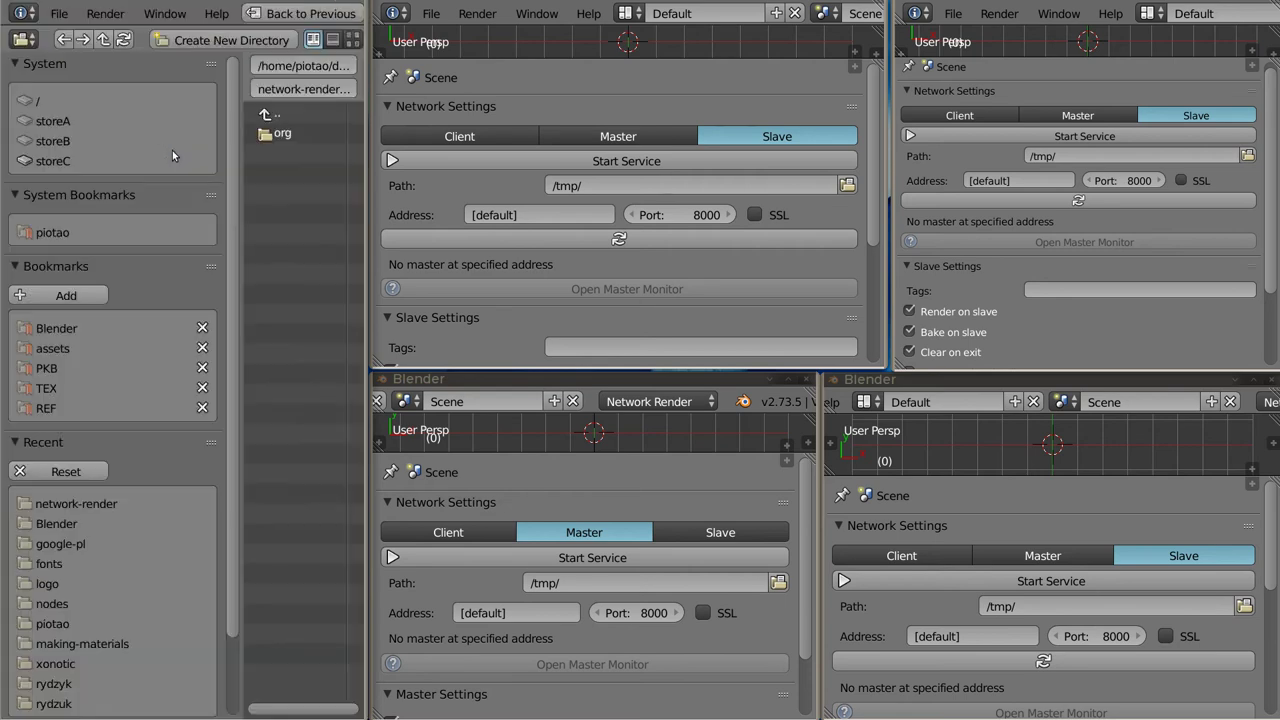
key("Escape")
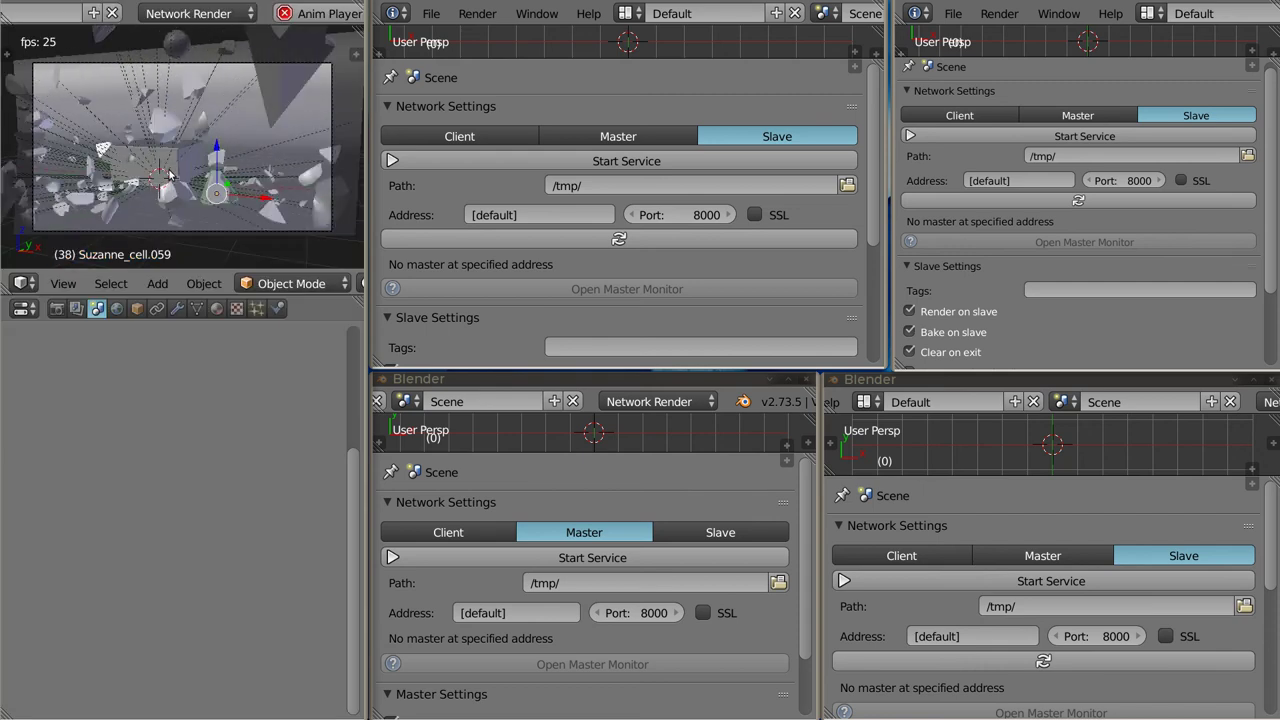
key("KP_0")
key("Escape")
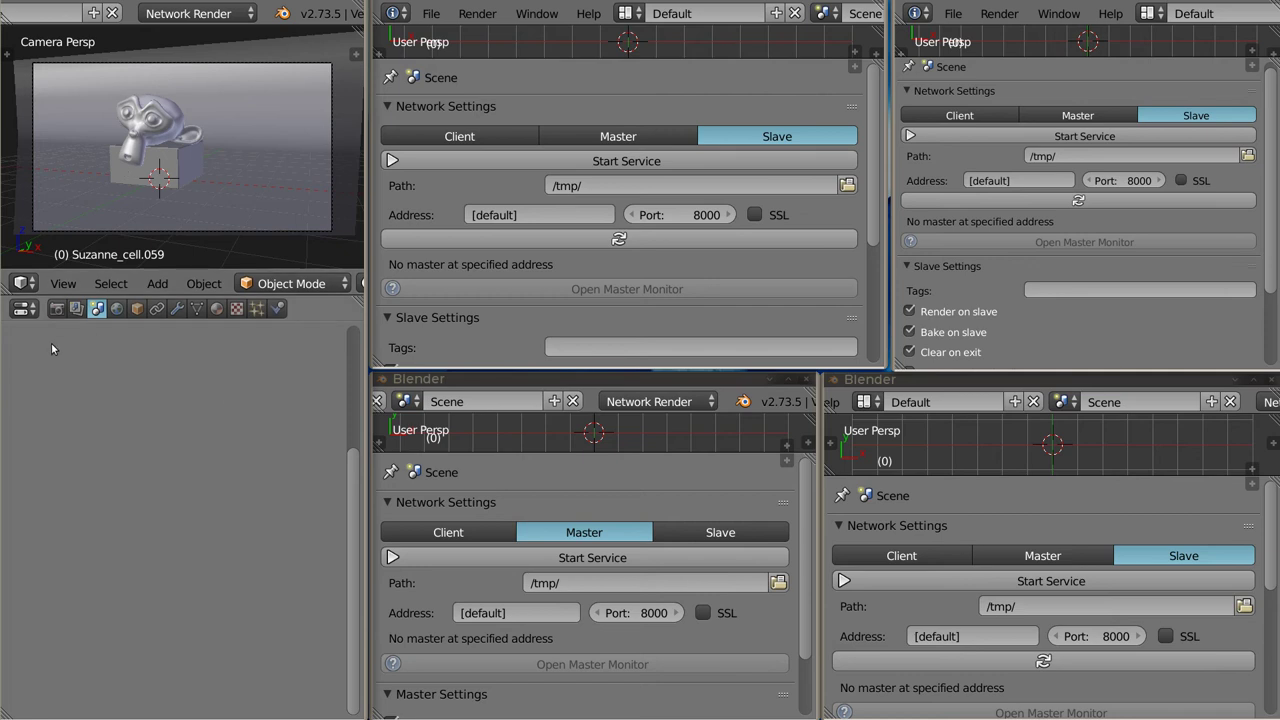
Step: Show the client's render settings and start the master's network rendering service
left_click(56, 309)
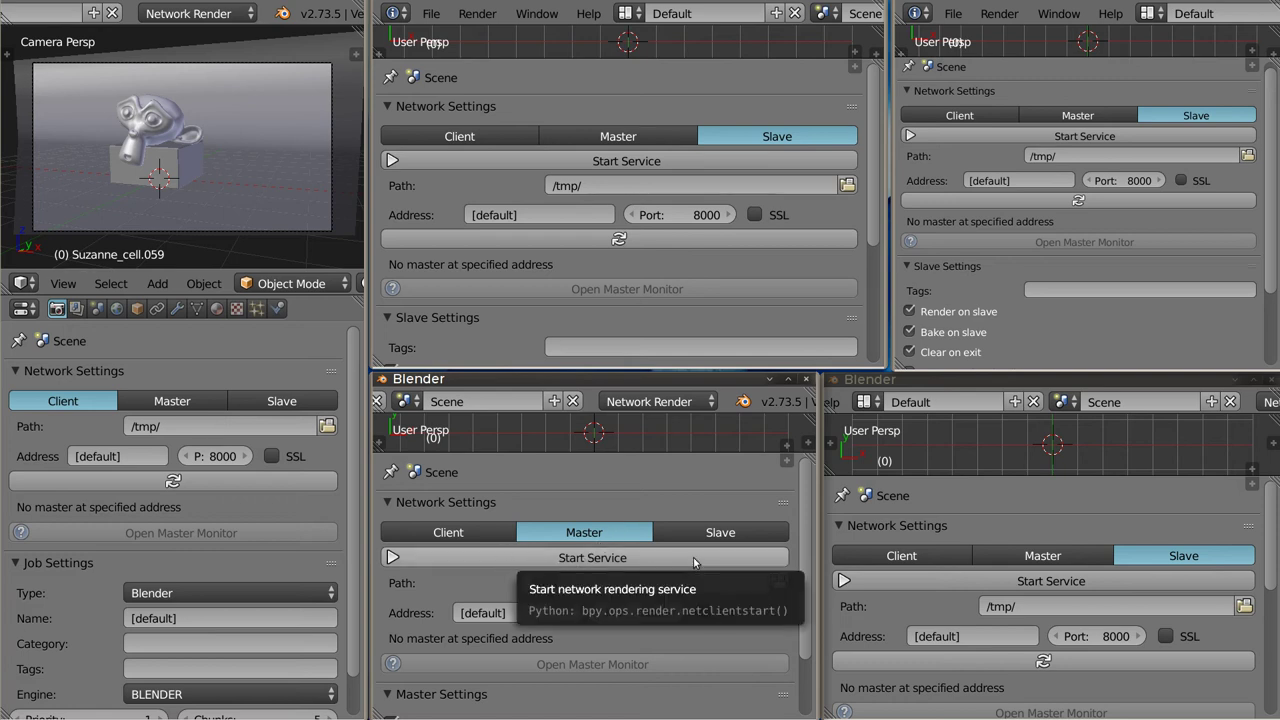
left_click(511, 558)
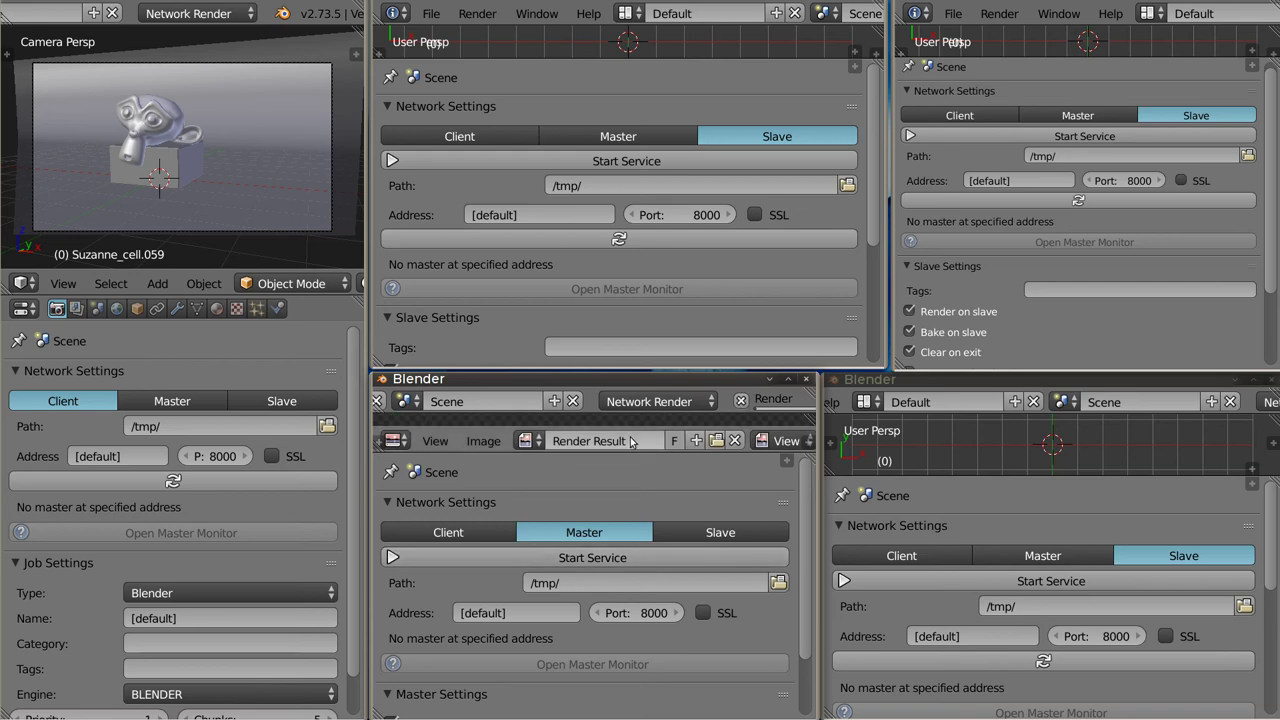
left_click_drag(626, 434, 629, 471)
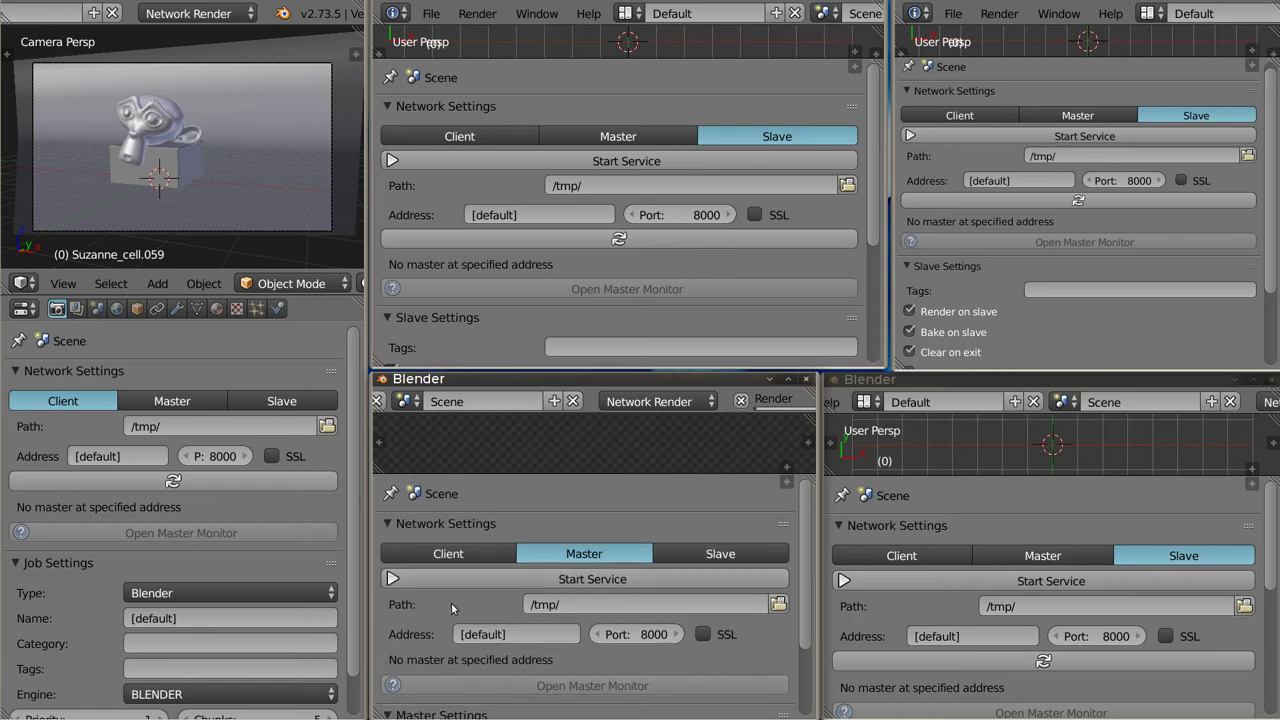
Step: Refresh a slave so it detects the running master at 192.168.1.14
scroll(451, 604, "down", 2)
scroll(451, 604, "down", 1)
scroll(451, 604, "up", 3)
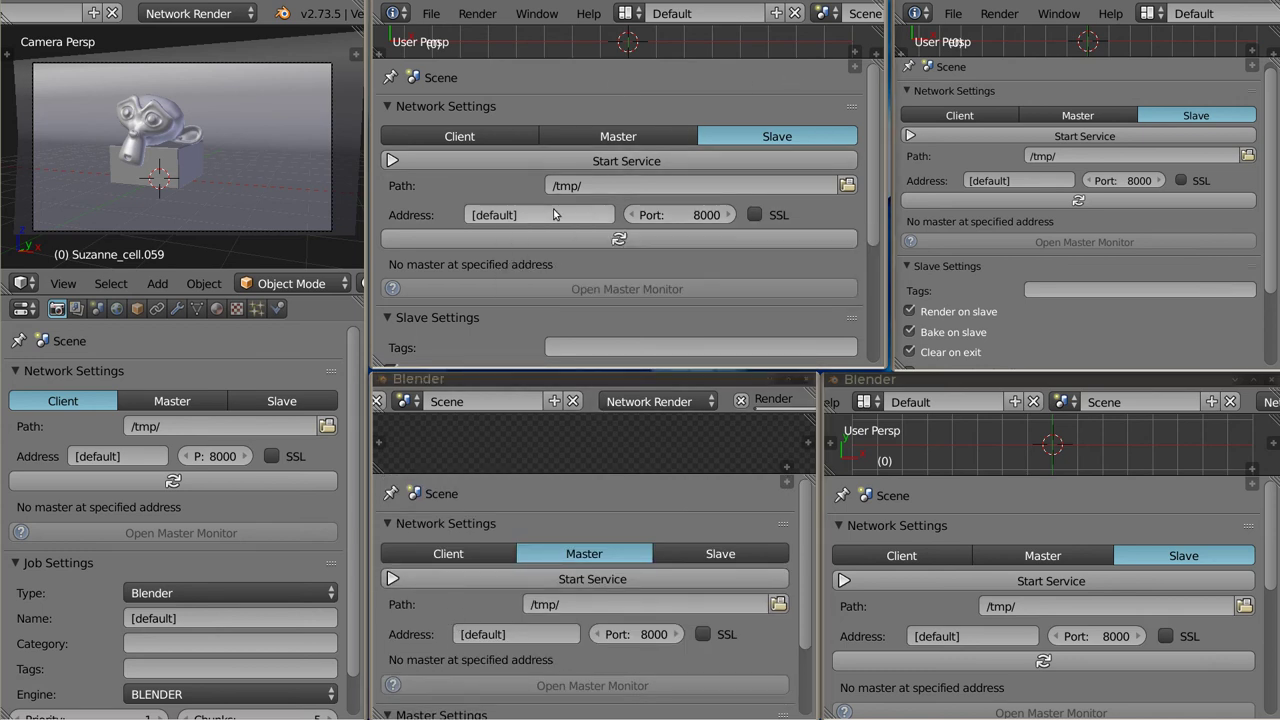
left_click(620, 240)
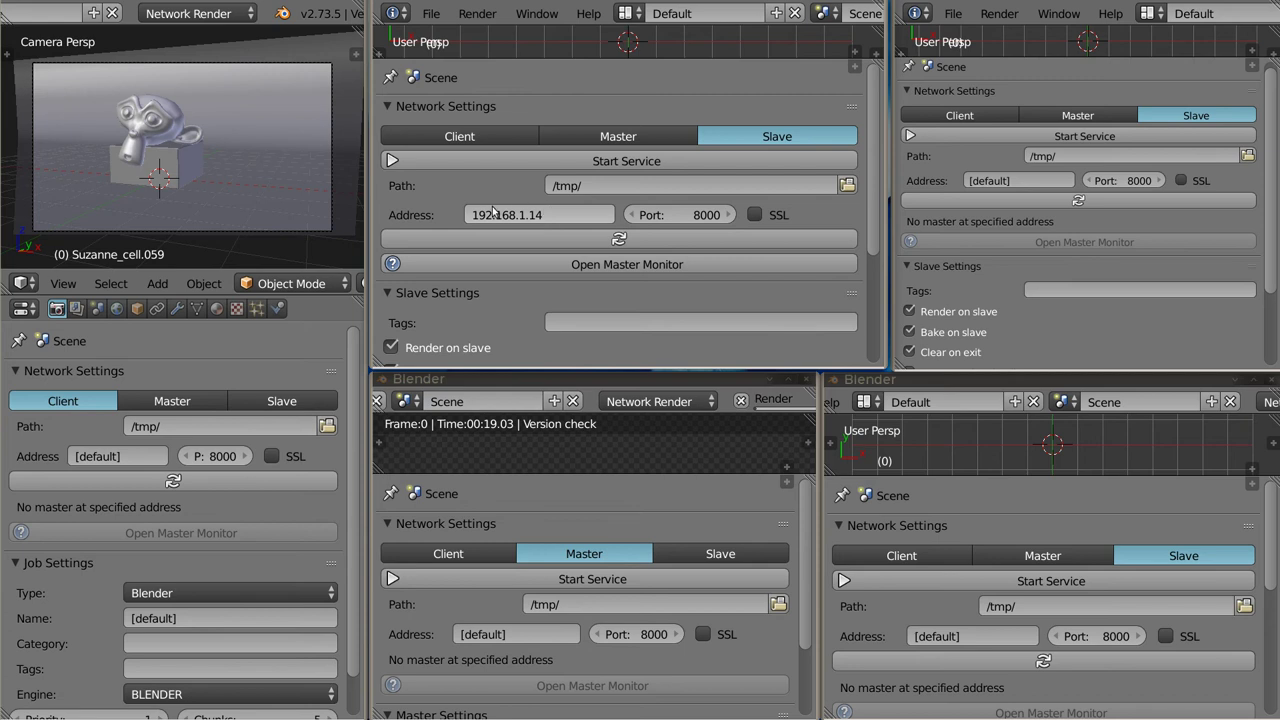
Step: Copy 192.168.1.14 from the slave and paste it into the master's Address field
left_click(574, 217)
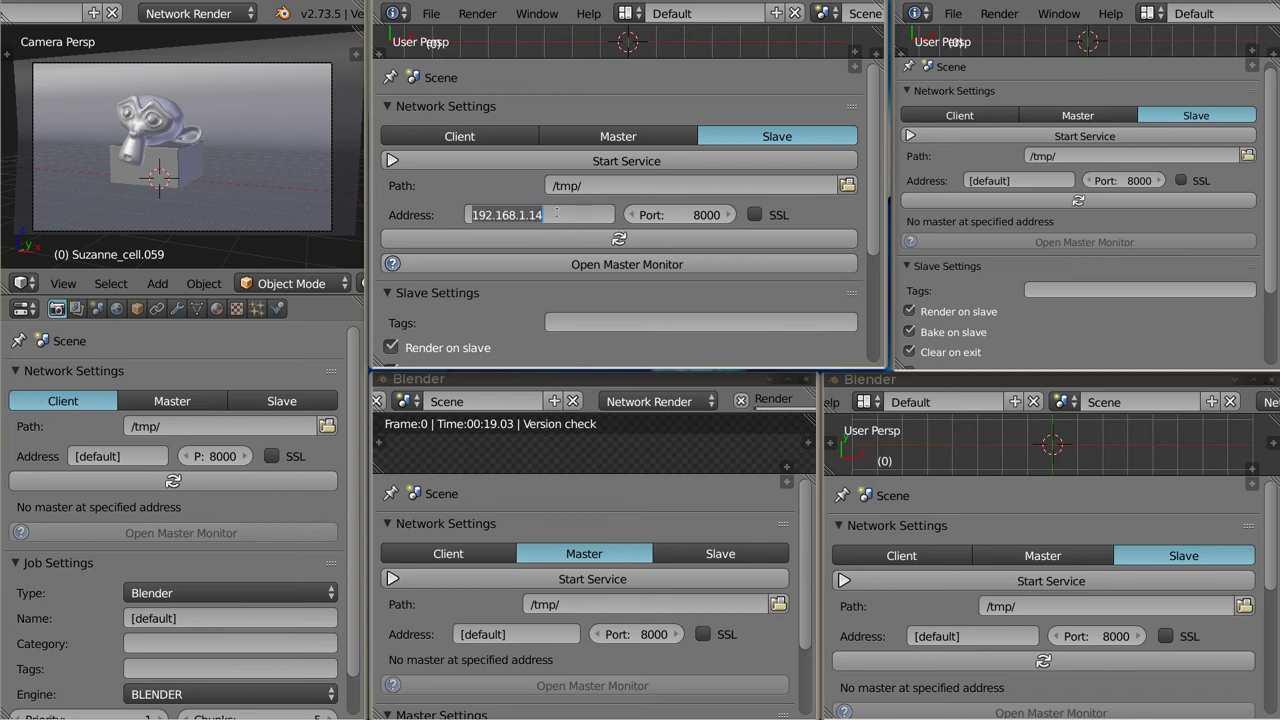
type("192.168.1.14")
left_click(516, 634)
key("Return")
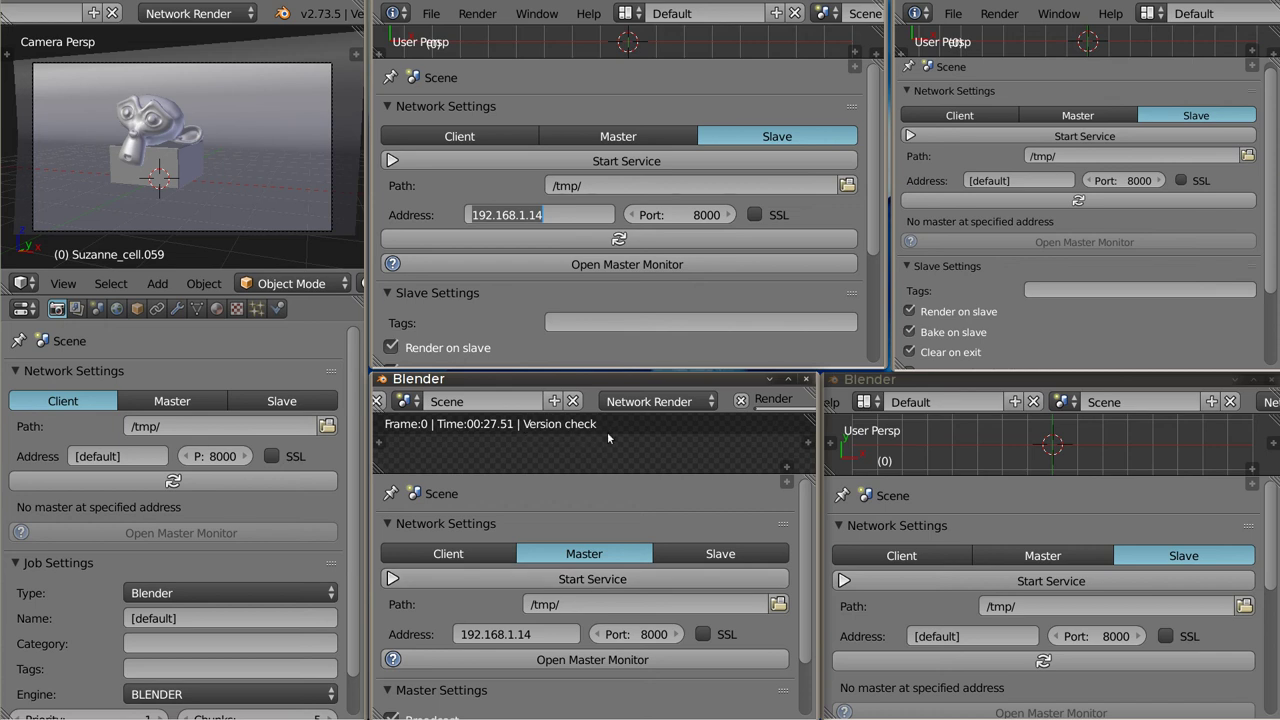
scroll(609, 493, "down", 2)
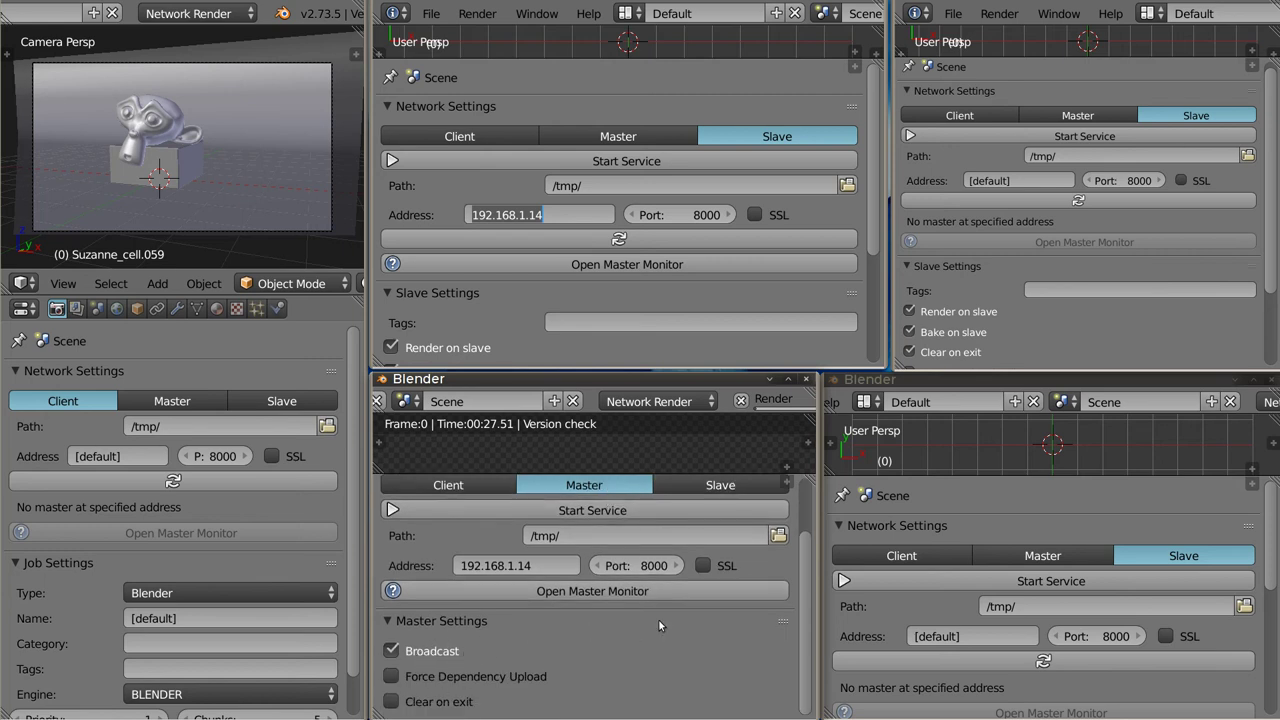
scroll(659, 622, "up", 2)
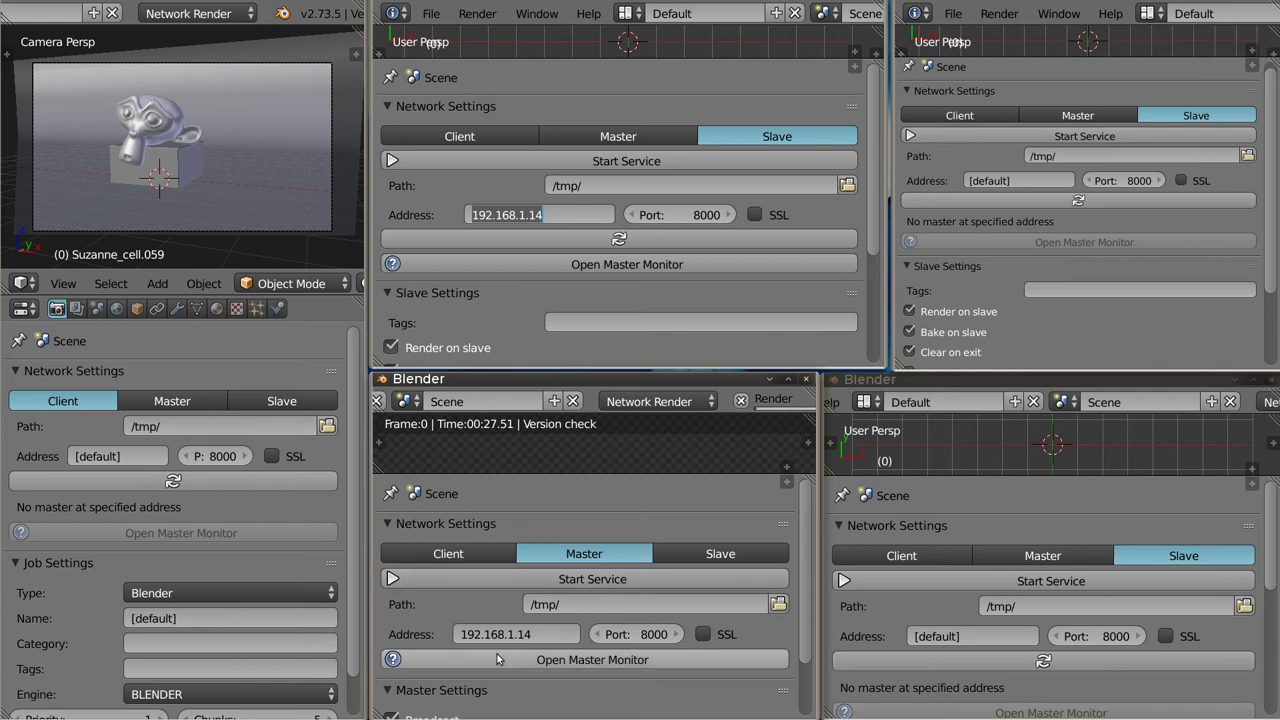
Step: Open the NetRender master monitor in Firefox, confirm its Jobs and Slaves tables are empty, then hide it
left_click(681, 661)
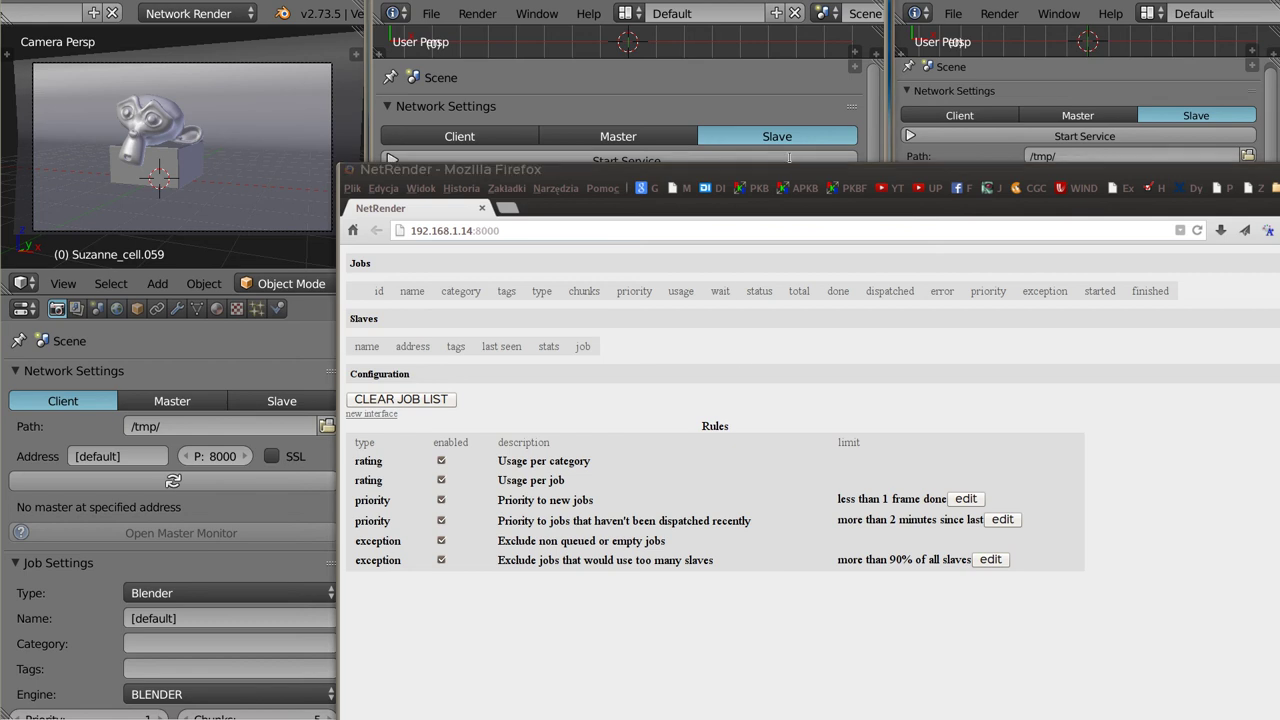
left_click_drag(785, 170, 512, 77)
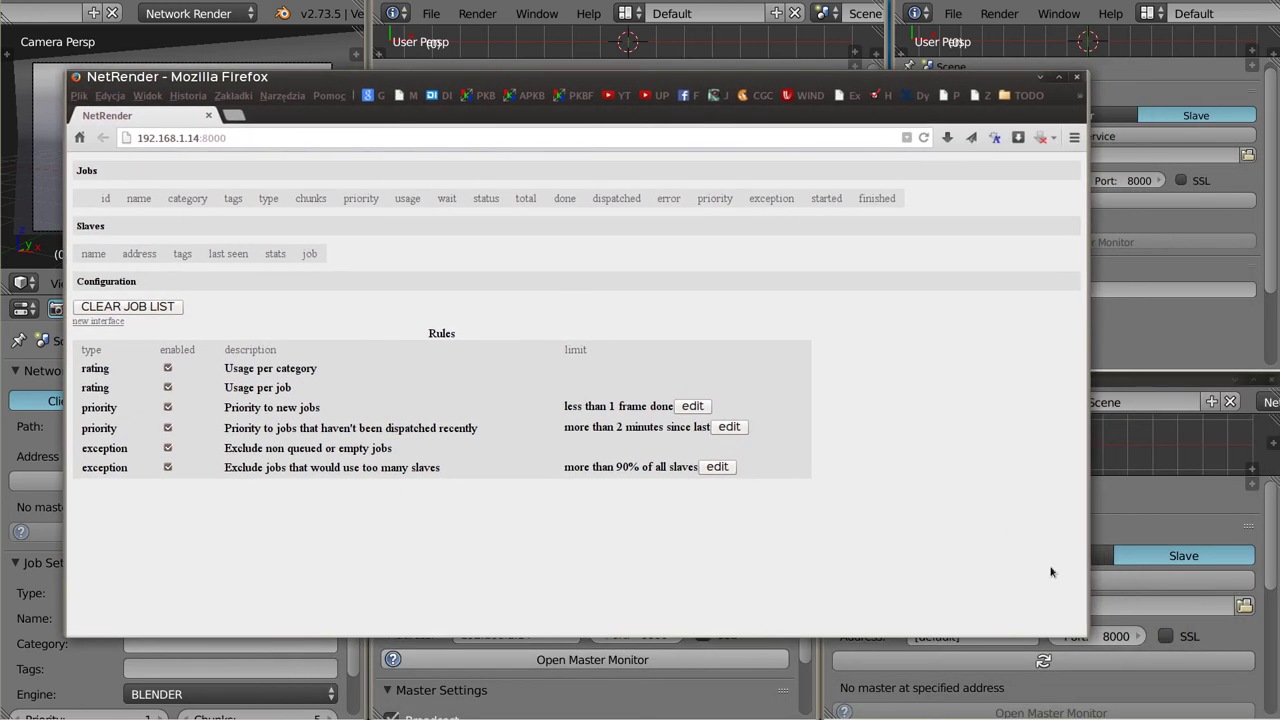
left_click(1078, 636)
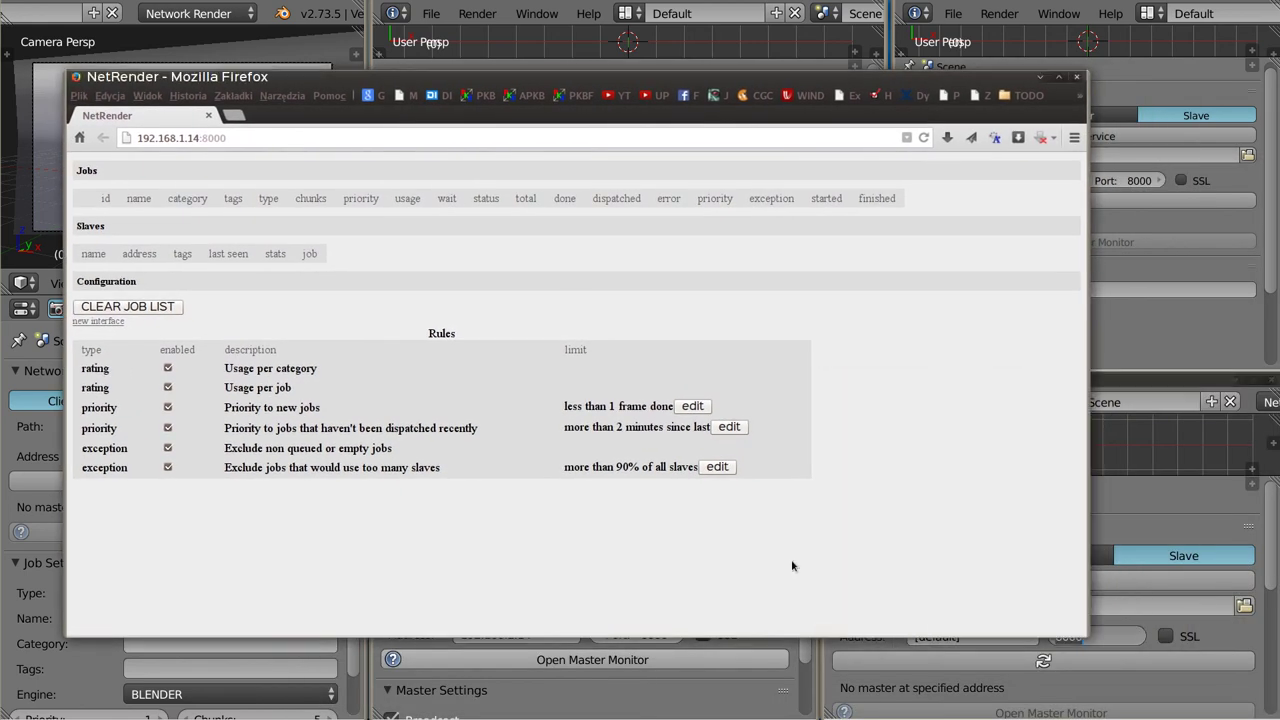
left_click_drag(1084, 636, 1152, 686)
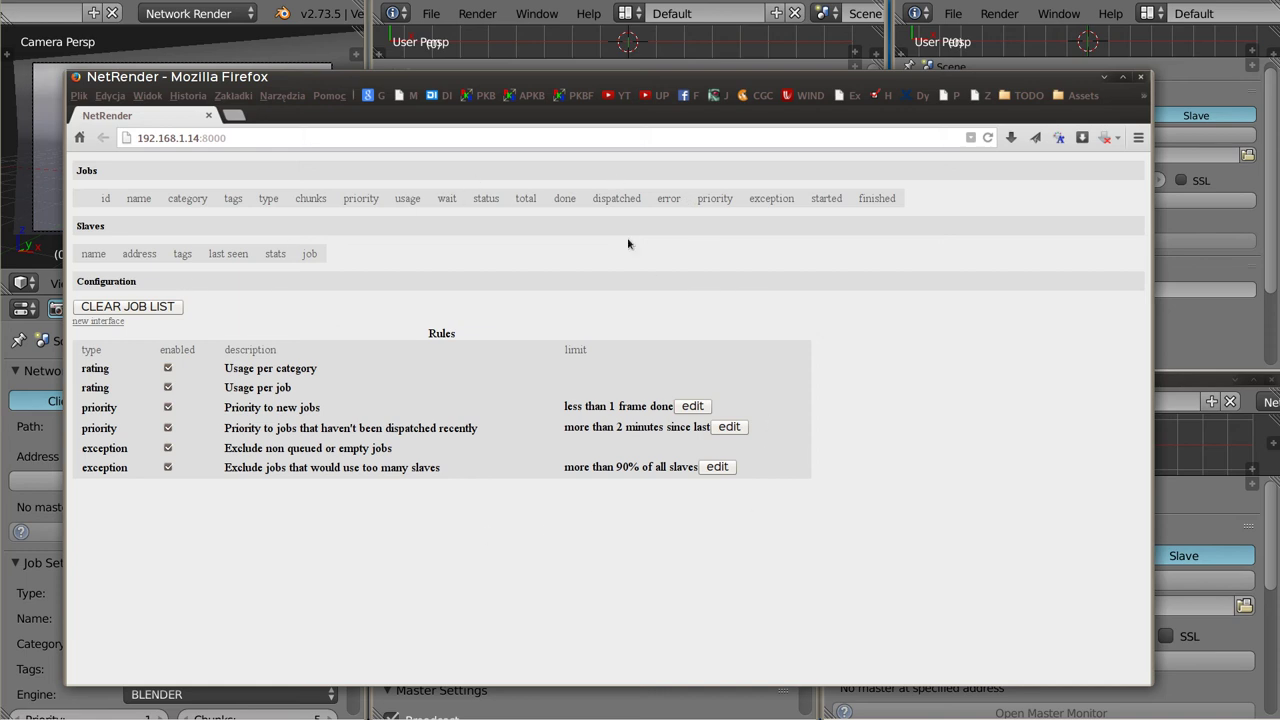
left_click_drag(666, 84, 675, 133)
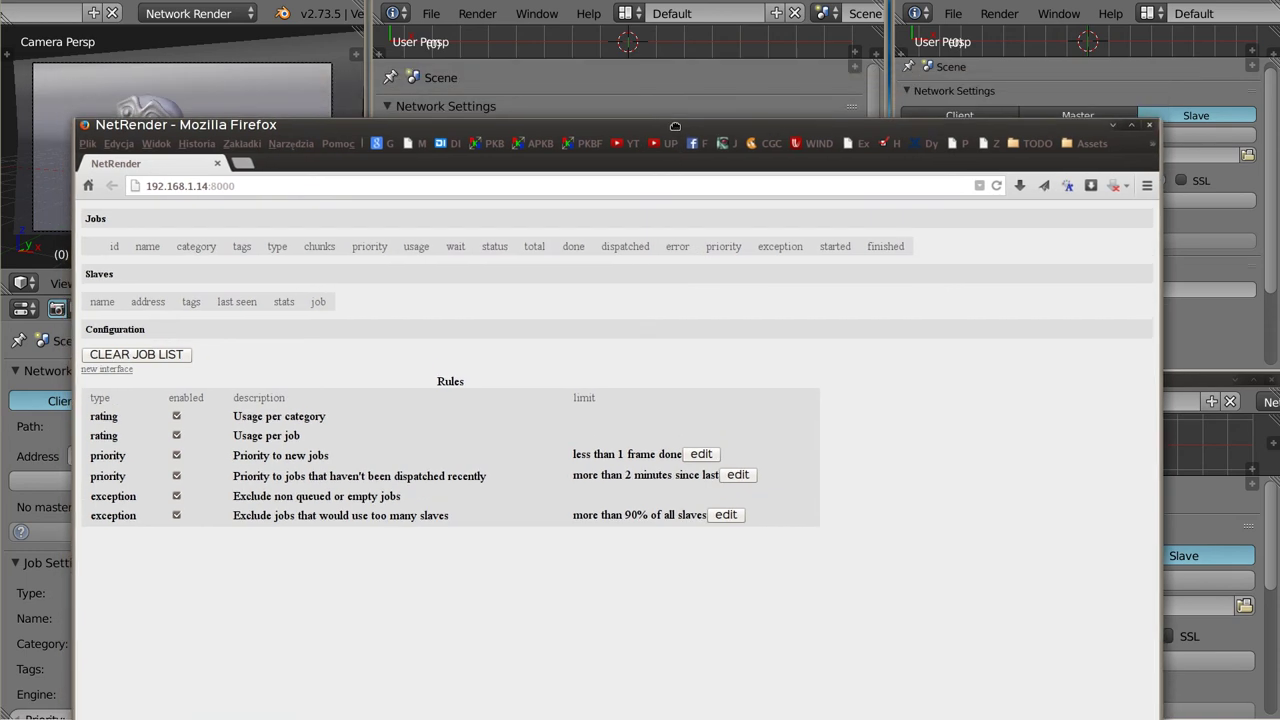
middle_click(668, 125)
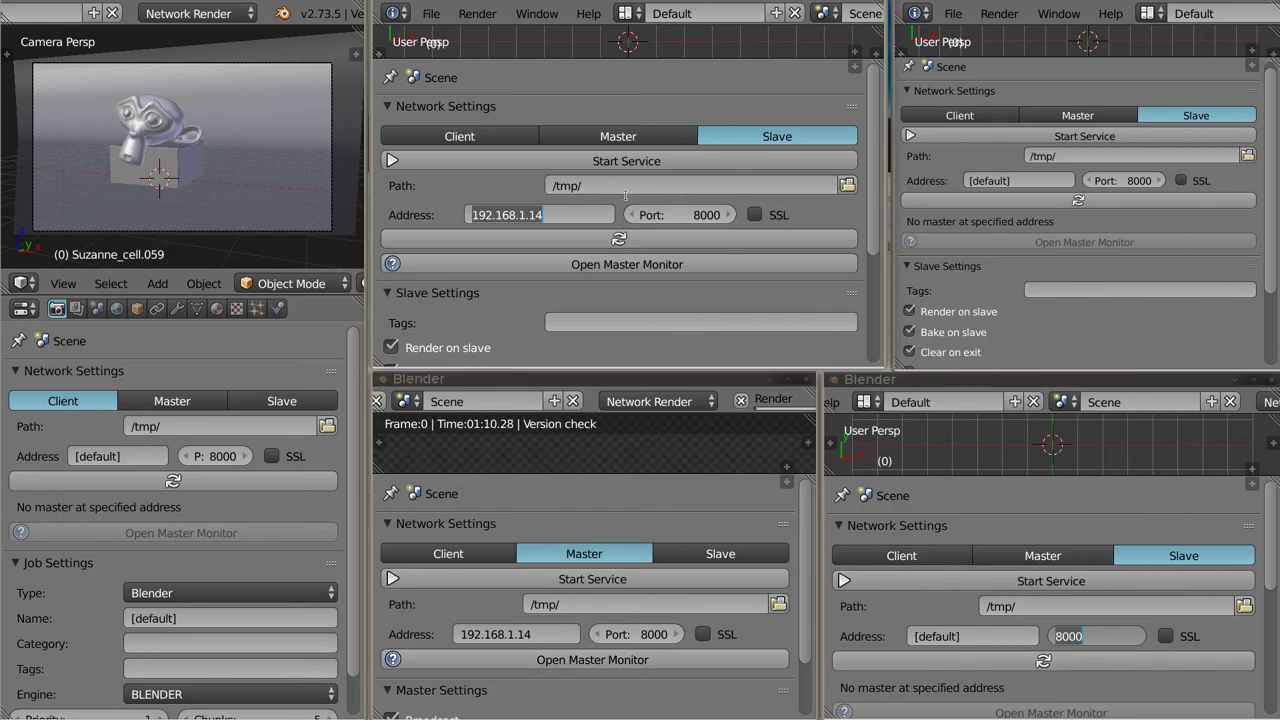
Step: Confirm master address 192.168.1.14 for the first slave, start its service, and narrow its window
key("Return")
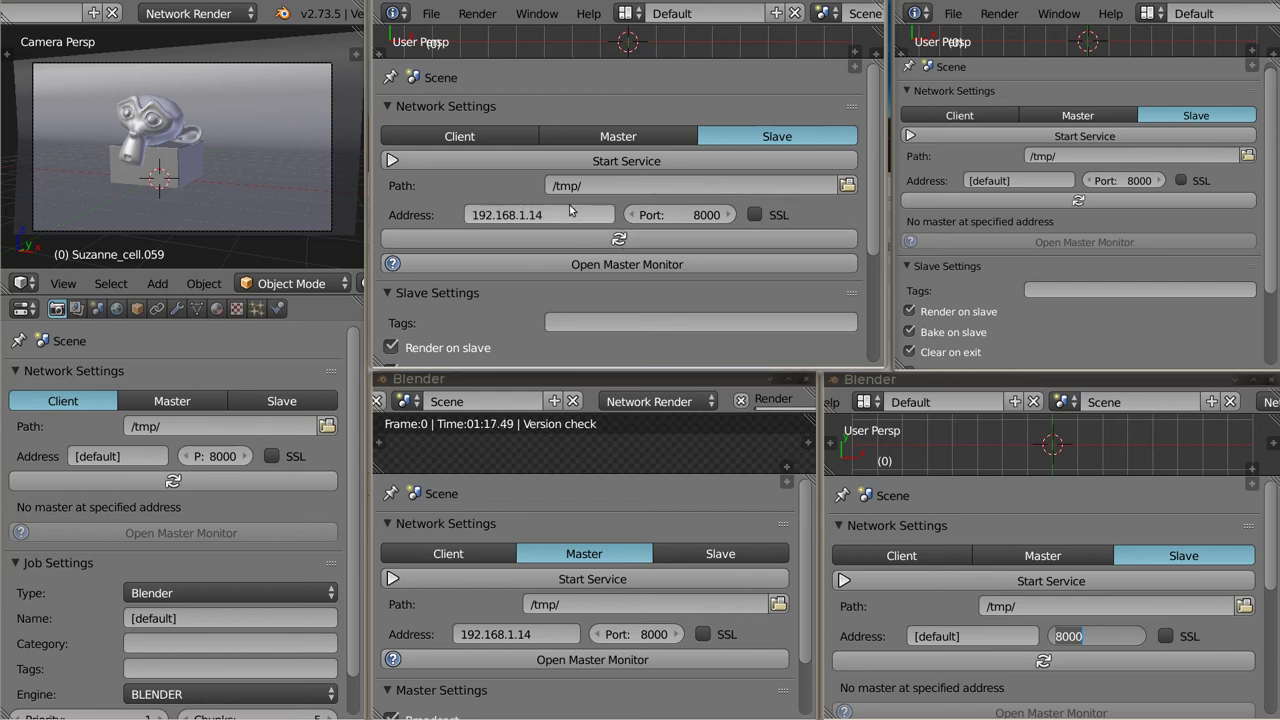
left_click(625, 163)
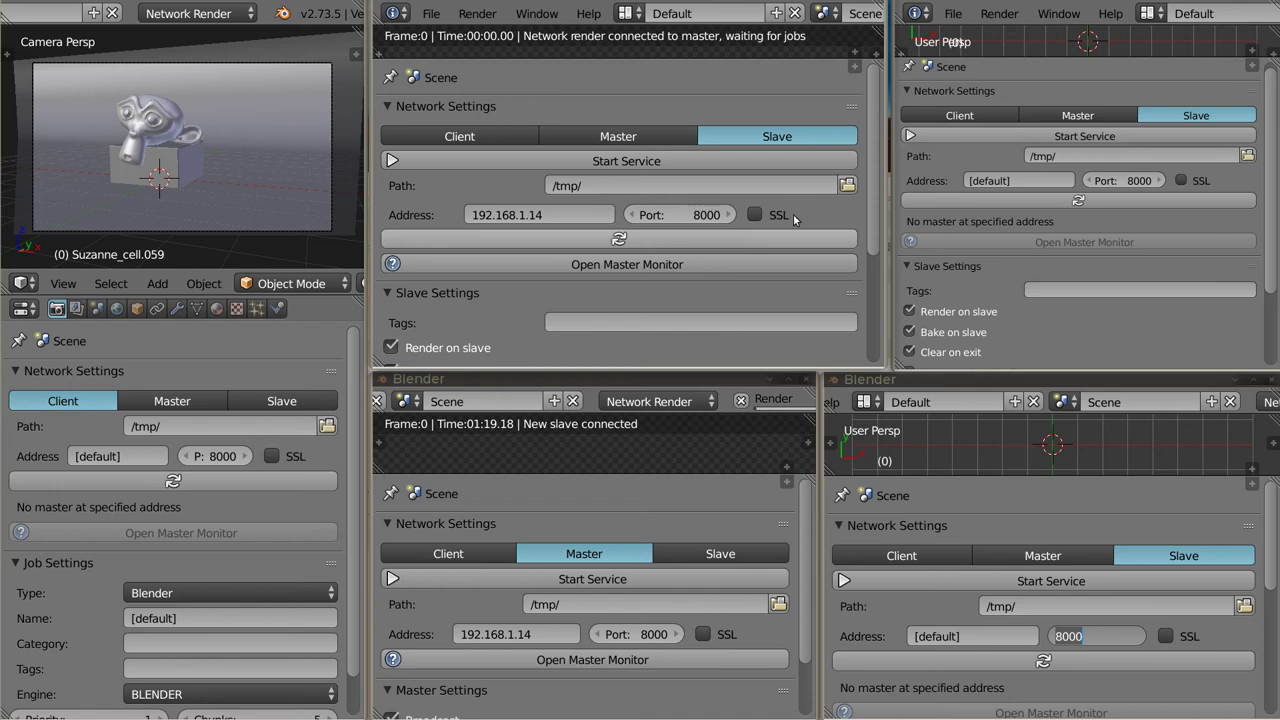
left_click_drag(880, 149, 832, 155)
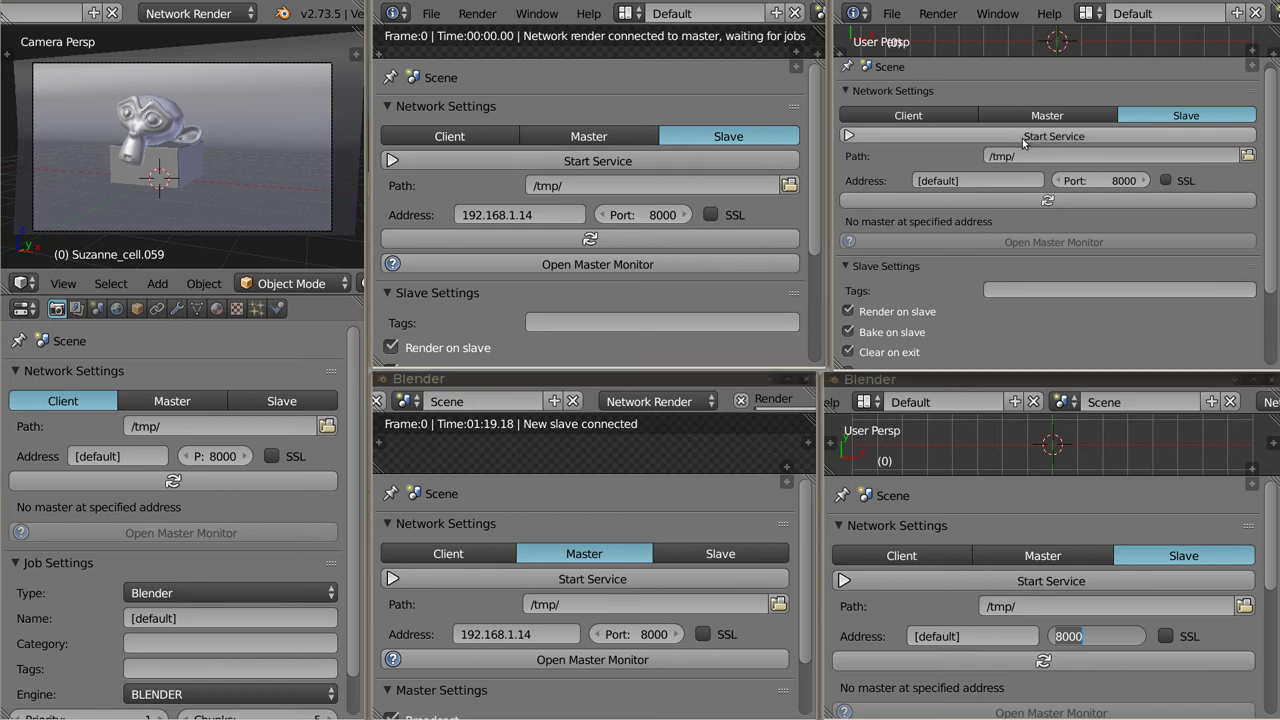
Step: Have the second slave find master 192.168.1.14 and start, then confirm port 8000 for the third slave
left_click(1048, 204)
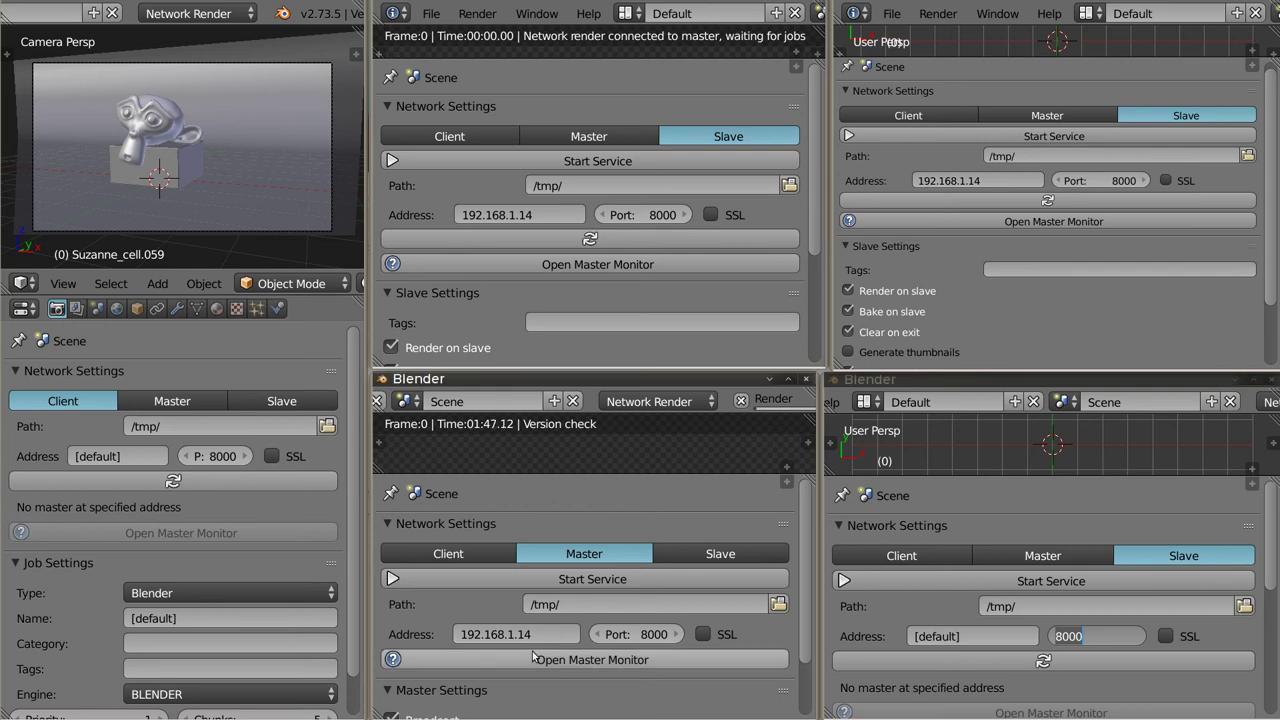
left_click(1064, 139)
left_click(660, 458)
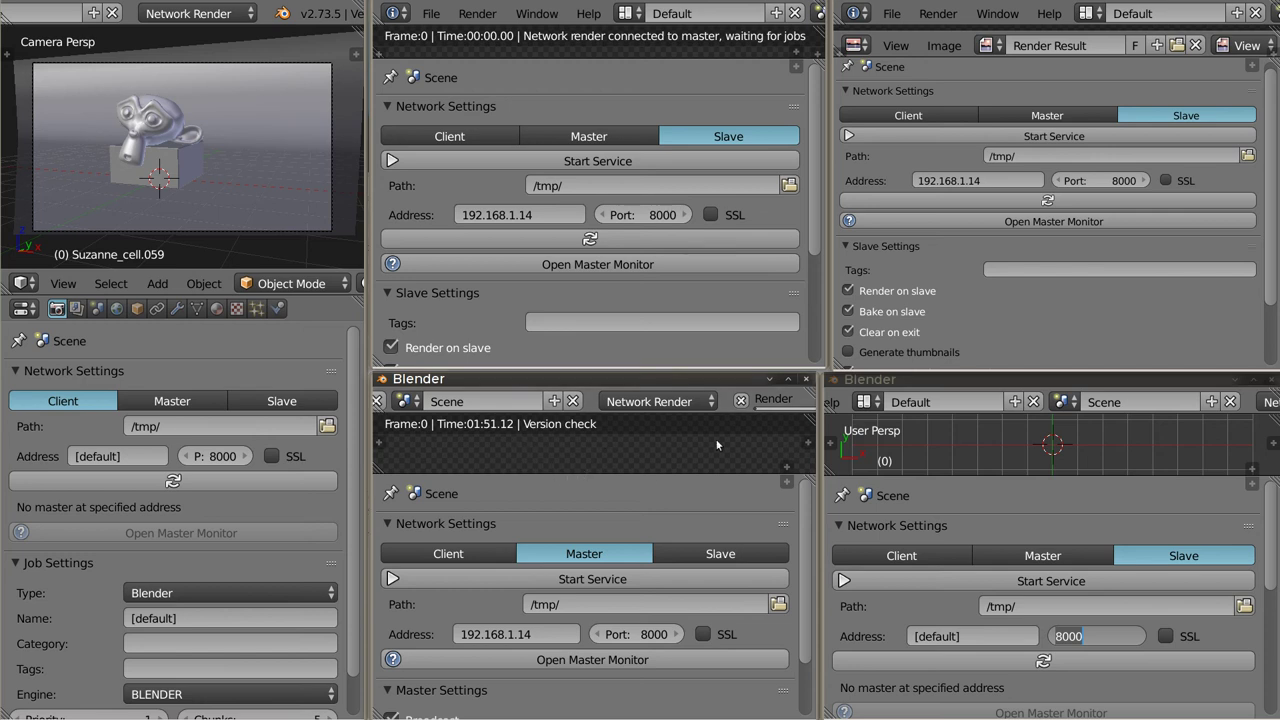
key("Escape")
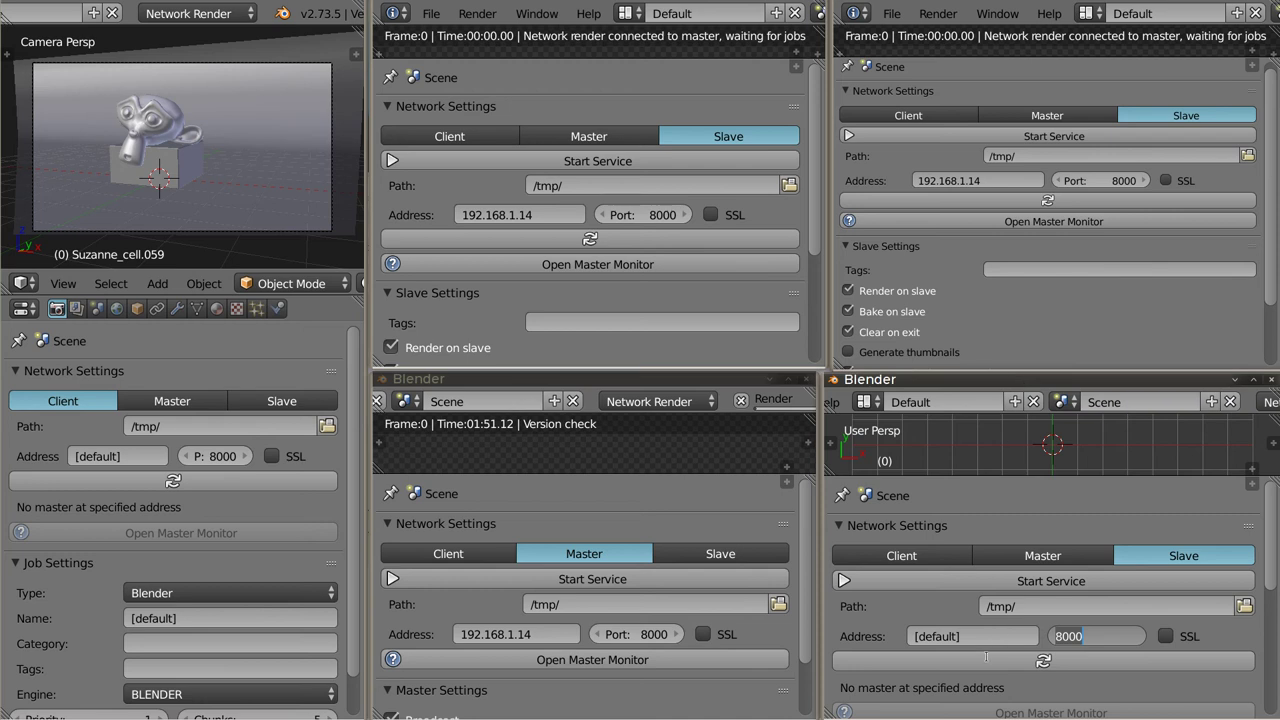
key("Return")
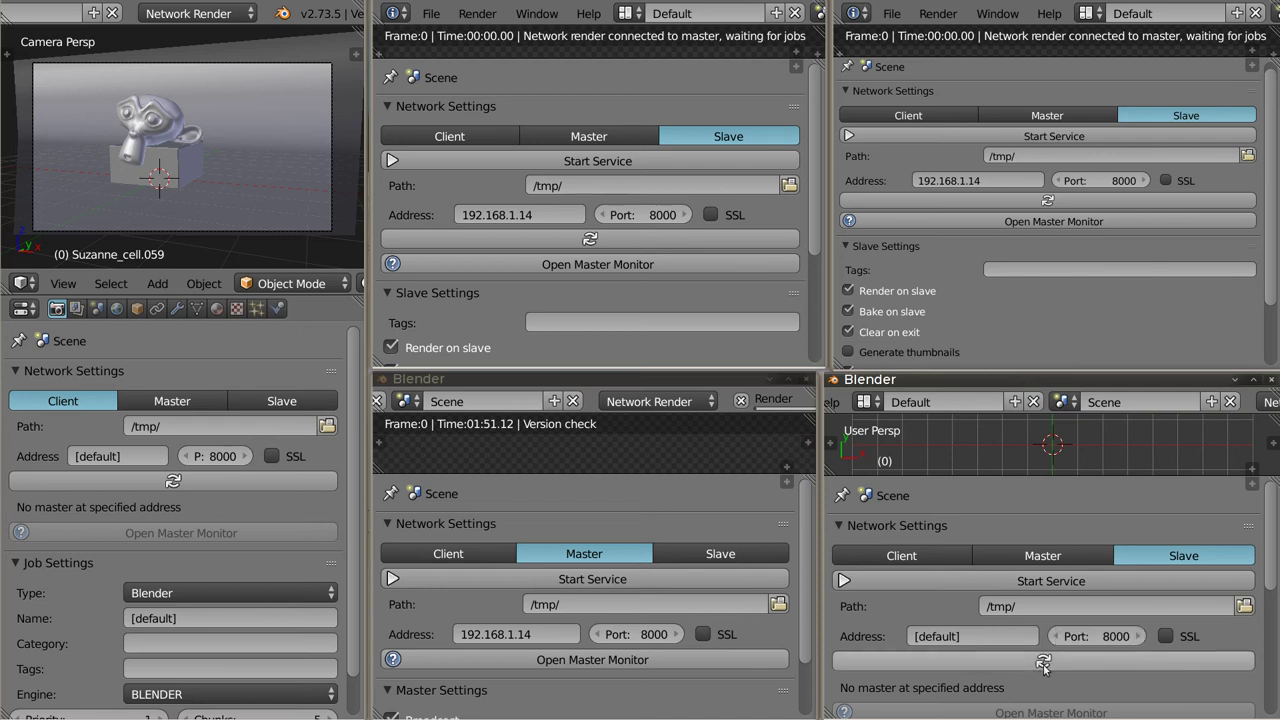
Step: Connect and start the third slave, and have the client locate the master at 192.168.1.14
left_click(922, 663)
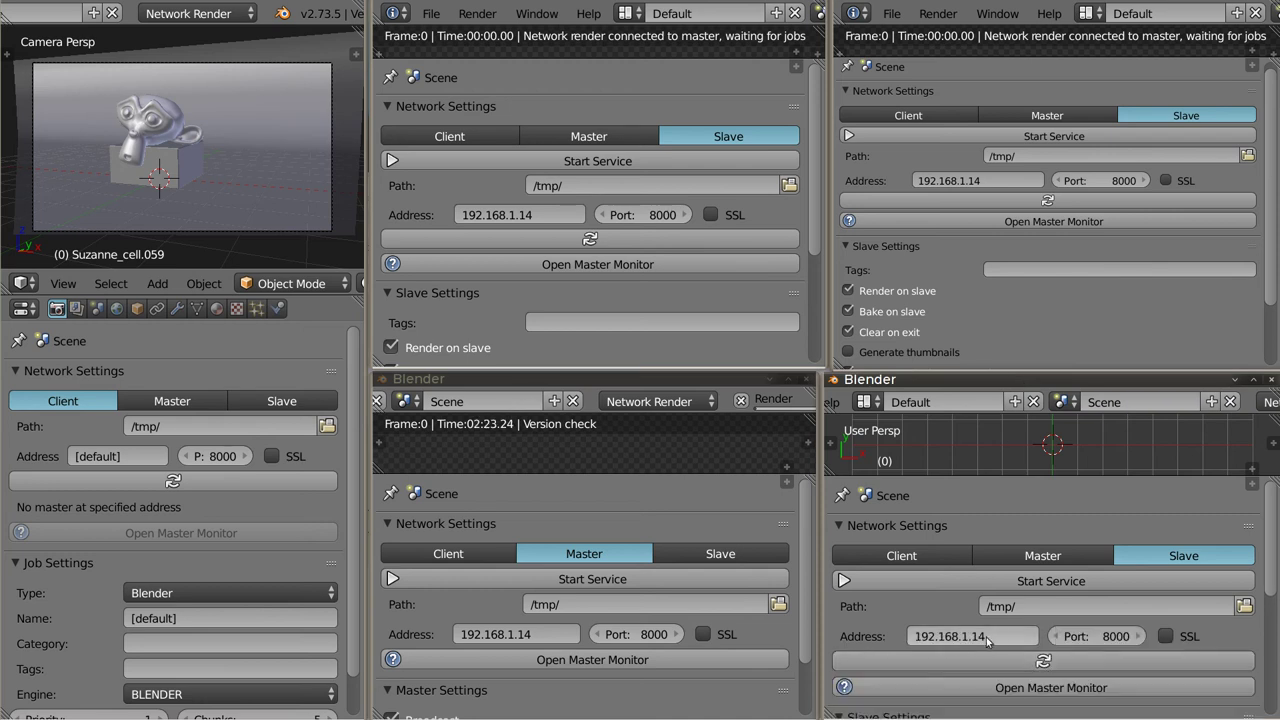
left_click(939, 579)
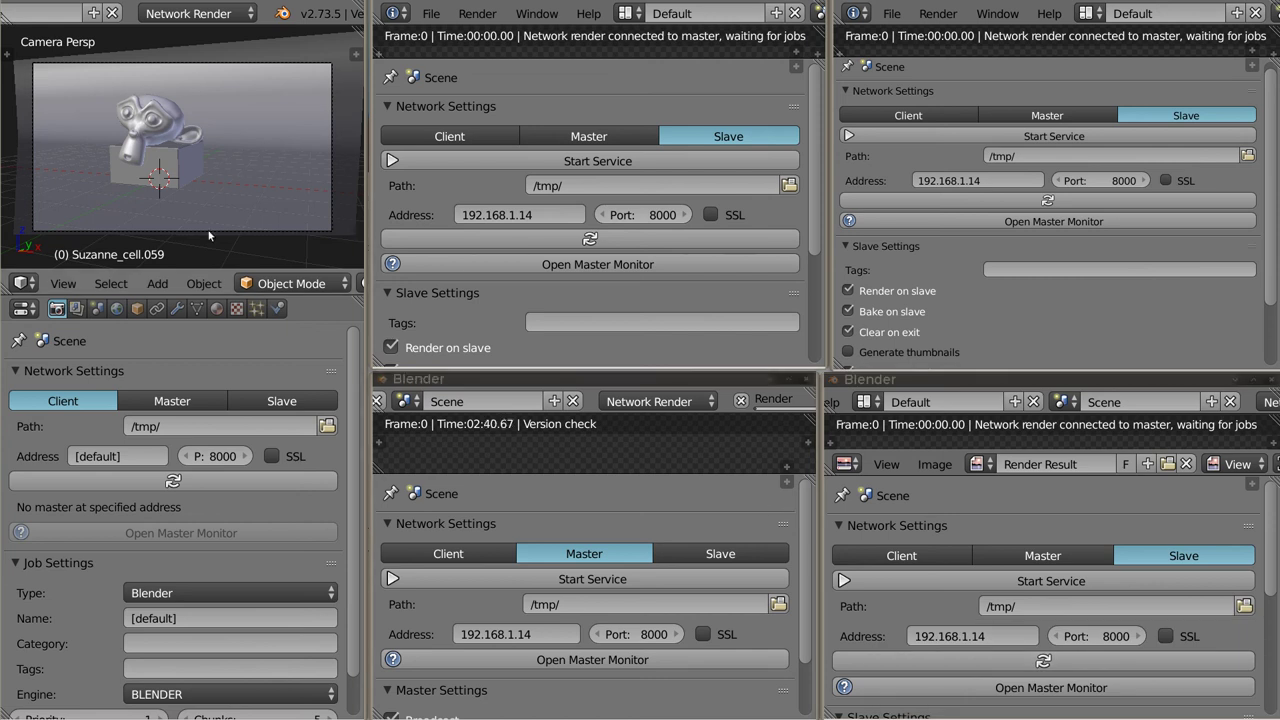
left_click(186, 488)
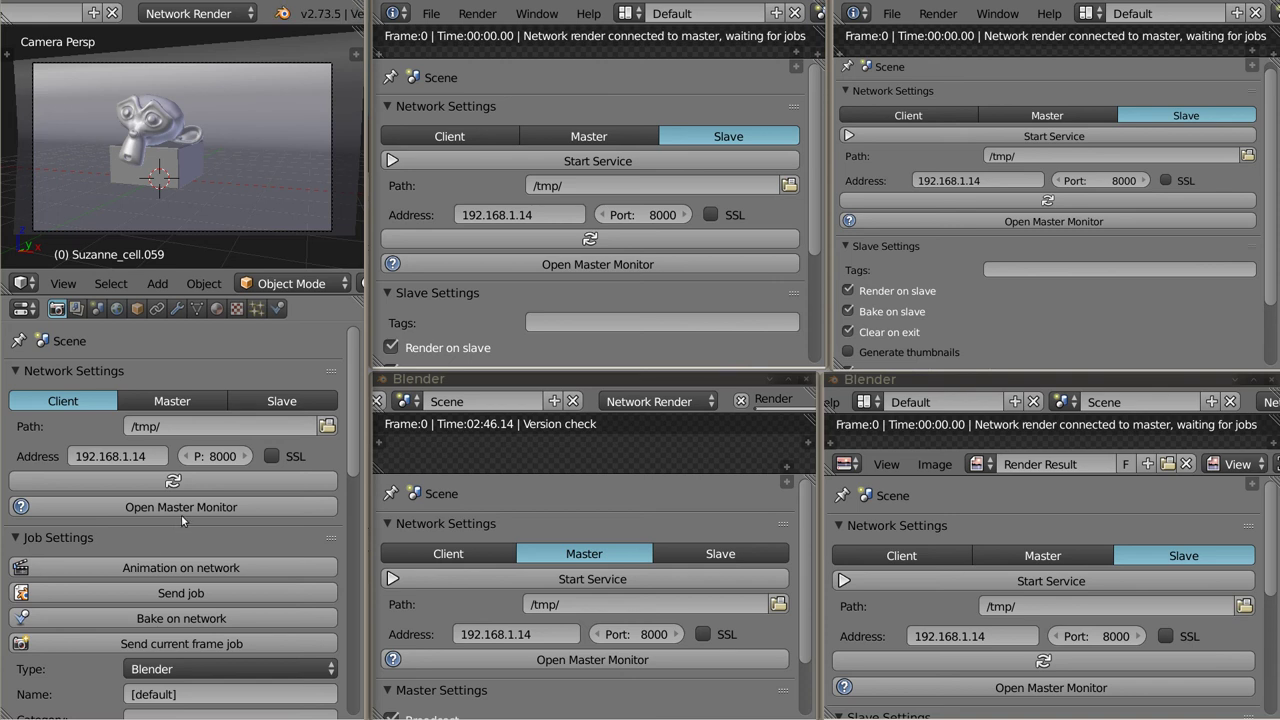
Step: Check that the master monitor lists three idle slaves, close the duplicate tab, then hide Firefox
left_click(176, 508)
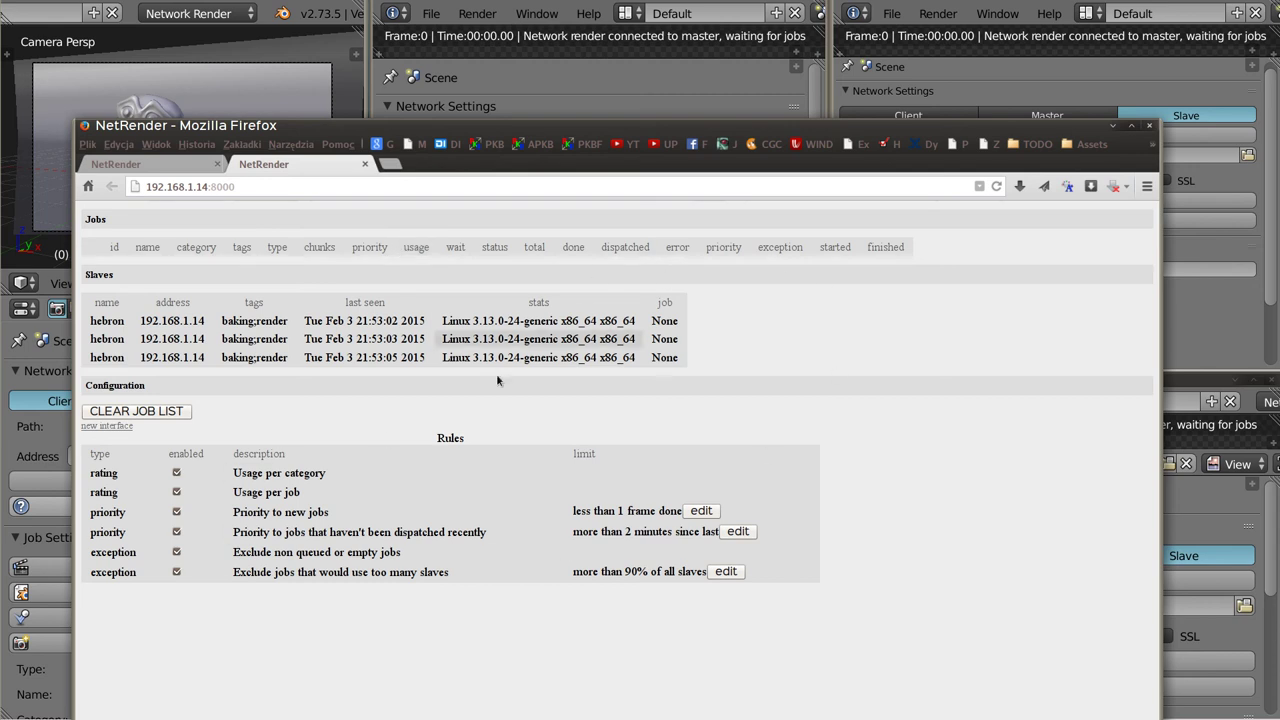
left_click(364, 164)
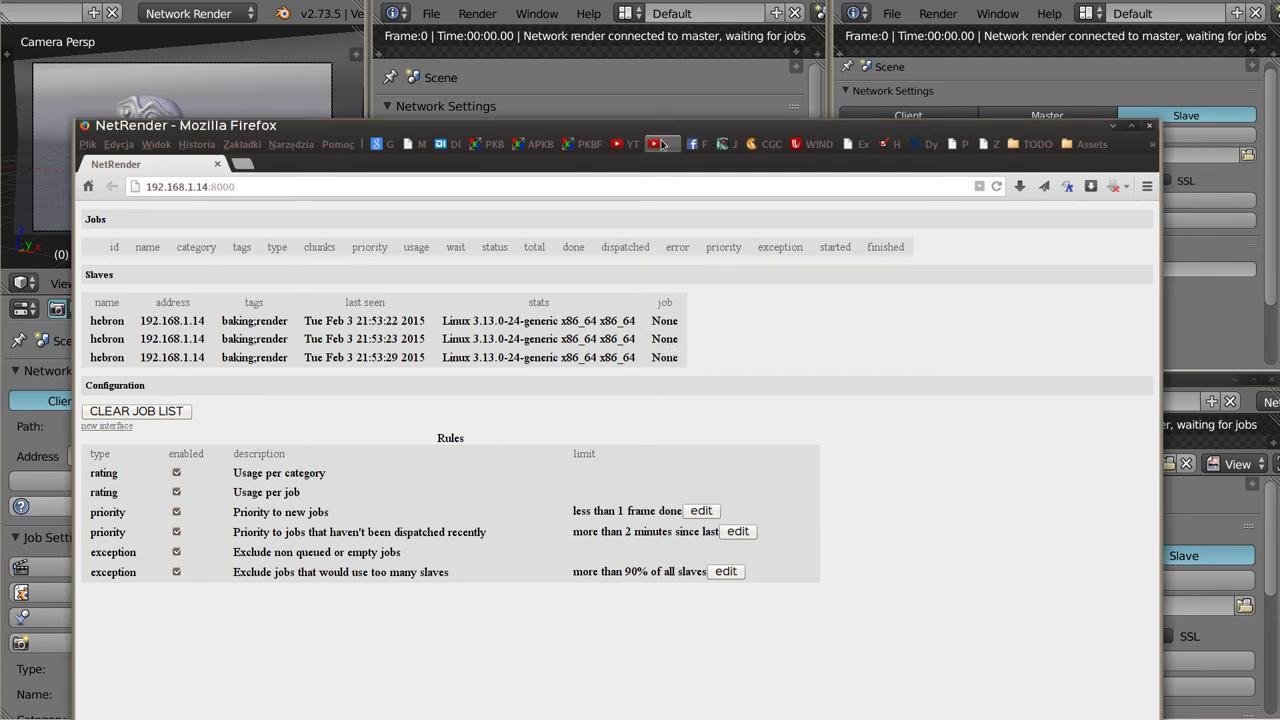
middle_click(634, 126)
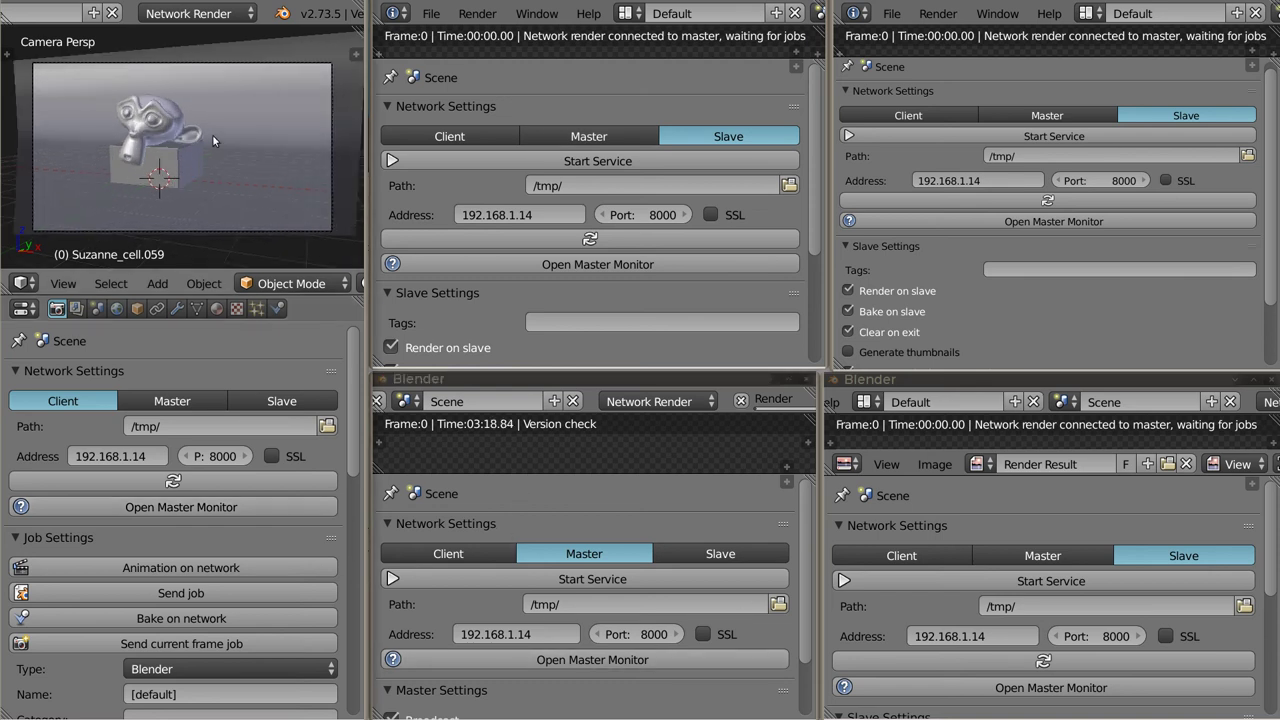
Step: Save network-render-test.blend, reconnect to the master, and submit the animation as a network render job
key("ctrl+s")
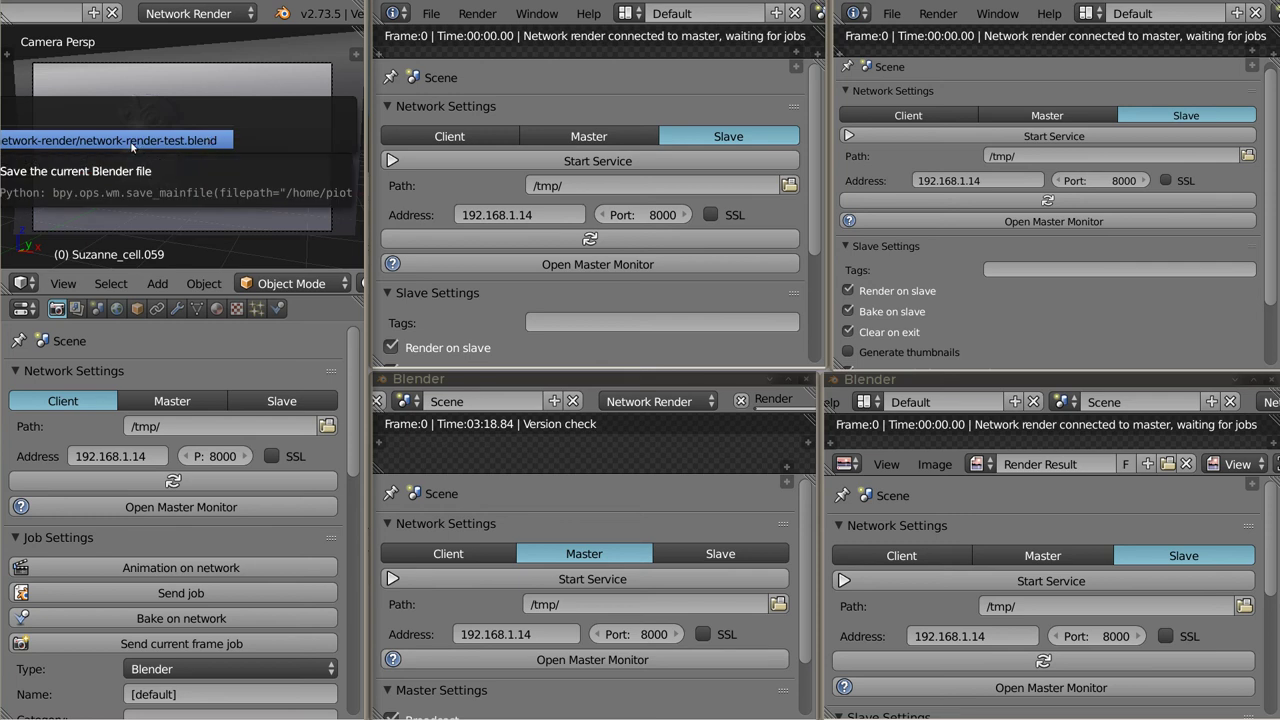
left_click(114, 140)
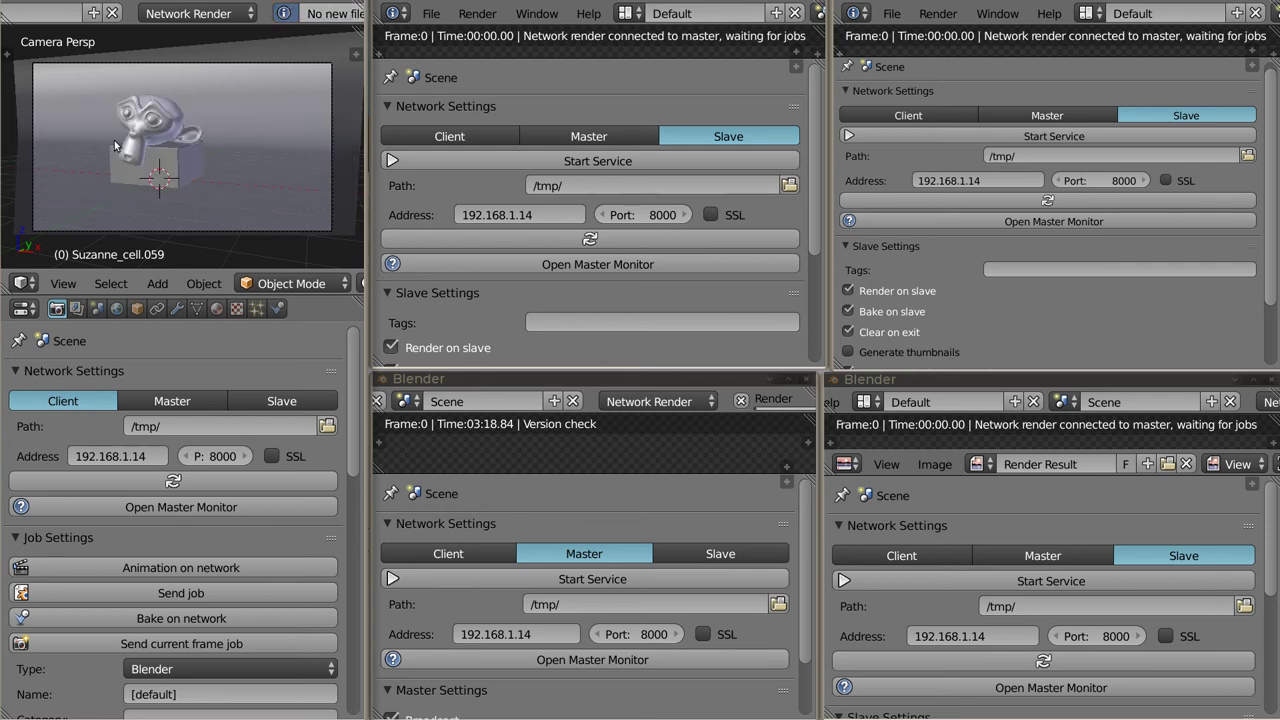
left_click(174, 484)
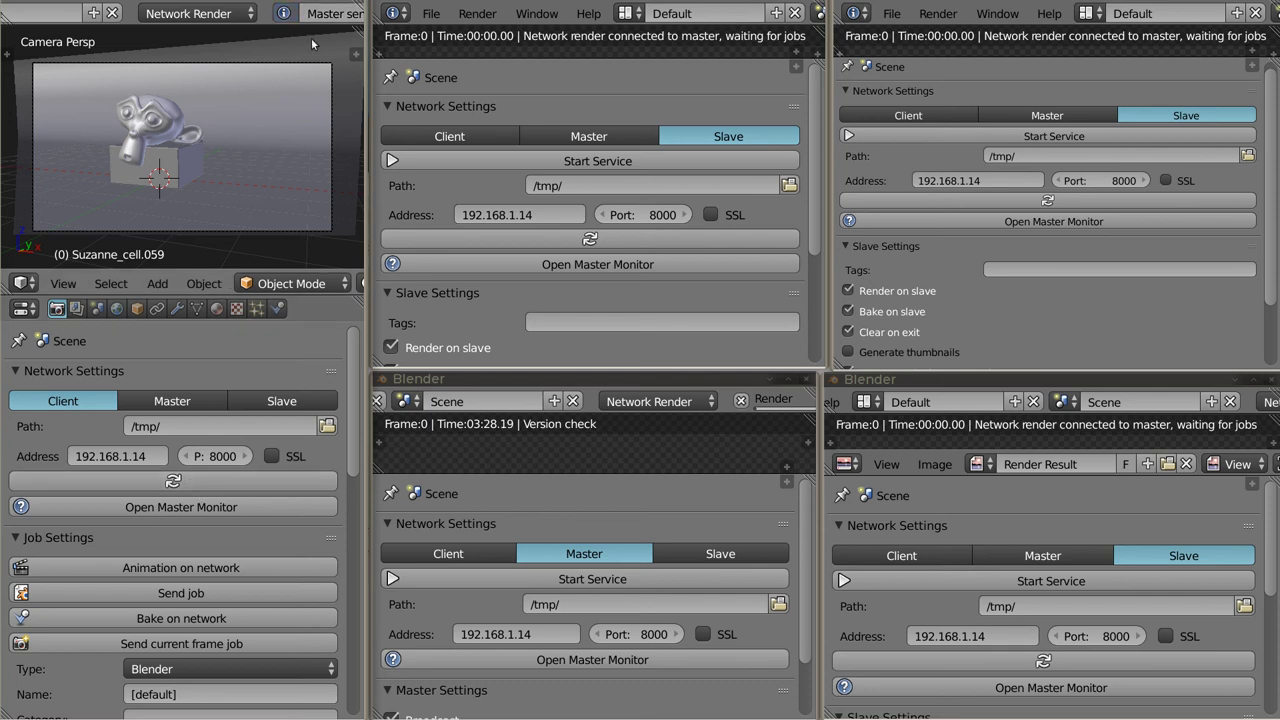
scroll(280, 13, "down", 5)
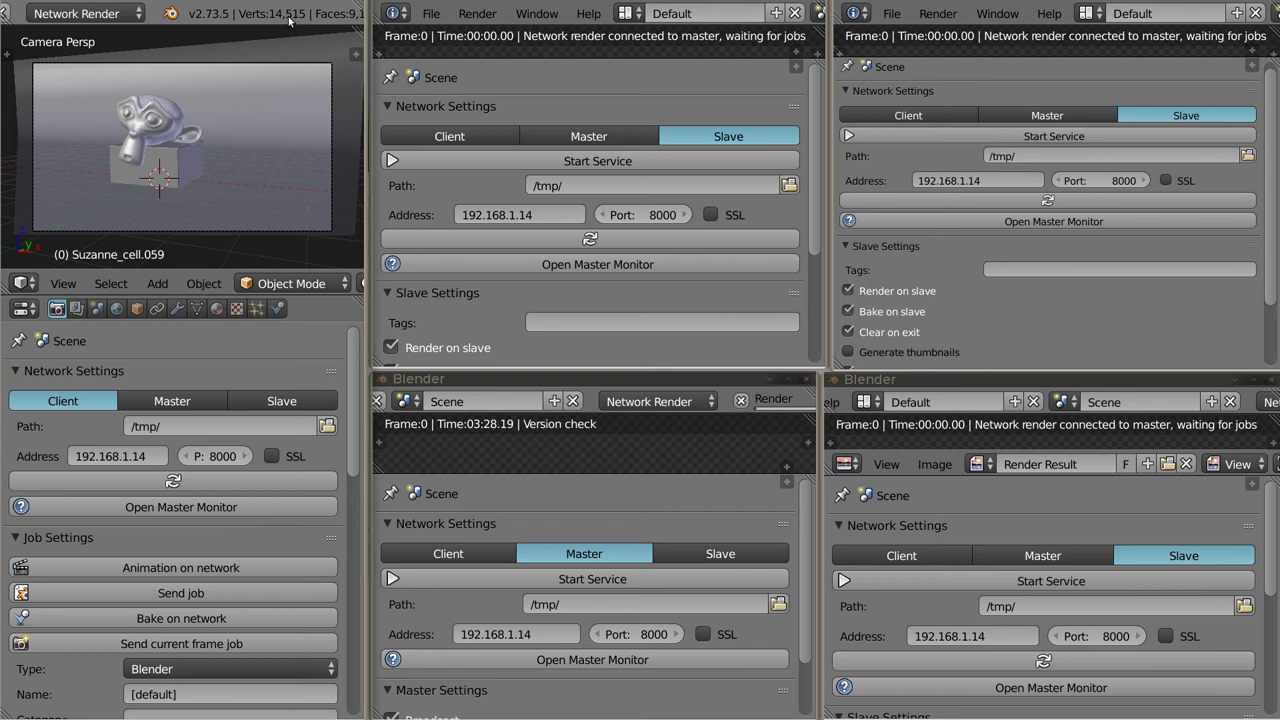
left_click(685, 501)
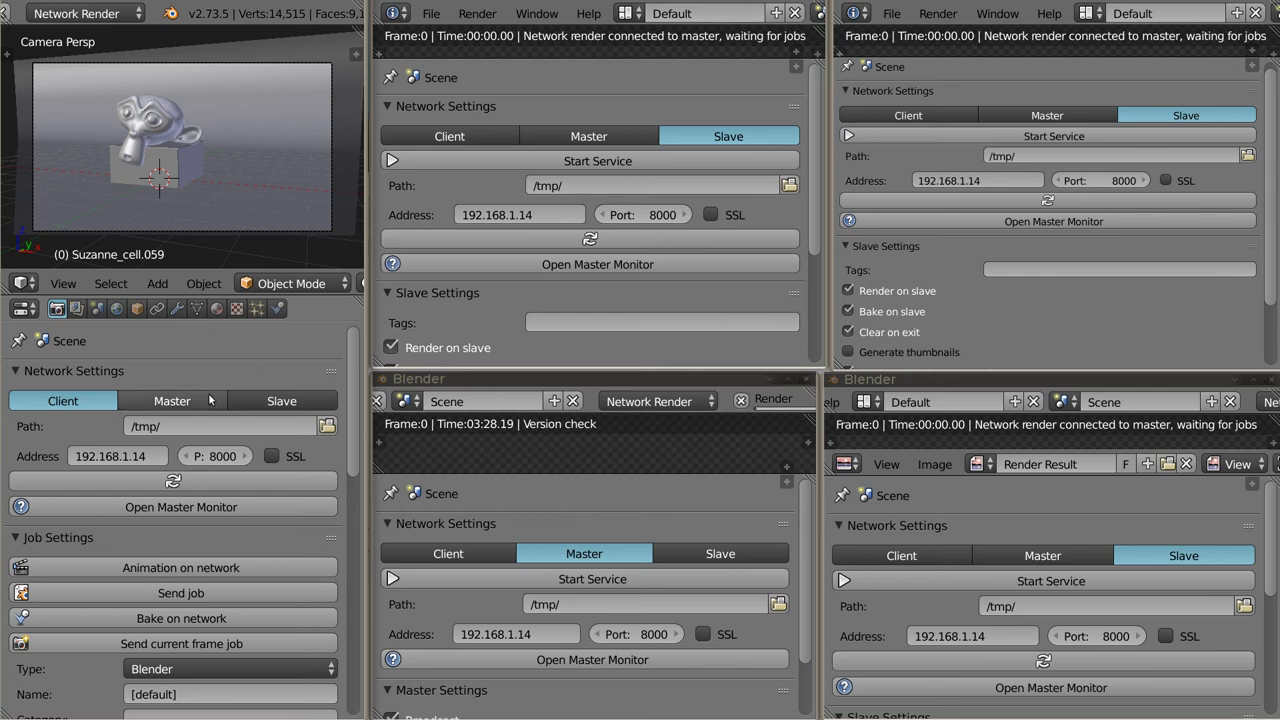
scroll(138, 427, "down", 3)
scroll(101, 456, "down", 2)
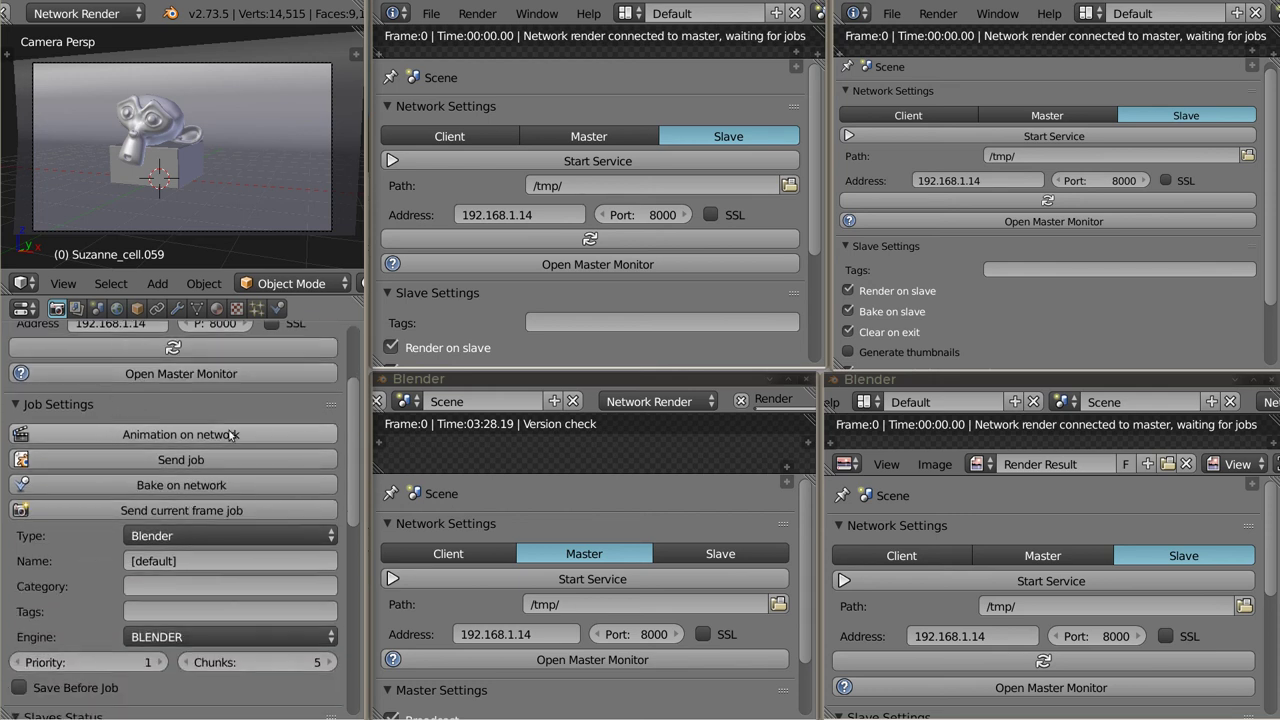
left_click(107, 434)
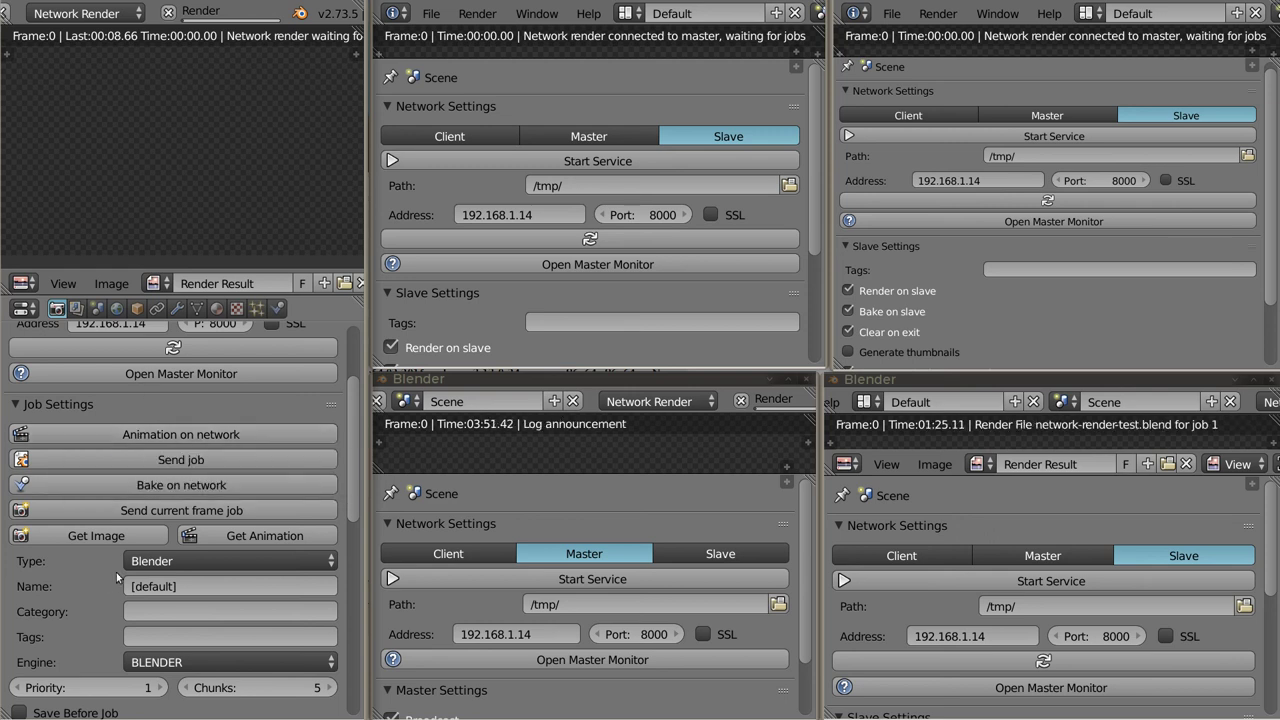
Step: Wait for the render to reach frame 100, then scroll down to the Slaves Status and Jobs panels
scroll(117, 577, "up", 2)
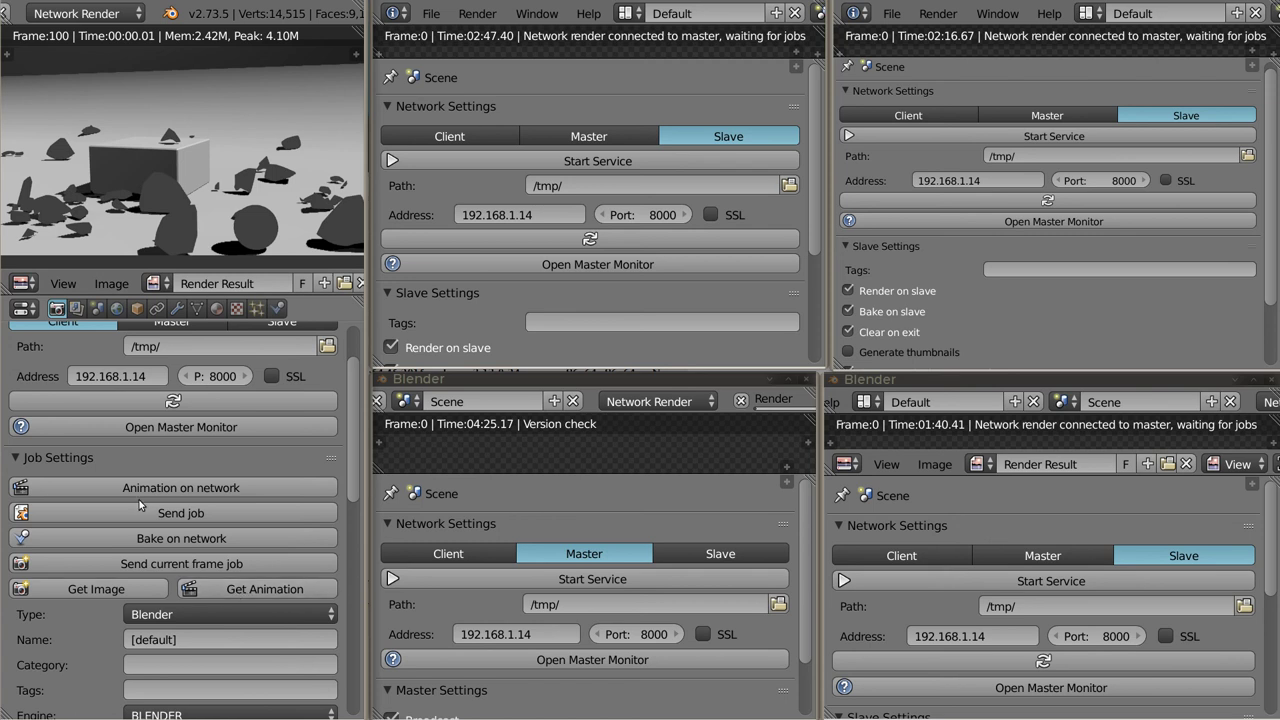
scroll(159, 459, "down", 3)
scroll(159, 459, "down", 2)
scroll(159, 459, "down", 3)
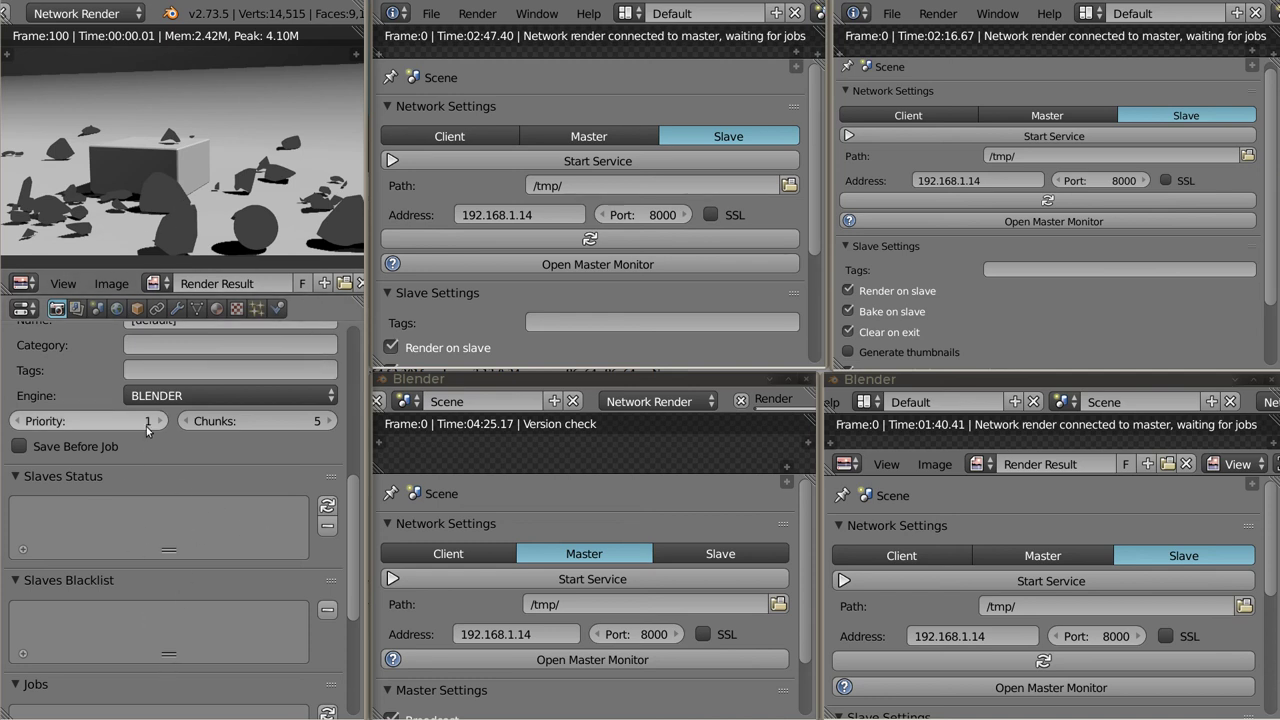
Step: Refresh the slaves and jobs lists to show finished network-render-test.blend, then lower the browser monitor
left_click(327, 507)
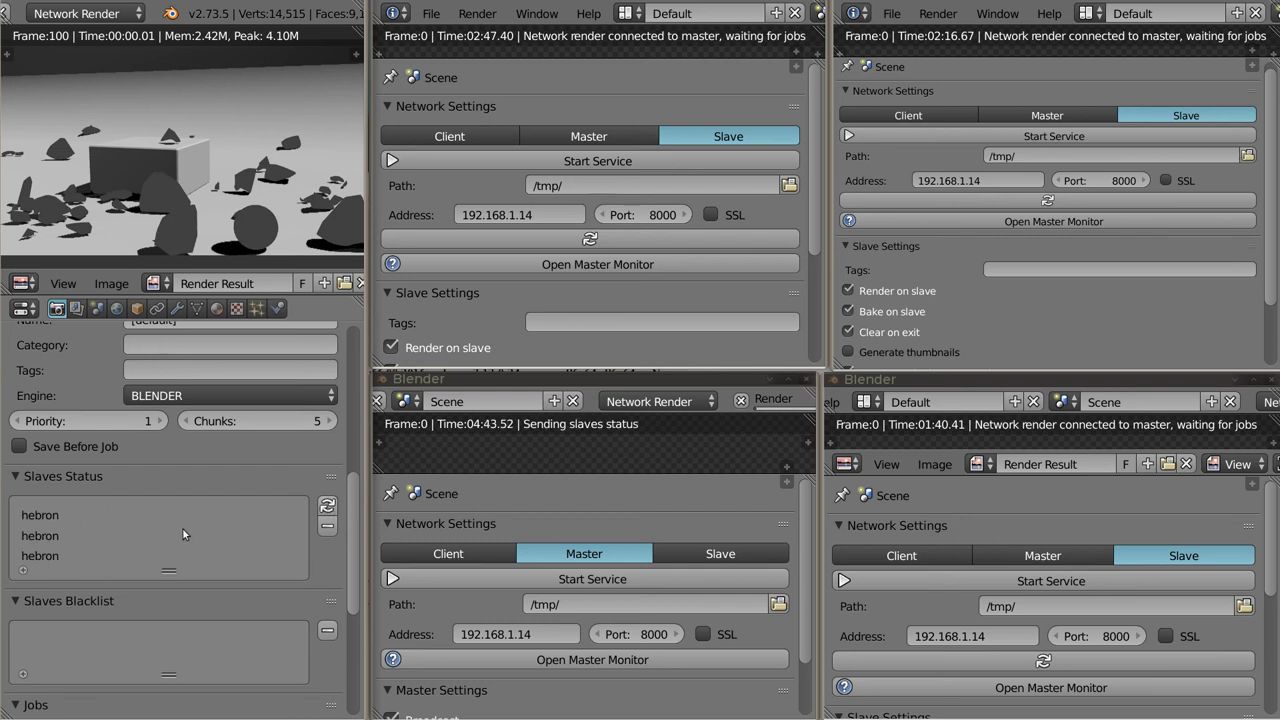
scroll(183, 529, "down", 3)
left_click(20, 470)
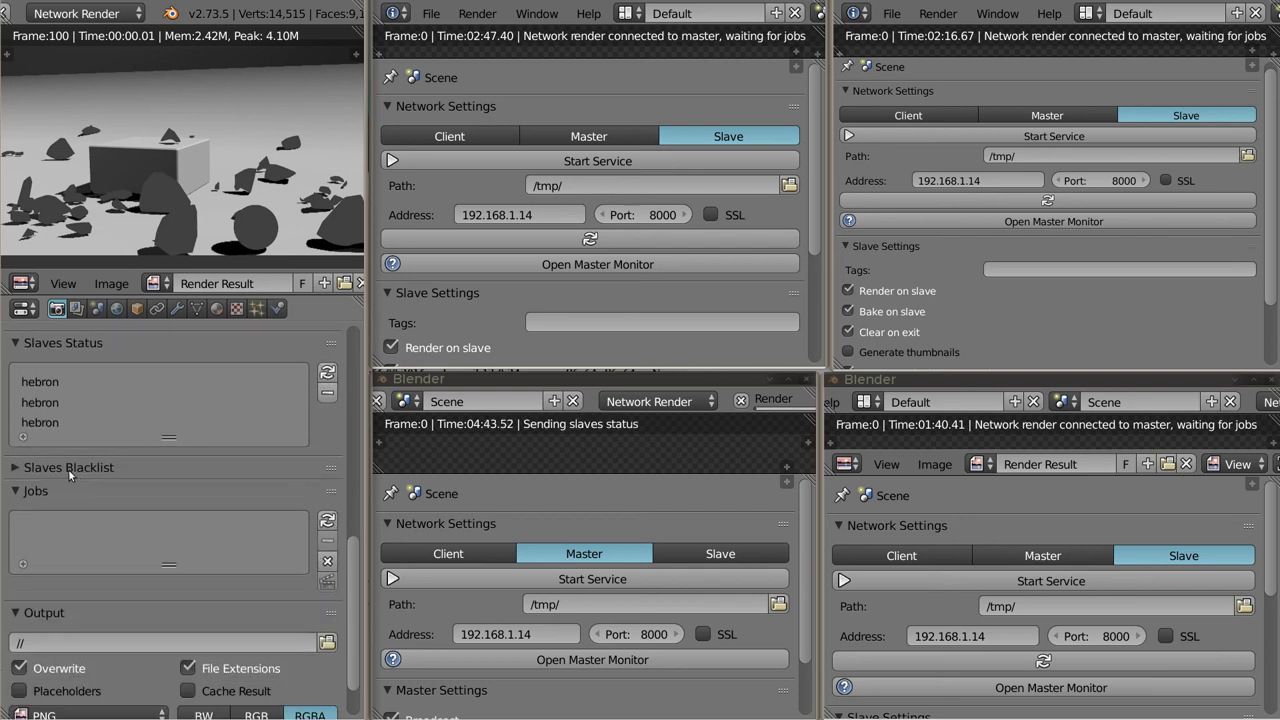
left_click(328, 526)
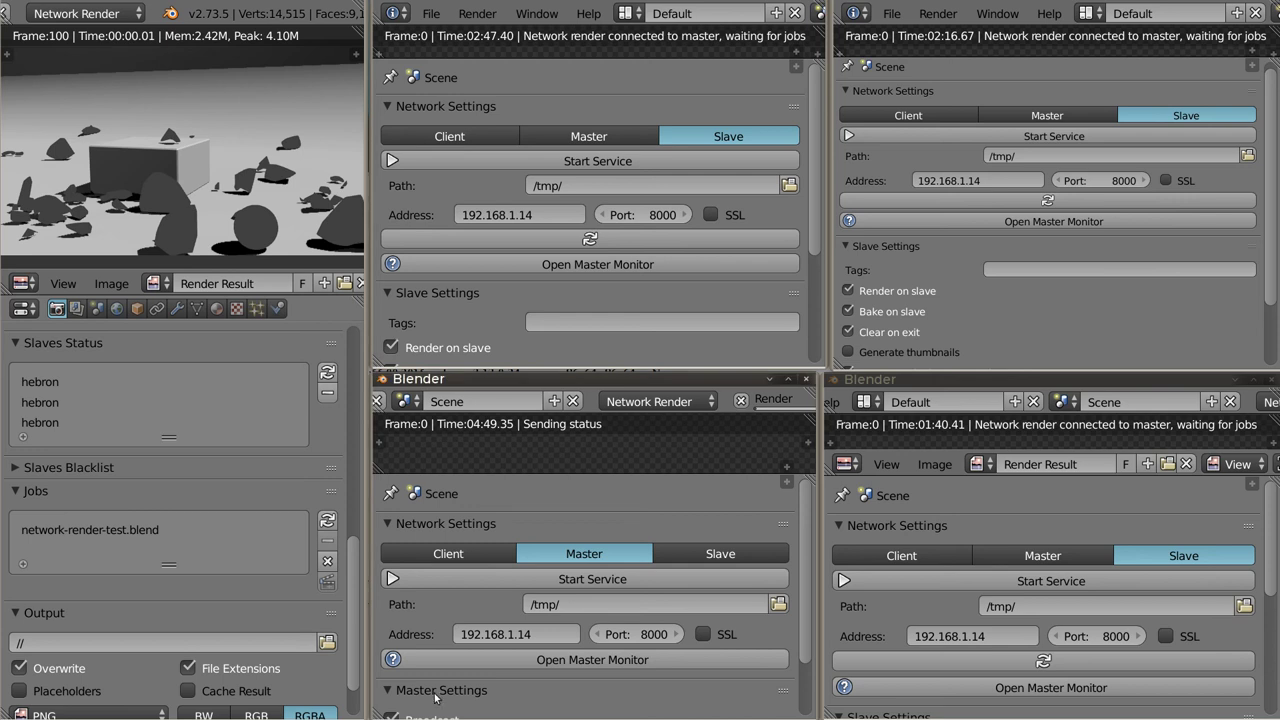
left_click(549, 664)
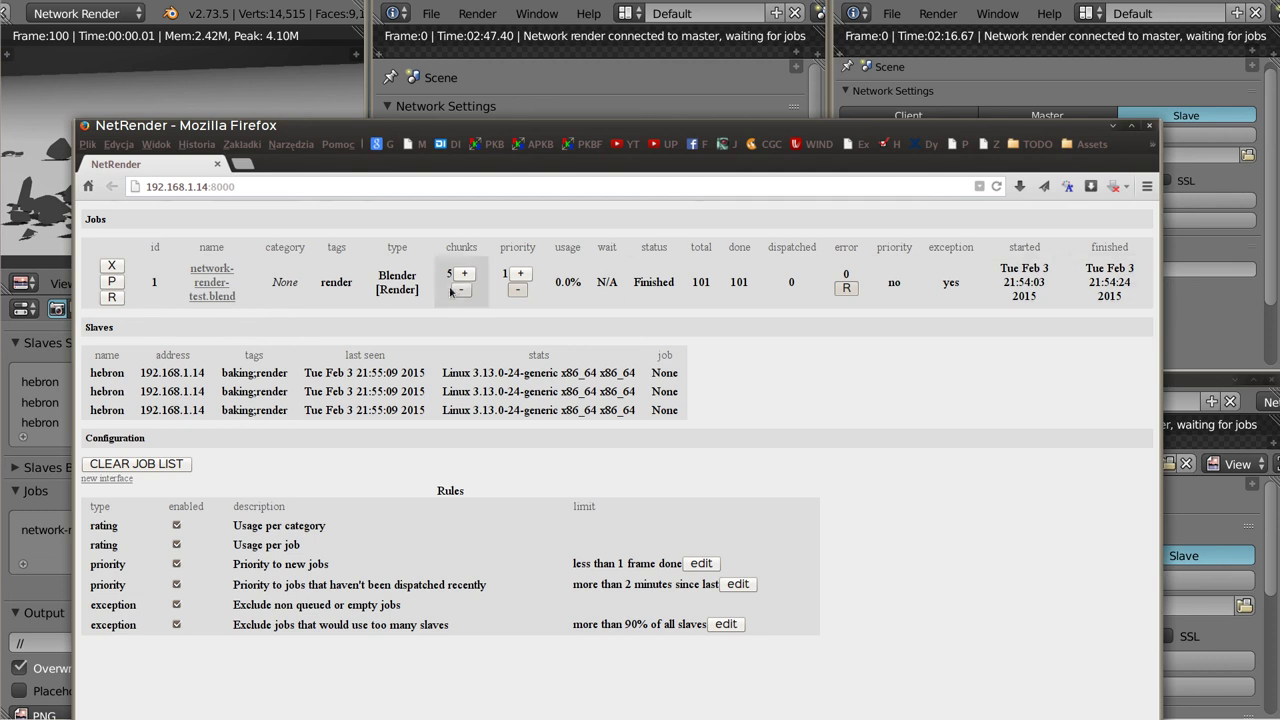
middle_click(663, 133)
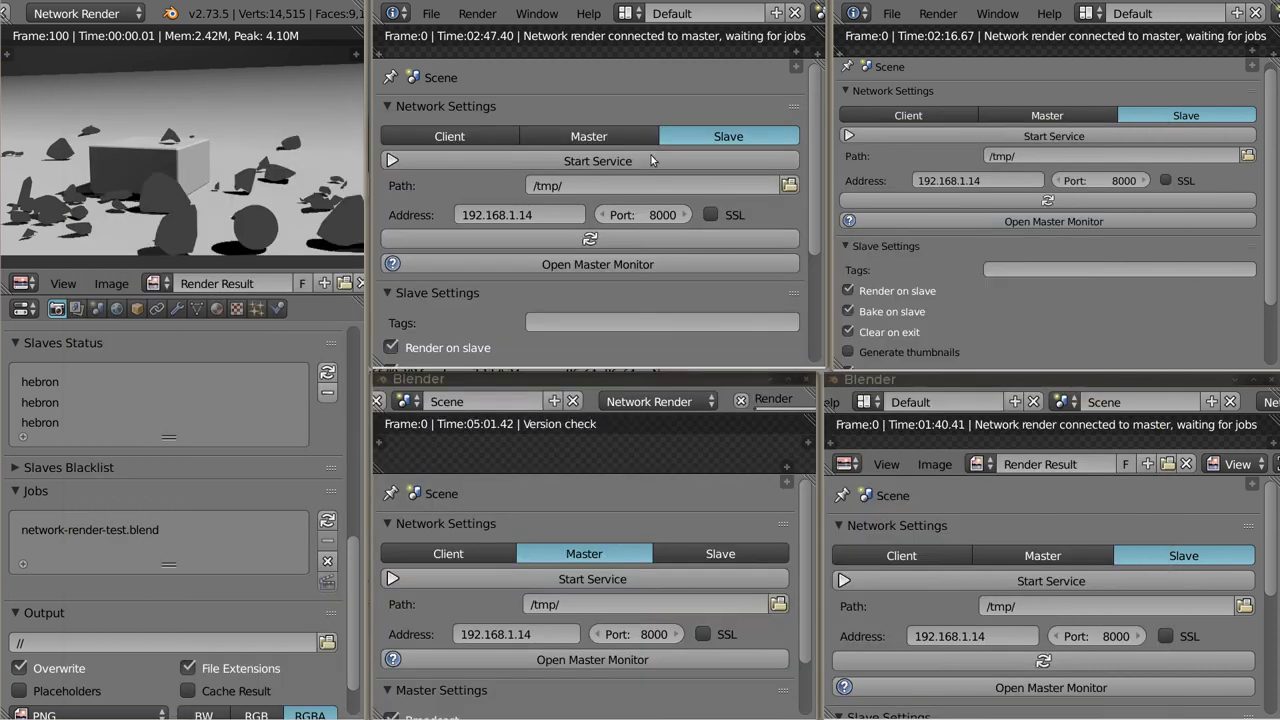
Step: Clear the finished network-render-test.blend job and switch the network job engine to CYCLES
left_click(146, 528)
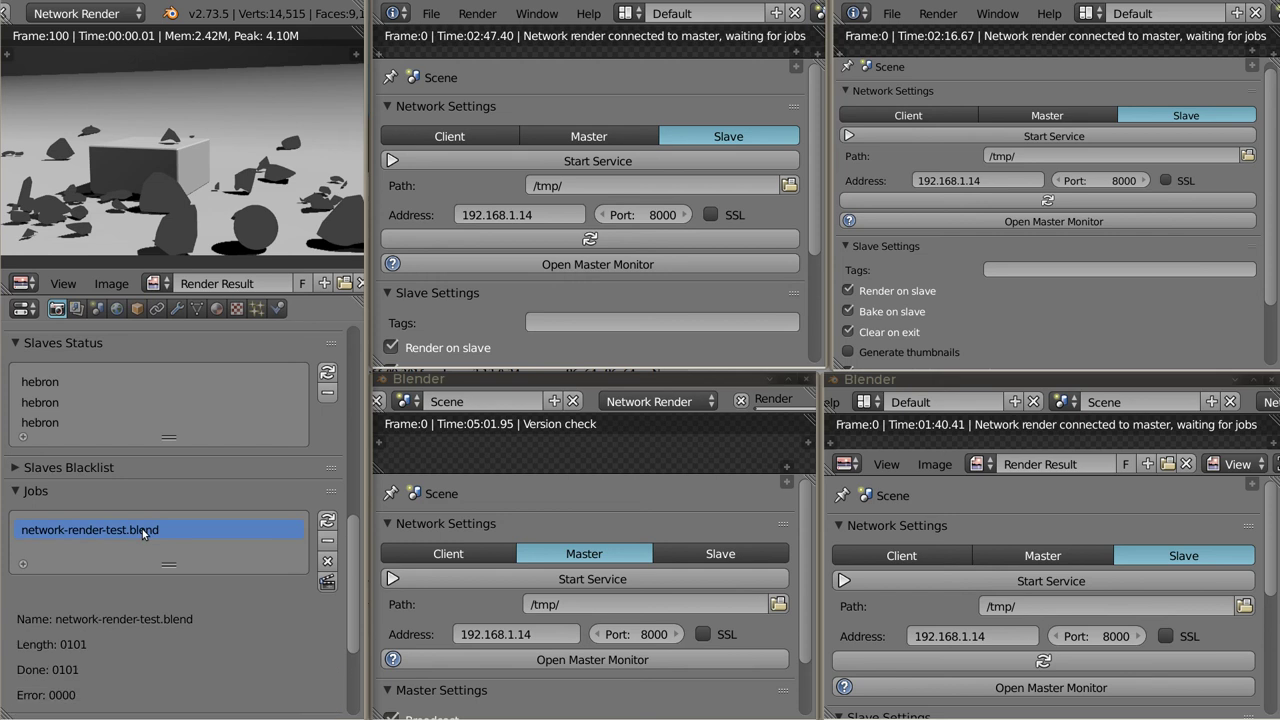
left_click(328, 563)
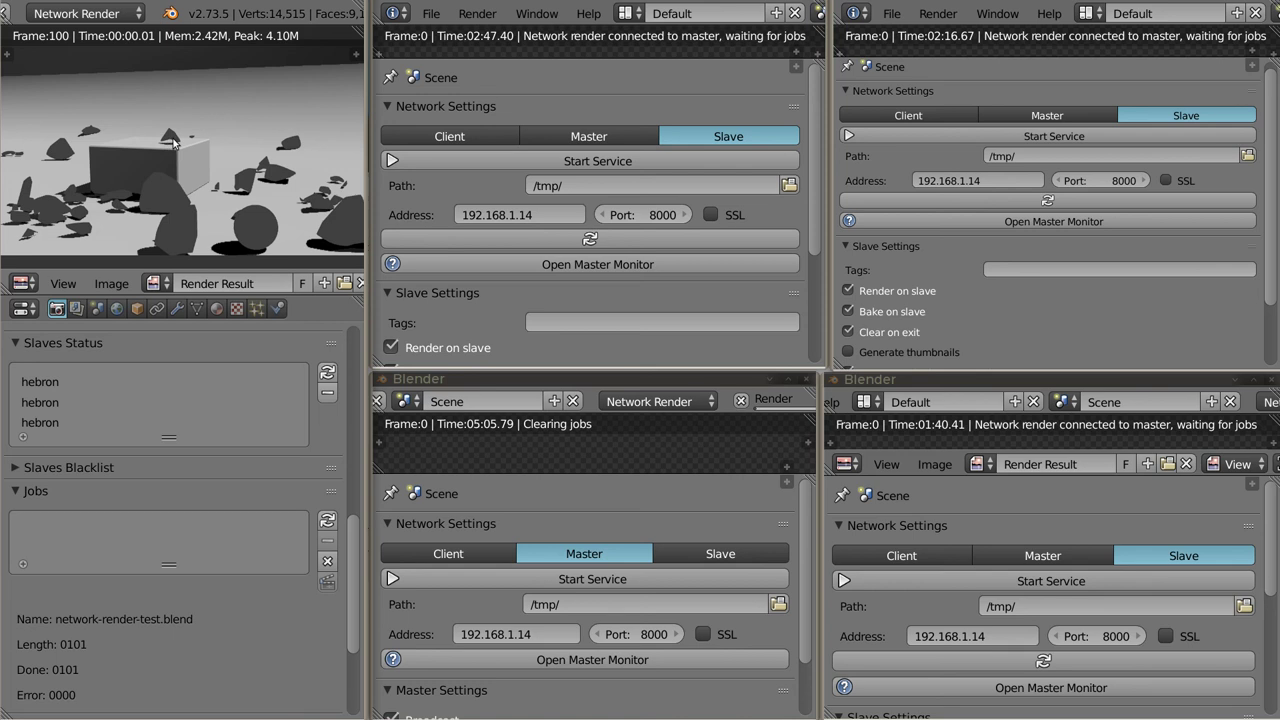
scroll(76, 505, "up", 6)
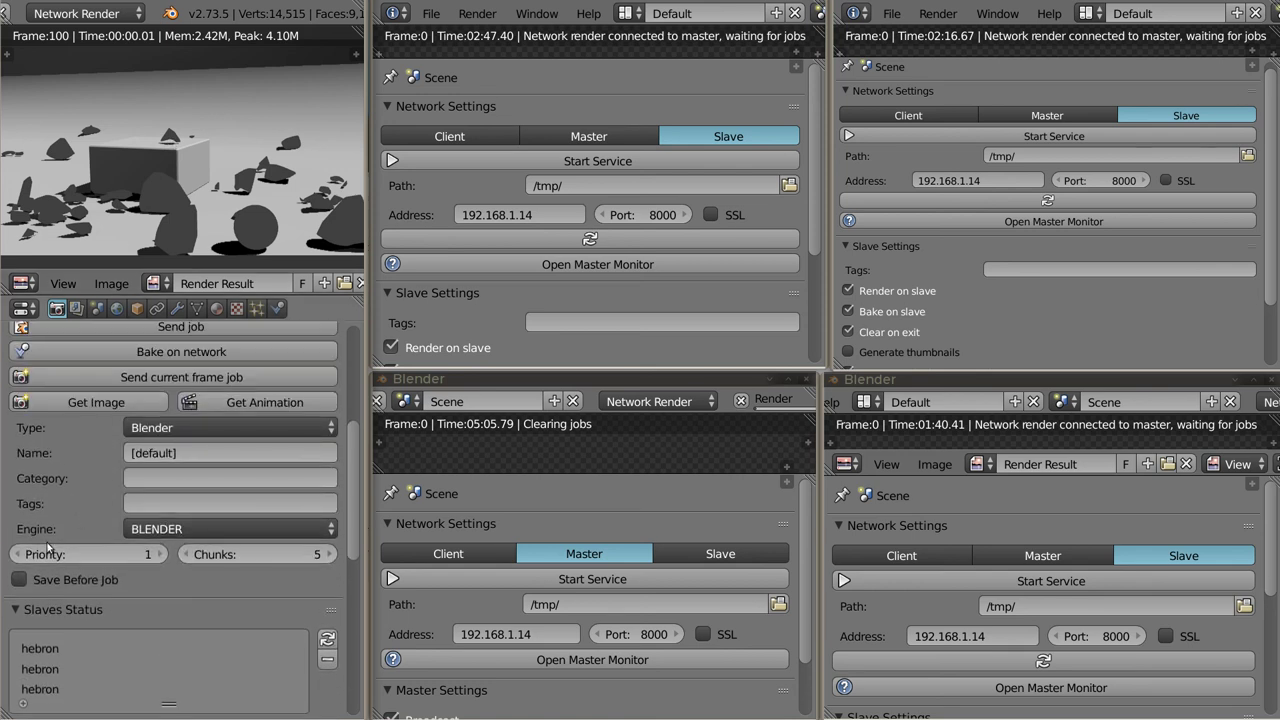
left_click(198, 527)
left_click(64, 483)
scroll(86, 508, "up", 2)
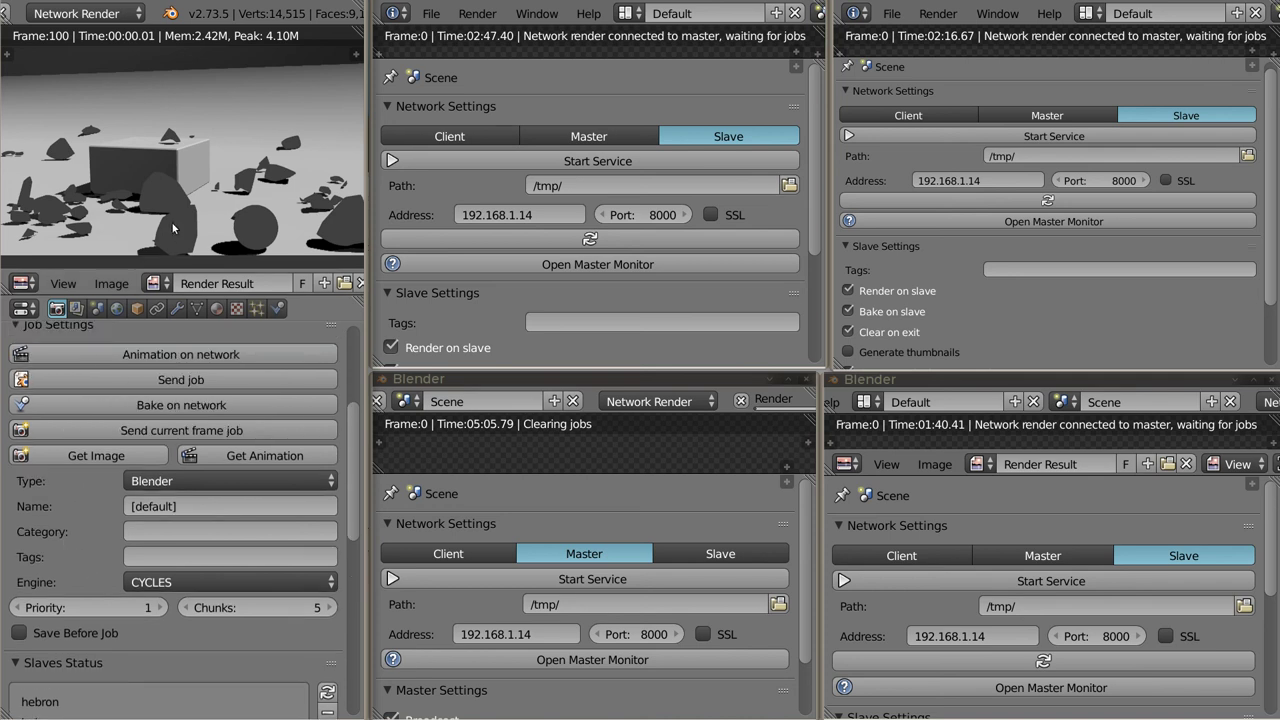
Step: Pack external files and submit the animation to the network as job 2
key("Return")
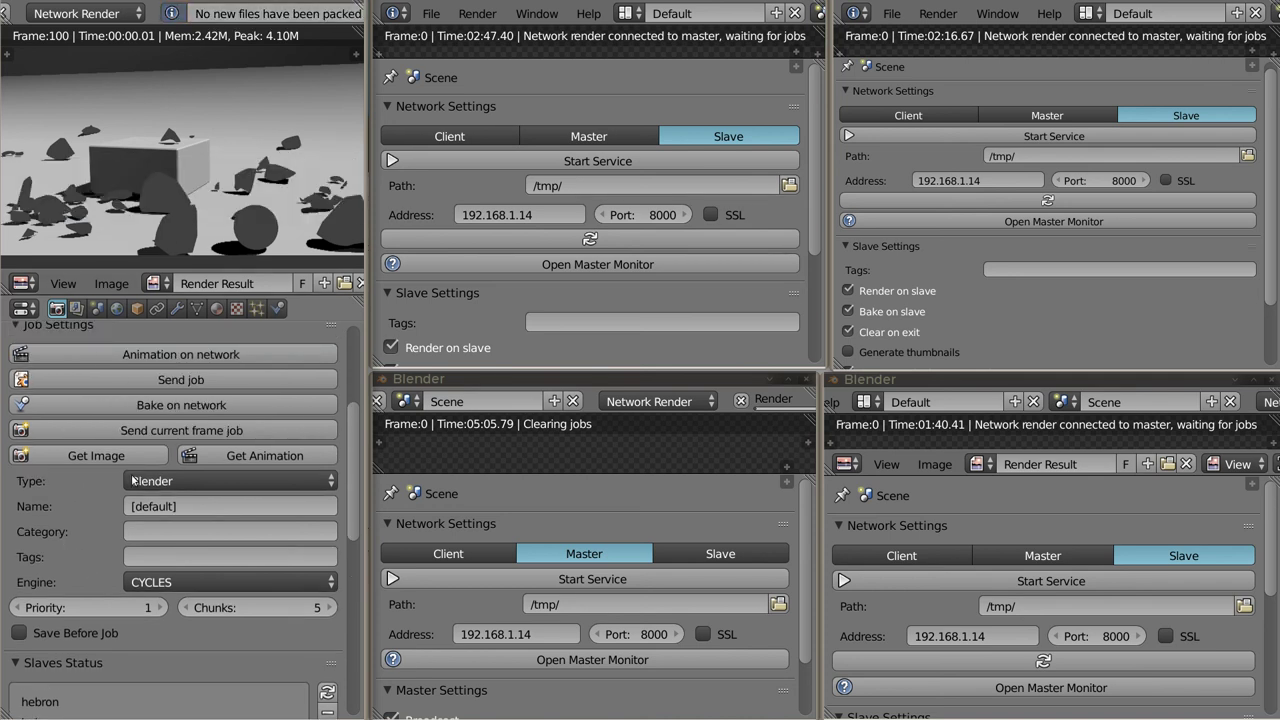
left_click(601, 520)
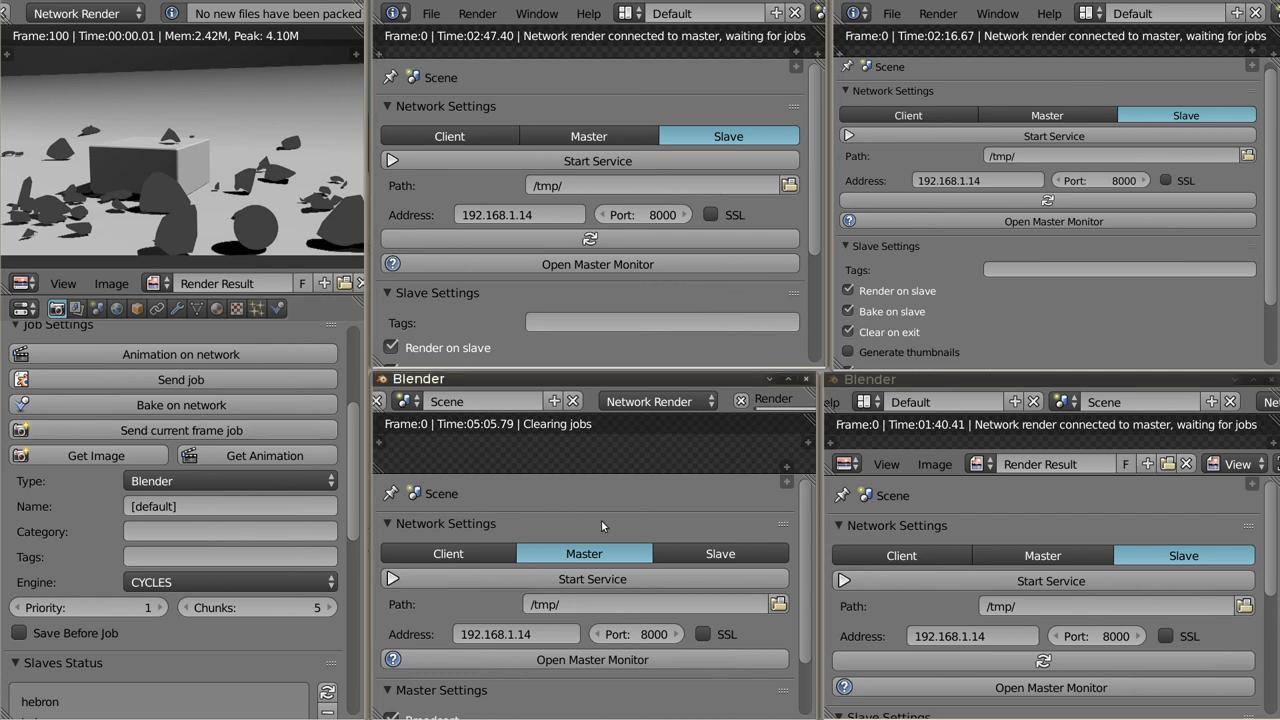
left_click(259, 354)
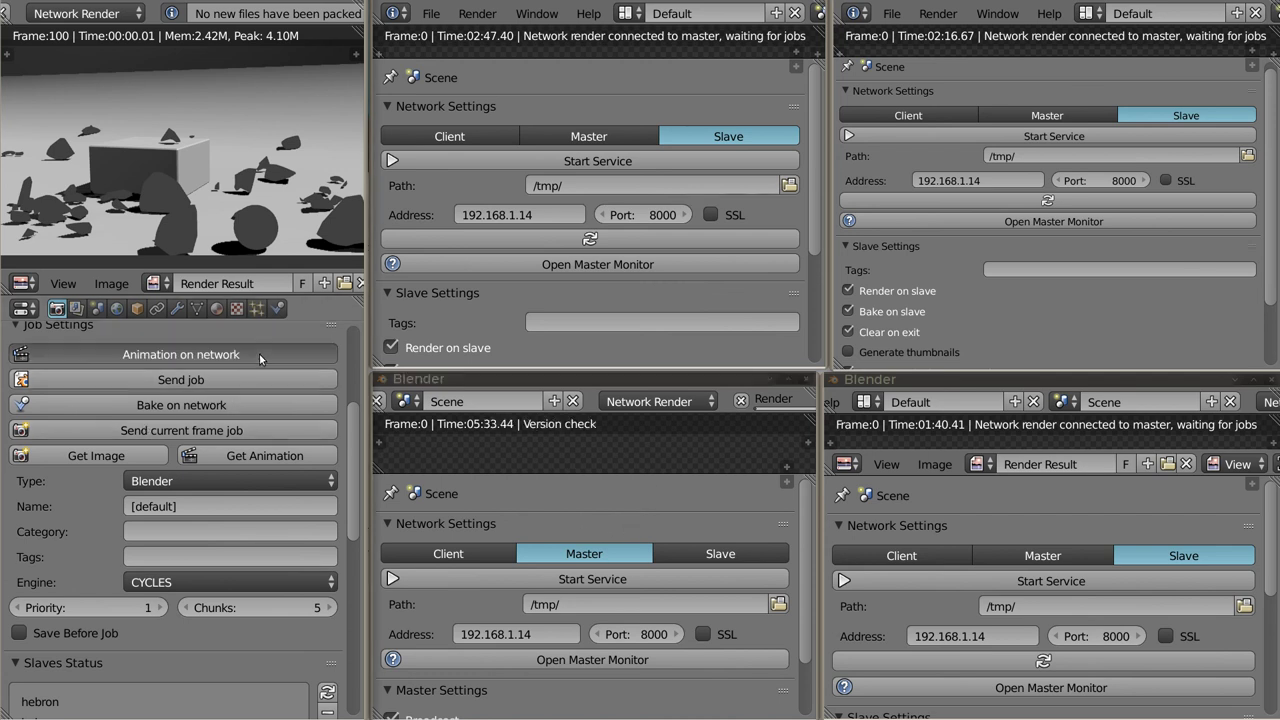
left_click(527, 478)
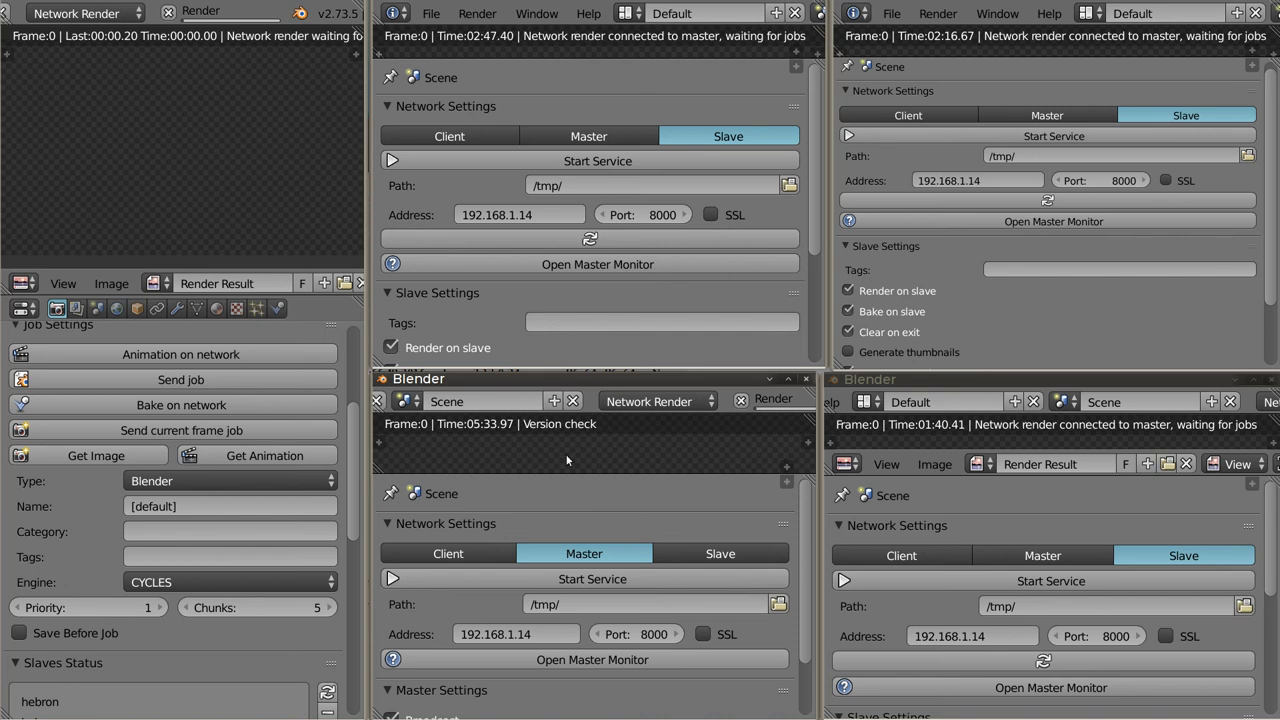
left_click(340, 97)
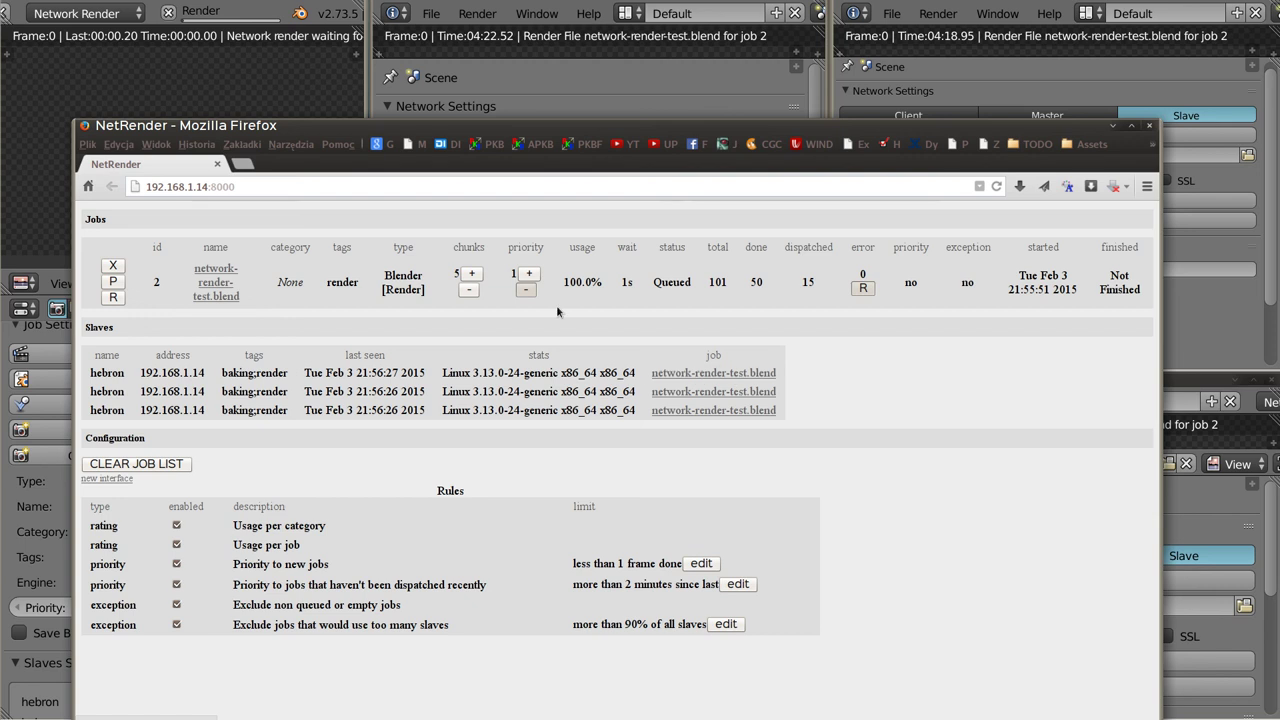
Step: Open job 2's details page and move the monitor window further right
left_click(698, 374)
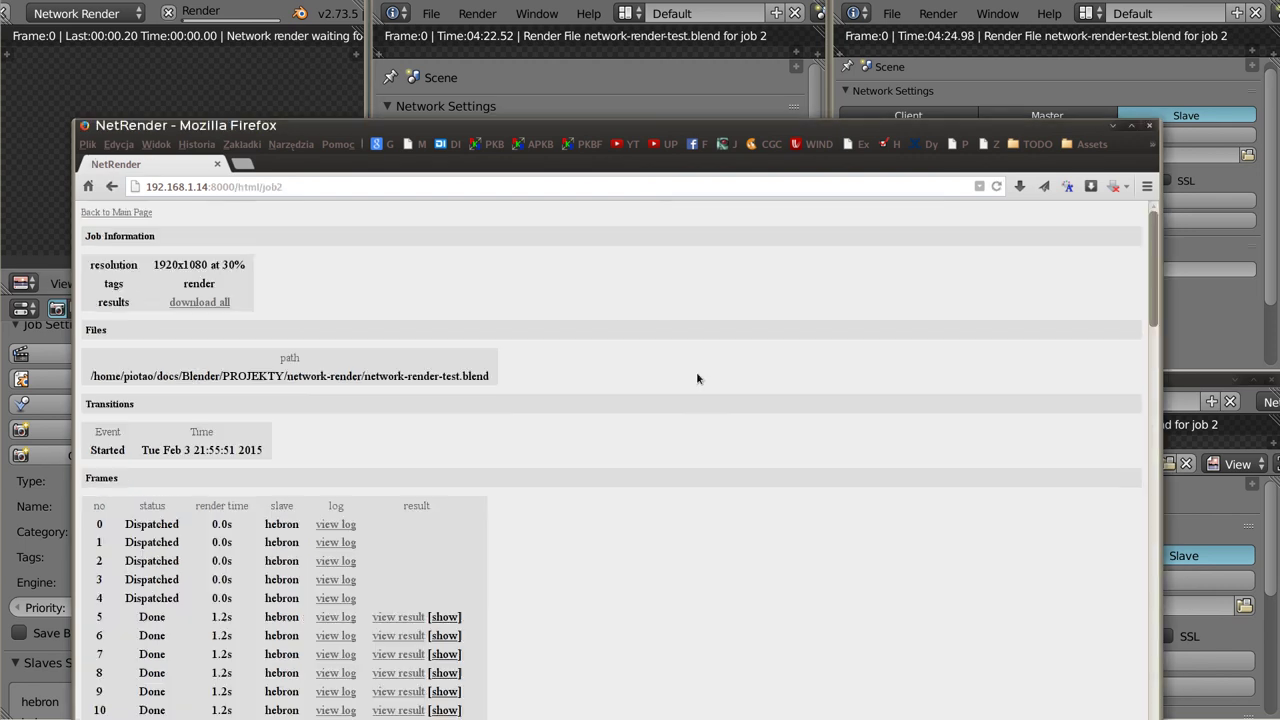
scroll(708, 385, "down", 4)
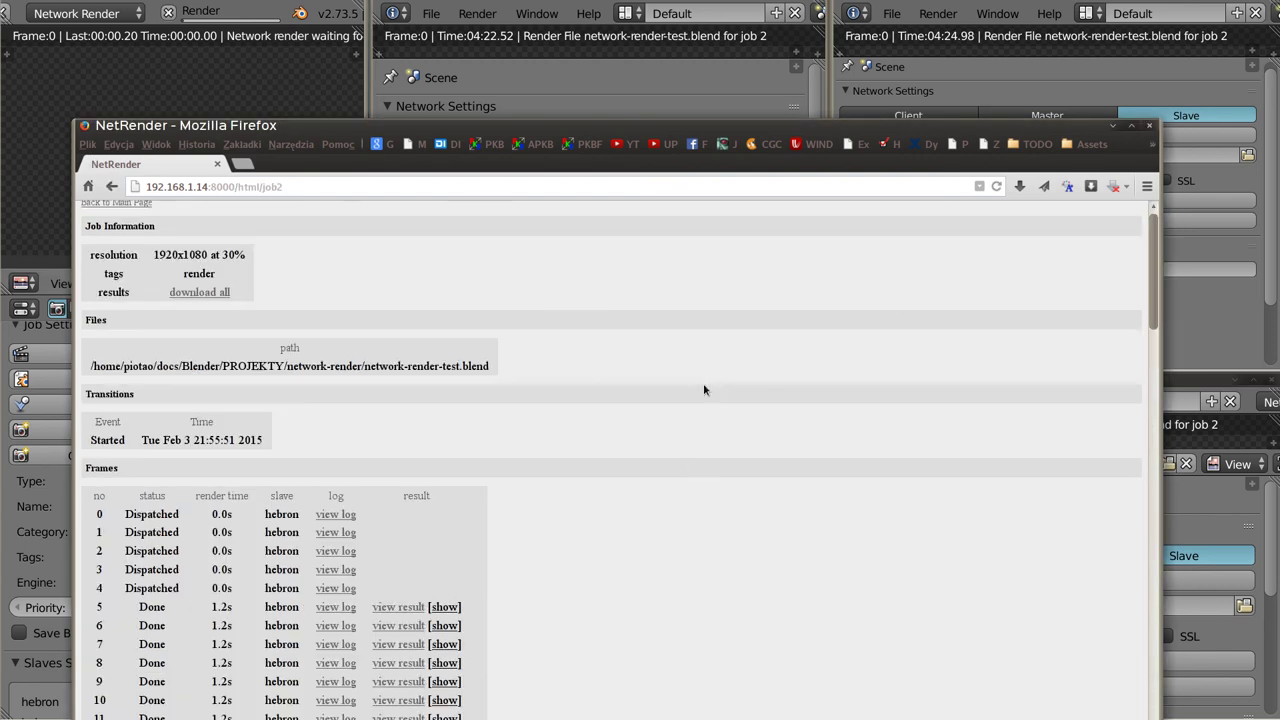
scroll(573, 423, "up", 4)
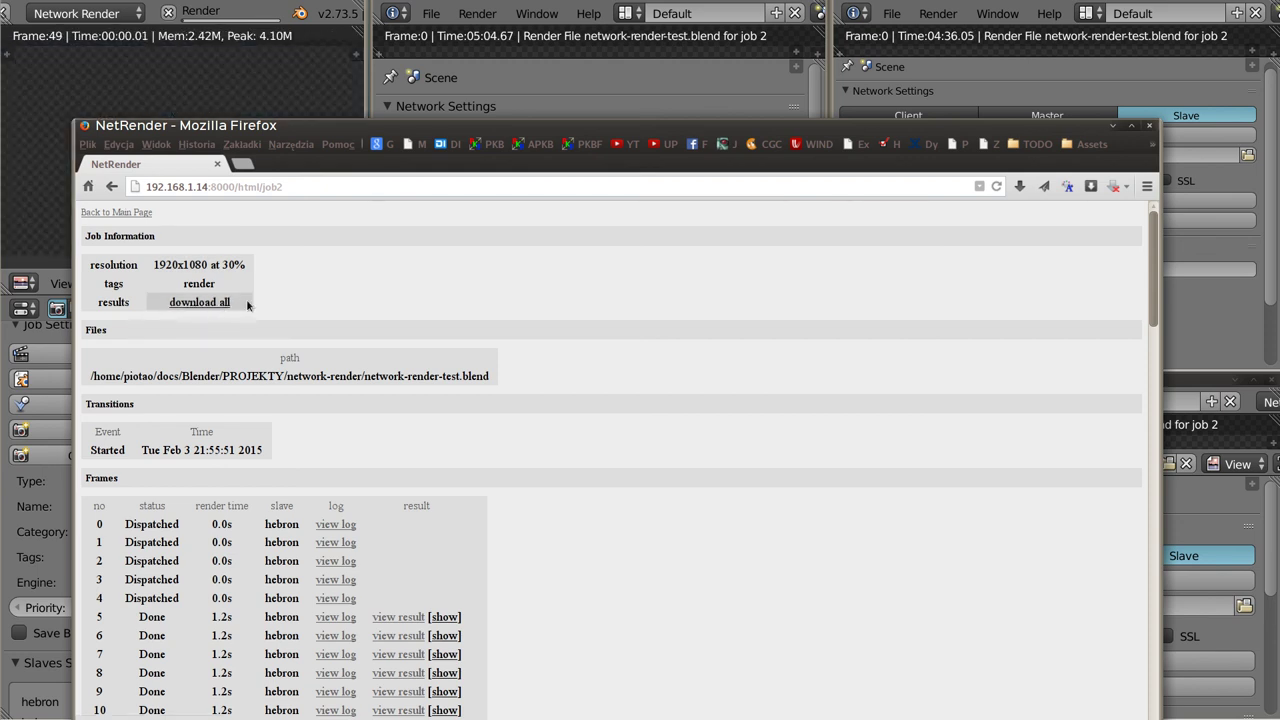
left_click_drag(232, 125, 349, 120)
left_click(39, 150)
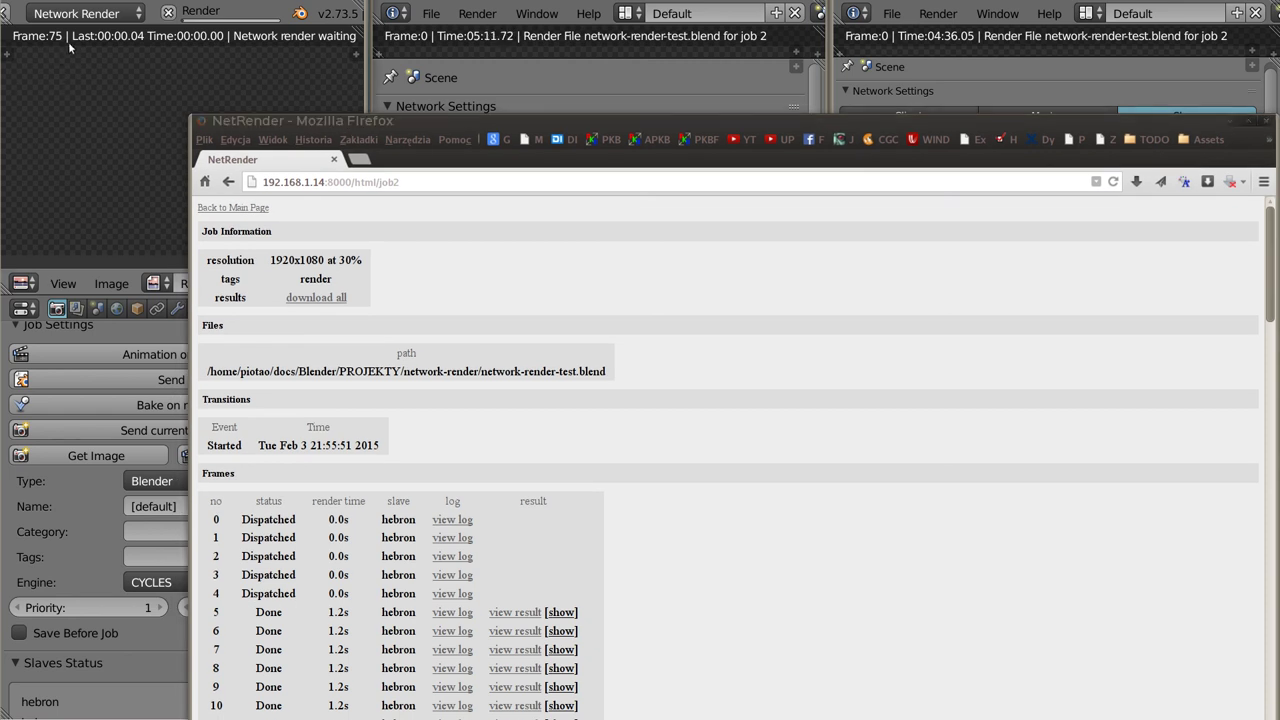
left_click(670, 471)
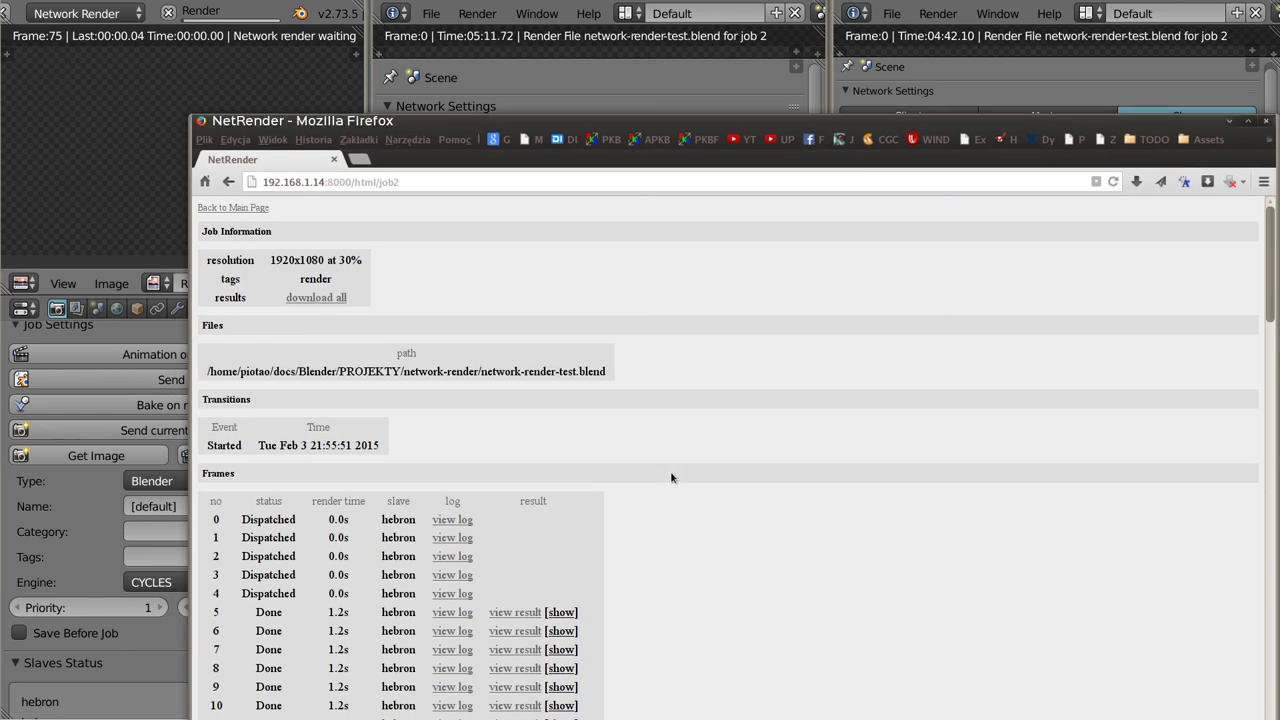
Step: Show inline previews for frame 5 and the following frames, scrolling through the frame table
scroll(672, 479, "down", 4)
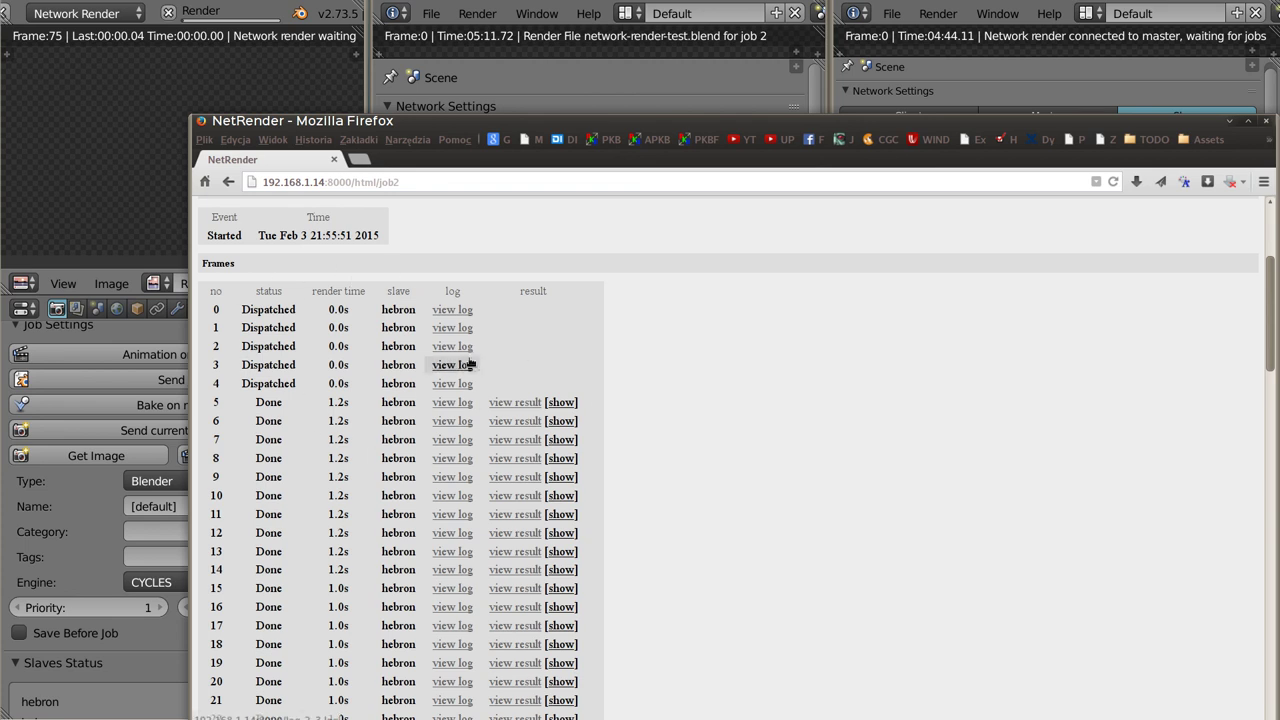
left_click(561, 404)
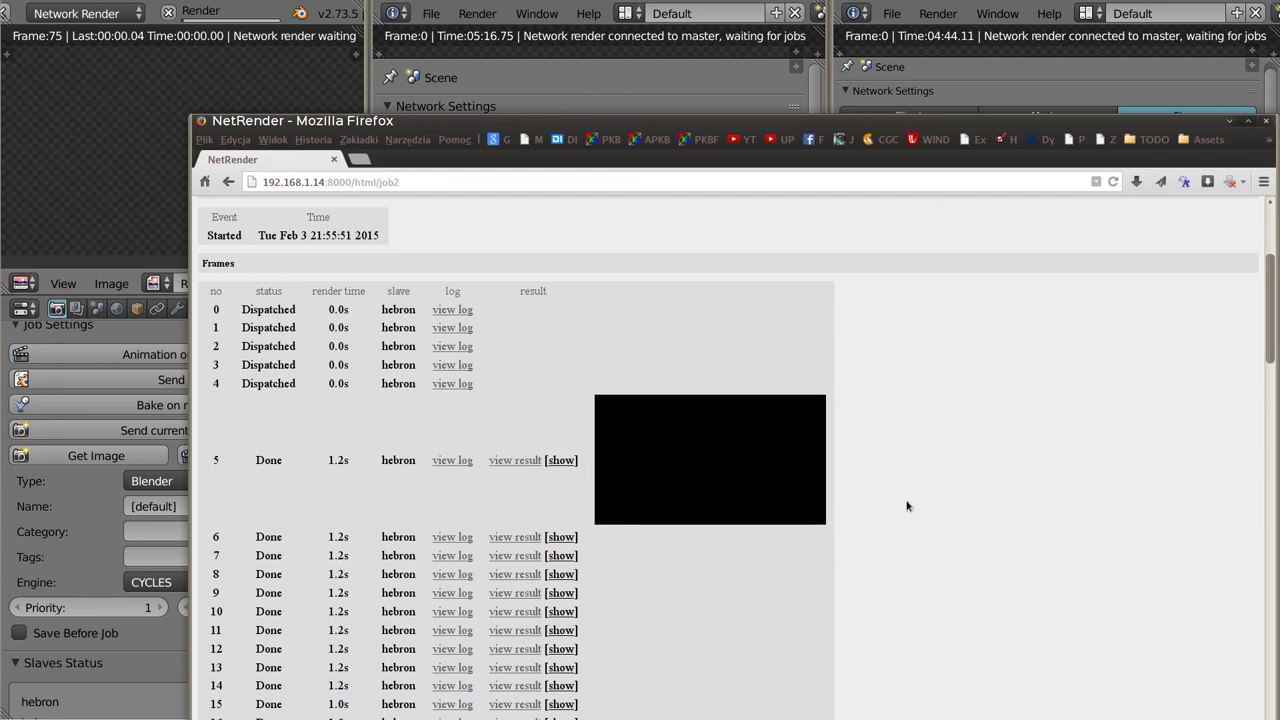
scroll(908, 506, "down", 3)
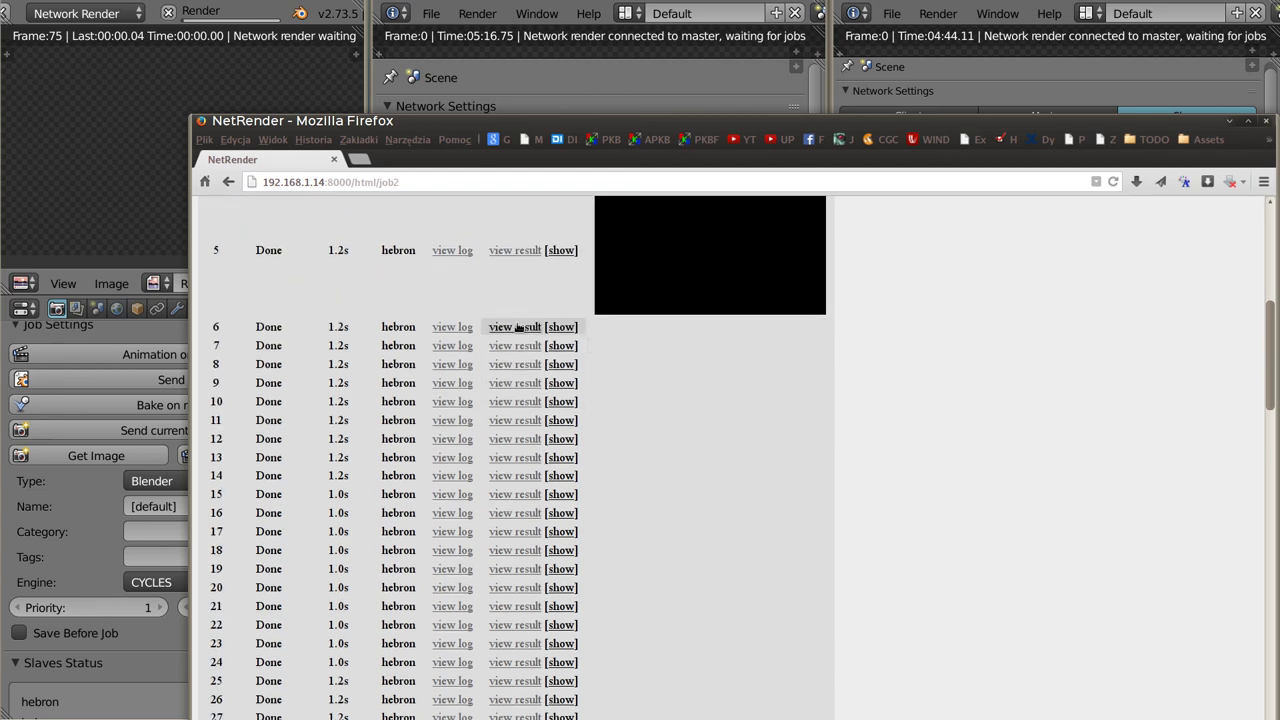
left_click(563, 498)
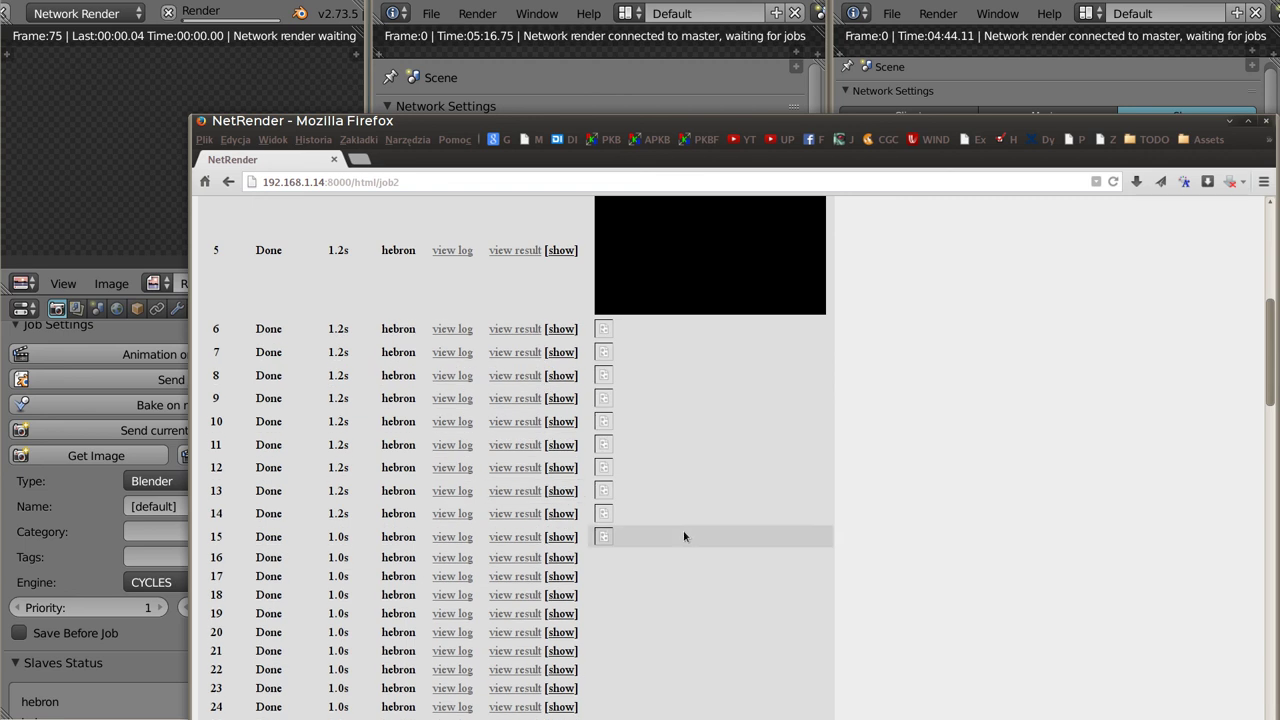
scroll(763, 499, "down", 4)
scroll(763, 499, "down", 5)
scroll(763, 499, "down", 3)
scroll(763, 499, "down", 6)
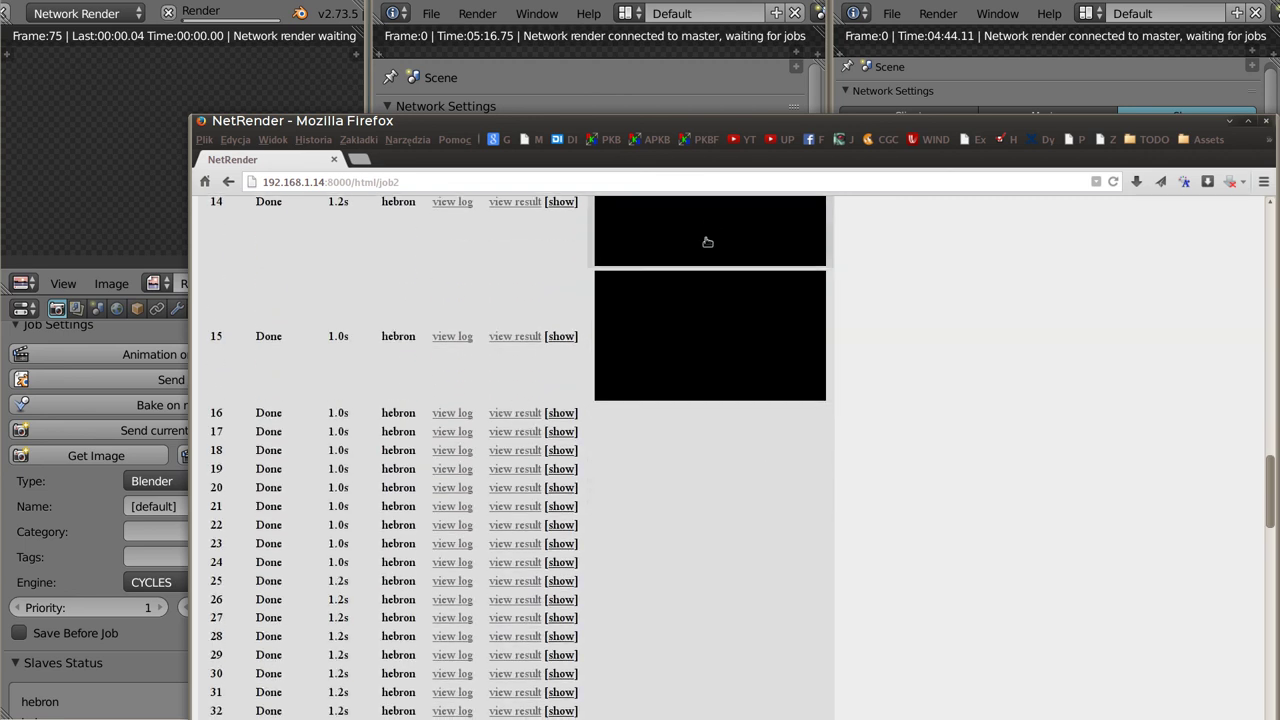
scroll(689, 444, "down", 2)
scroll(689, 444, "down", 5)
scroll(689, 446, "down", 3)
scroll(690, 448, "down", 3)
scroll(400, 430, "down", 3)
scroll(371, 433, "down", 2)
scroll(408, 482, "up", 7)
scroll(460, 500, "up", 5)
scroll(460, 504, "up", 7)
scroll(462, 507, "up", 6)
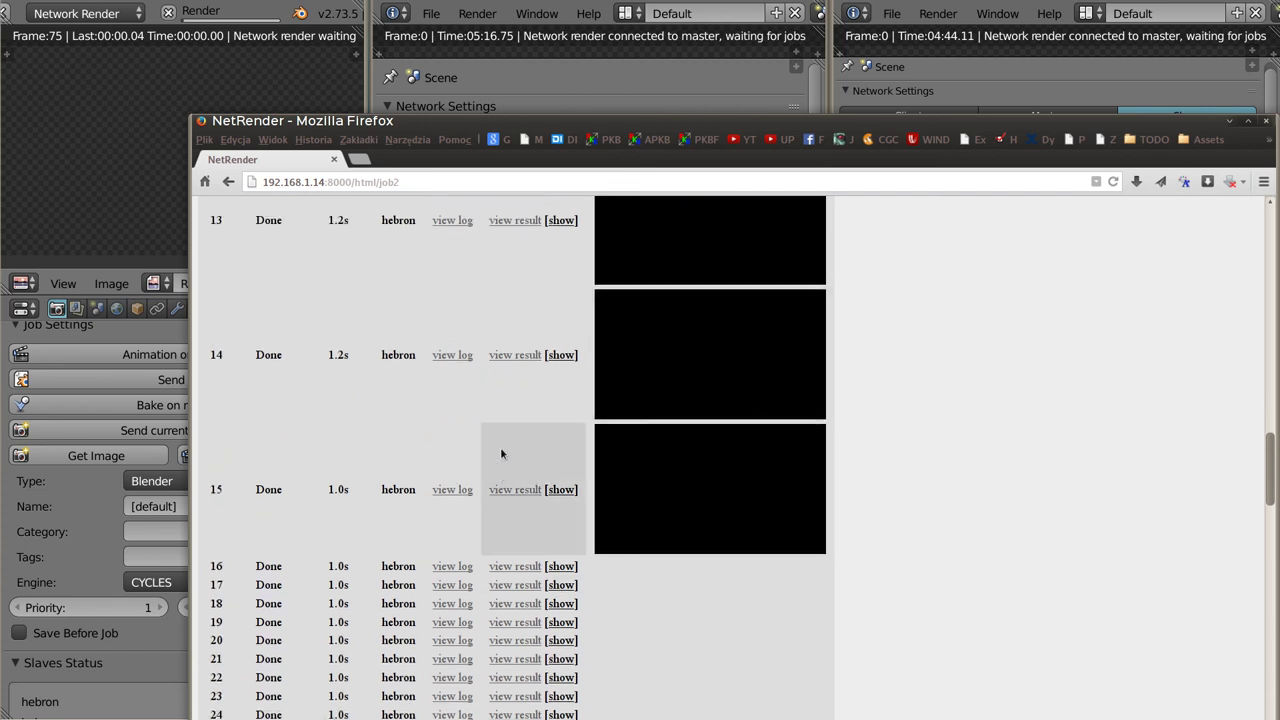
Step: View frame 14's render_2_14.exr in Okular, close it, and return to the top of job 2's page
left_click(512, 356)
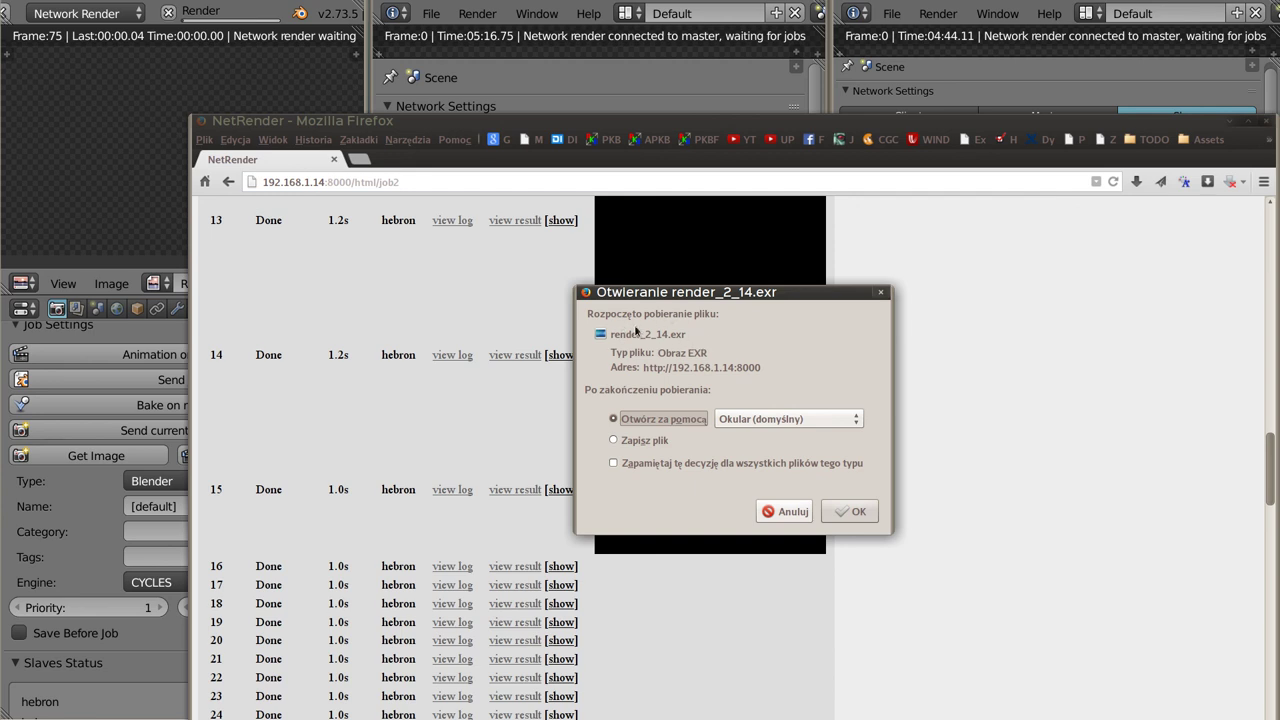
left_click(848, 511)
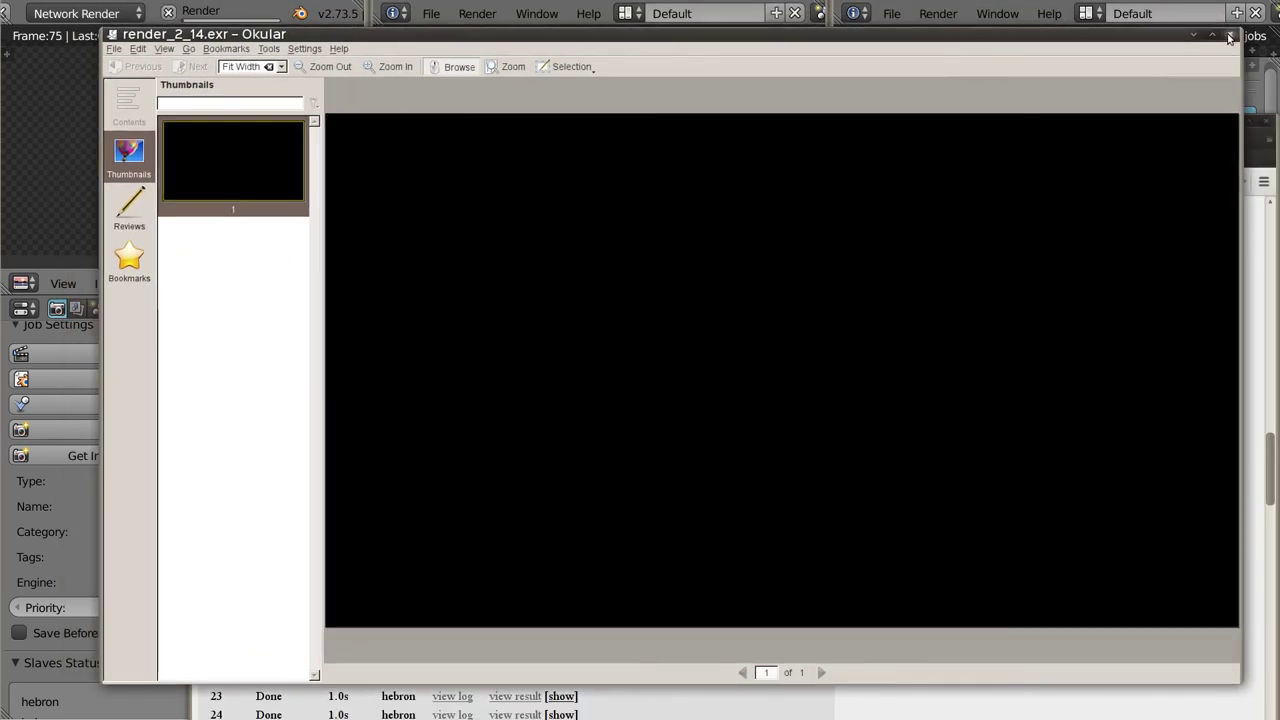
left_click(1230, 35)
scroll(500, 486, "up", 4)
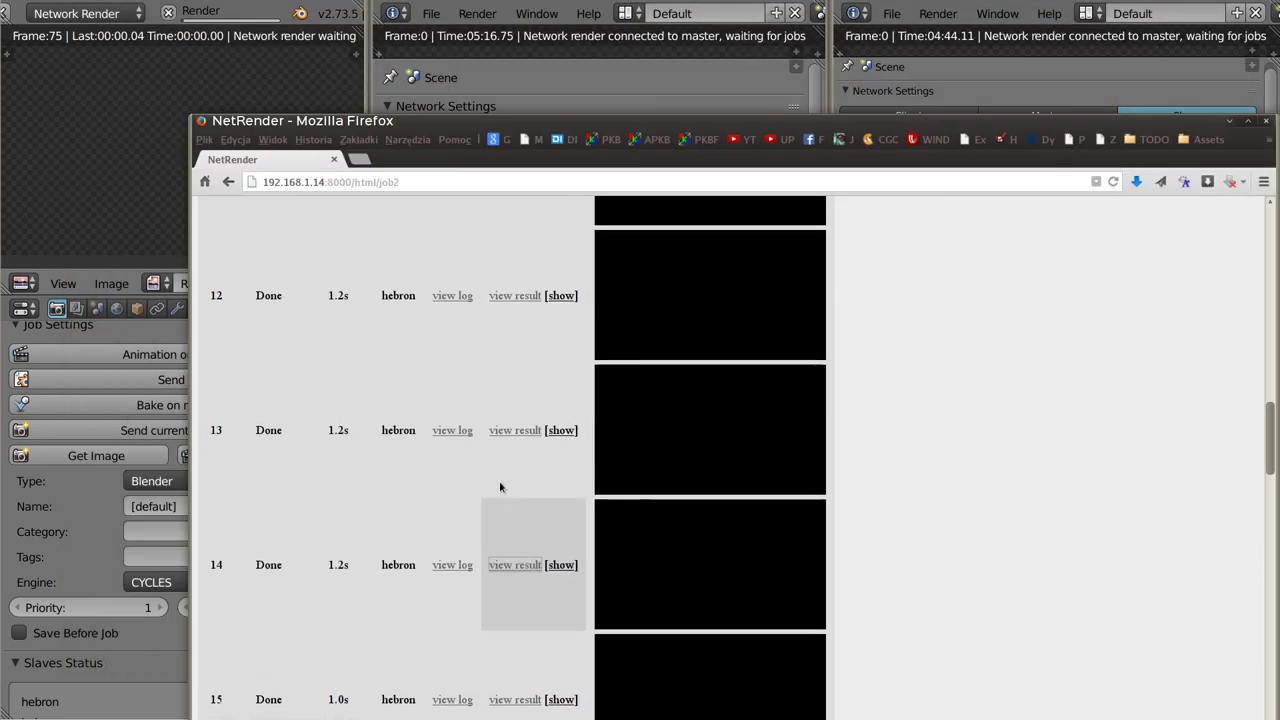
scroll(500, 486, "up", 7)
scroll(500, 486, "up", 5)
scroll(500, 486, "up", 15)
scroll(500, 486, "up", 1)
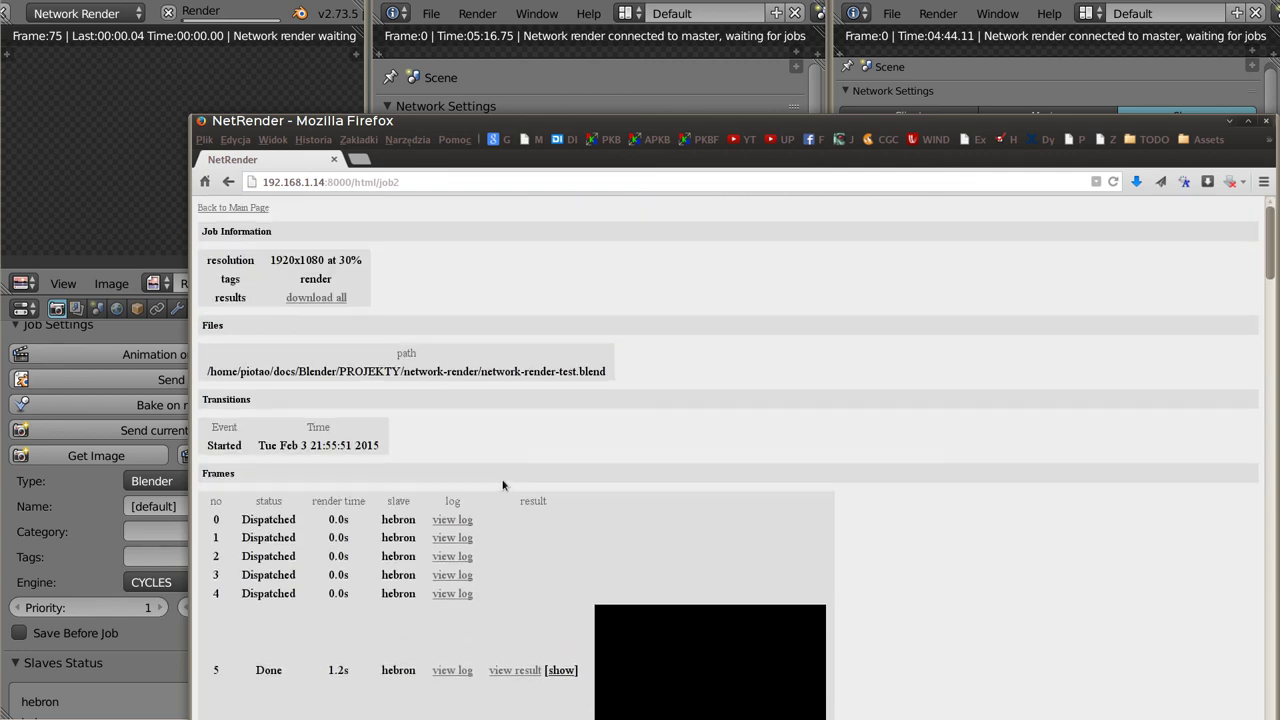
Step: Lower the browser monitor behind Blender and fetch the finished animation frames from the master
middle_click(605, 123)
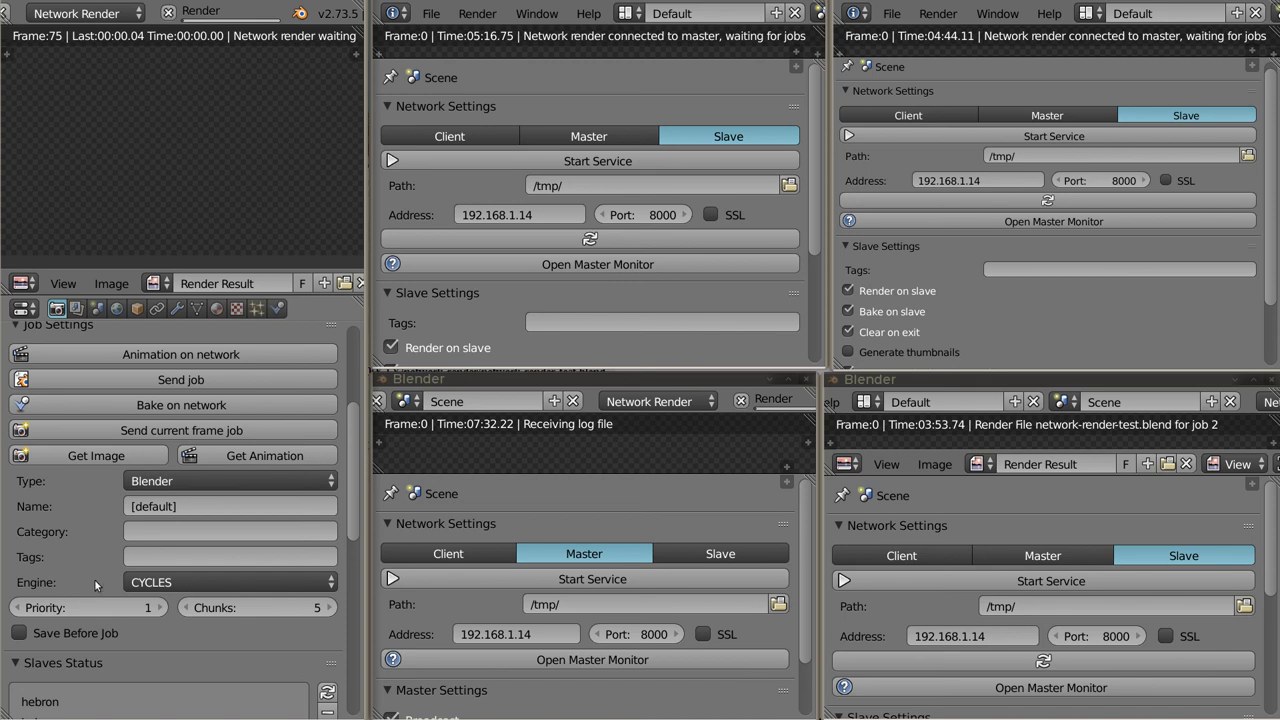
scroll(88, 554, "down", 4)
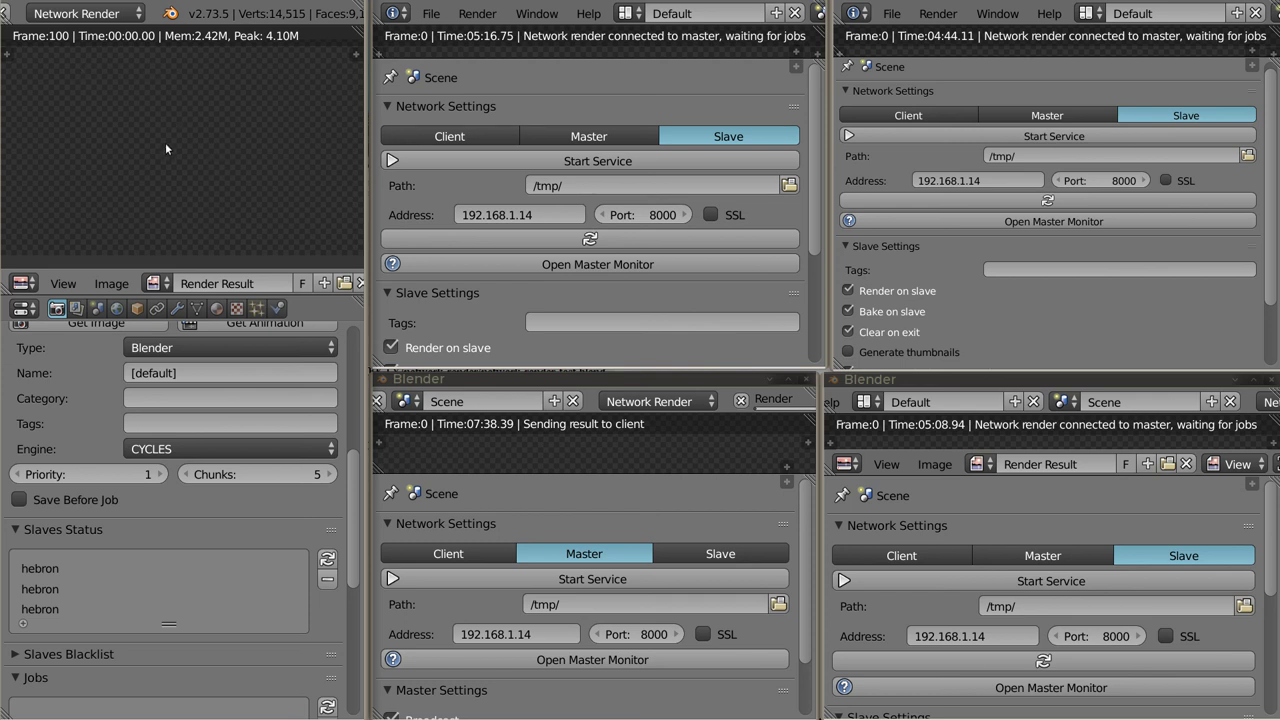
scroll(90, 451, "up", 1)
scroll(90, 451, "up", 4)
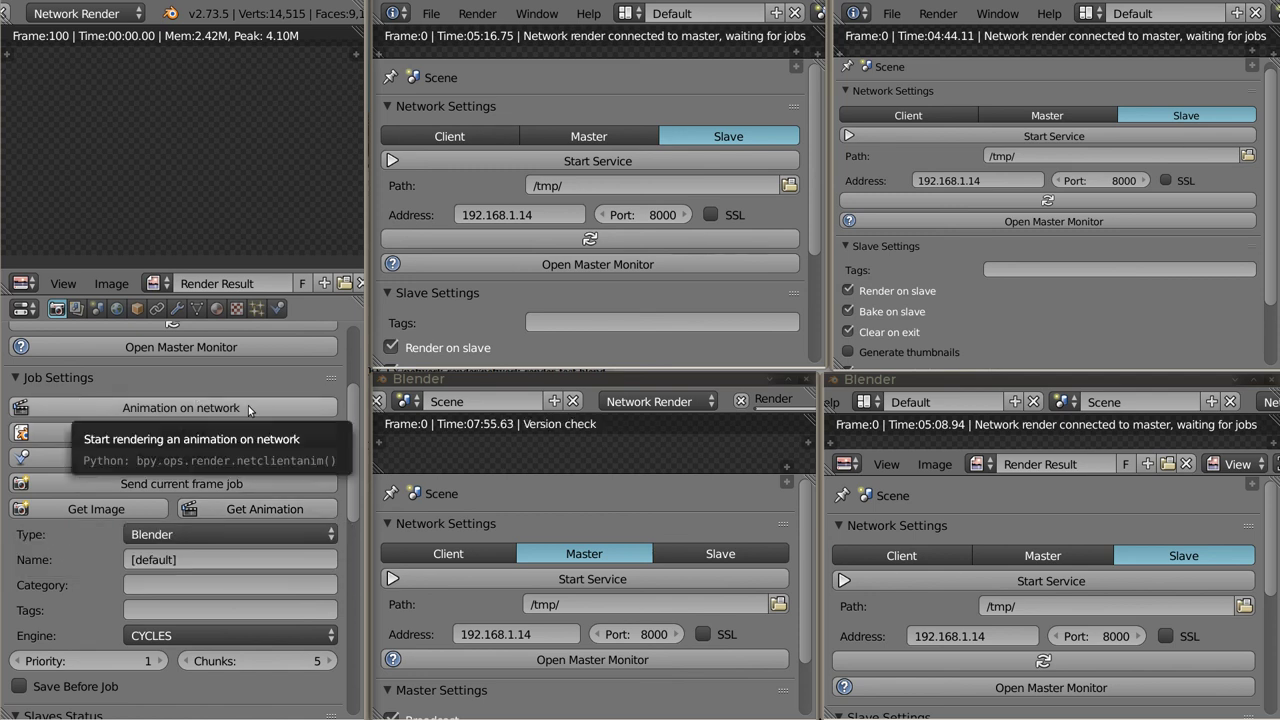
left_click(230, 511)
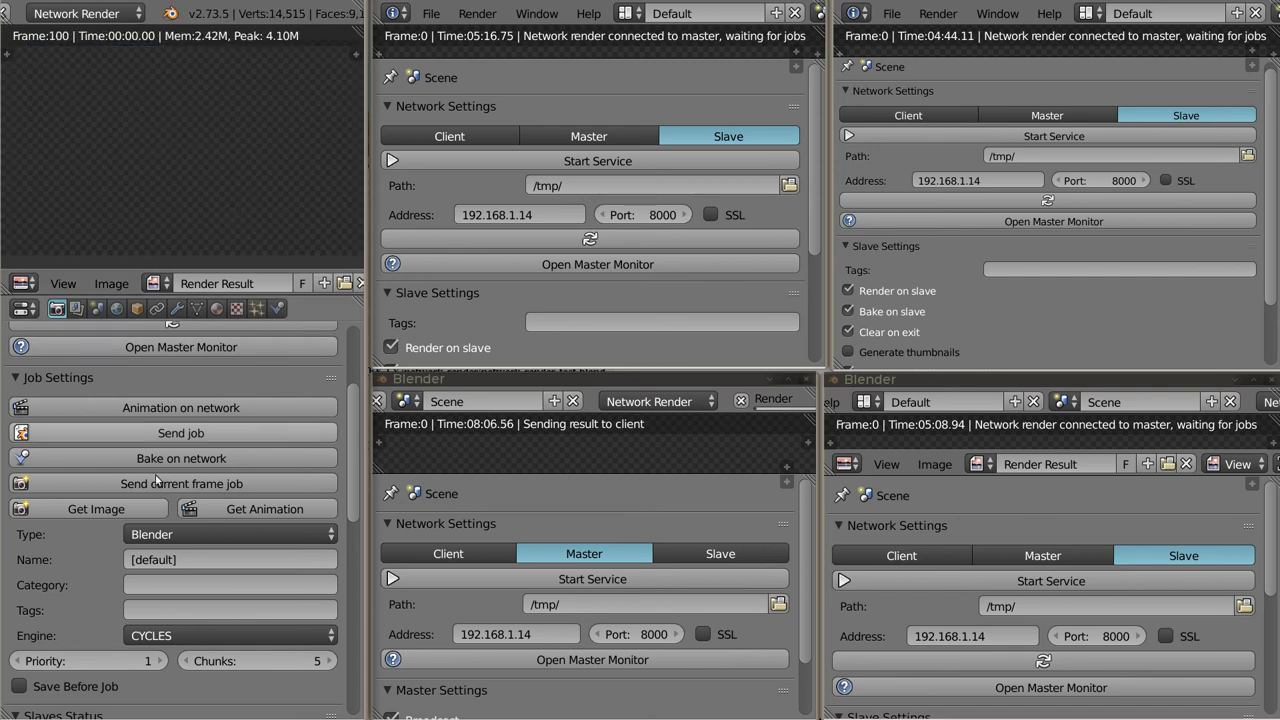
Step: Refresh Slaves Status and the Jobs list so network-render-test.blend shows 101 of 101 frames
scroll(120, 430, "down", 4)
scroll(95, 480, "down", 3)
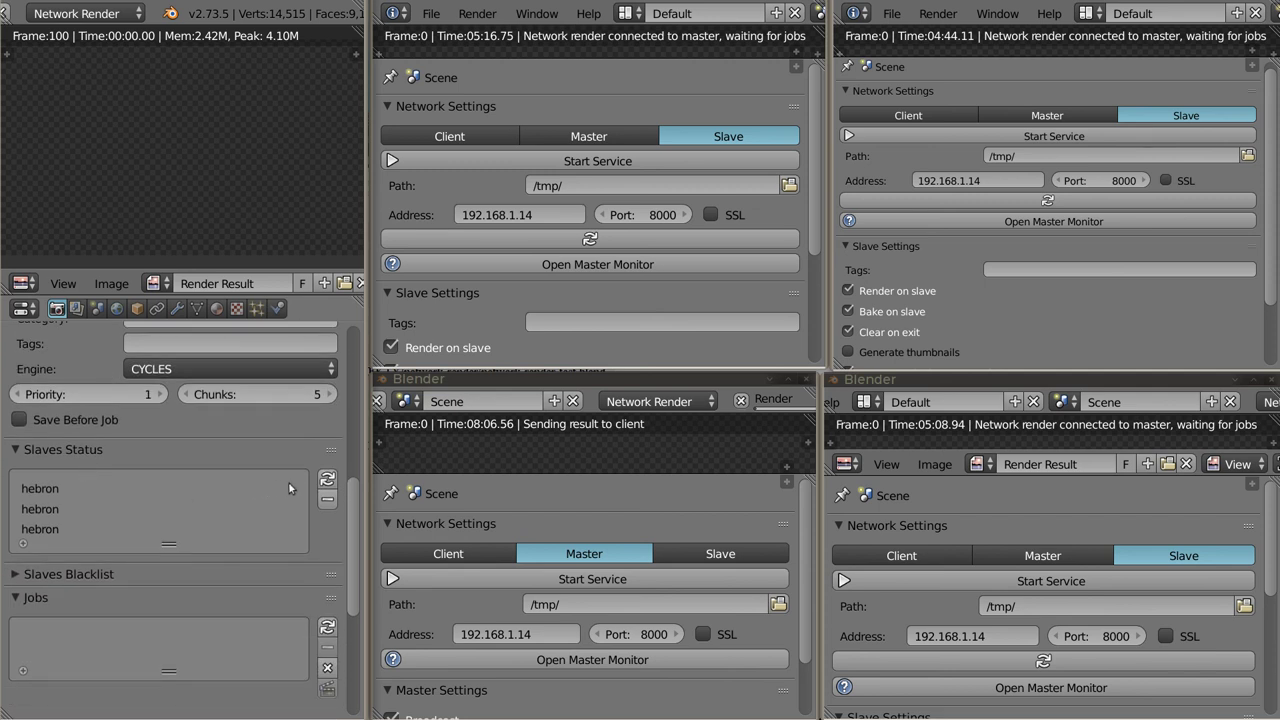
left_click(320, 484)
scroll(250, 515, "down", 5)
left_click(324, 446)
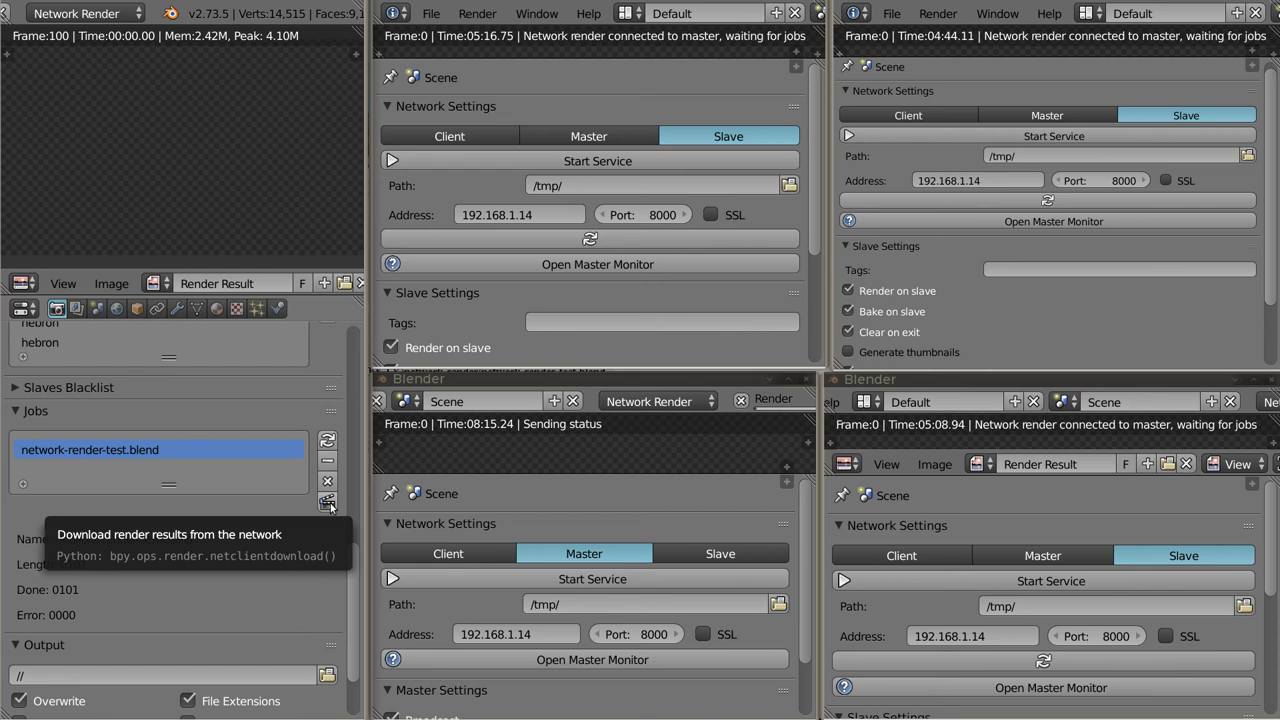
Step: Download the finished job's render results, then verify the output is PNG, RGBA, 16-bit
left_click(329, 505)
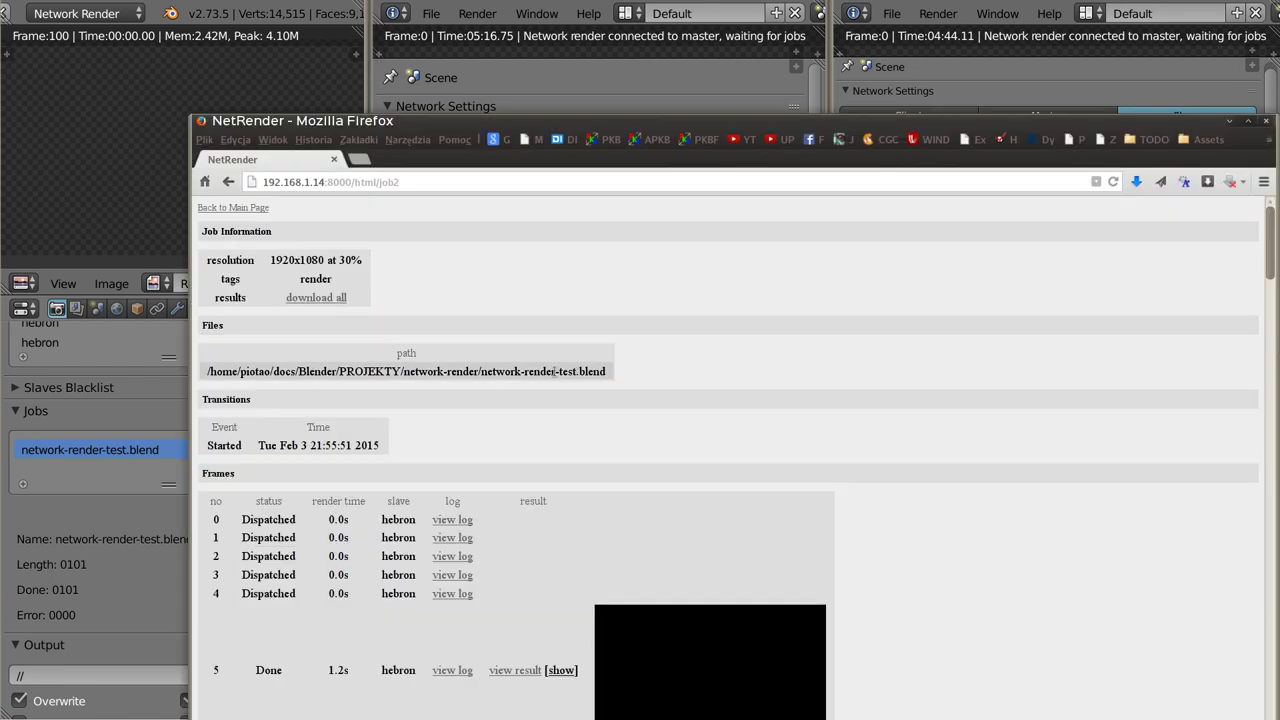
left_click(233, 208)
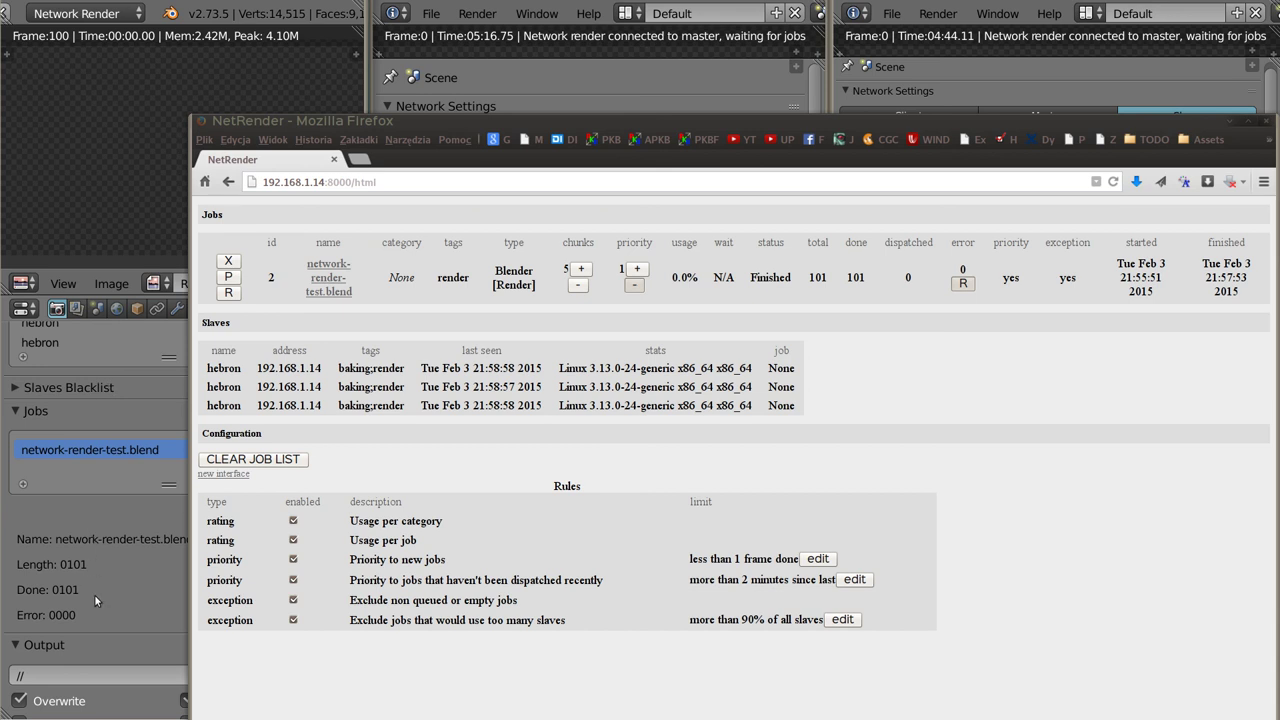
left_click(80, 660)
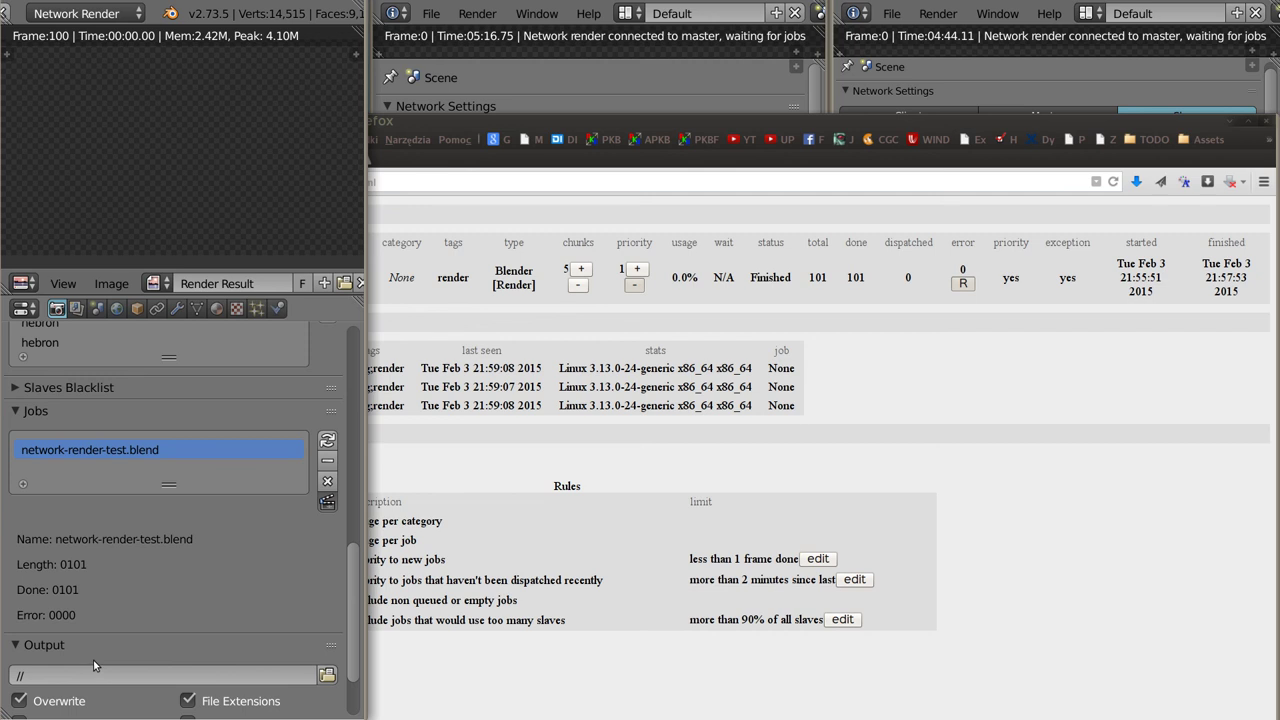
left_click(150, 646)
scroll(256, 595, "up", 2)
scroll(256, 595, "up", 1)
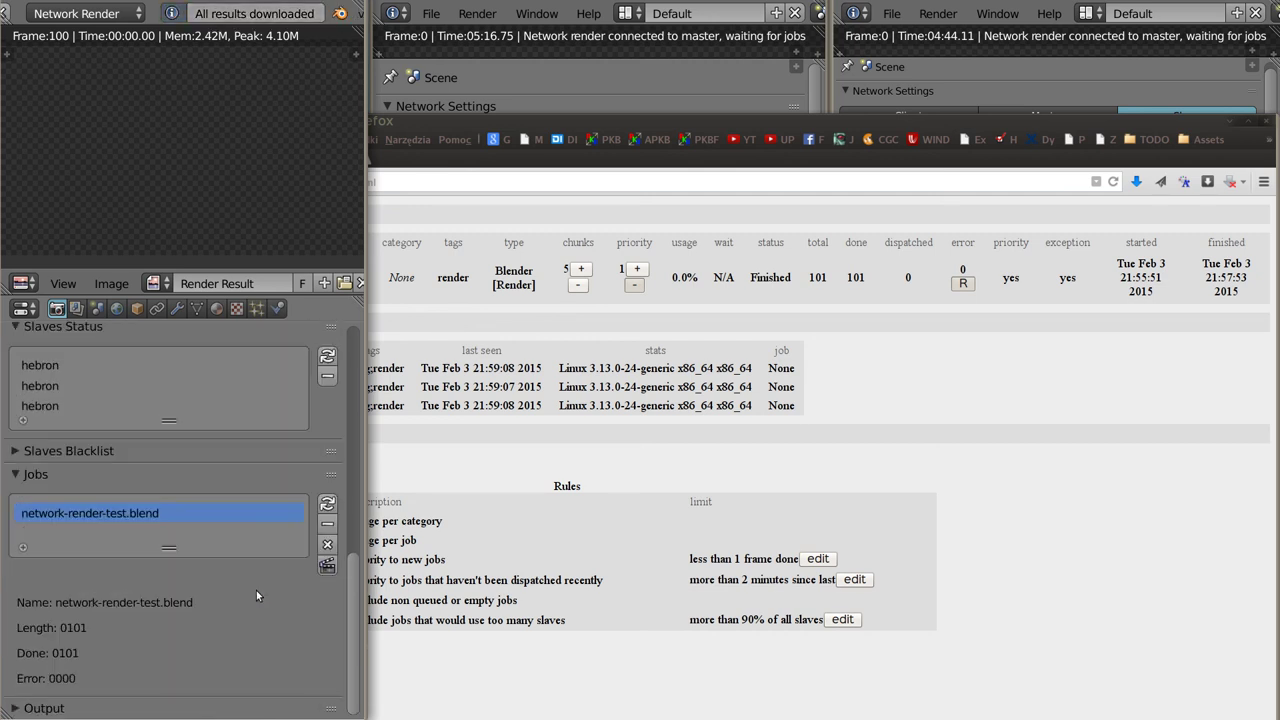
left_click(36, 704)
scroll(120, 655, "down", 4)
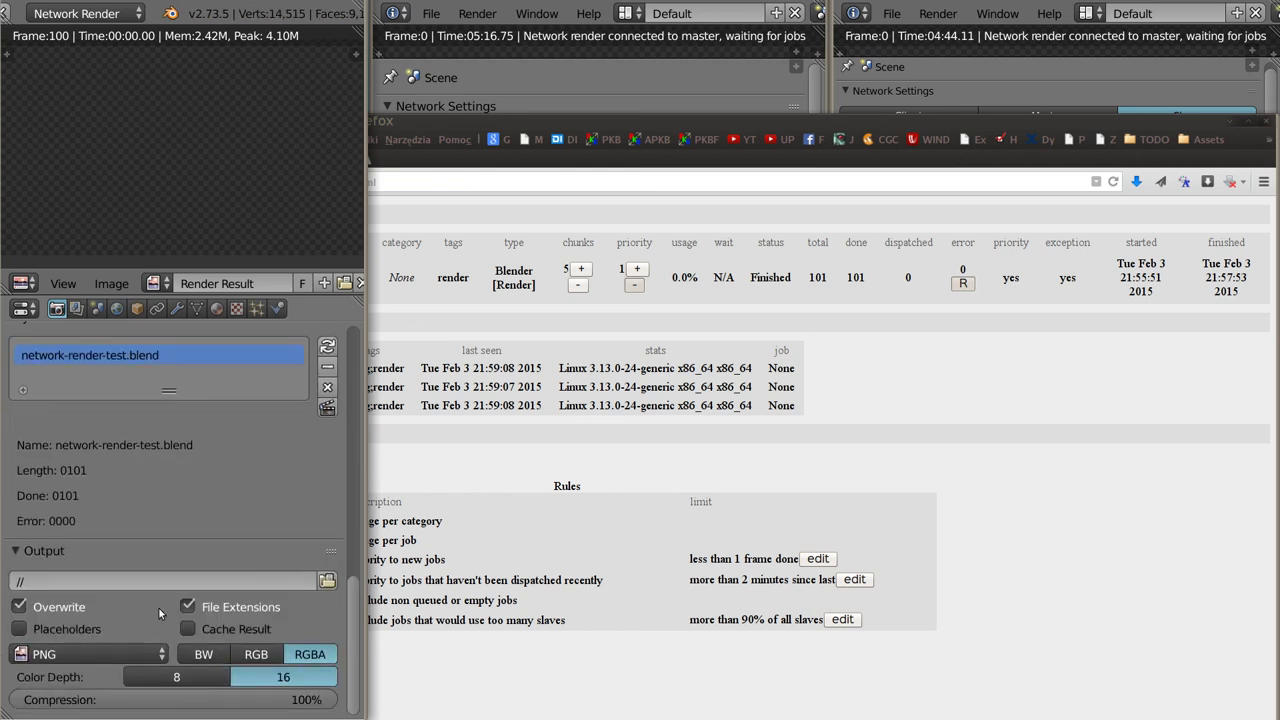
Step: Open an enlarged terminal in the docs/Blender folder with larger text
key("ctrl+alt+t")
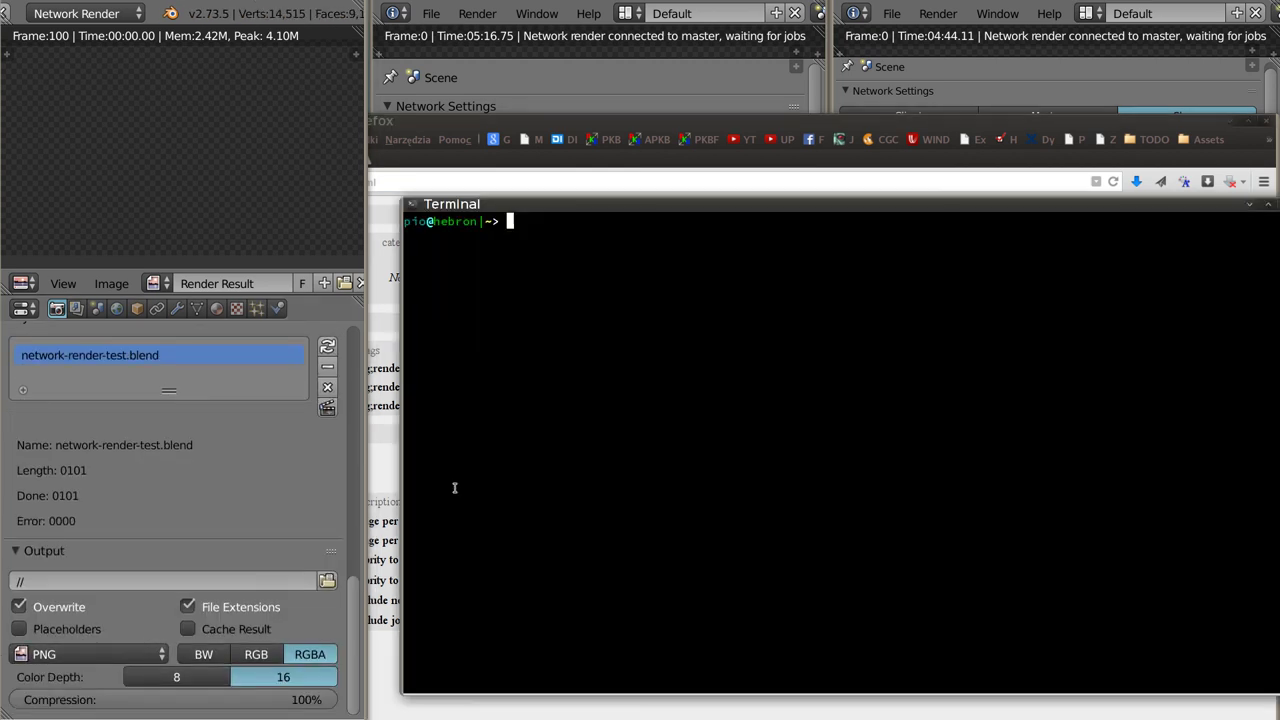
right_click_drag(845, 440, 997, 569, "alt")
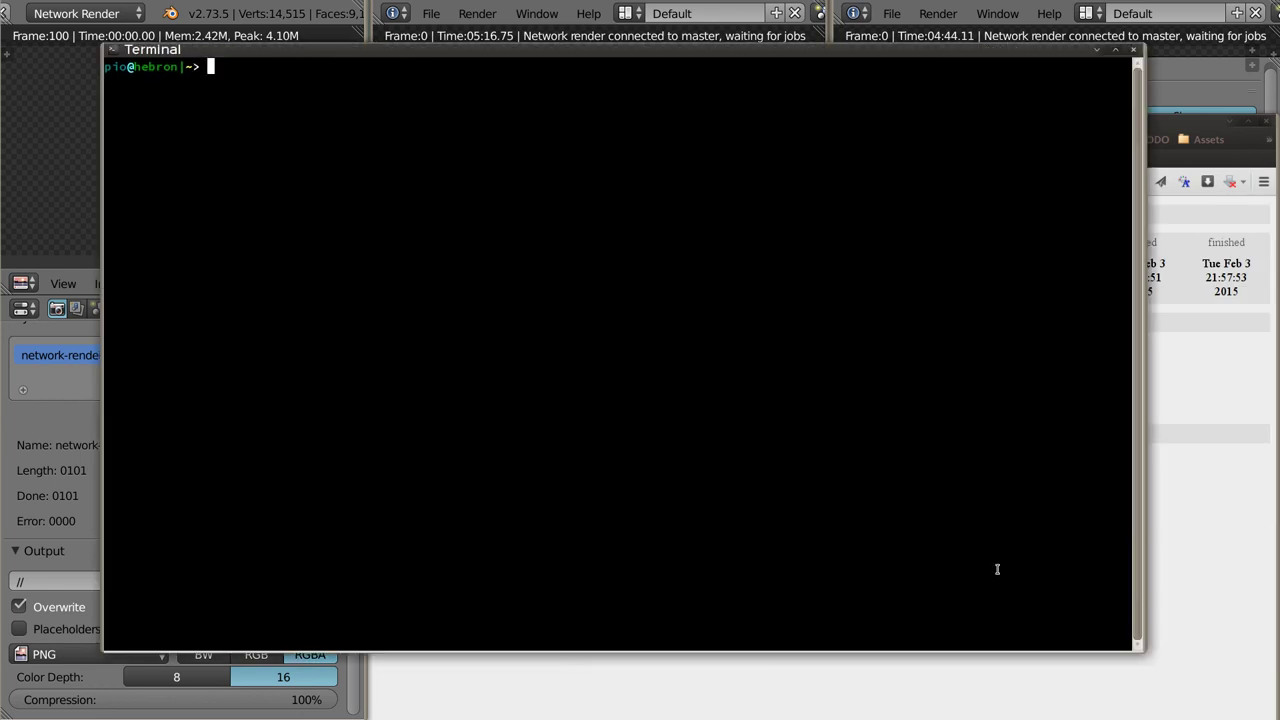
type("cd docs/Blender")
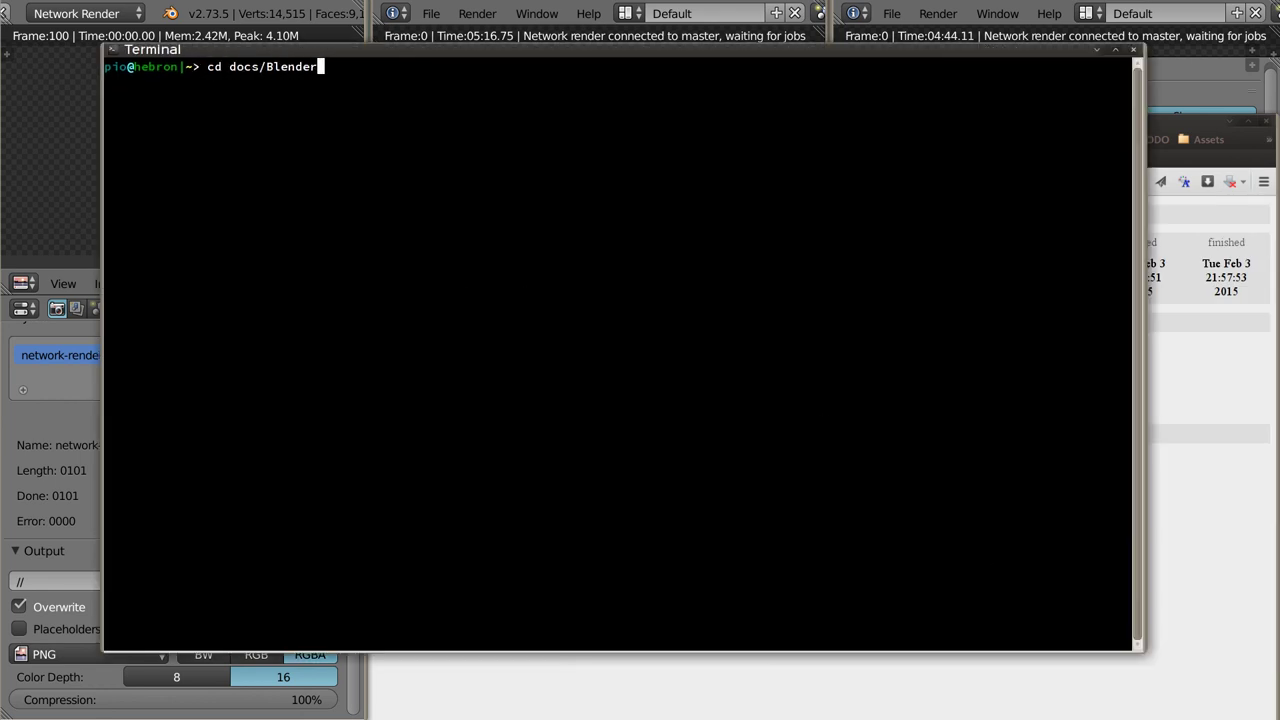
key("Return")
key("ctrl+plus")
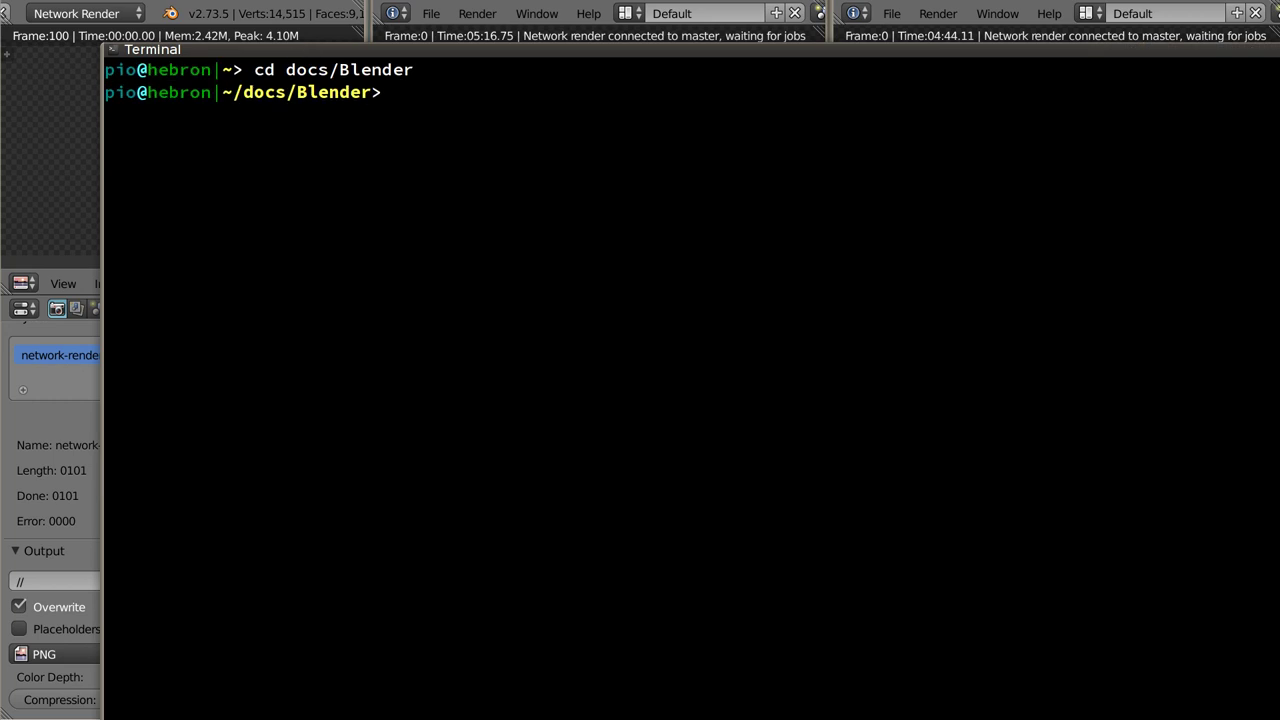
right_click_drag(1115, 545, 1083, 589, "alt")
Step: Enter PROJEKTY/network-render and list its files with ll and ls, showing frames 0000–0100.png
type("cd PR")
key("Tab")
type("net")
key("Tab")
key("Return")
type("ll")
key("Return")
type("ls")
key("Return")
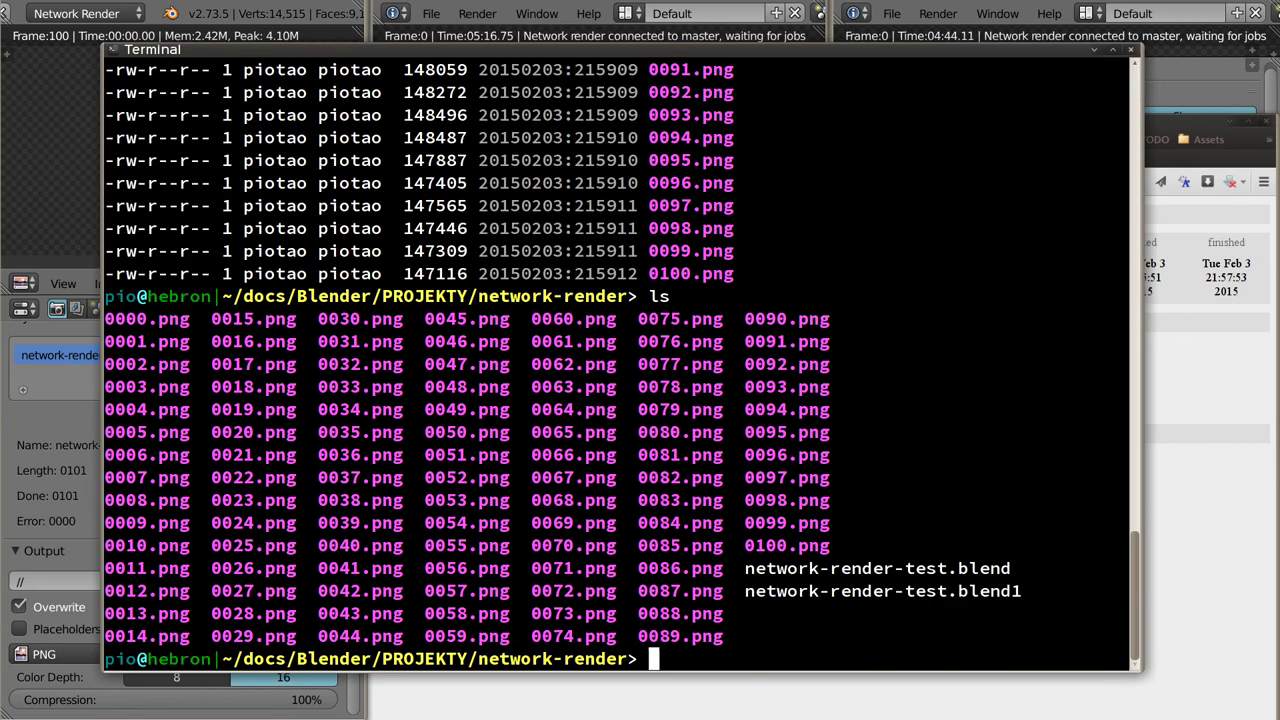
Step: Open all PNG frames in an image viewer with xv *.png, correcting the jpg typo
type("xv *.jpg")
key("Return")
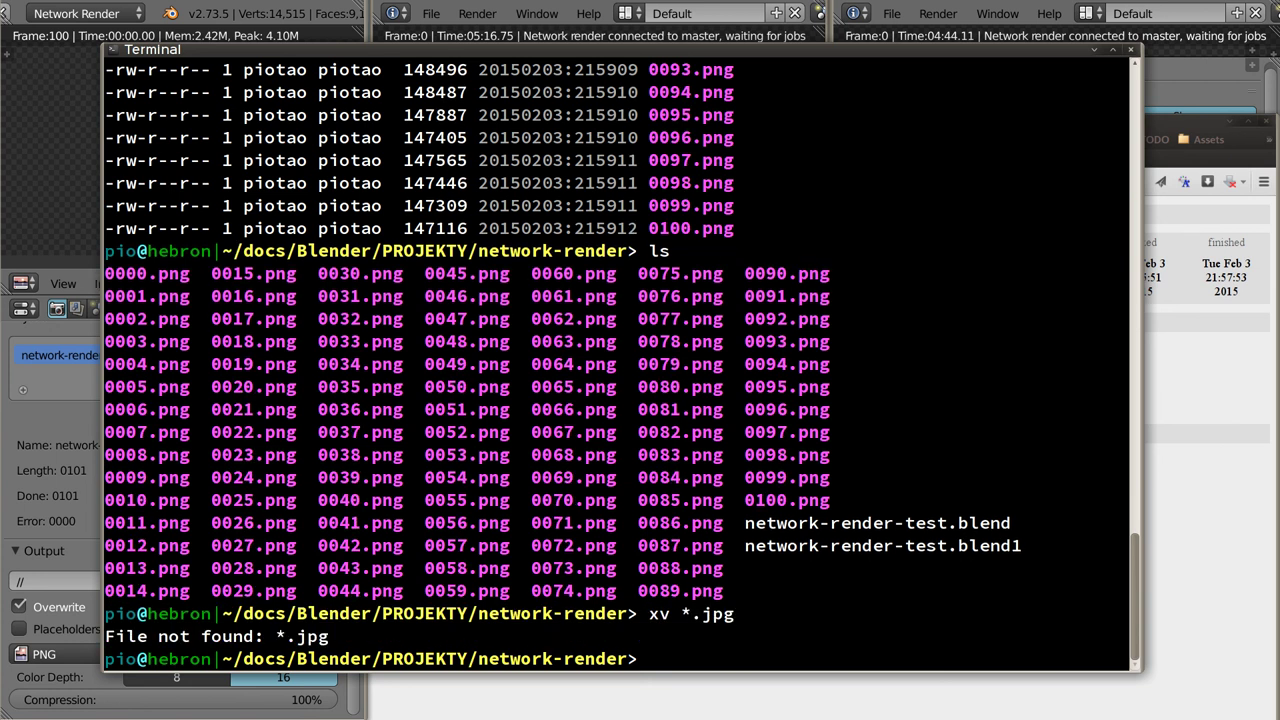
key("BackSpace")
key("BackSpace")
type("png")
key("Return")
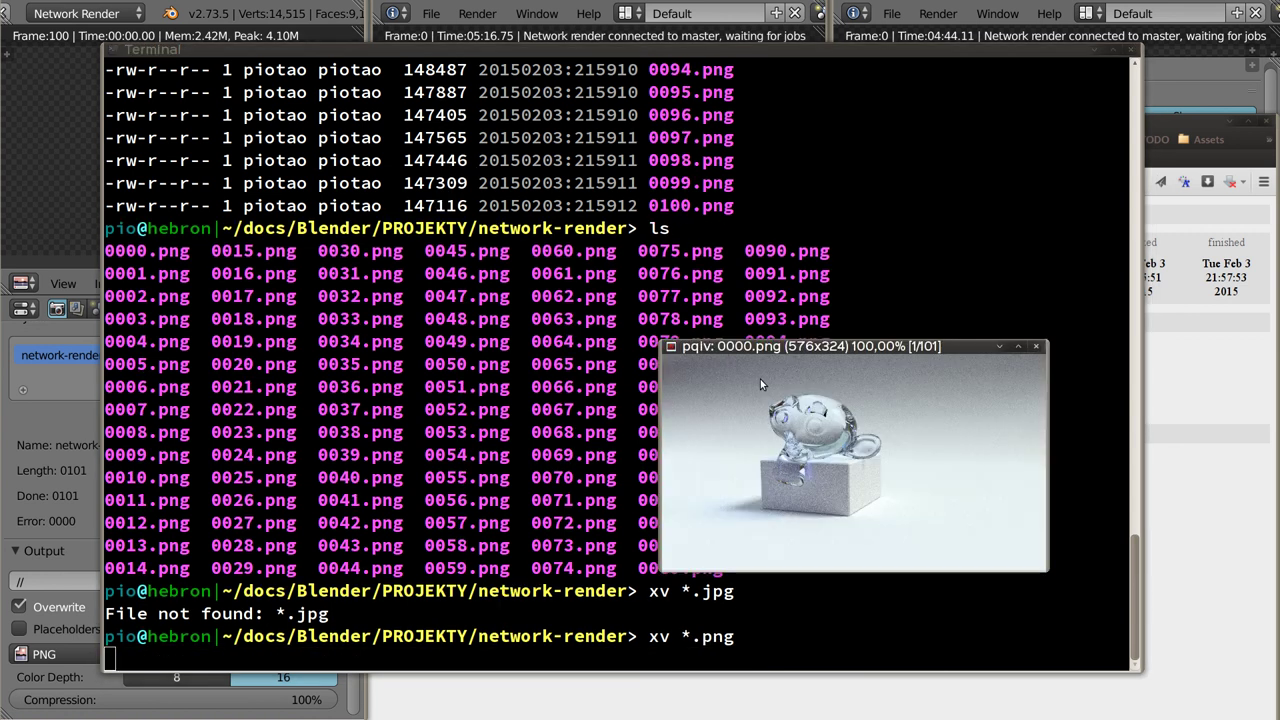
Step: Flip through the frames up to 0059.png of 101, then close the viewer
scroll(887, 432, "down", 3)
scroll(894, 440, "down", 3)
scroll(887, 430, "down", 3)
scroll(887, 430, "down", 4)
scroll(852, 392, "down", 4)
left_click_drag(832, 432, 690, 387)
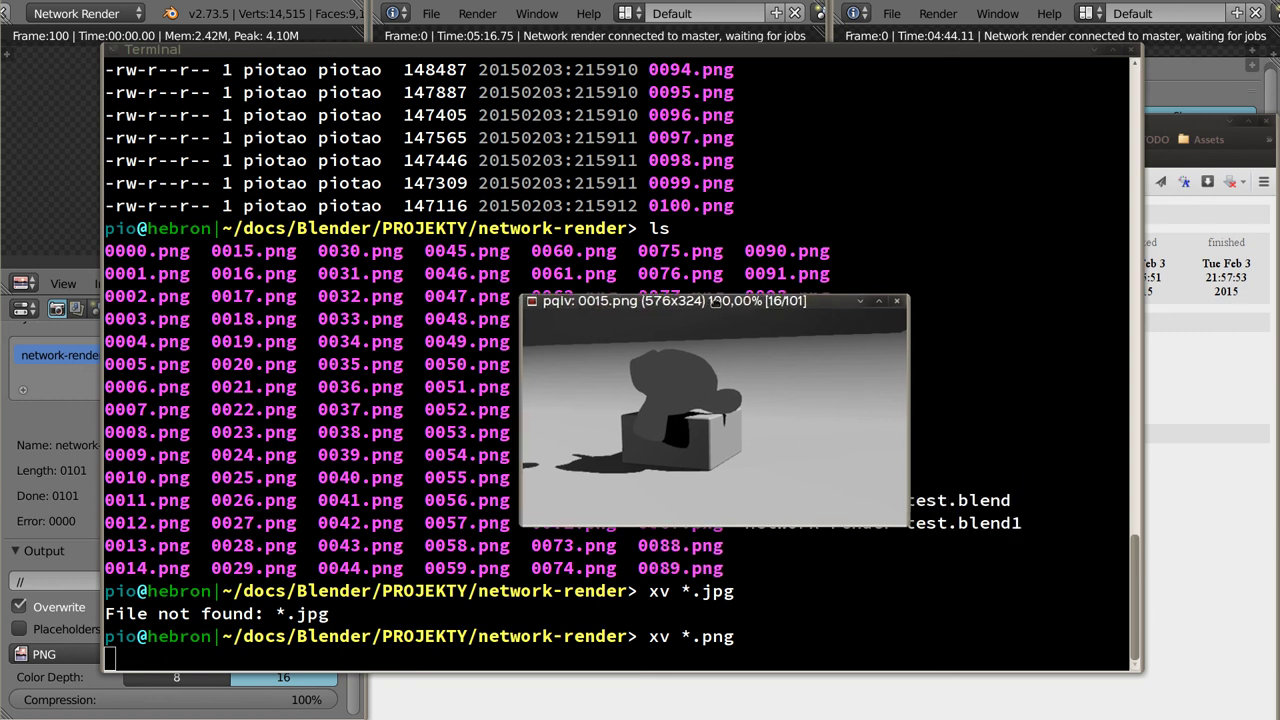
scroll(720, 396, "down", 2)
scroll(750, 400, "down", 3)
scroll(750, 400, "down", 3)
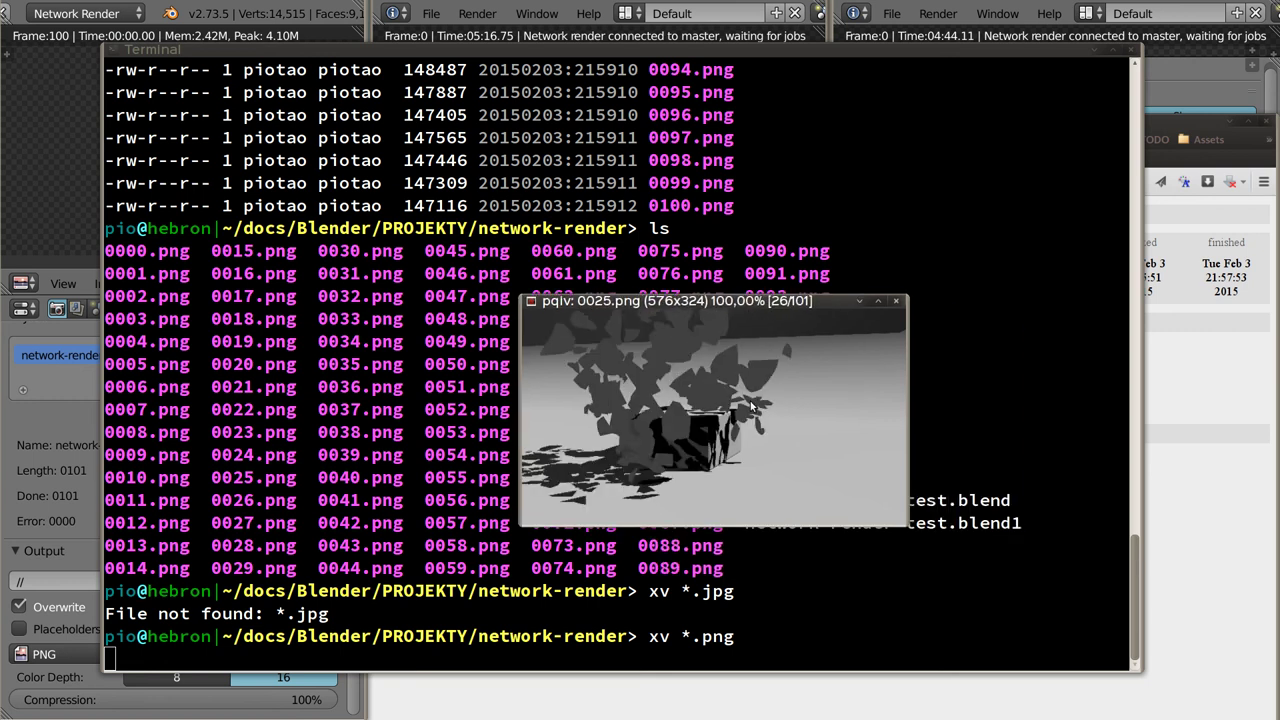
scroll(750, 400, "down", 3)
scroll(750, 405, "down", 3)
scroll(750, 405, "down", 3)
scroll(750, 405, "down", 3)
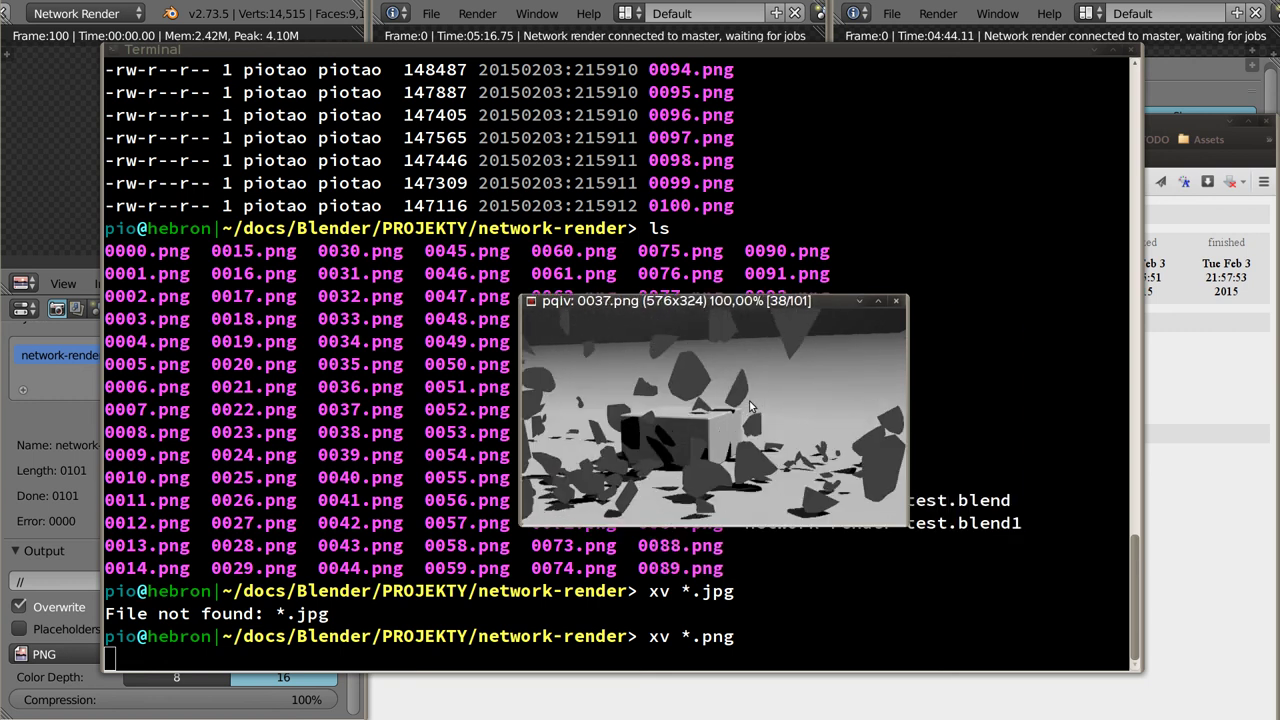
scroll(750, 405, "down", 3)
scroll(750, 405, "down", 3)
scroll(750, 405, "down", 3)
scroll(750, 405, "down", 3)
scroll(750, 405, "down", 3)
scroll(750, 405, "down", 2)
scroll(750, 405, "down", 4)
scroll(860, 345, "down", 1)
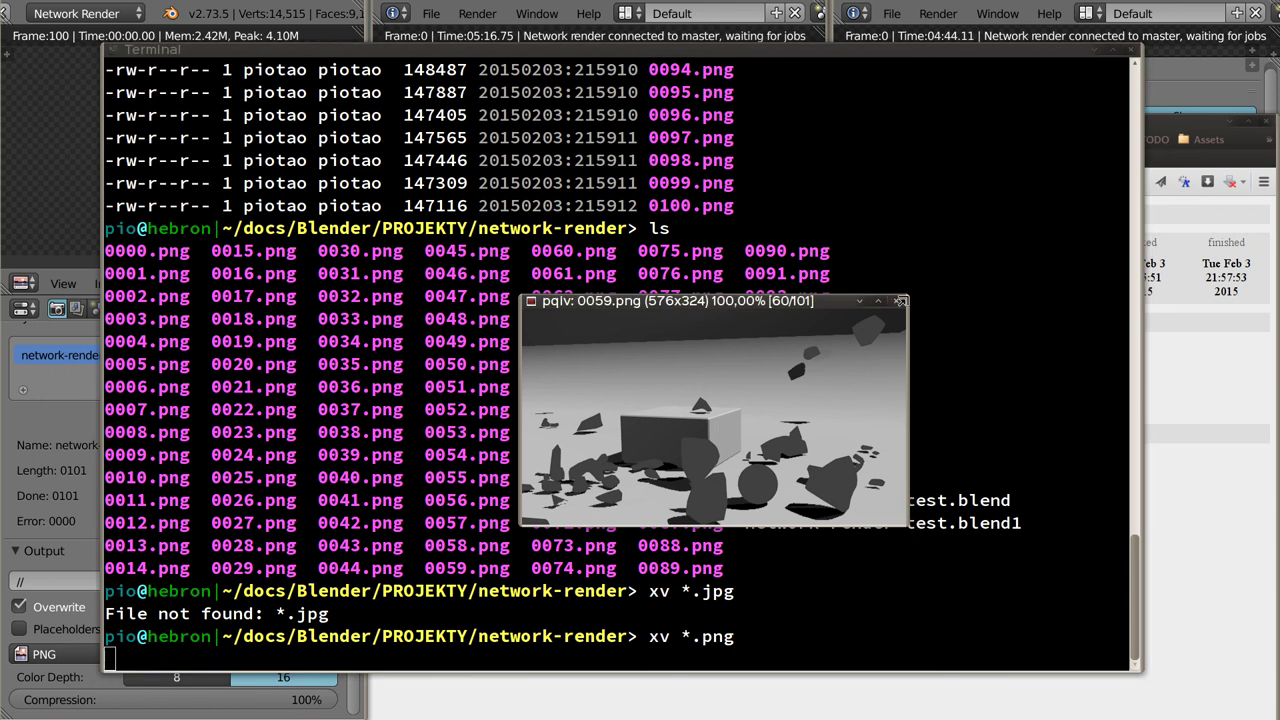
left_click(895, 301)
Step: Raise the Blender client and scroll its properties back to the top
left_click(140, 485)
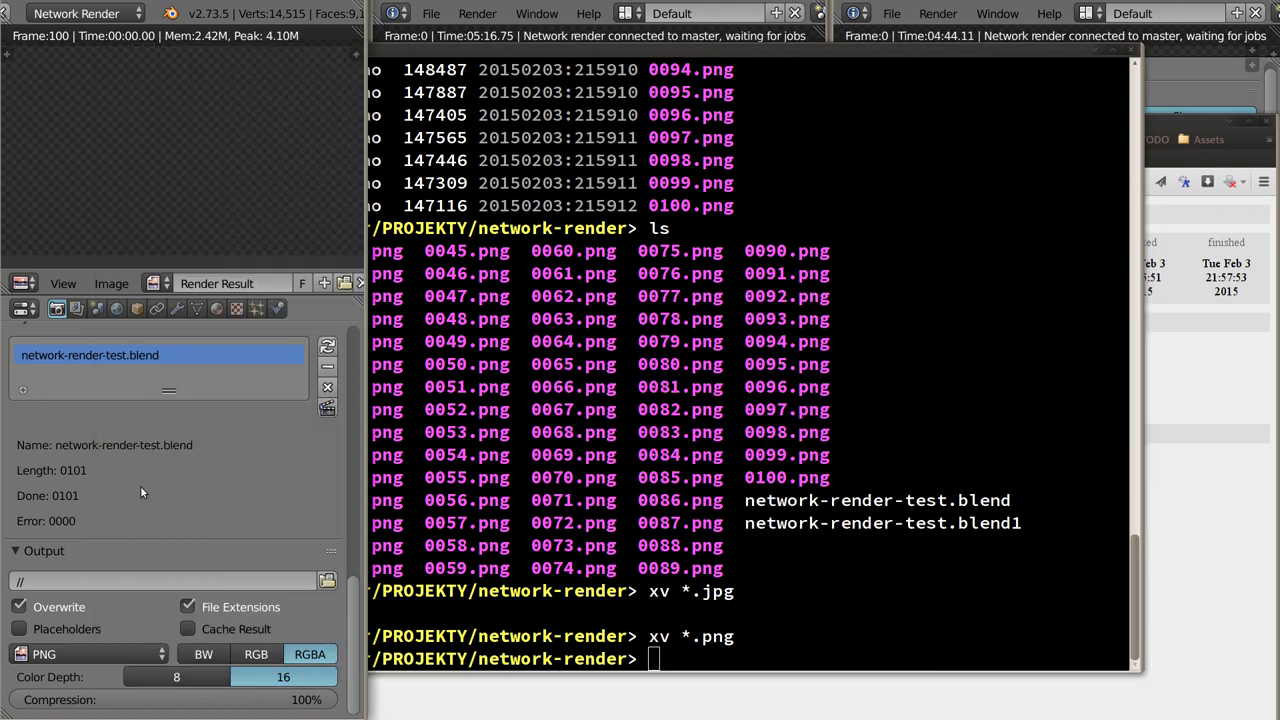
scroll(158, 495, "up", 2)
scroll(158, 495, "up", 2)
scroll(159, 495, "up", 2)
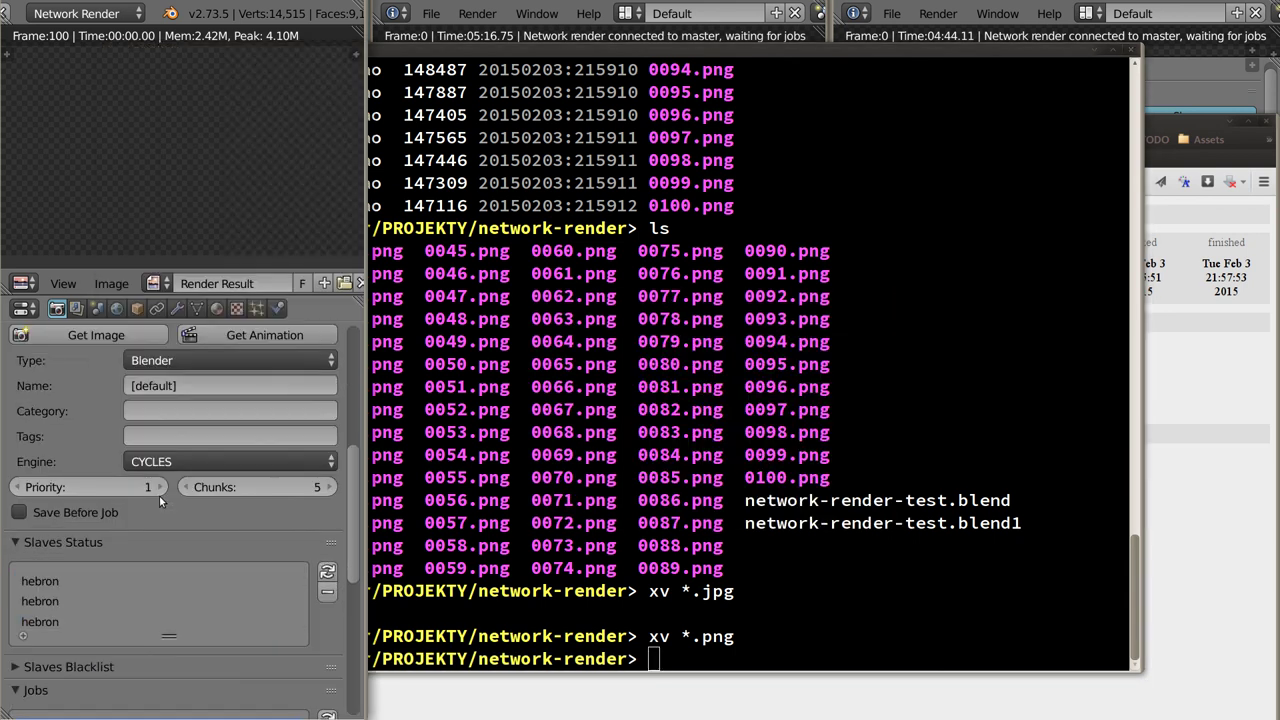
scroll(159, 496, "up", 2)
scroll(160, 500, "up", 2)
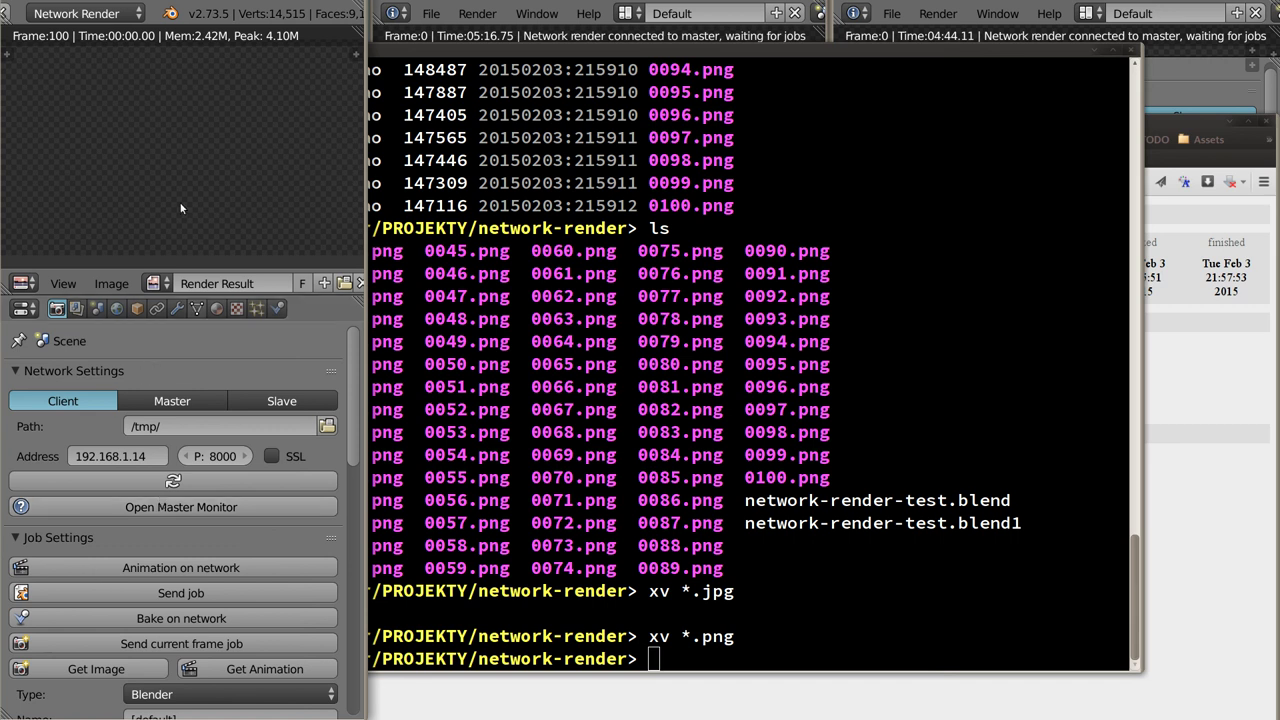
Step: Close the terminal and lower Firefox, leaving the client, Master and Slave windows visible
left_click(827, 183)
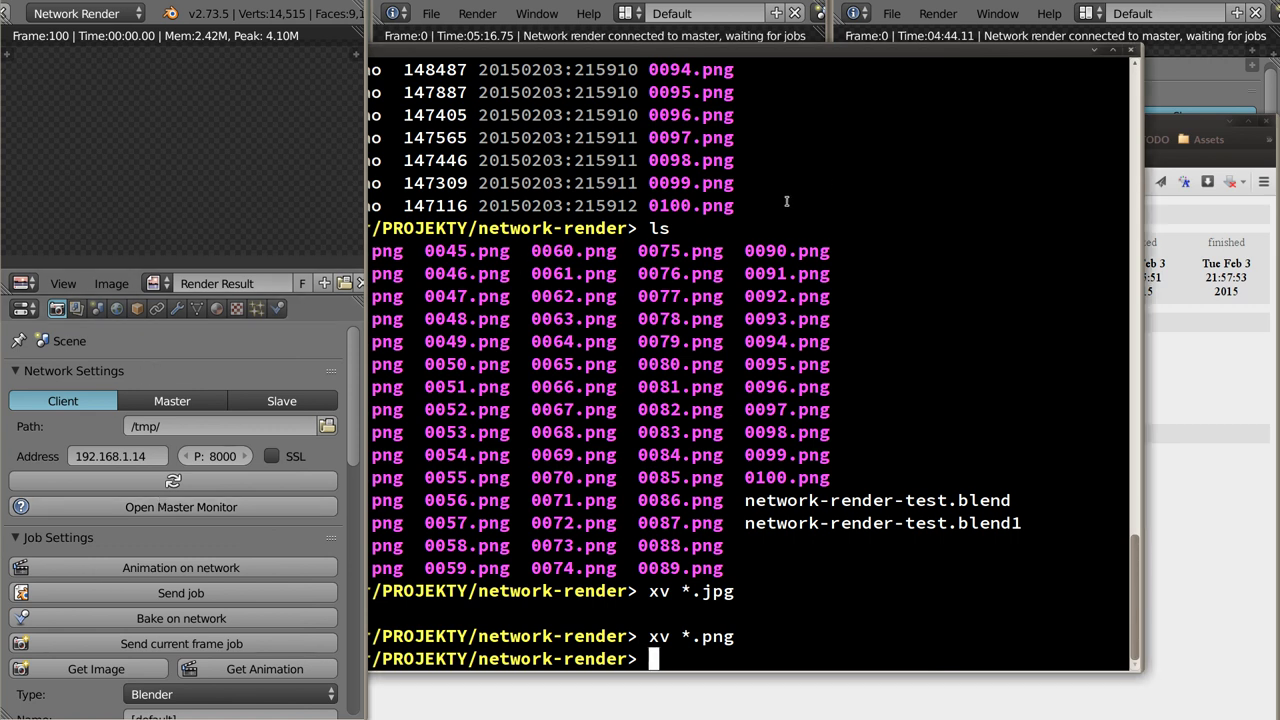
left_click(1096, 51)
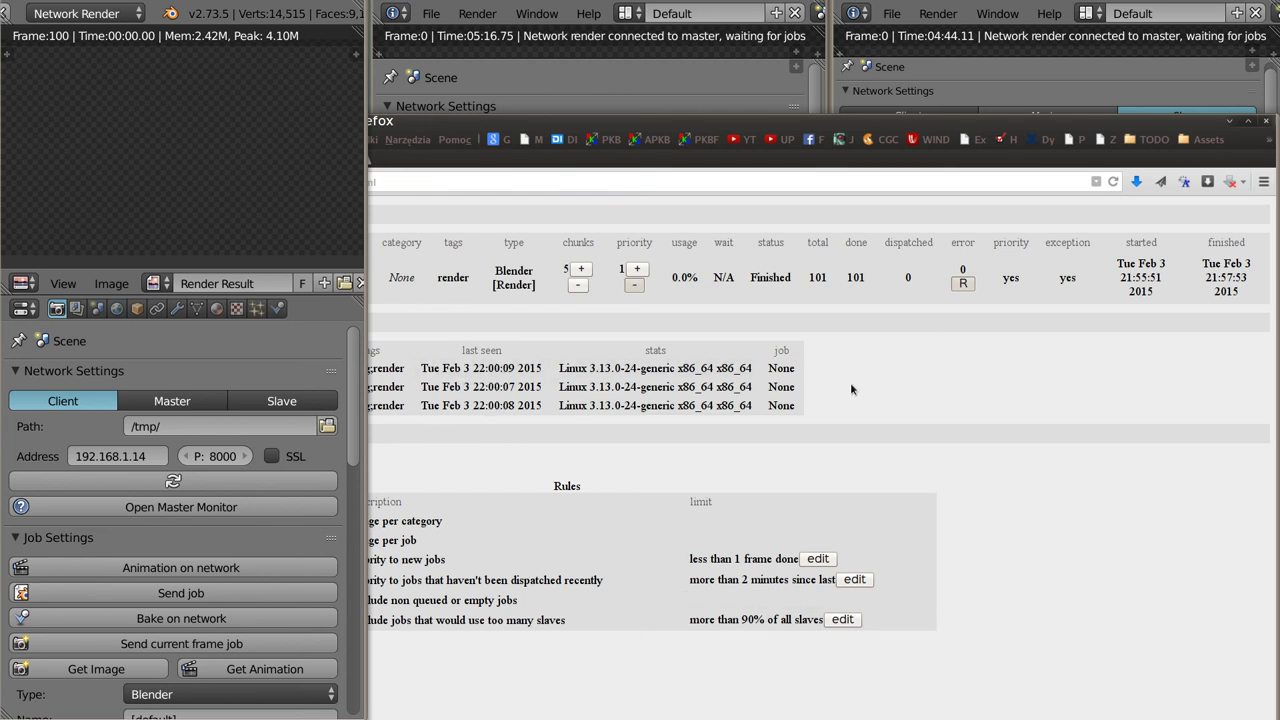
middle_click(815, 123)
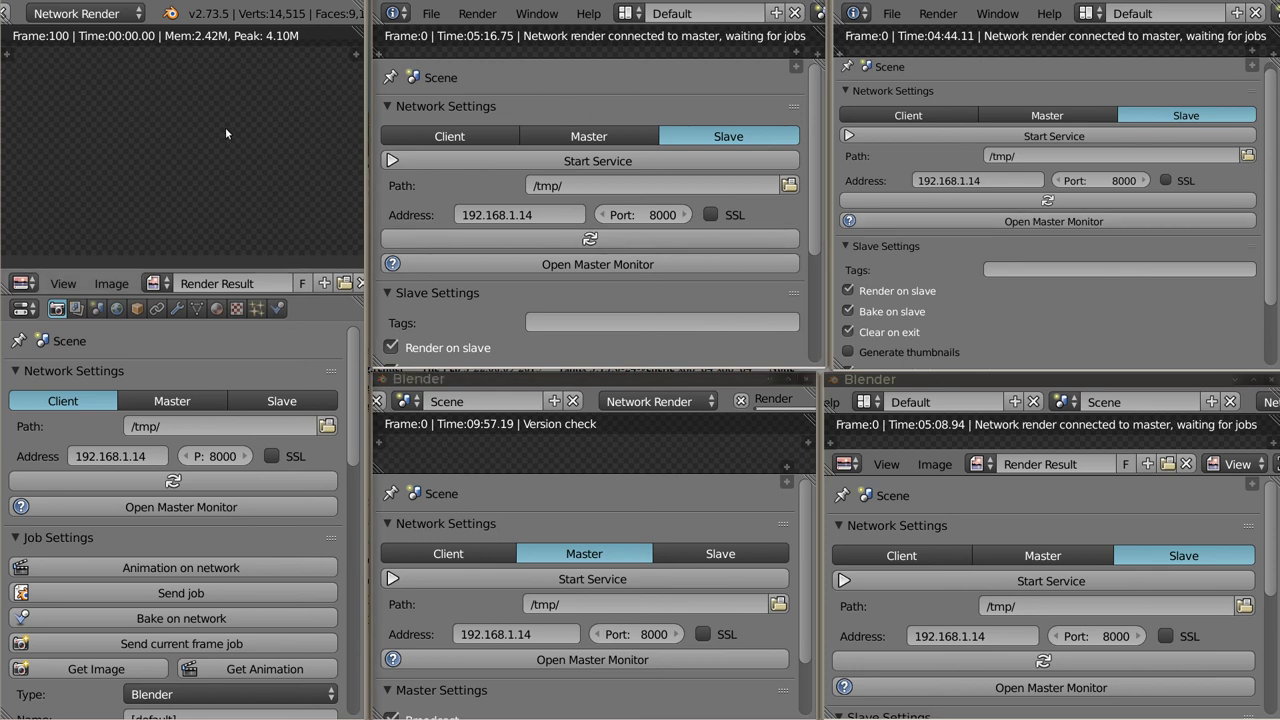
left_click(216, 598)
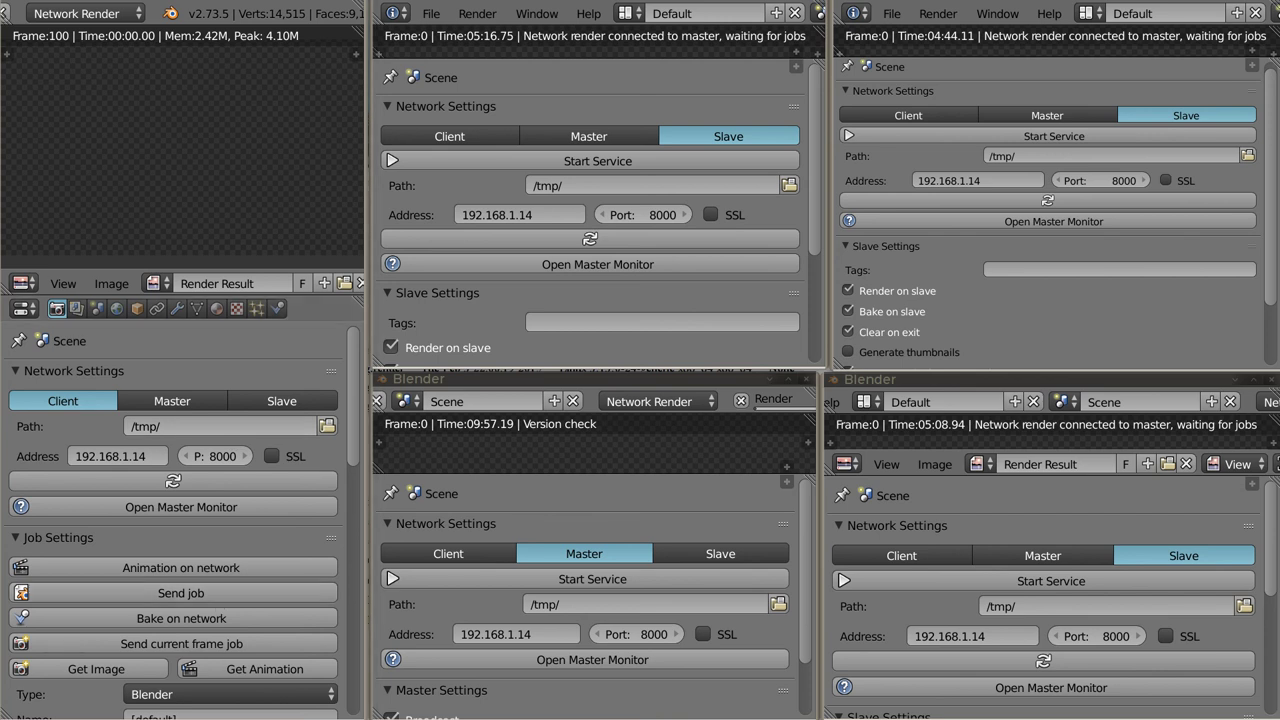